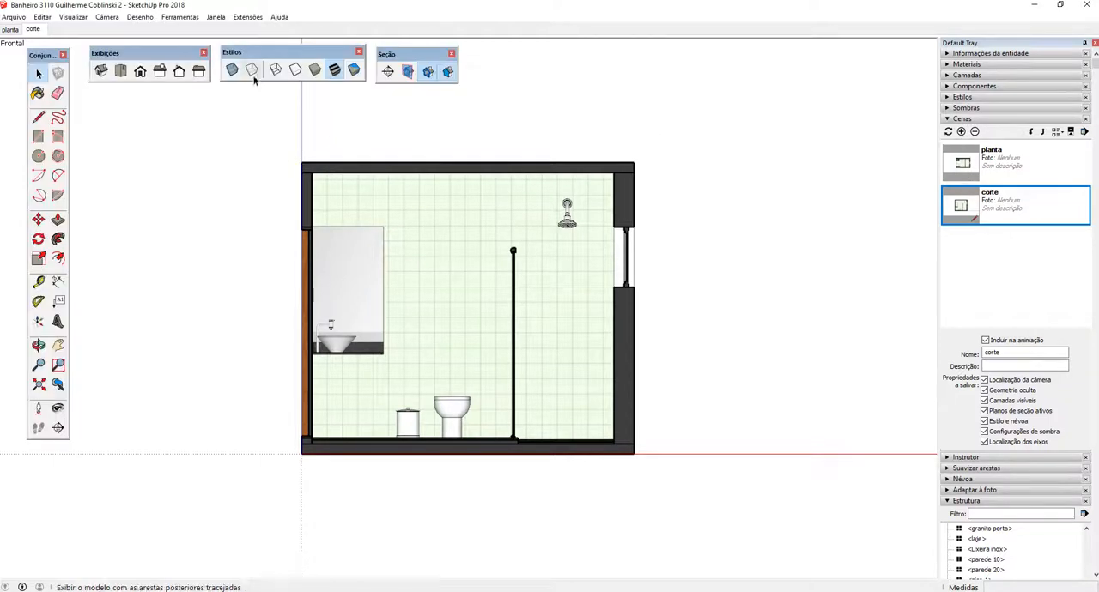
Compare the planta and corte scenes of the bathroom model by switching between them.
{"action": "left_click", "coordinate": [10, 32]}
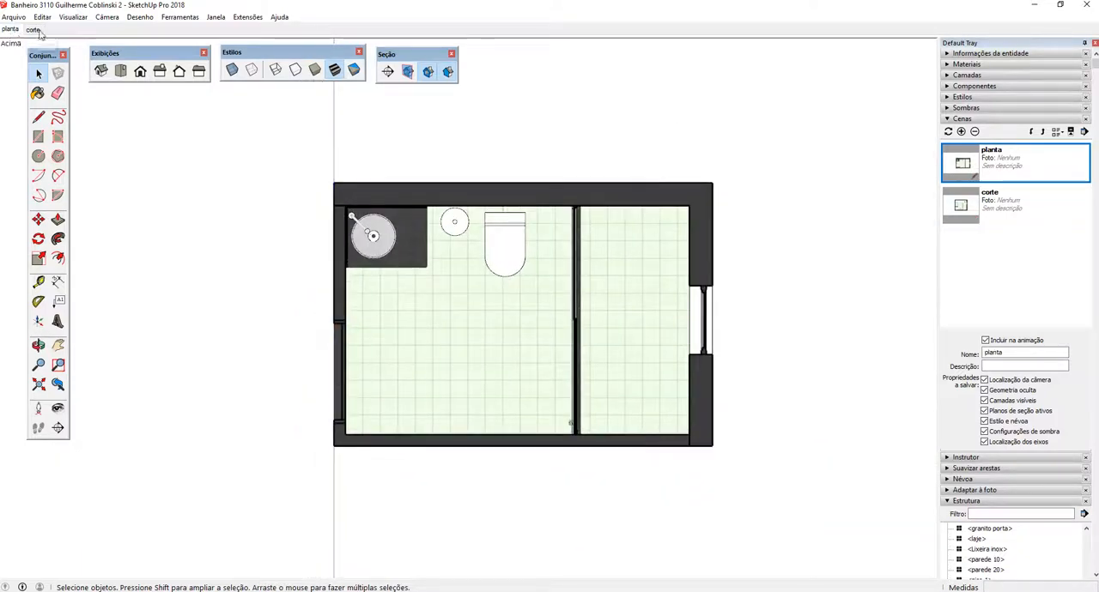
{"action": "left_click", "coordinate": [32, 30]}
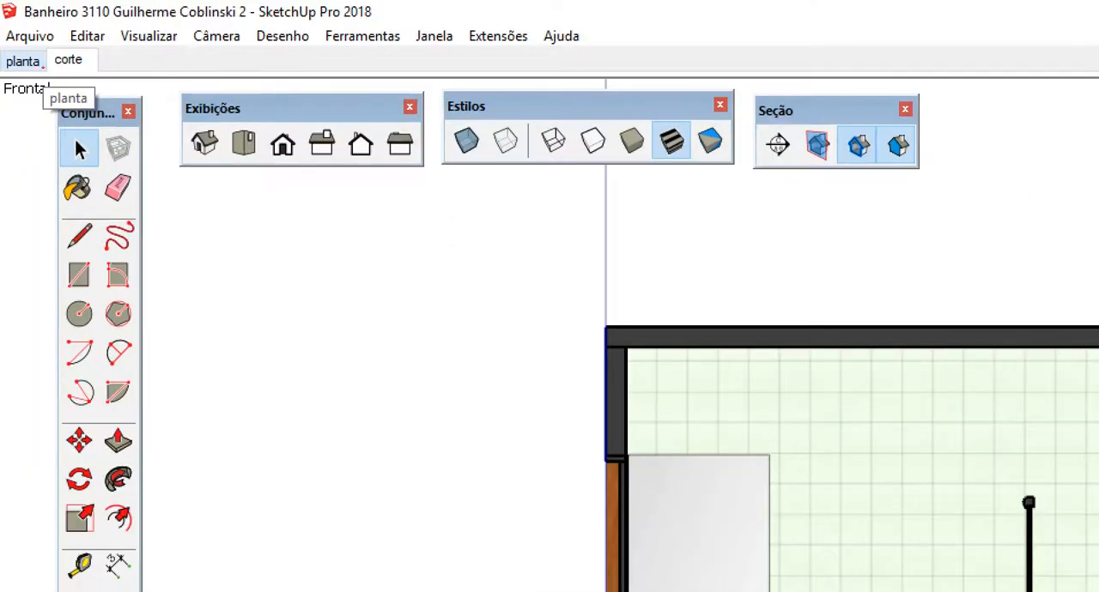
{"action": "left_click", "coordinate": [24, 33]}
{"action": "mouse_move", "coordinate": [19, 33]}
{"action": "left_mouse_down"}
{"action": "mouse_move", "coordinate": [31, 47]}
{"action": "mouse_move", "coordinate": [16, 25]}
{"action": "left_mouse_up"}
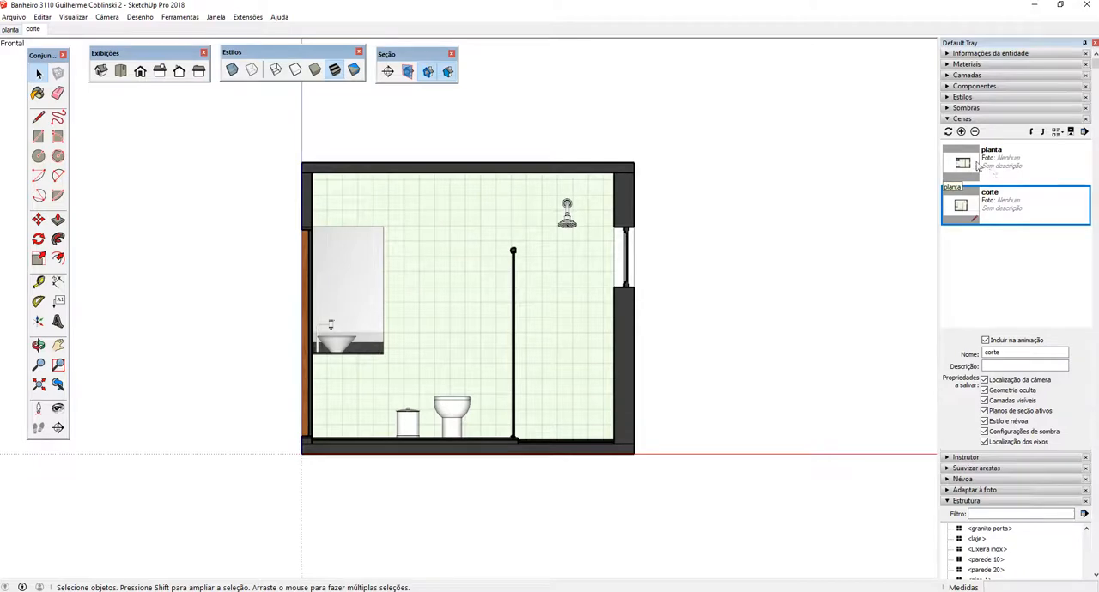
{"action": "double_click", "coordinate": [977, 168]}
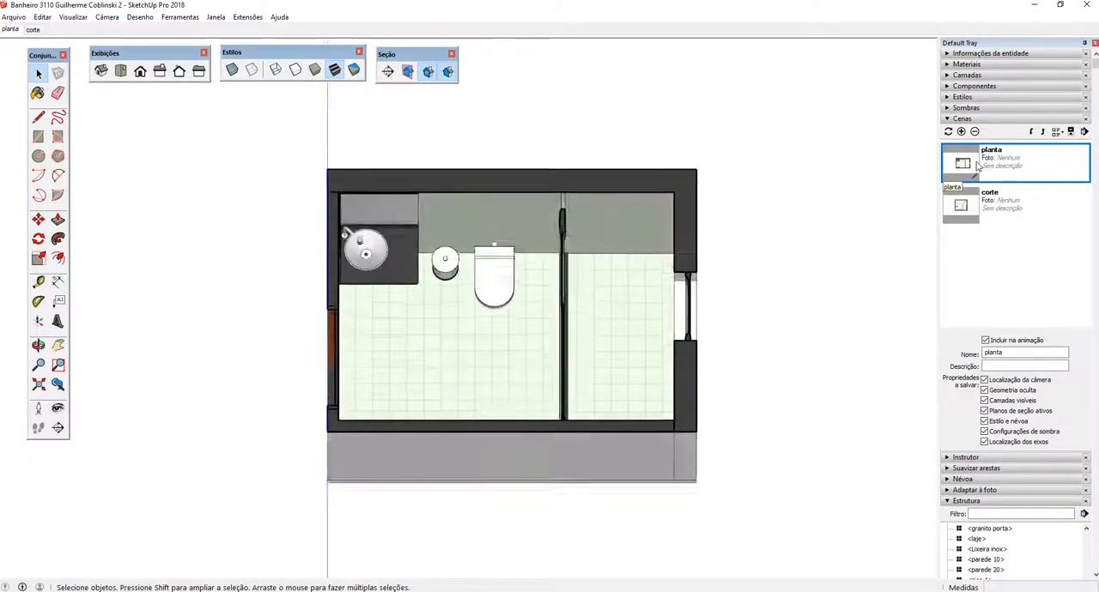
{"action": "left_click", "coordinate": [974, 212]}
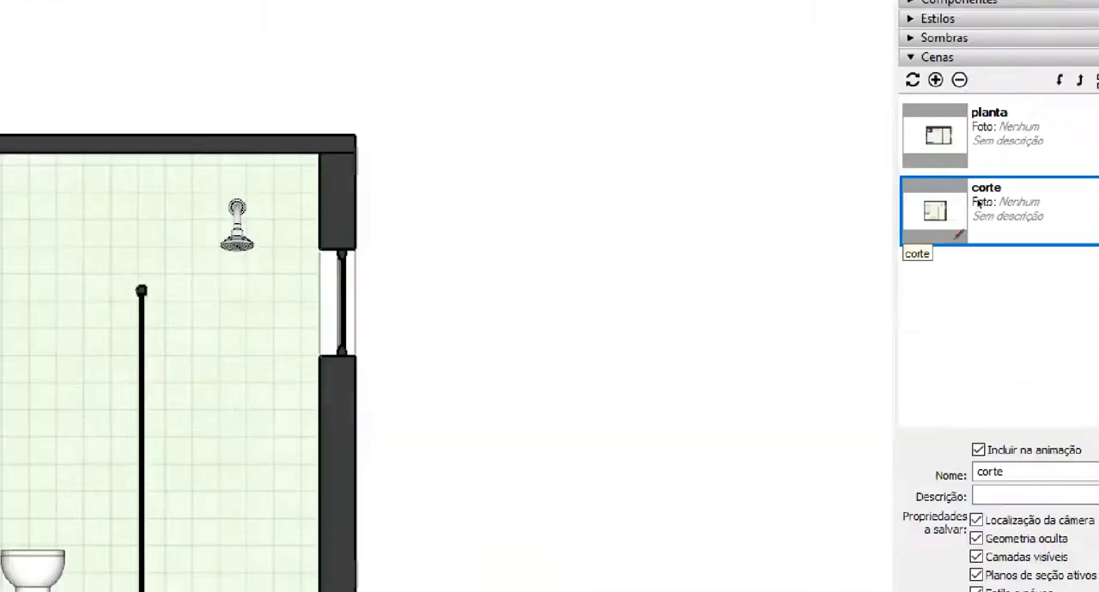
{"action": "left_click_drag", "start_coordinate": [1016, 167], "coordinate": [1012, 191]}
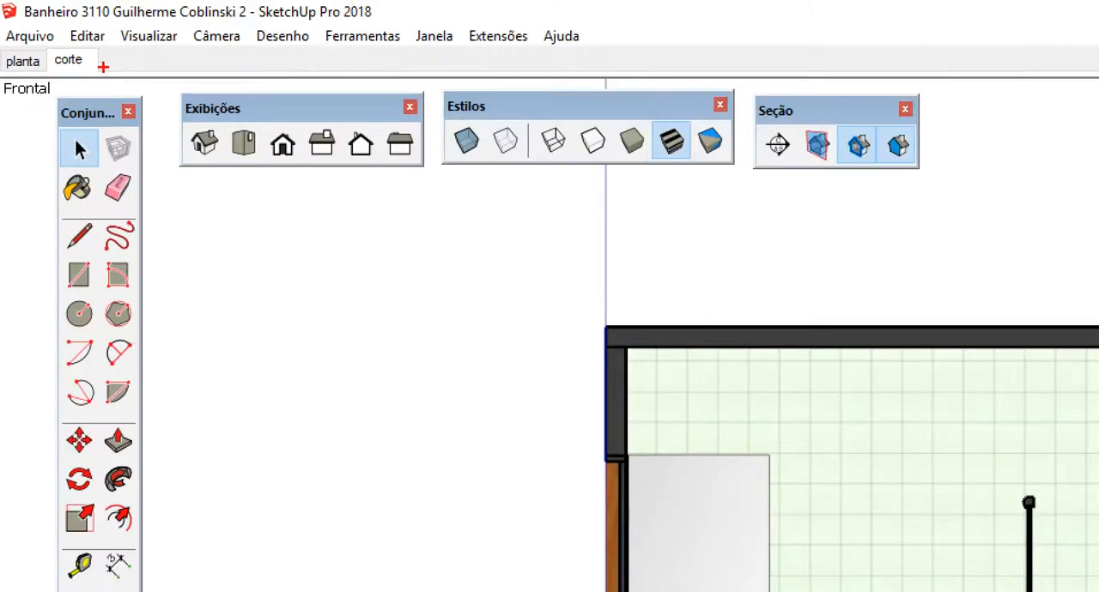
{"action": "left_click_drag", "start_coordinate": [41, 23], "coordinate": [48, 38]}
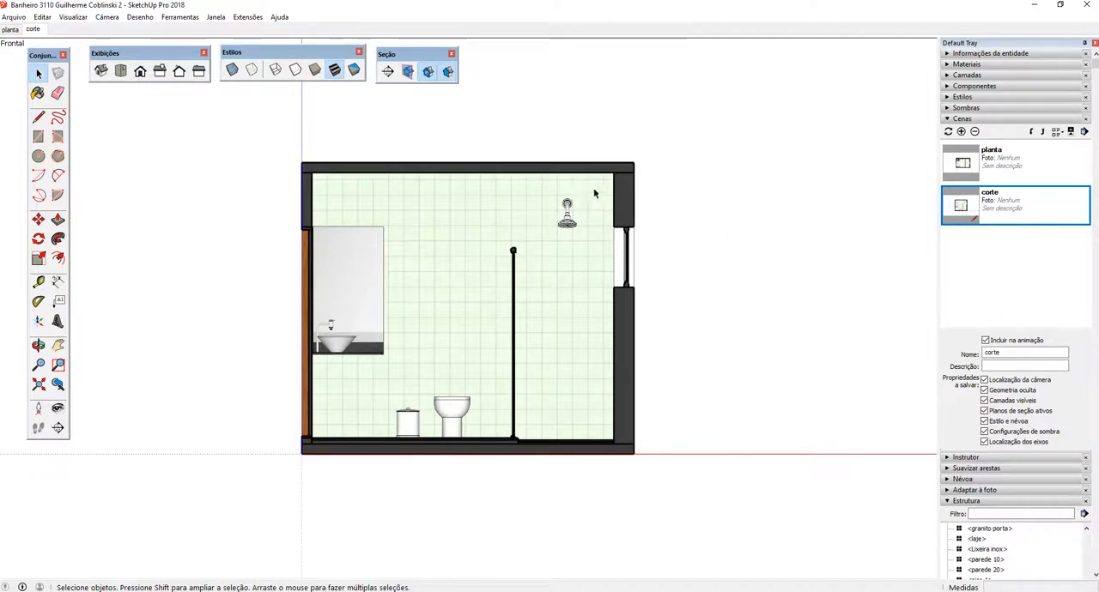
{"action": "left_click", "coordinate": [959, 164]}
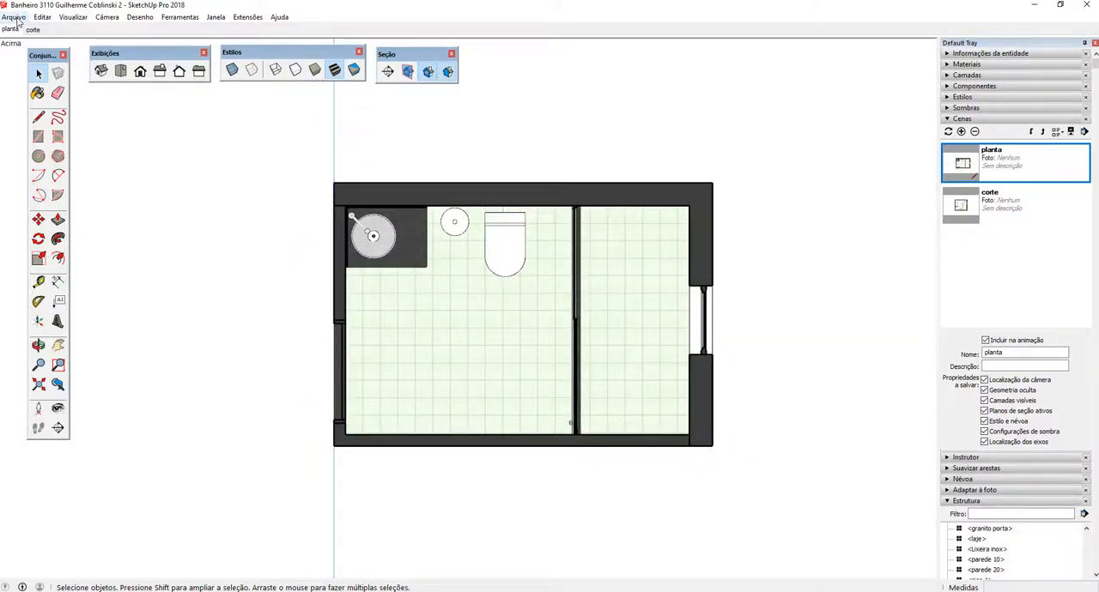
Switch to LayOut and dismiss the tip of the day.
{"action": "left_click", "coordinate": [14, 17]}
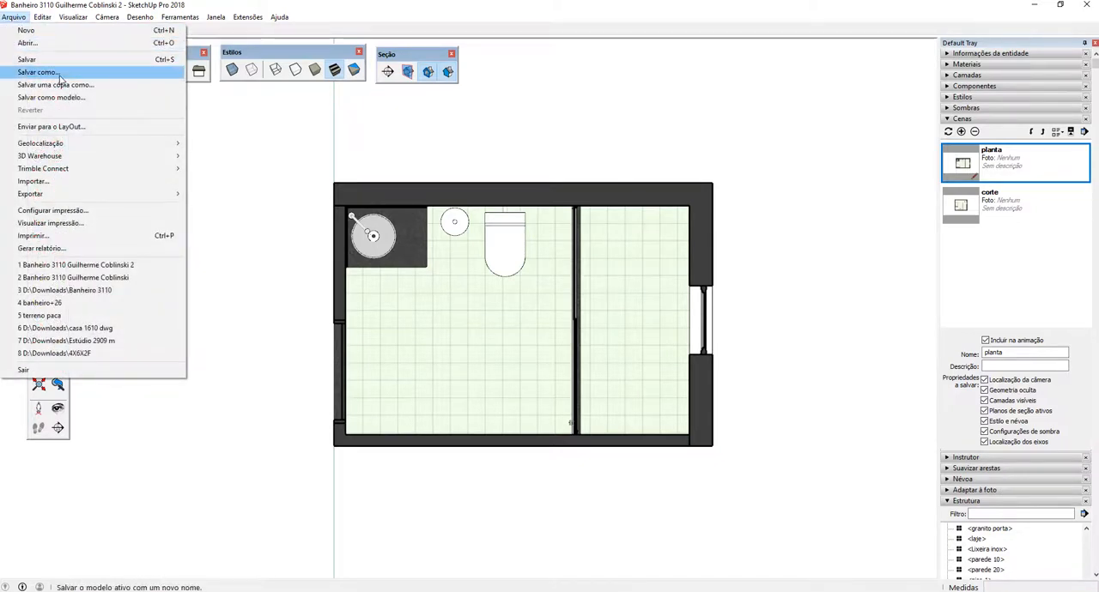
{"action": "left_click", "coordinate": [228, 111]}
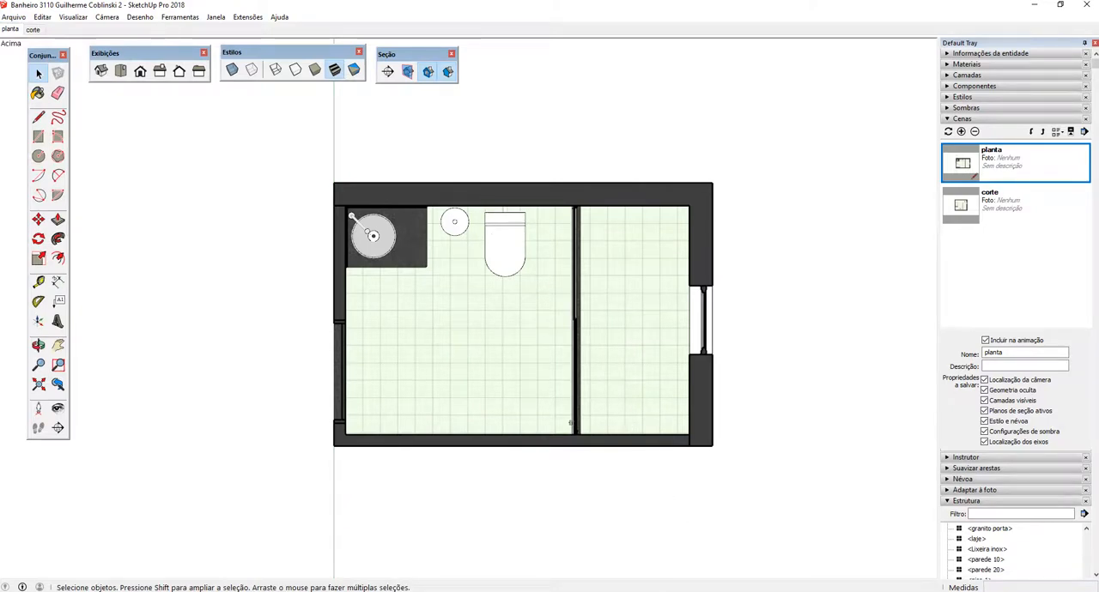
{"action": "mouse_move", "coordinate": [632, 591]}
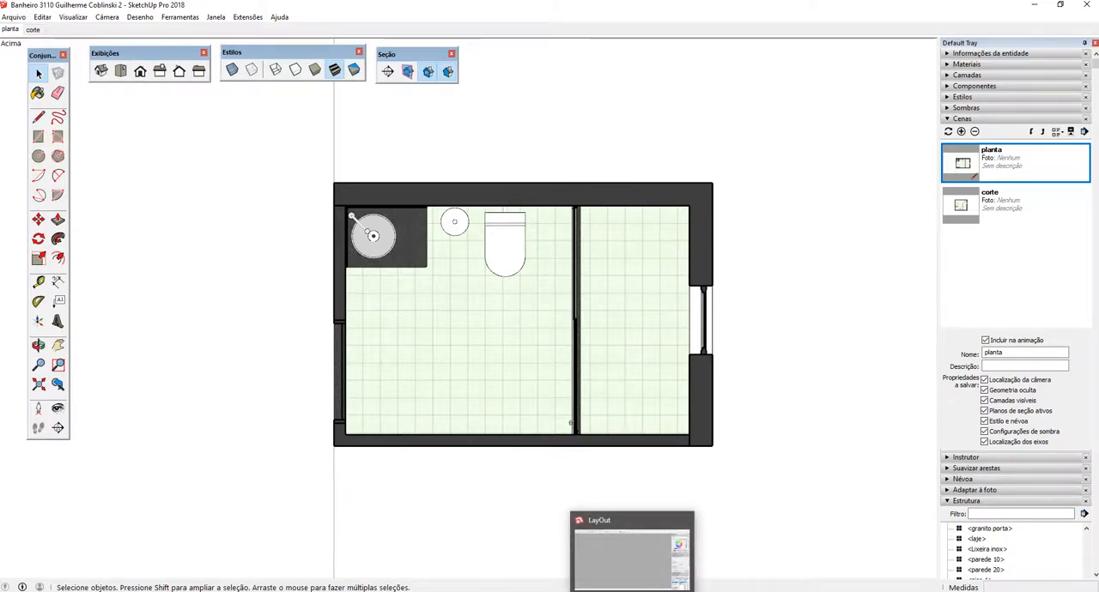
{"action": "left_click", "coordinate": [631, 591]}
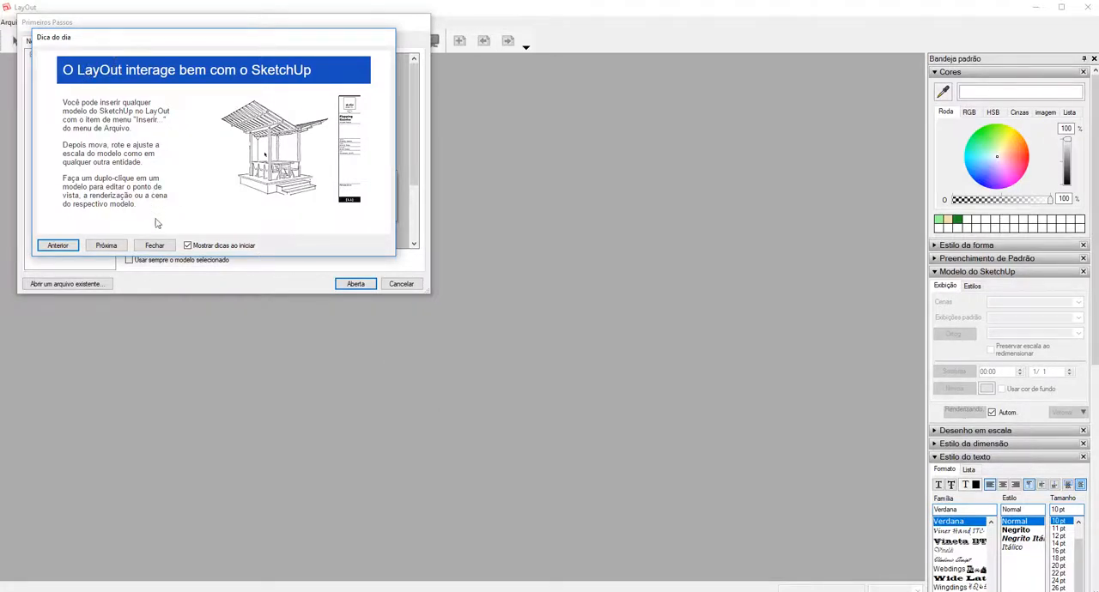
{"action": "left_click", "coordinate": [156, 246]}
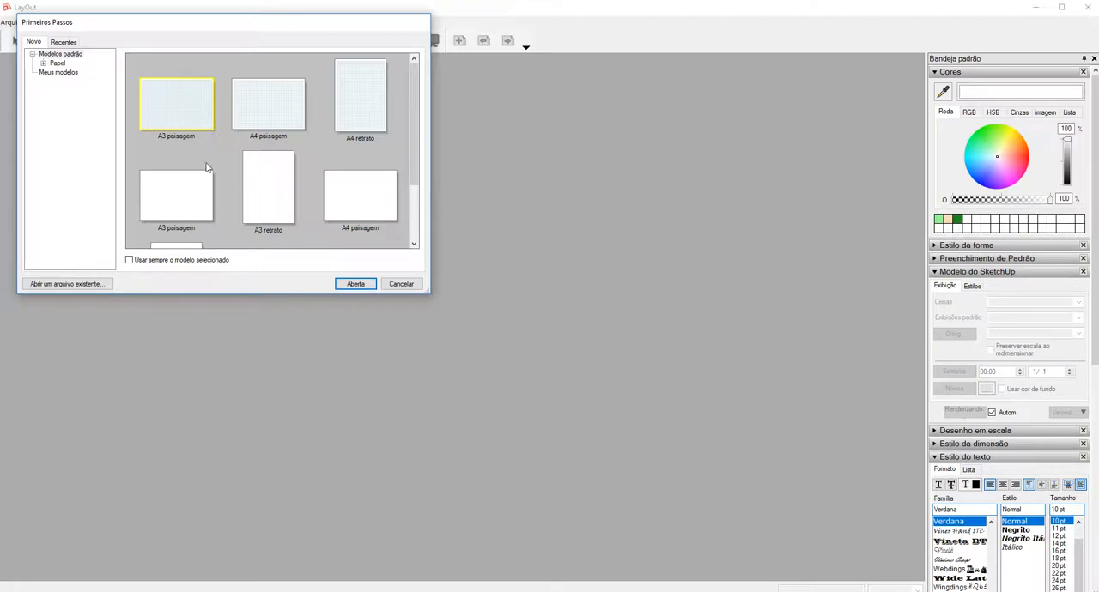
Create a new document from the gridded A3 paisagem template.
{"action": "left_click", "coordinate": [195, 203]}
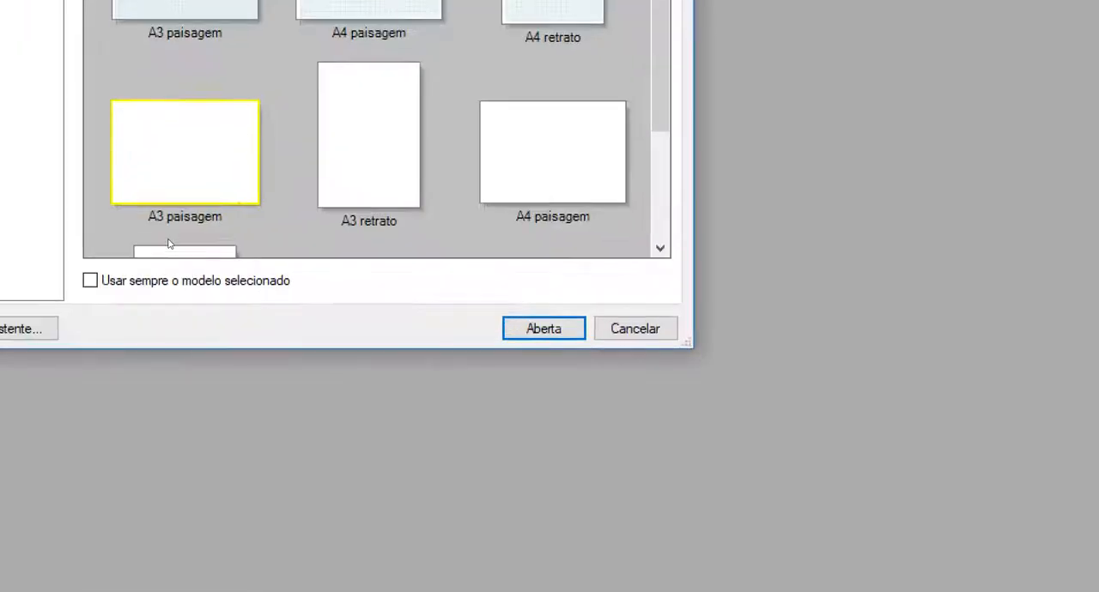
{"action": "left_click_drag", "start_coordinate": [150, 234], "coordinate": [210, 227]}
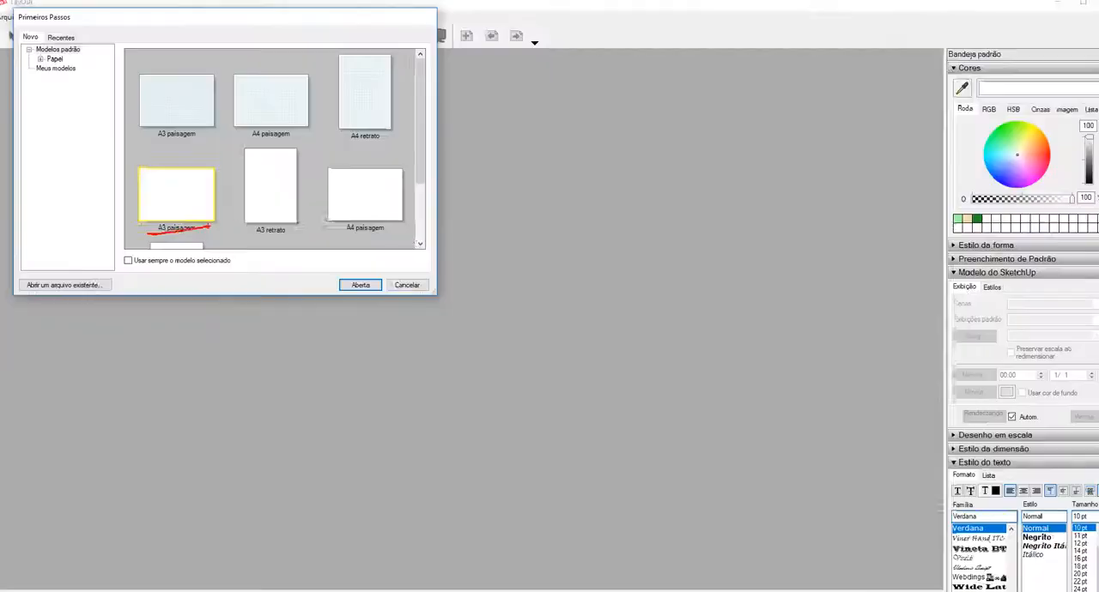
{"action": "left_click", "coordinate": [177, 128]}
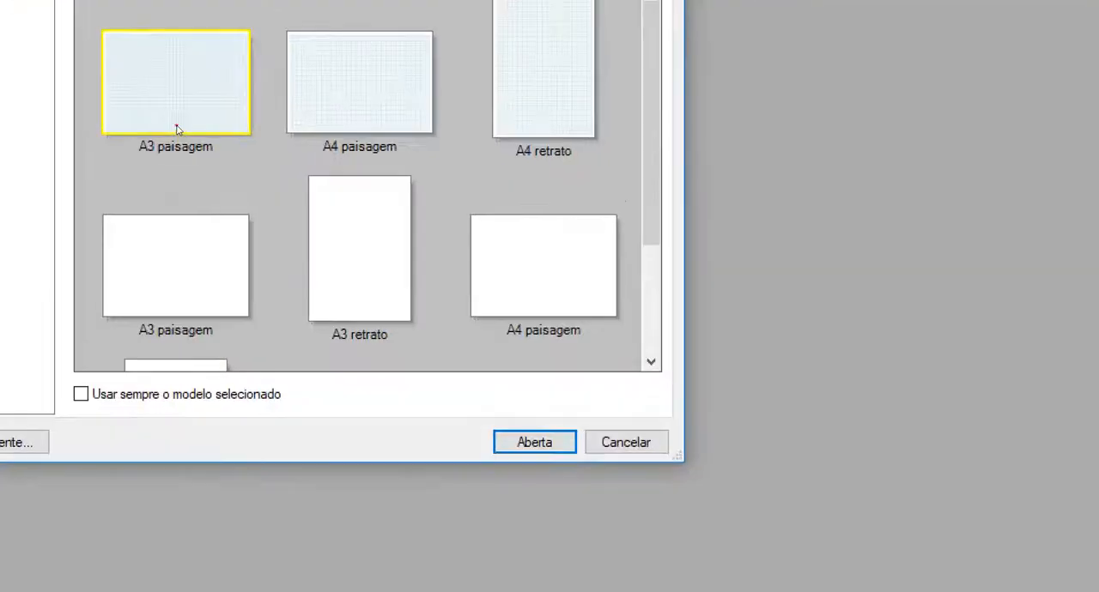
{"action": "mouse_move", "coordinate": [167, 96]}
{"action": "left_mouse_down"}
{"action": "mouse_move", "coordinate": [158, 115]}
{"action": "mouse_move", "coordinate": [169, 93]}
{"action": "left_mouse_up"}
{"action": "mouse_move", "coordinate": [180, 249]}
{"action": "left_mouse_down"}
{"action": "mouse_move", "coordinate": [127, 290]}
{"action": "mouse_move", "coordinate": [179, 292]}
{"action": "left_mouse_up"}
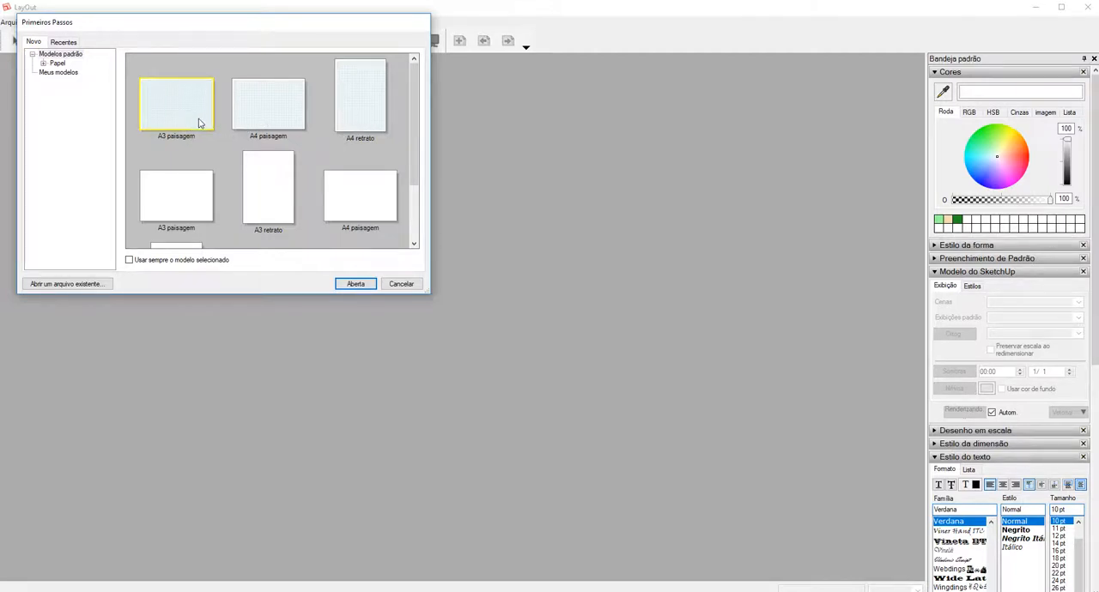
{"action": "left_click", "coordinate": [356, 284]}
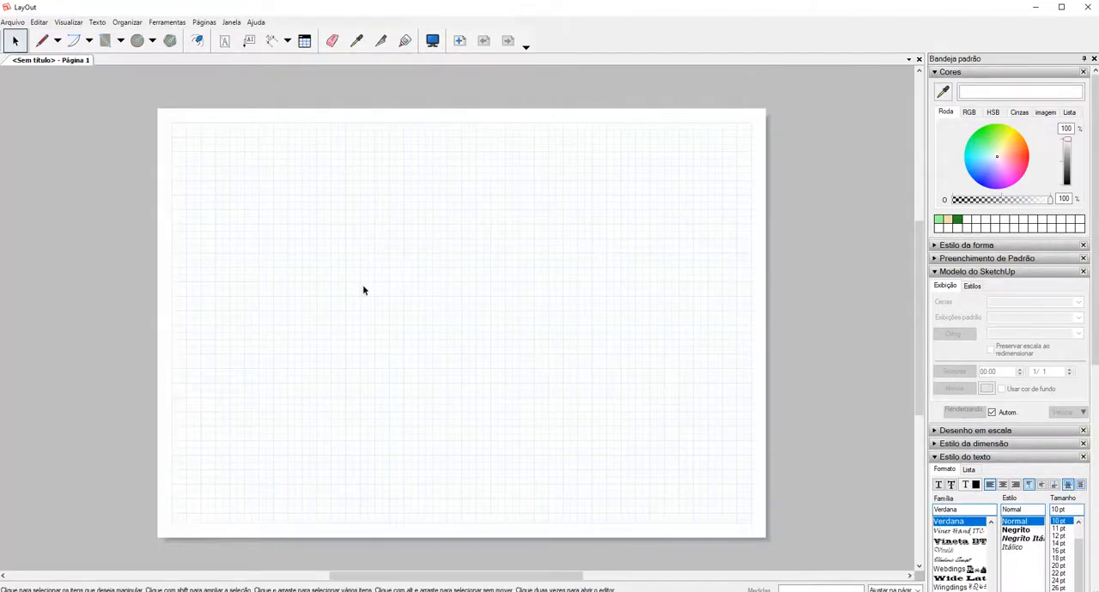
Open the document setup at the automatic text settings.
{"action": "left_click", "coordinate": [12, 23]}
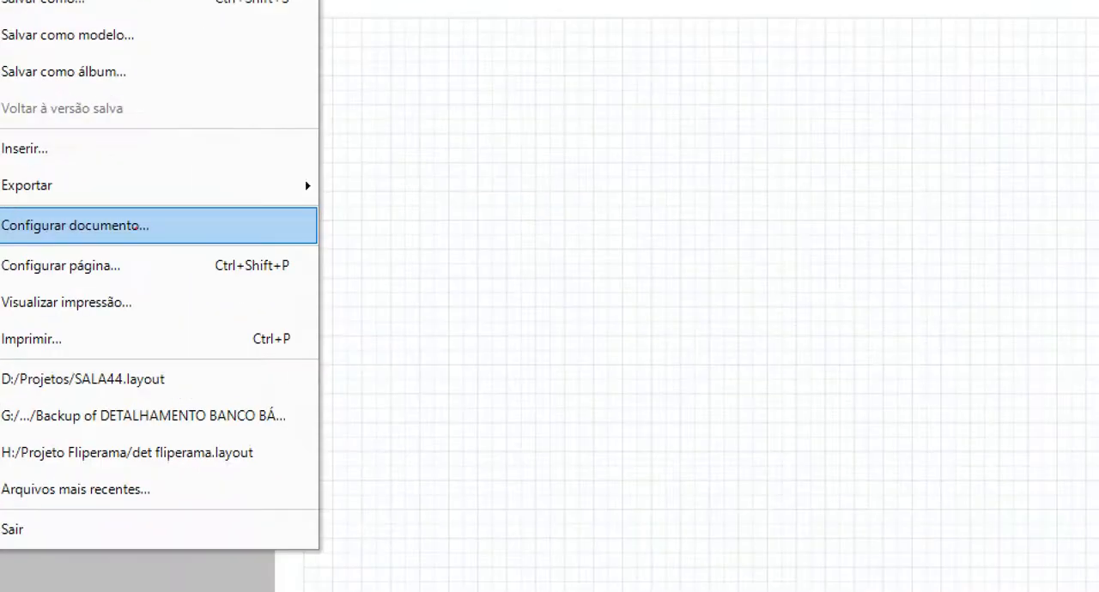
{"action": "left_click_drag", "start_coordinate": [62, 230], "coordinate": [99, 229]}
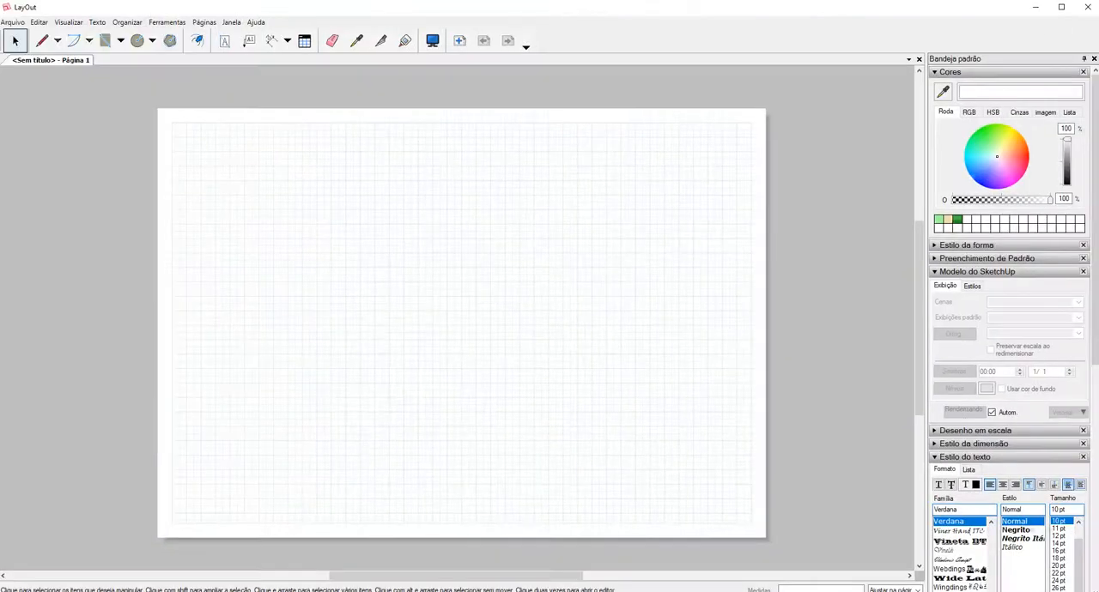
{"action": "left_click", "coordinate": [12, 22]}
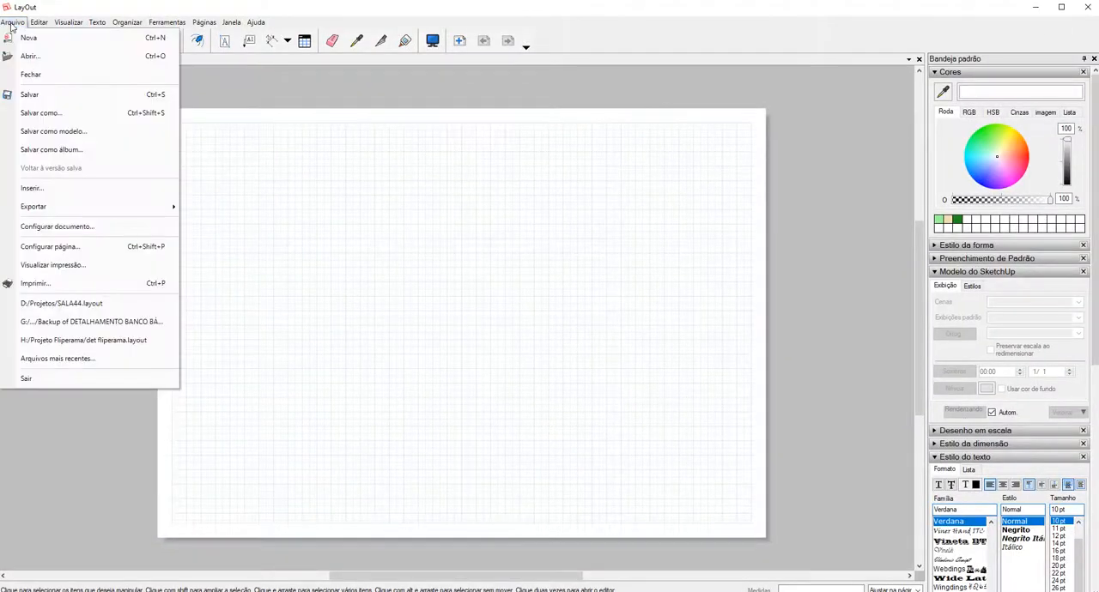
{"action": "left_click", "coordinate": [83, 230]}
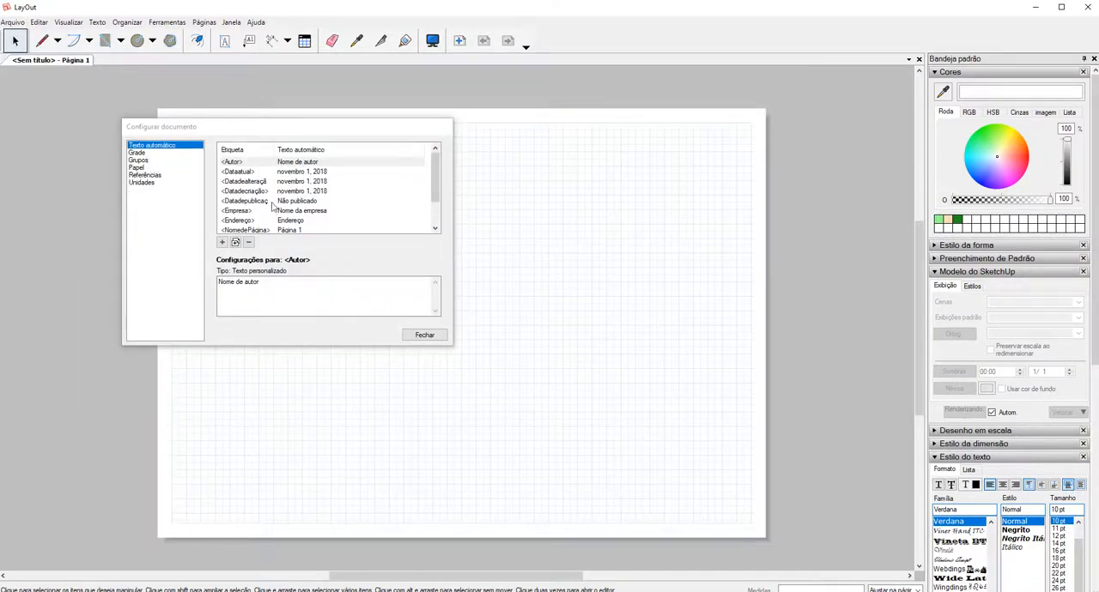
{"action": "key", "text": "ctrl+1"}
{"action": "left_click", "coordinate": [238, 171]}
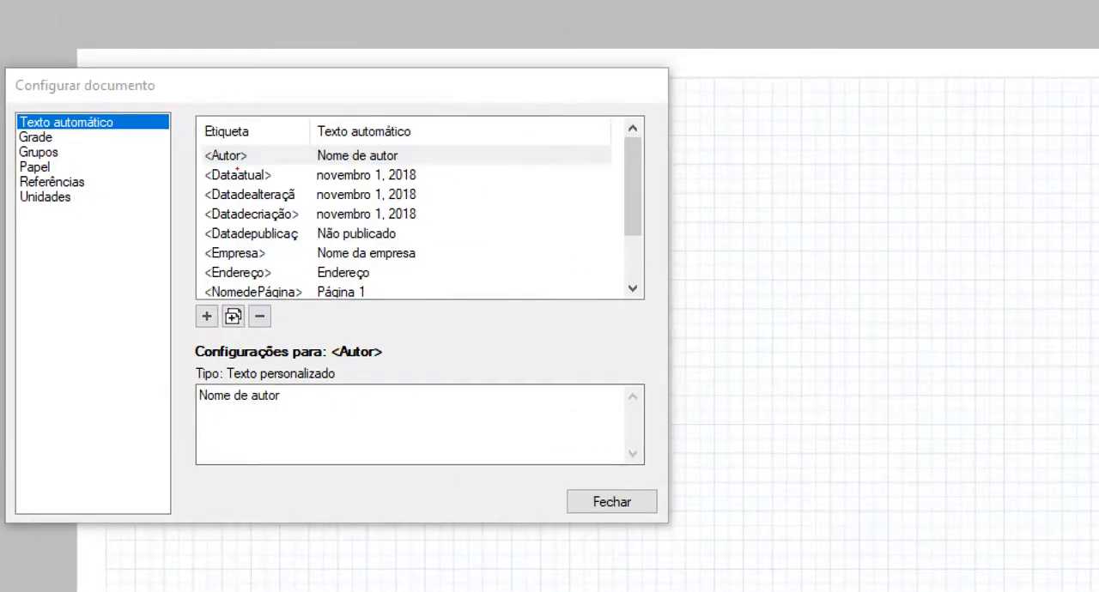
{"action": "mouse_move", "coordinate": [181, 170]}
{"action": "left_mouse_down"}
{"action": "mouse_move", "coordinate": [340, 174]}
{"action": "mouse_move", "coordinate": [440, 146]}
{"action": "mouse_move", "coordinate": [182, 144]}
{"action": "mouse_move", "coordinate": [188, 179]}
{"action": "left_mouse_up"}
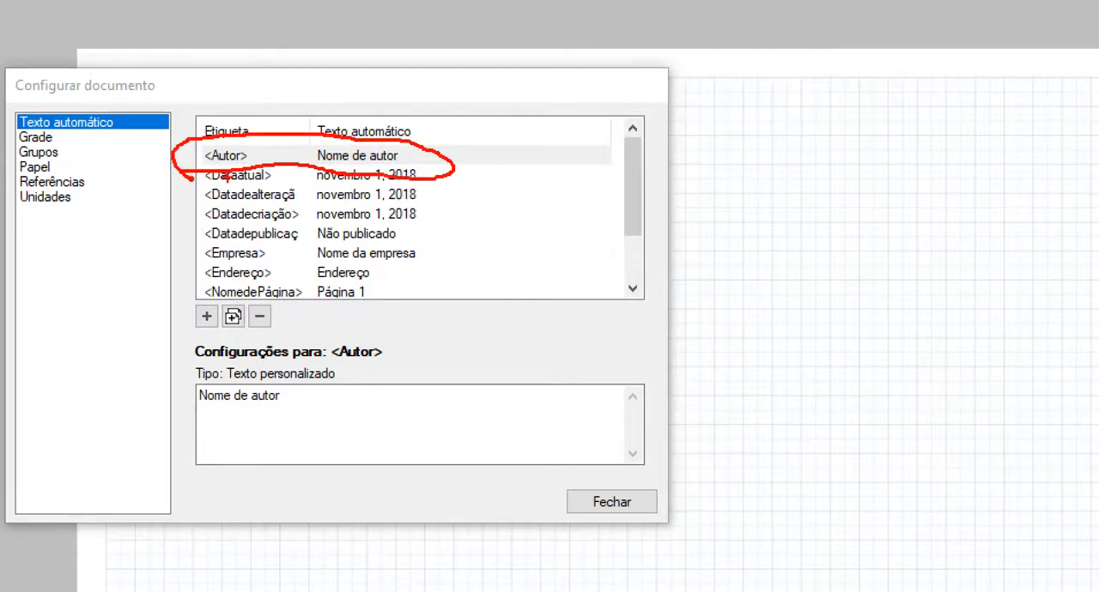
{"action": "key", "text": "Escape"}
{"action": "key", "text": "ctrl+1"}
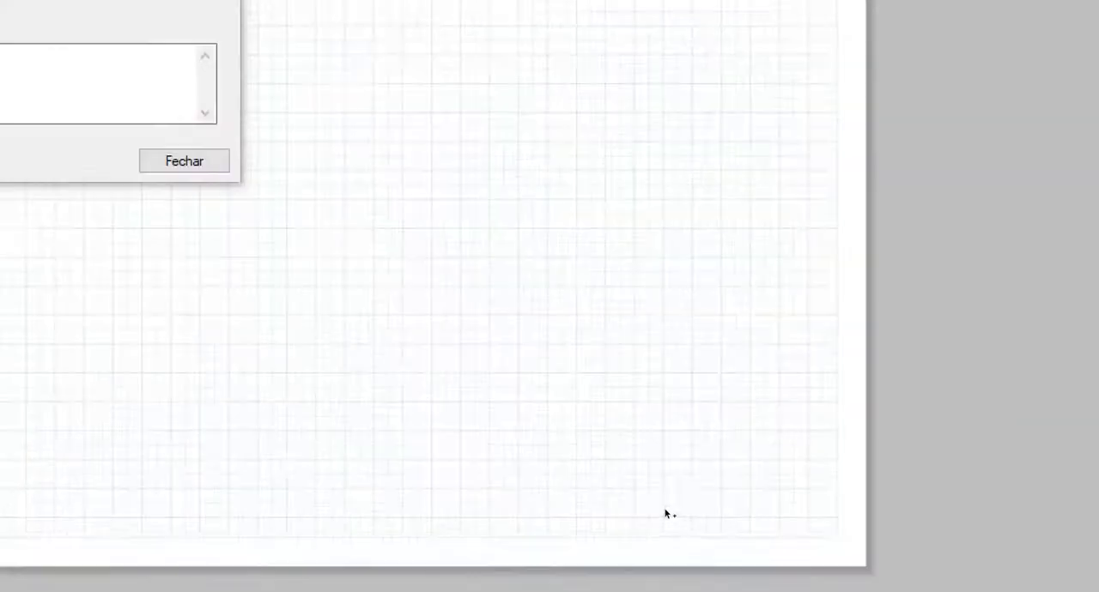
{"action": "left_click", "coordinate": [692, 483]}
{"action": "left_click_drag", "start_coordinate": [692, 483], "coordinate": [598, 502]}
{"action": "mouse_move", "coordinate": [530, 494]}
{"action": "left_mouse_down"}
{"action": "mouse_move", "coordinate": [743, 467]}
{"action": "mouse_move", "coordinate": [717, 455]}
{"action": "left_mouse_up"}
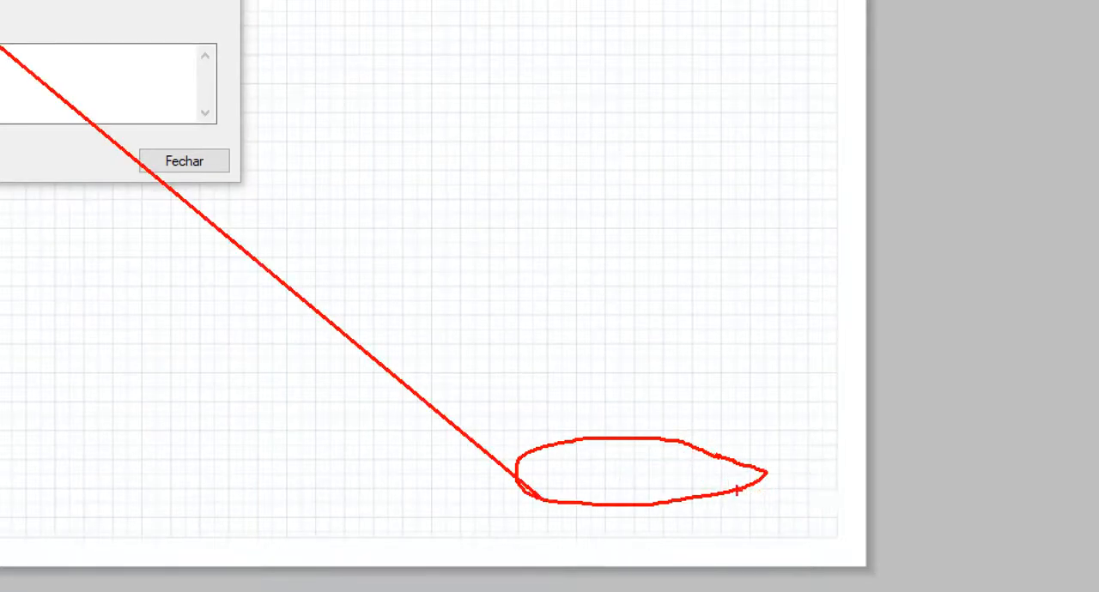
{"action": "key", "text": "Escape"}
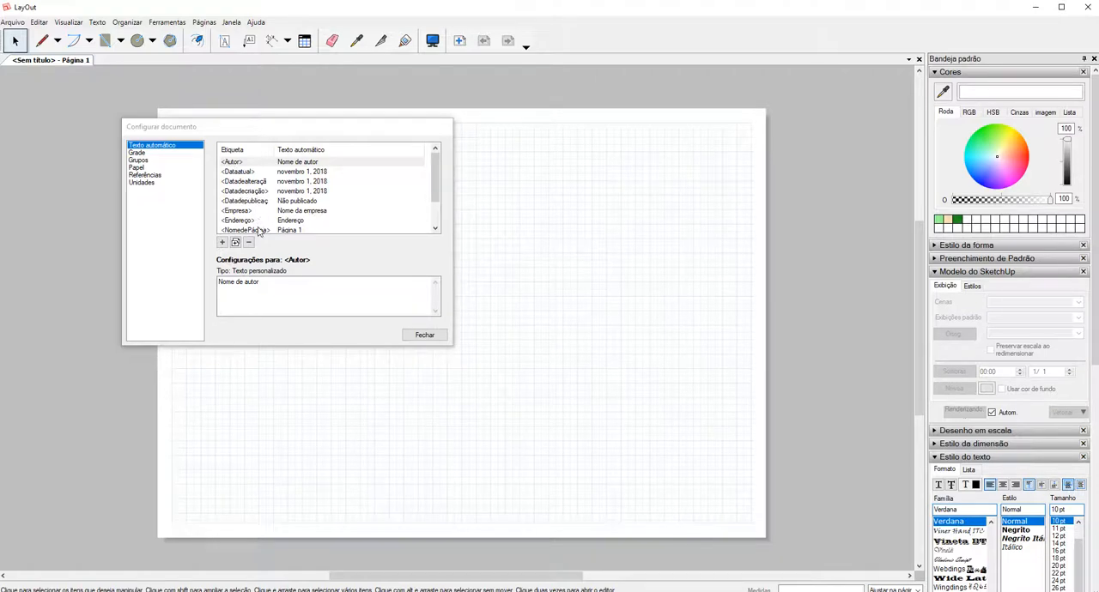
{"action": "left_click", "coordinate": [221, 243]}
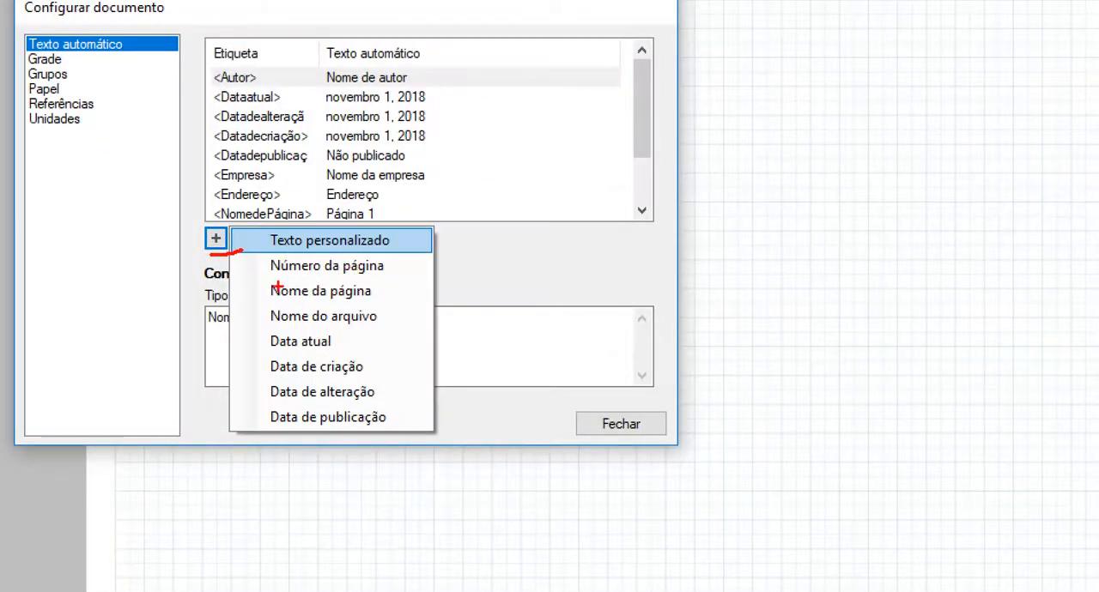
{"action": "left_click_drag", "start_coordinate": [268, 284], "coordinate": [375, 276]}
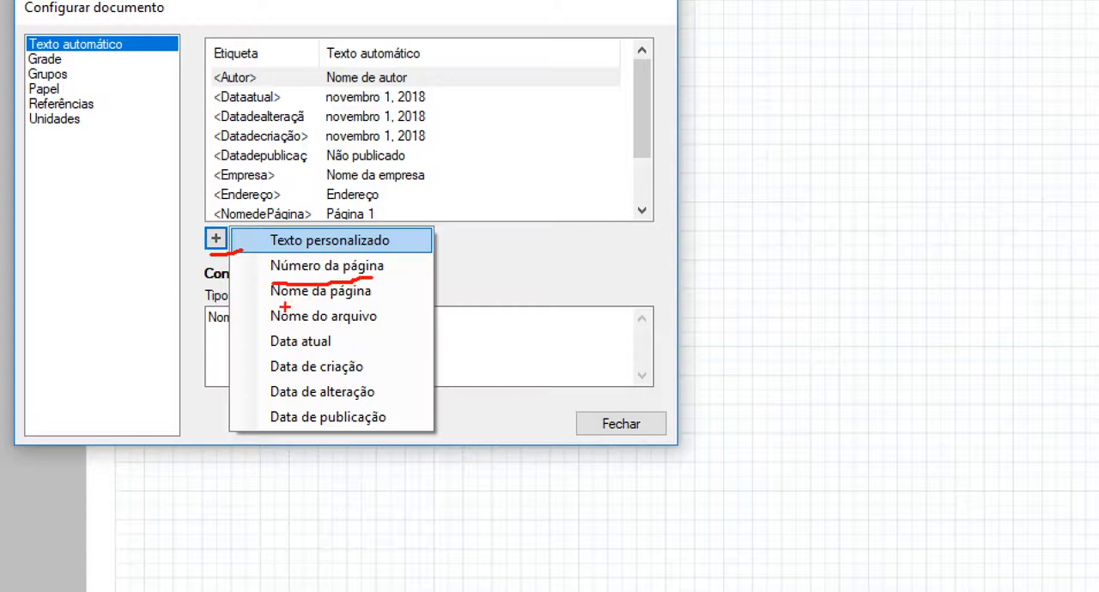
{"action": "left_click_drag", "start_coordinate": [271, 330], "coordinate": [345, 334]}
{"action": "left_click_drag", "start_coordinate": [253, 355], "coordinate": [336, 351]}
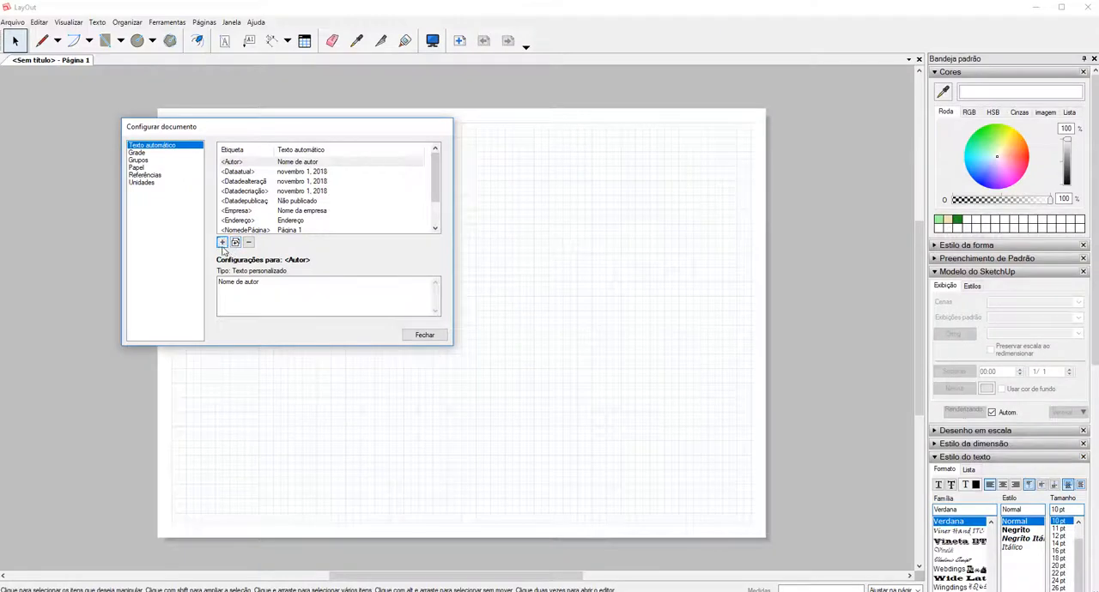
Add a custom automatic text tag and name it Escola.
{"action": "left_click", "coordinate": [222, 243]}
{"action": "left_click", "coordinate": [248, 245]}
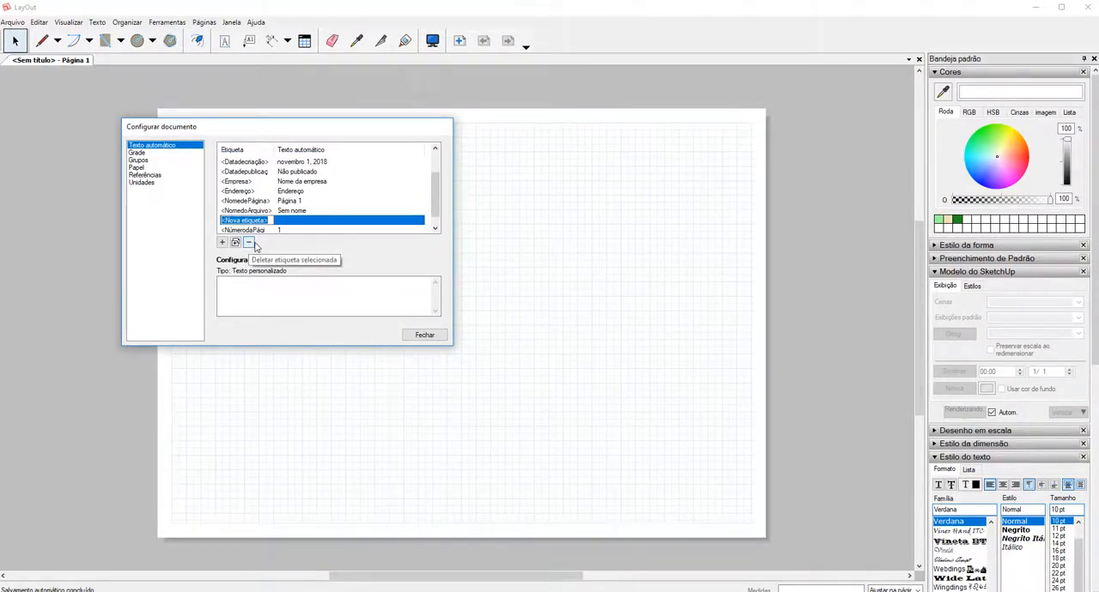
{"action": "type", "text": "Ei"}
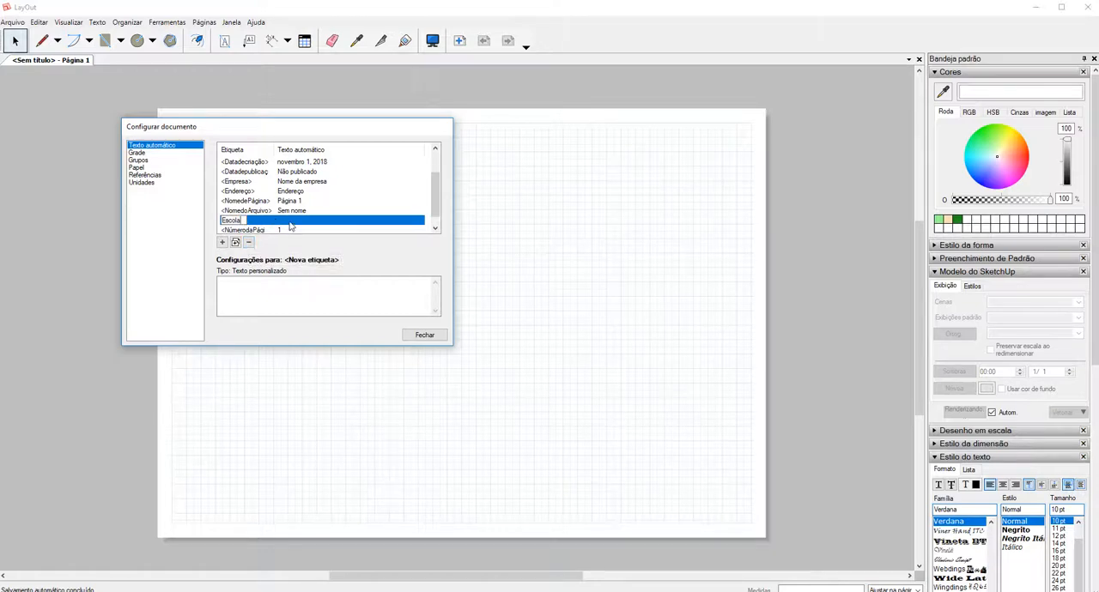
{"action": "key", "text": "Return"}
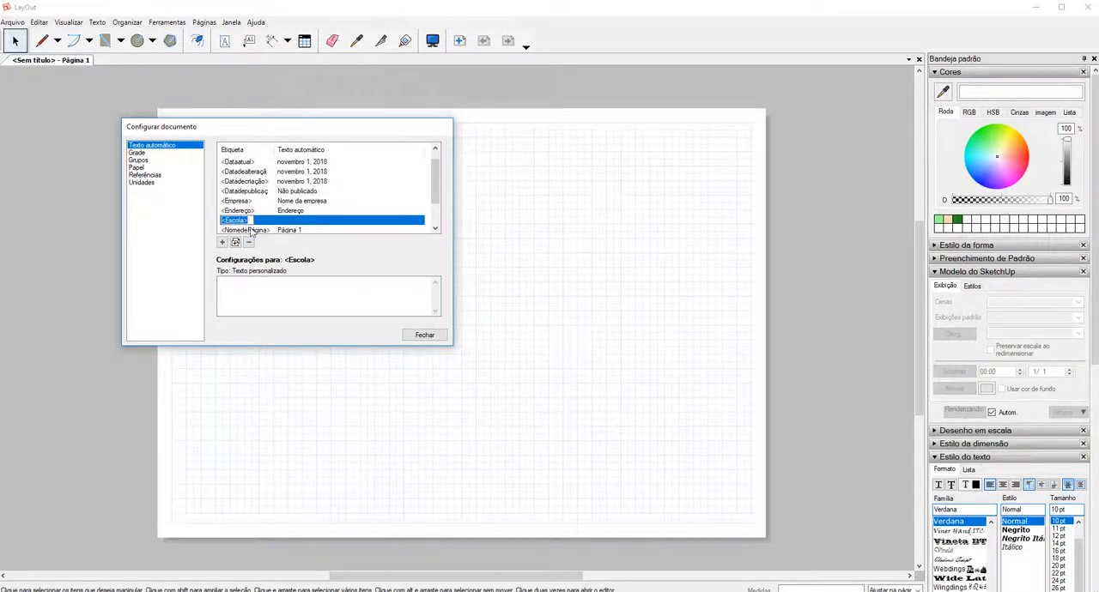
{"action": "left_click", "coordinate": [247, 220]}
{"action": "key", "text": "ctrl+1"}
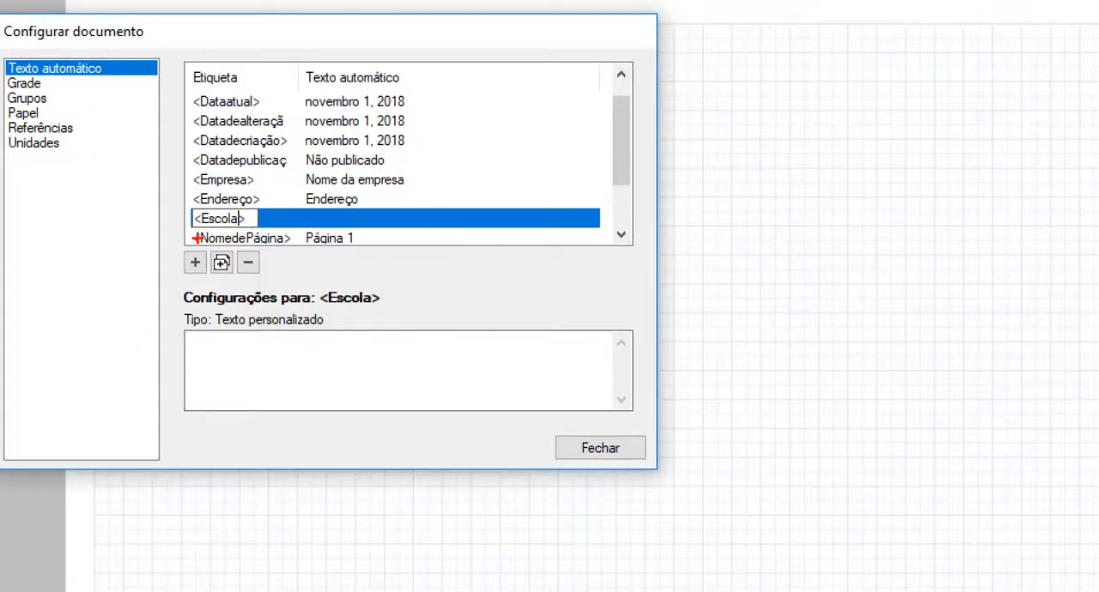
{"action": "left_click_drag", "start_coordinate": [224, 231], "coordinate": [252, 221]}
{"action": "key", "text": "Escape"}
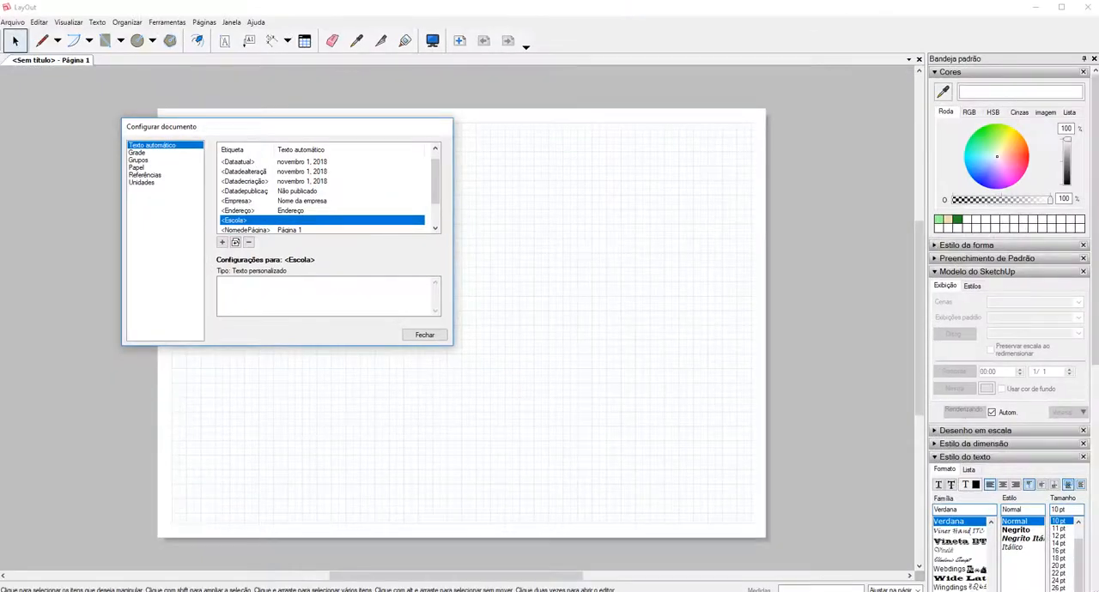
Enter Tal as the custom text of the Escola automatic text tag.
{"action": "left_click", "coordinate": [275, 296]}
{"action": "key", "text": "ctrl+1"}
{"action": "left_click", "coordinate": [214, 300]}
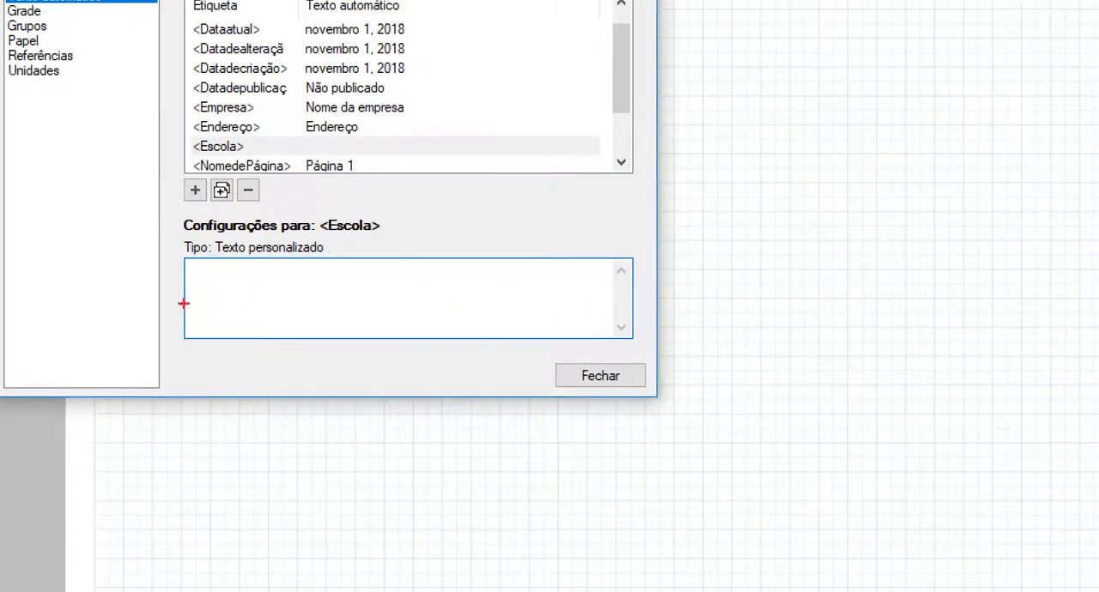
{"action": "mouse_move", "coordinate": [214, 294]}
{"action": "left_mouse_down"}
{"action": "mouse_move", "coordinate": [289, 269]}
{"action": "mouse_move", "coordinate": [201, 291]}
{"action": "mouse_move", "coordinate": [210, 279]}
{"action": "left_mouse_up"}
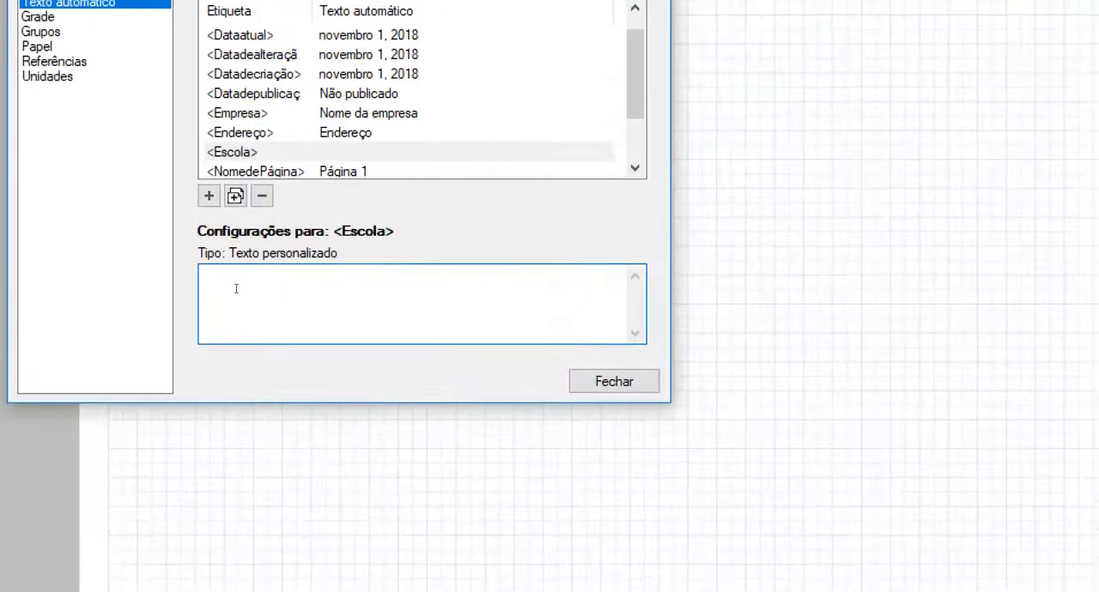
{"action": "mouse_move", "coordinate": [225, 269]}
{"action": "left_mouse_down"}
{"action": "mouse_move", "coordinate": [203, 285]}
{"action": "mouse_move", "coordinate": [192, 245]}
{"action": "mouse_move", "coordinate": [148, 255]}
{"action": "left_mouse_up"}
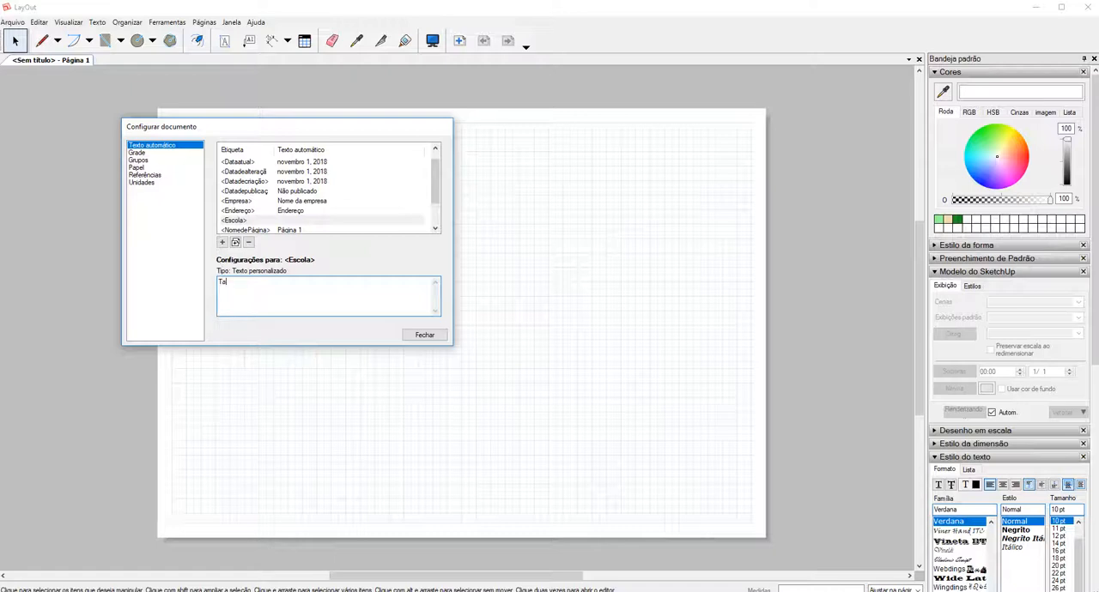
{"action": "left_click", "coordinate": [225, 221]}
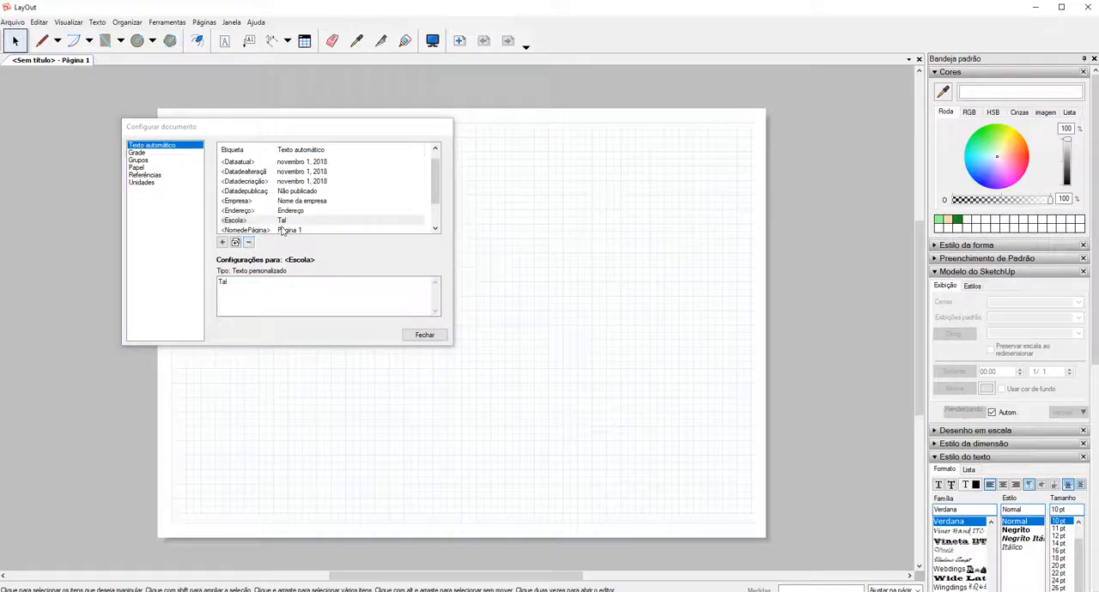
{"action": "left_click", "coordinate": [256, 285]}
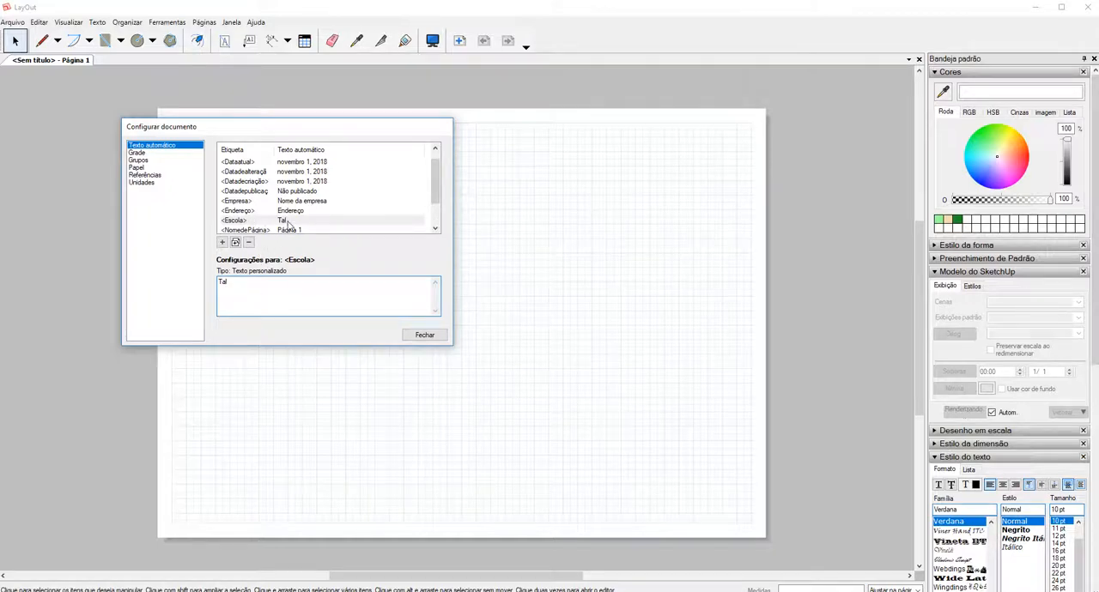
{"action": "key", "text": "ctrl+1"}
{"action": "left_click", "coordinate": [290, 223]}
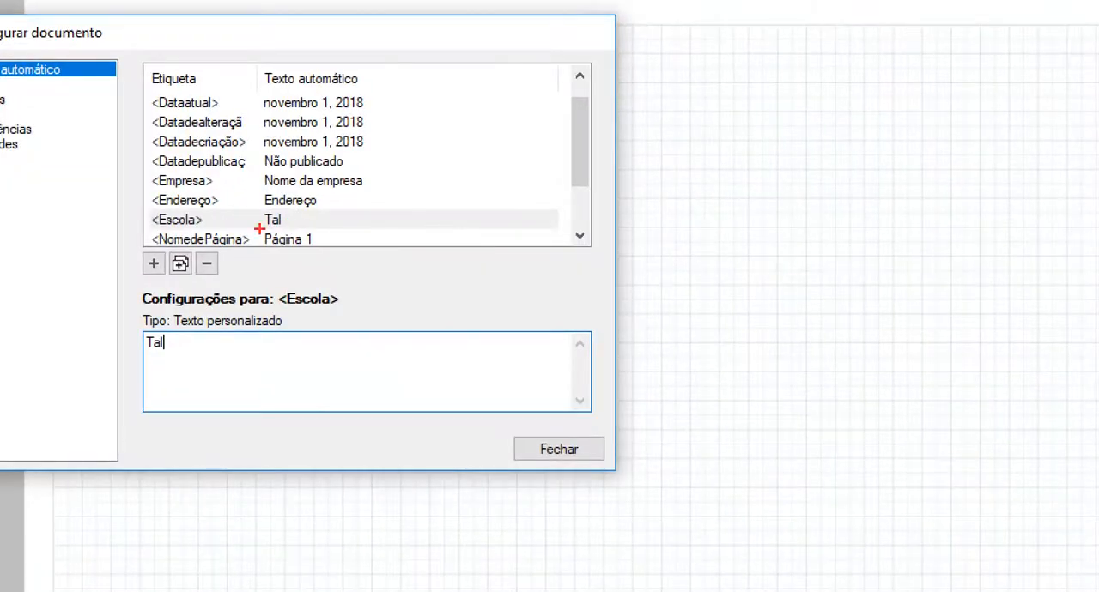
{"action": "left_click_drag", "start_coordinate": [151, 240], "coordinate": [283, 224]}
{"action": "key", "text": "Escape"}
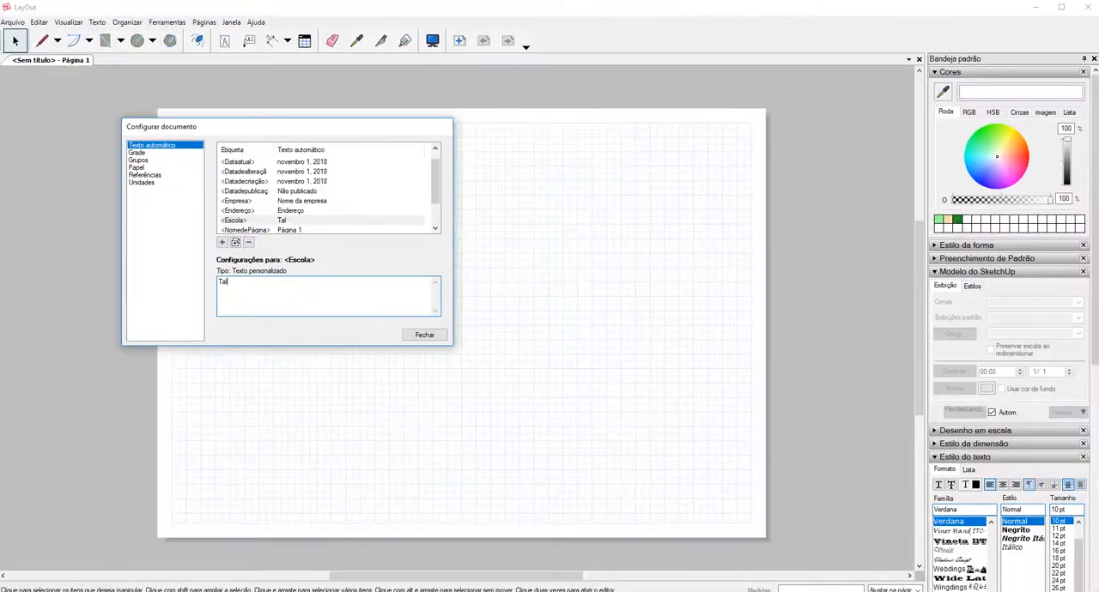
Replace the Autor tag's placeholder text with the author's full name.
{"action": "scroll", "coordinate": [280, 205], "scroll_direction": "up", "scroll_amount": 1}
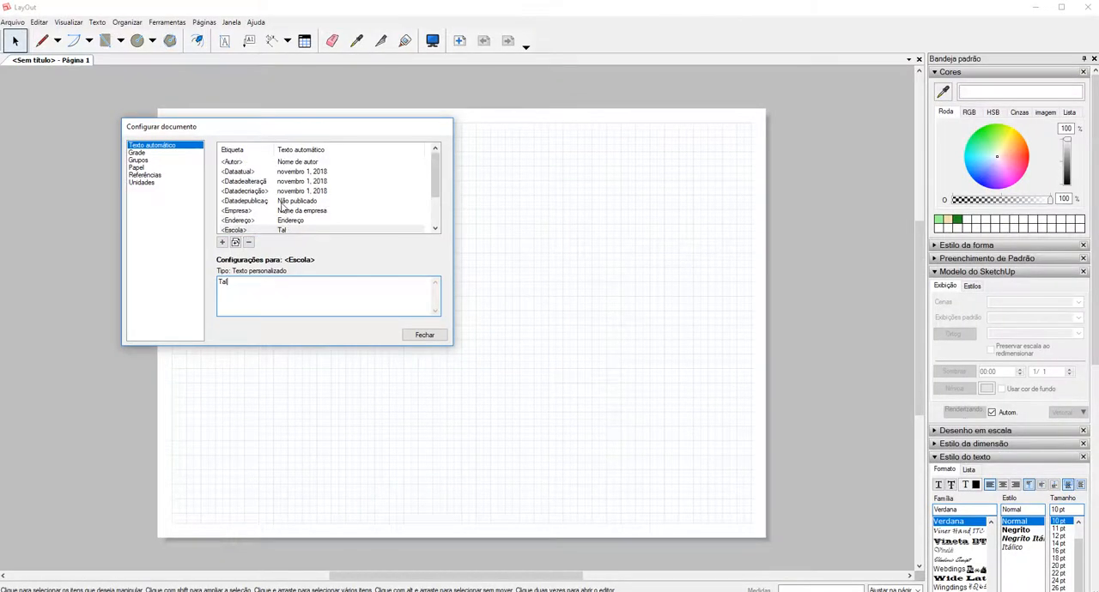
{"action": "left_click", "coordinate": [243, 164]}
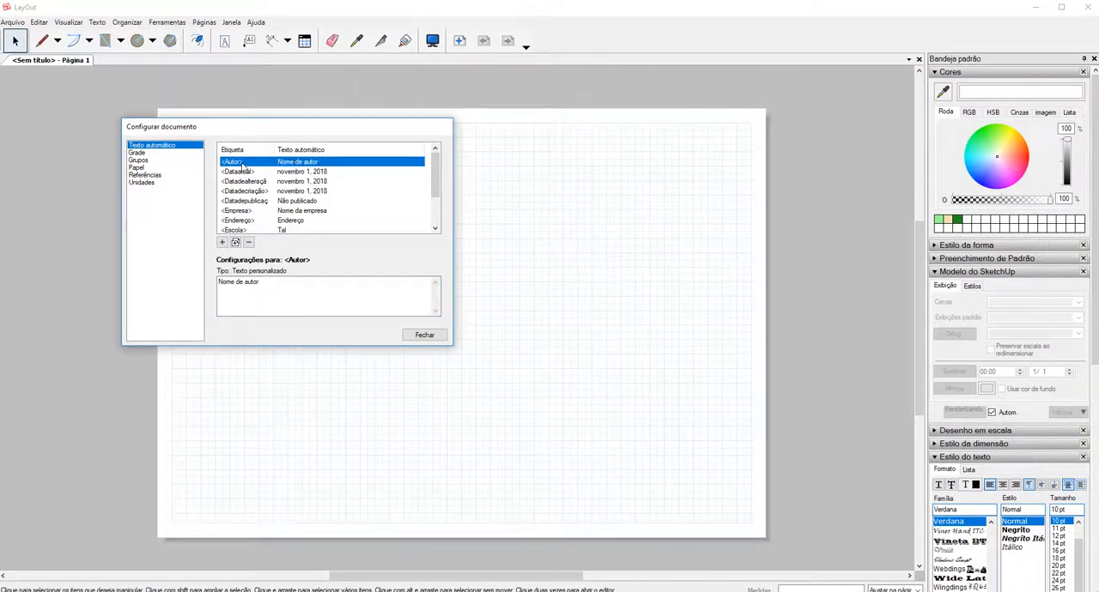
{"action": "key", "text": "ctrl+1"}
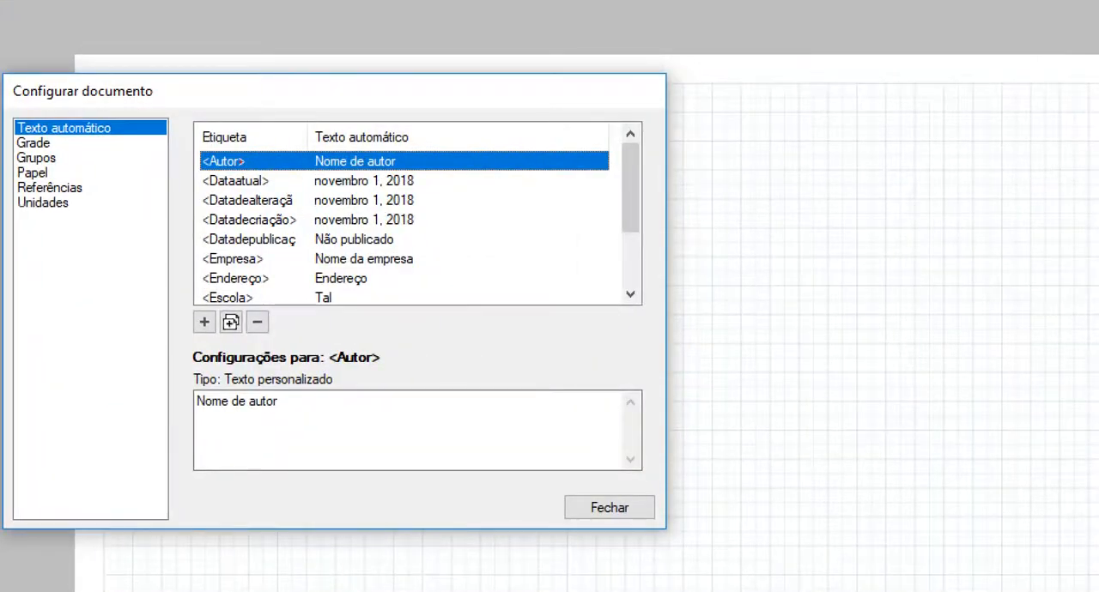
{"action": "left_click", "coordinate": [221, 172]}
{"action": "left_click_drag", "start_coordinate": [329, 171], "coordinate": [390, 164]}
{"action": "key", "text": "Escape"}
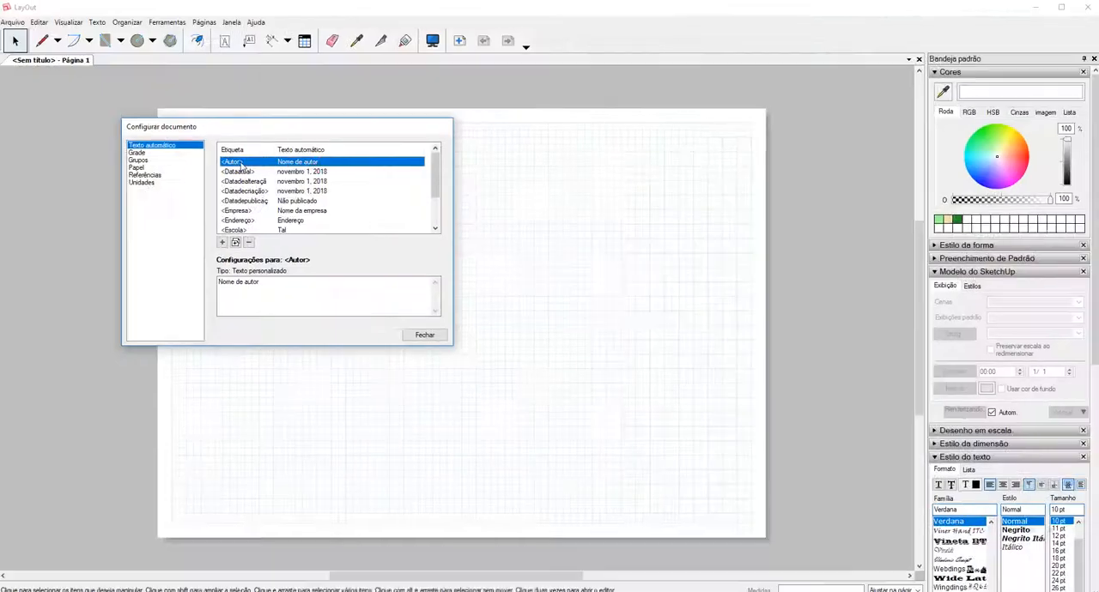
{"action": "left_click_drag", "start_coordinate": [263, 283], "coordinate": [219, 283]}
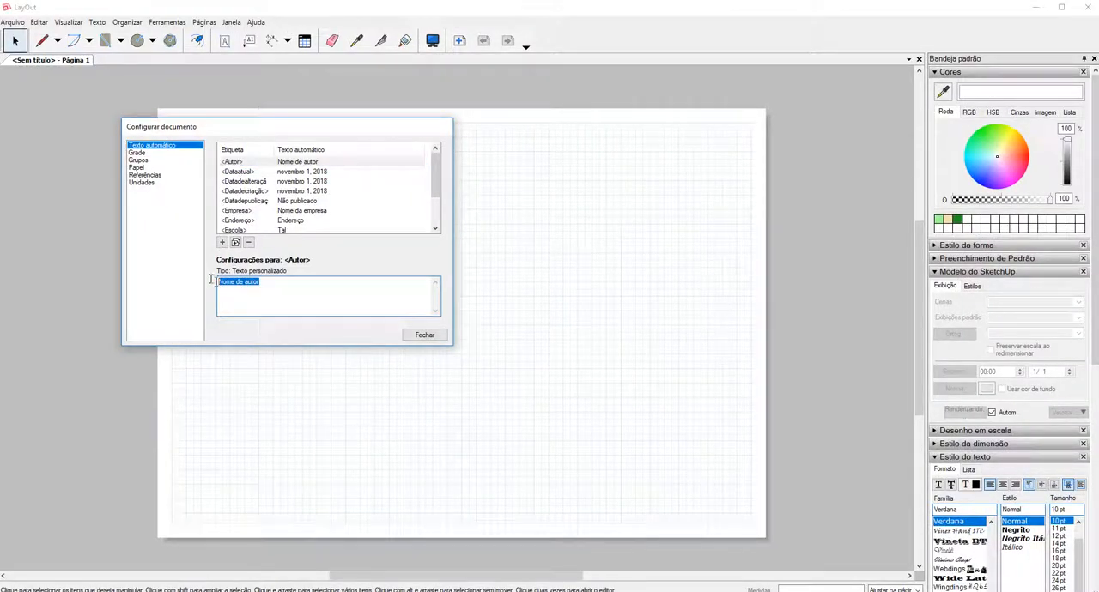
{"action": "type", "text": "Guilherme Coblinski"}
{"action": "left_click", "coordinate": [360, 163]}
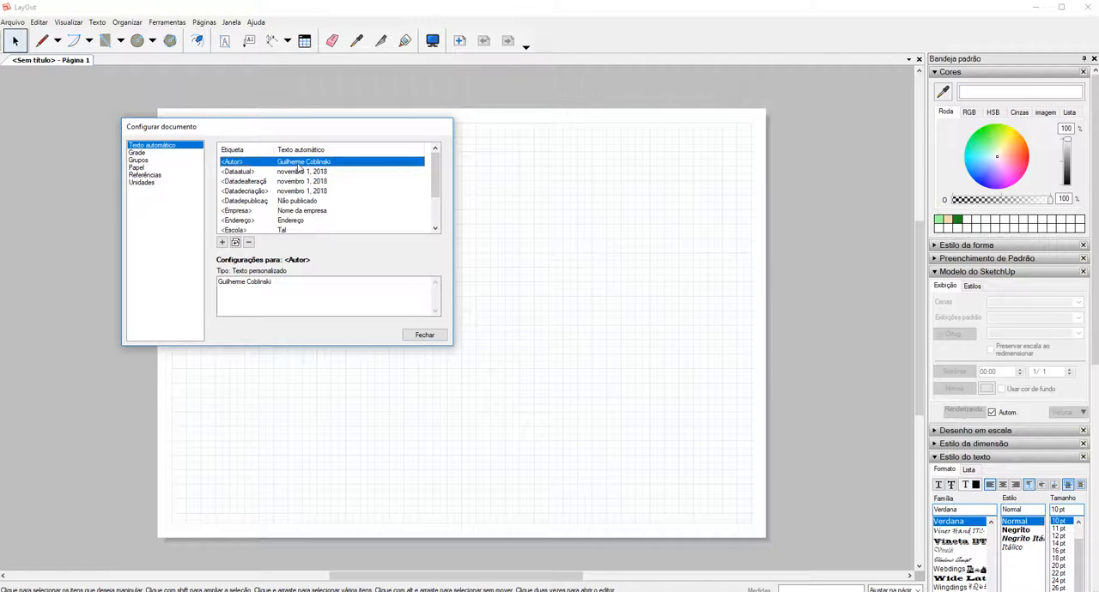
Review the document's grid settings and the group editing fade settings.
{"action": "left_click", "coordinate": [77, 140]}
{"action": "left_click", "coordinate": [140, 153]}
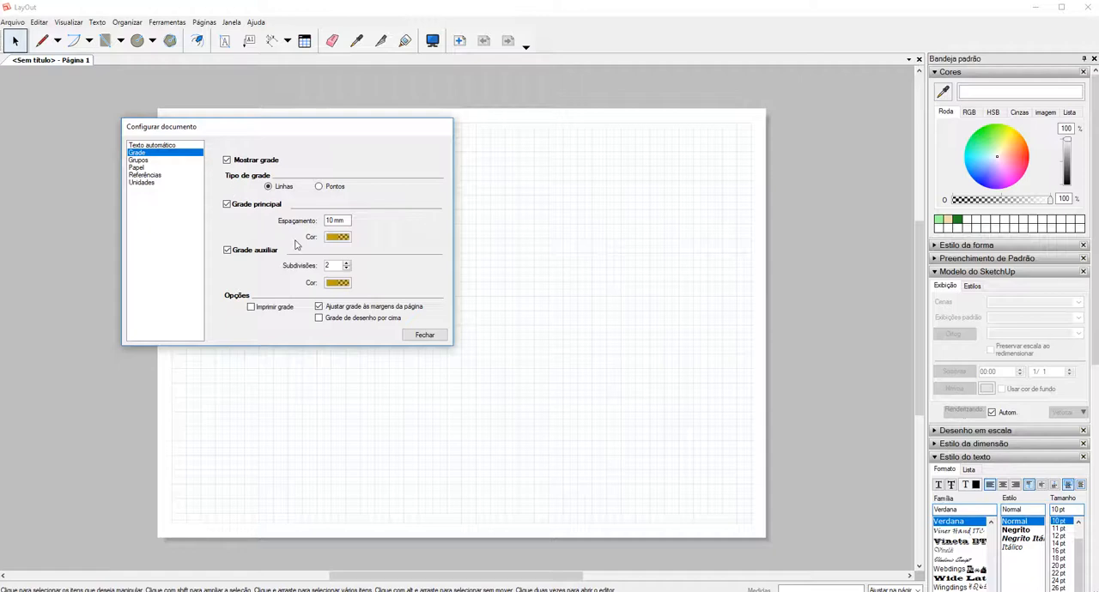
{"action": "left_click", "coordinate": [531, 345]}
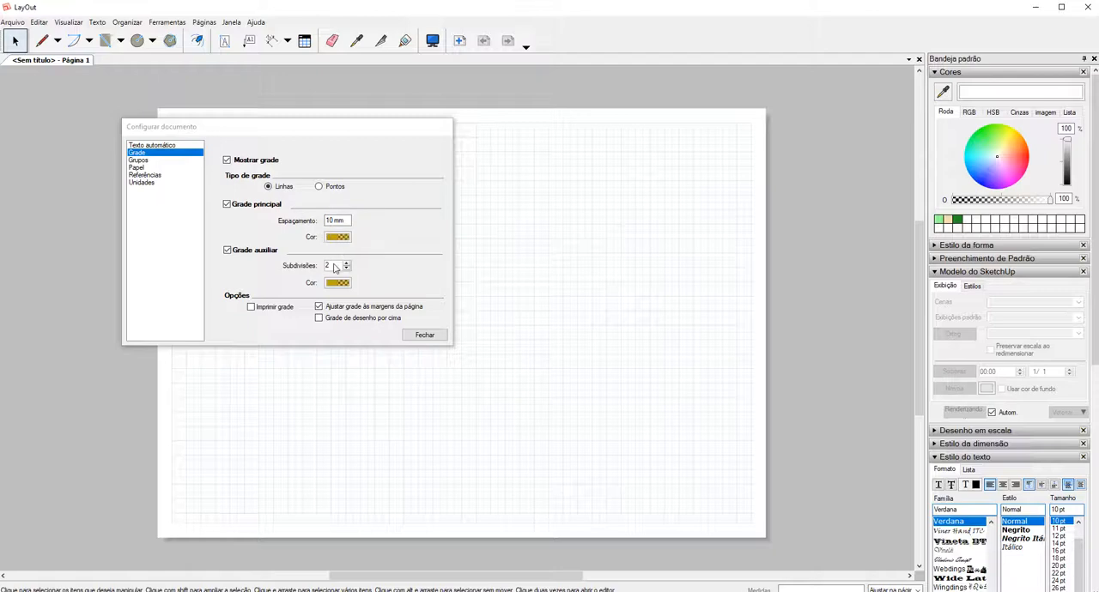
{"action": "left_click", "coordinate": [139, 161]}
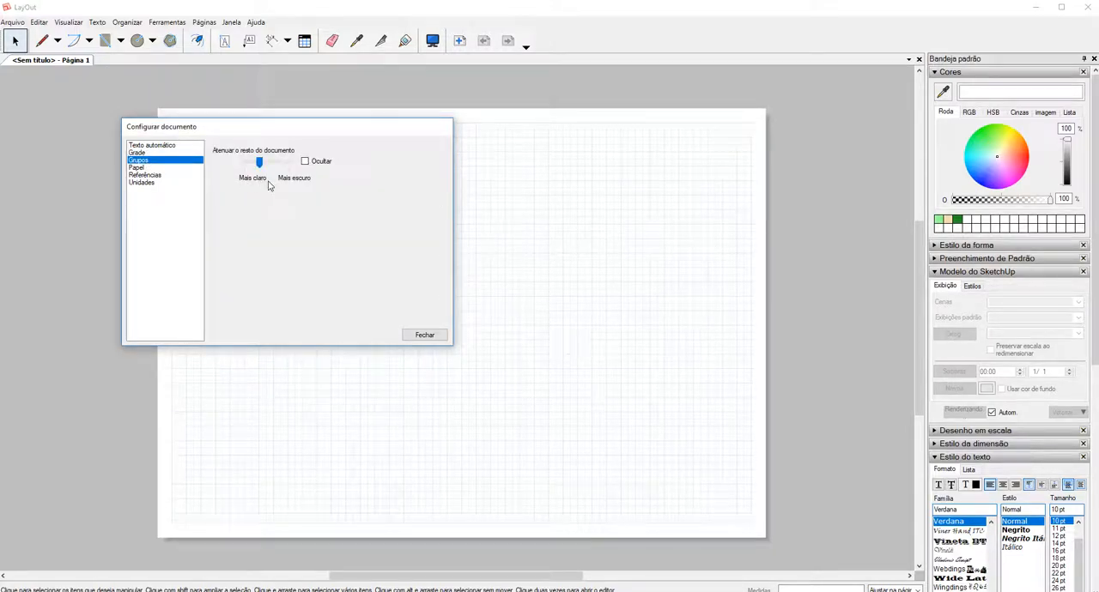
{"action": "left_click", "coordinate": [556, 269]}
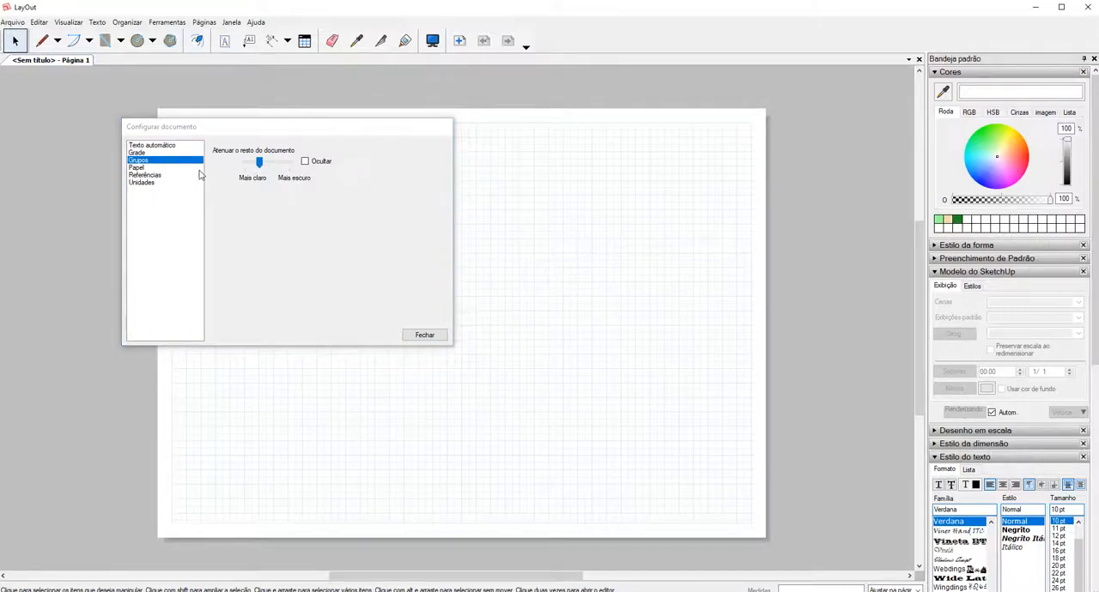
Open the paper settings and select the A3 (297 mm x 420 mm) paper size.
{"action": "left_click", "coordinate": [140, 168]}
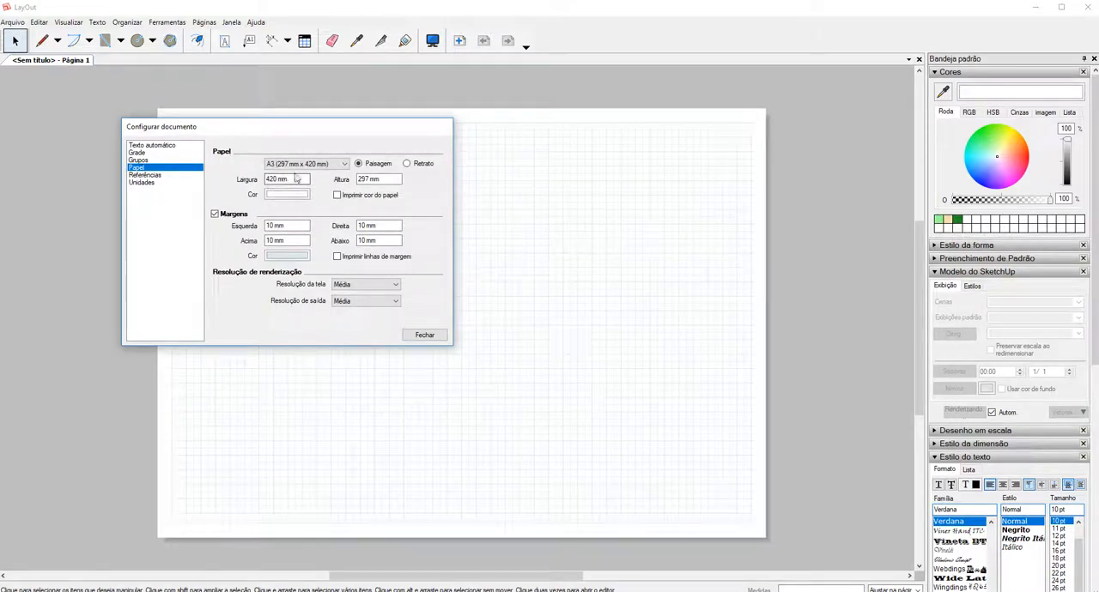
{"action": "left_click", "coordinate": [310, 167]}
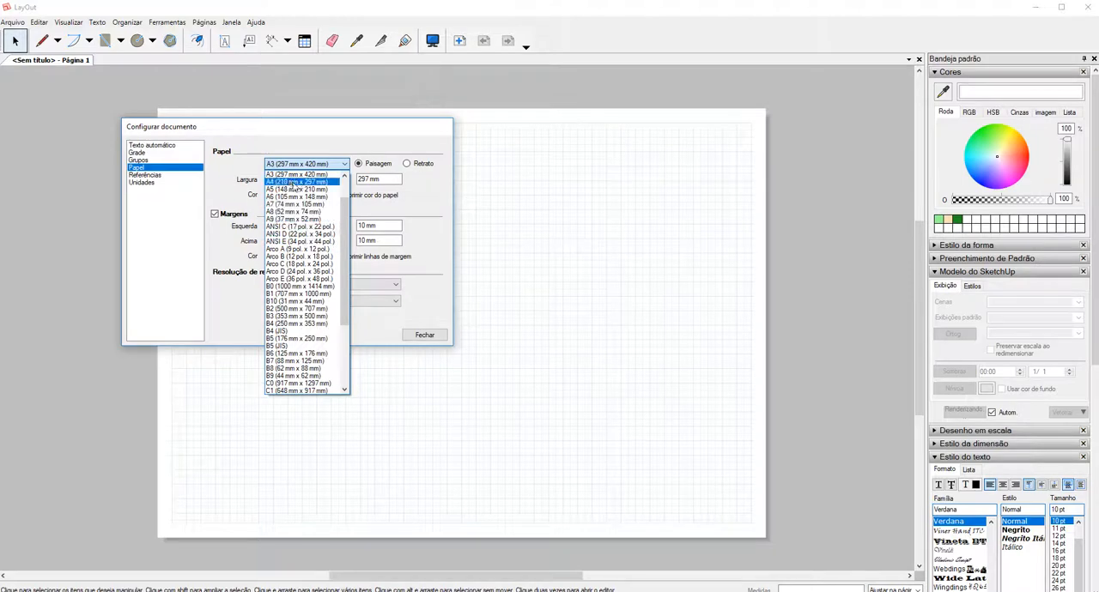
{"action": "left_click", "coordinate": [286, 171]}
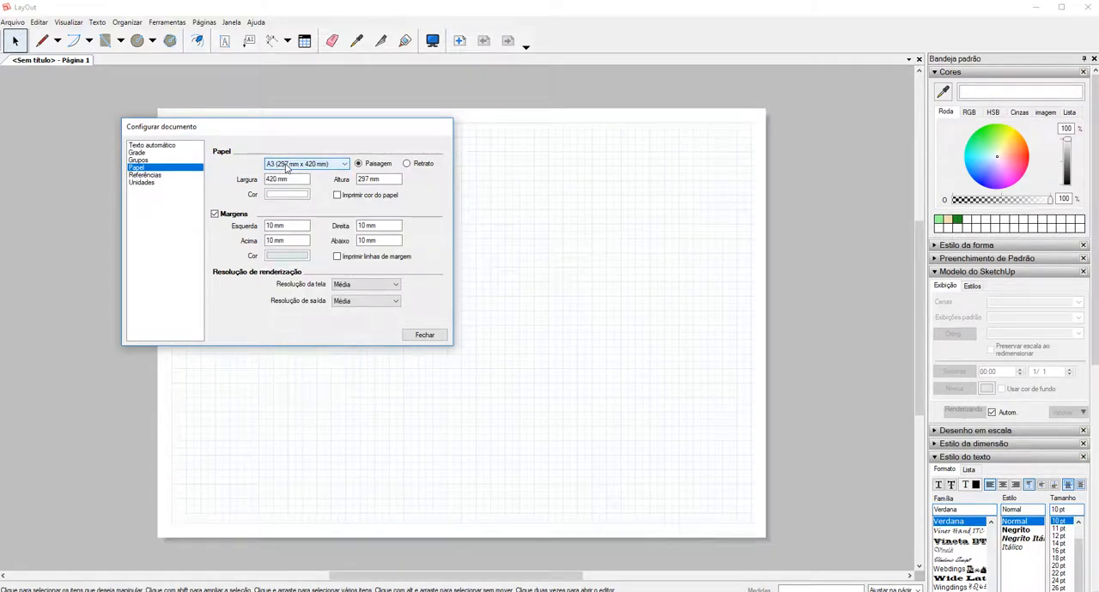
{"action": "left_click", "coordinate": [296, 181]}
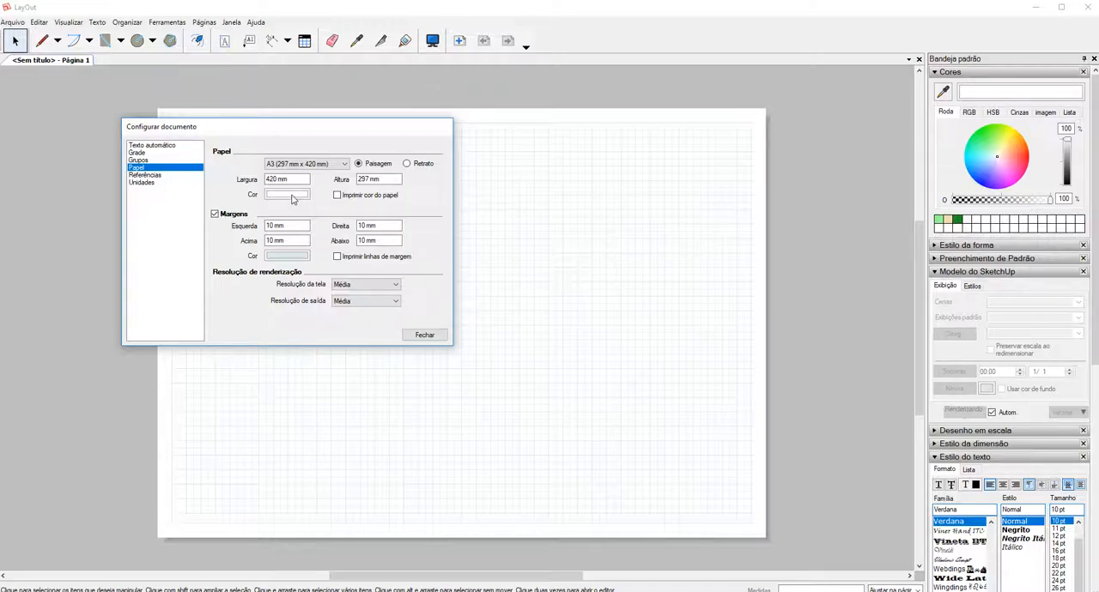
Darken the paper colour to 12% brightness.
{"action": "left_click", "coordinate": [292, 196]}
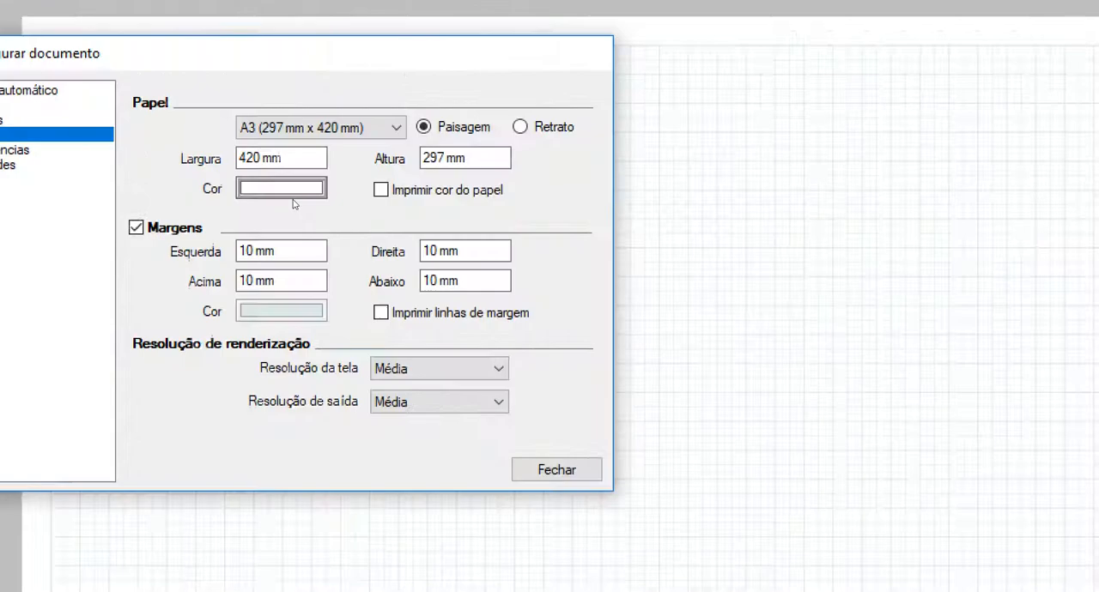
{"action": "left_click", "coordinate": [281, 201]}
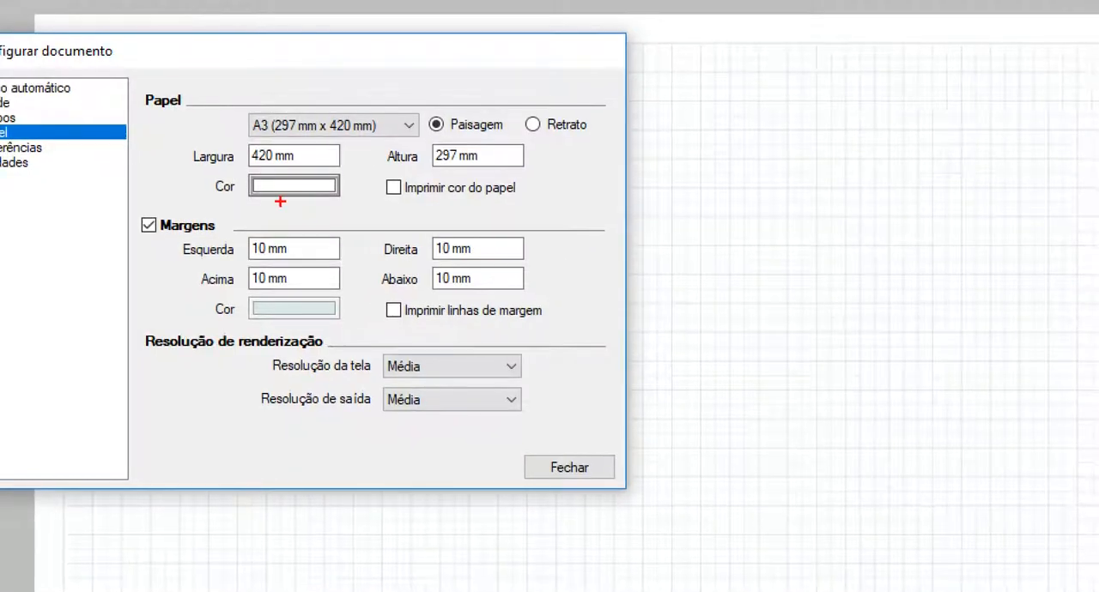
{"action": "left_click_drag", "start_coordinate": [288, 202], "coordinate": [335, 201]}
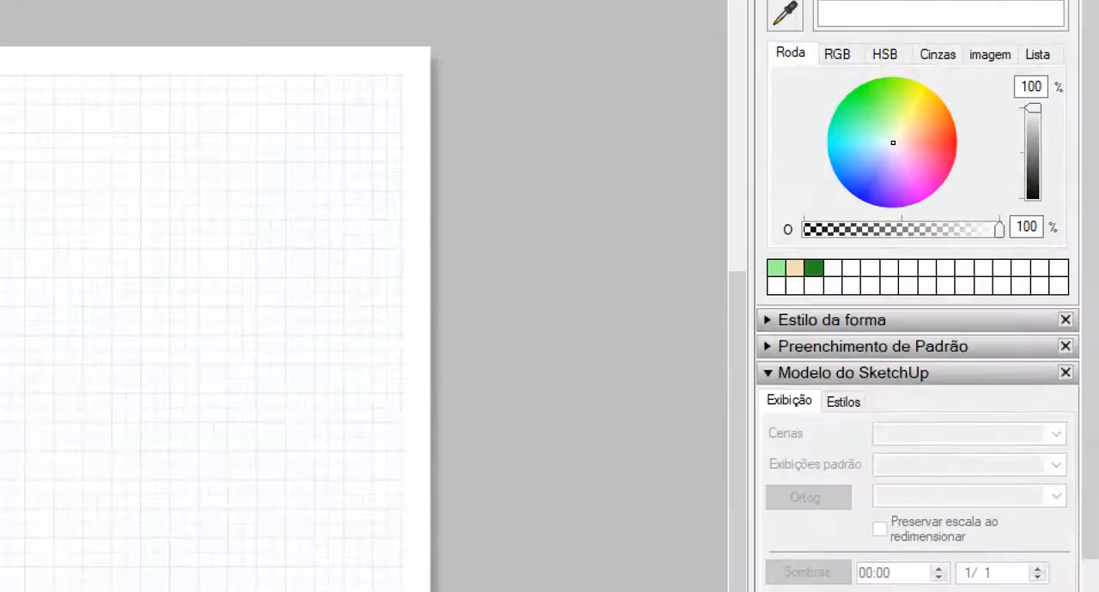
{"action": "mouse_move", "coordinate": [1051, 113]}
{"action": "left_mouse_down"}
{"action": "mouse_move", "coordinate": [1013, 60]}
{"action": "mouse_move", "coordinate": [943, 187]}
{"action": "mouse_move", "coordinate": [1025, 113]}
{"action": "mouse_move", "coordinate": [1046, 117]}
{"action": "mouse_move", "coordinate": [1069, 147]}
{"action": "mouse_move", "coordinate": [1067, 183]}
{"action": "left_mouse_up"}
{"action": "key", "text": "Escape"}
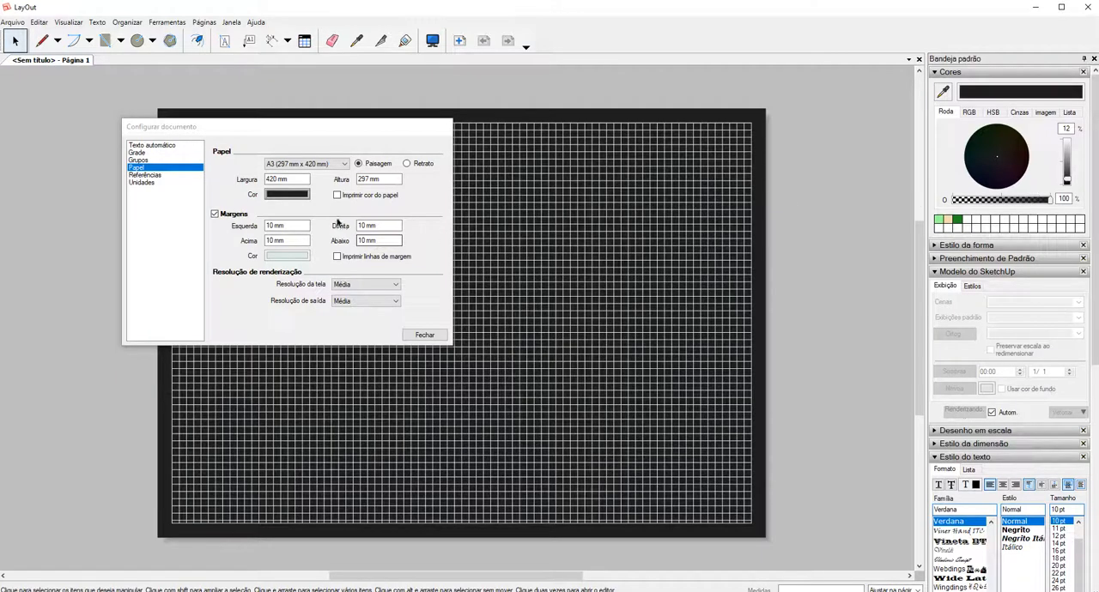
Turn on printing of the paper colour.
{"action": "key", "text": "ctrl+1"}
{"action": "left_click", "coordinate": [307, 199]}
{"action": "mouse_move", "coordinate": [369, 211]}
{"action": "left_mouse_down"}
{"action": "mouse_move", "coordinate": [403, 211]}
{"action": "mouse_move", "coordinate": [332, 194]}
{"action": "mouse_move", "coordinate": [343, 182]}
{"action": "left_mouse_up"}
{"action": "key", "text": "Escape"}
{"action": "left_click", "coordinate": [338, 197]}
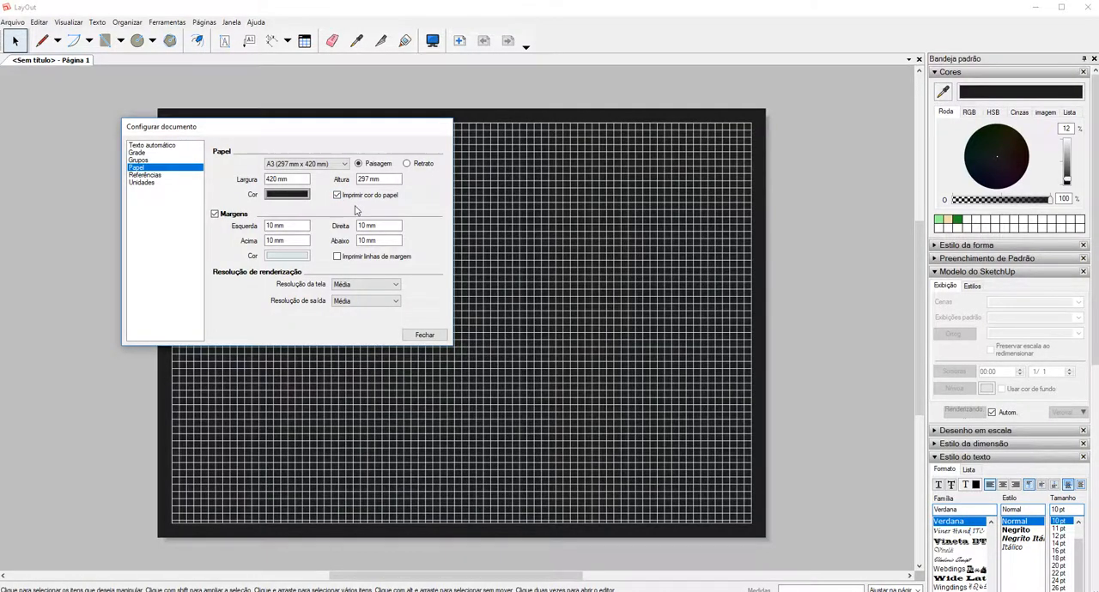
{"action": "key", "text": "ctrl+1"}
{"action": "left_click", "coordinate": [352, 199]}
{"action": "mouse_move", "coordinate": [346, 168]}
{"action": "left_mouse_down"}
{"action": "mouse_move", "coordinate": [361, 194]}
{"action": "mouse_move", "coordinate": [343, 172]}
{"action": "left_mouse_up"}
{"action": "left_click_drag", "start_coordinate": [302, 210], "coordinate": [212, 184]}
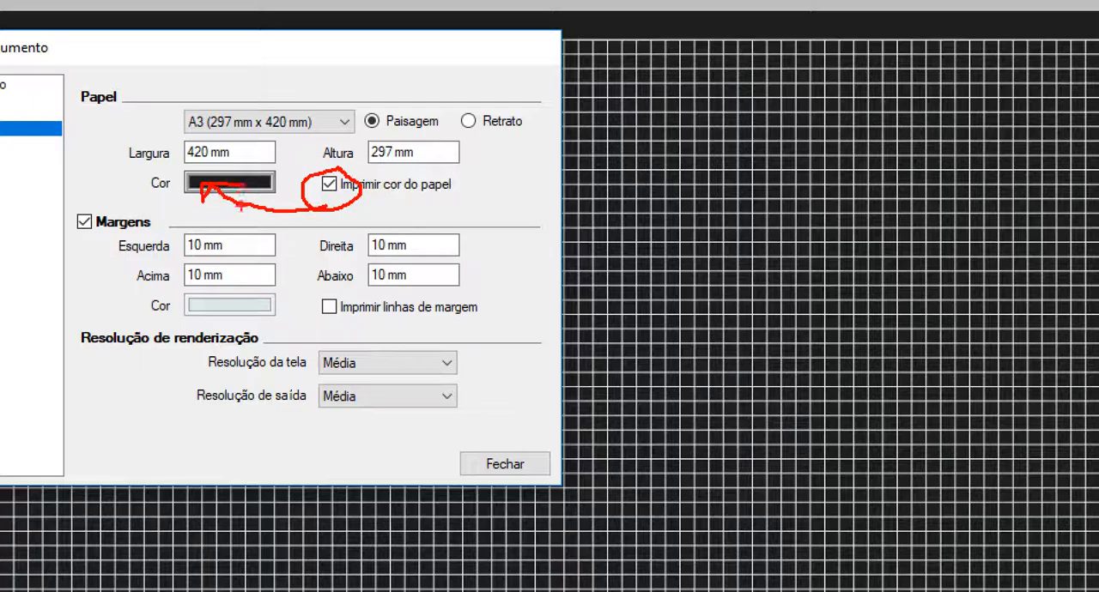
{"action": "key", "text": "Escape"}
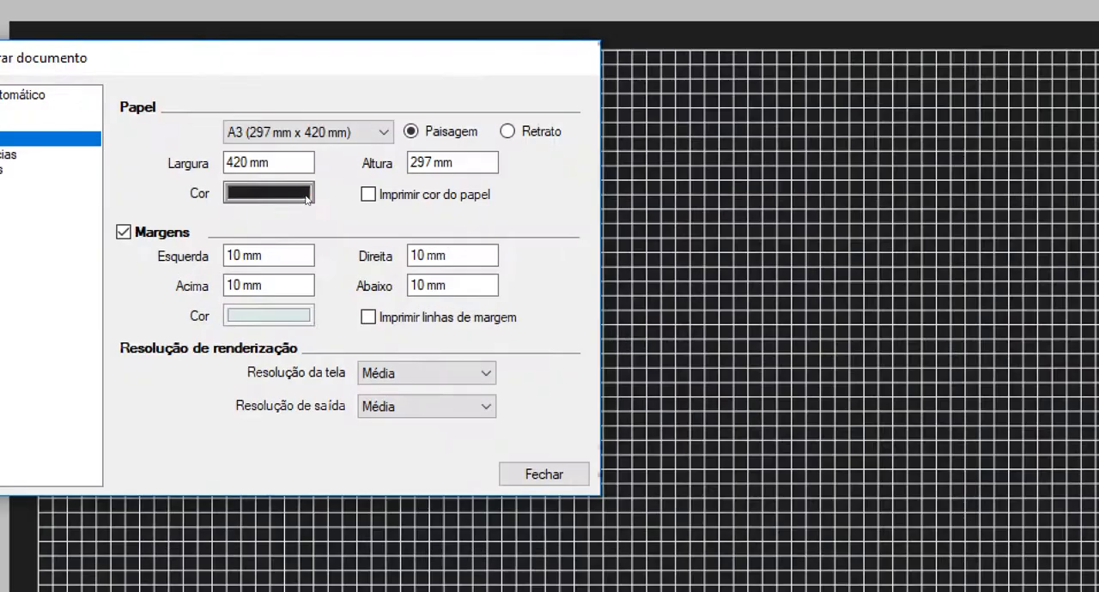
Restore the paper colour to white at 100% brightness, with paper colour printing turned off.
{"action": "mouse_move", "coordinate": [314, 186]}
{"action": "left_mouse_down"}
{"action": "mouse_move", "coordinate": [319, 215]}
{"action": "mouse_move", "coordinate": [298, 201]}
{"action": "left_mouse_up"}
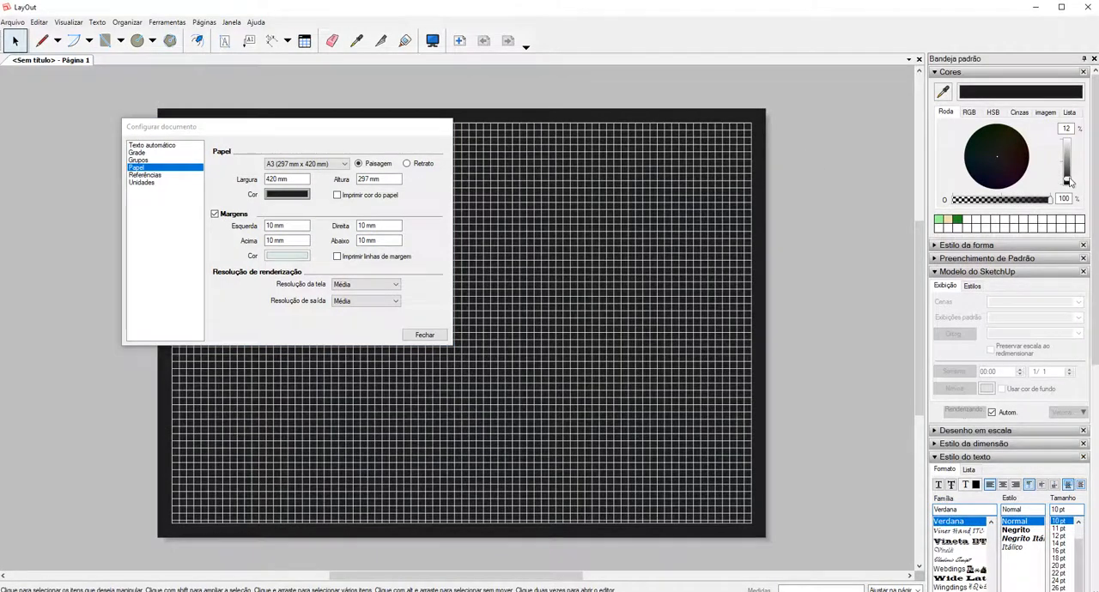
{"action": "left_click_drag", "start_coordinate": [1067, 180], "coordinate": [1070, 138]}
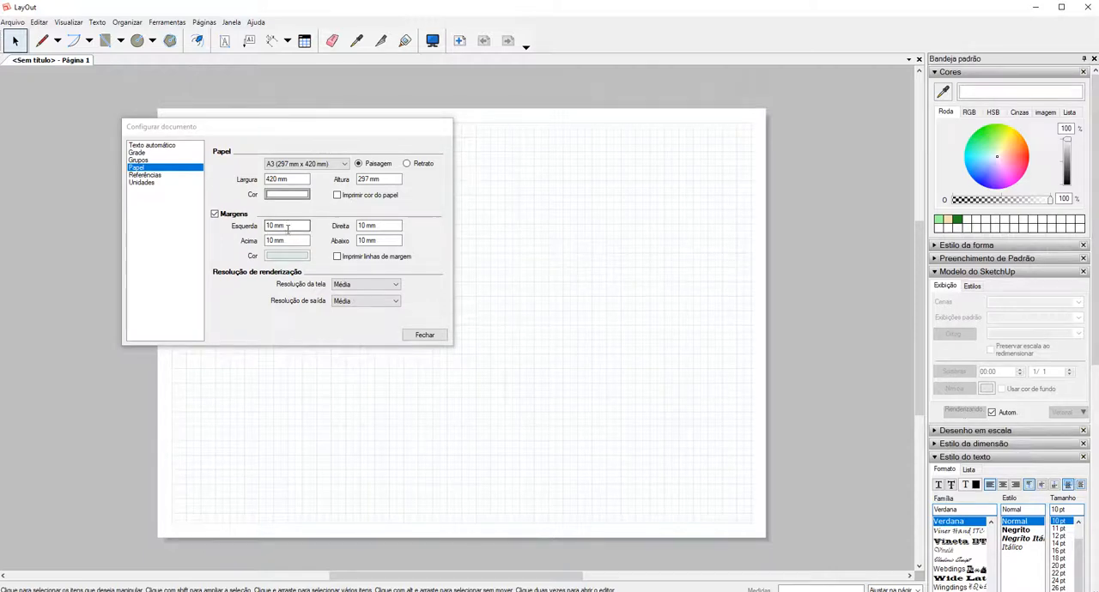
Set the left margin to 25 mm and the top, right and bottom margins to 7 mm, and enable printing of margin lines.
{"action": "left_click_drag", "start_coordinate": [296, 226], "coordinate": [233, 230]}
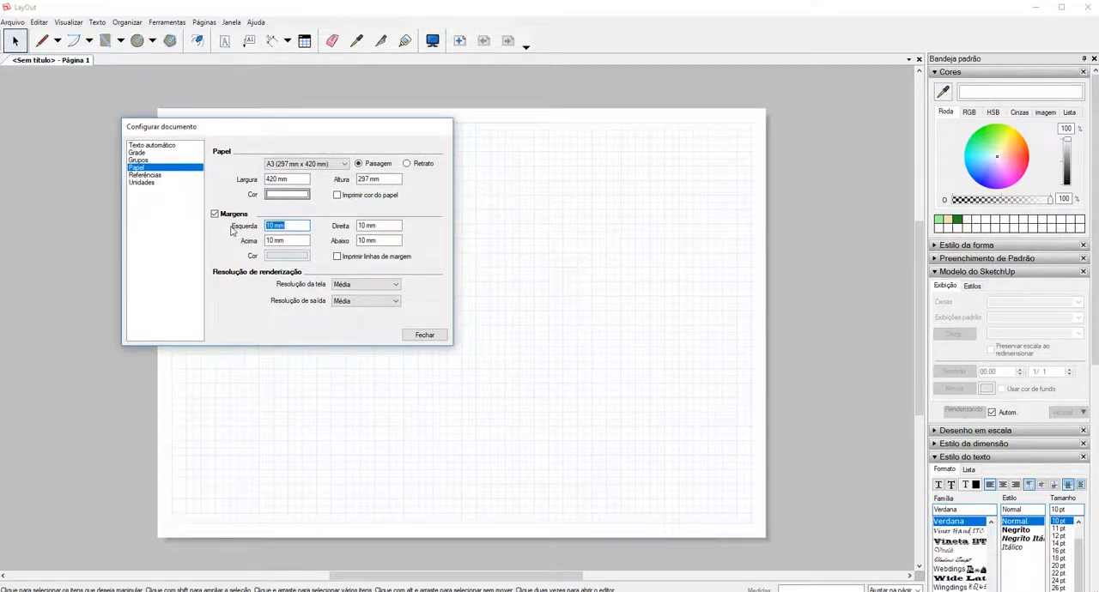
{"action": "type", "text": "25"}
{"action": "left_click_drag", "start_coordinate": [308, 240], "coordinate": [234, 241]}
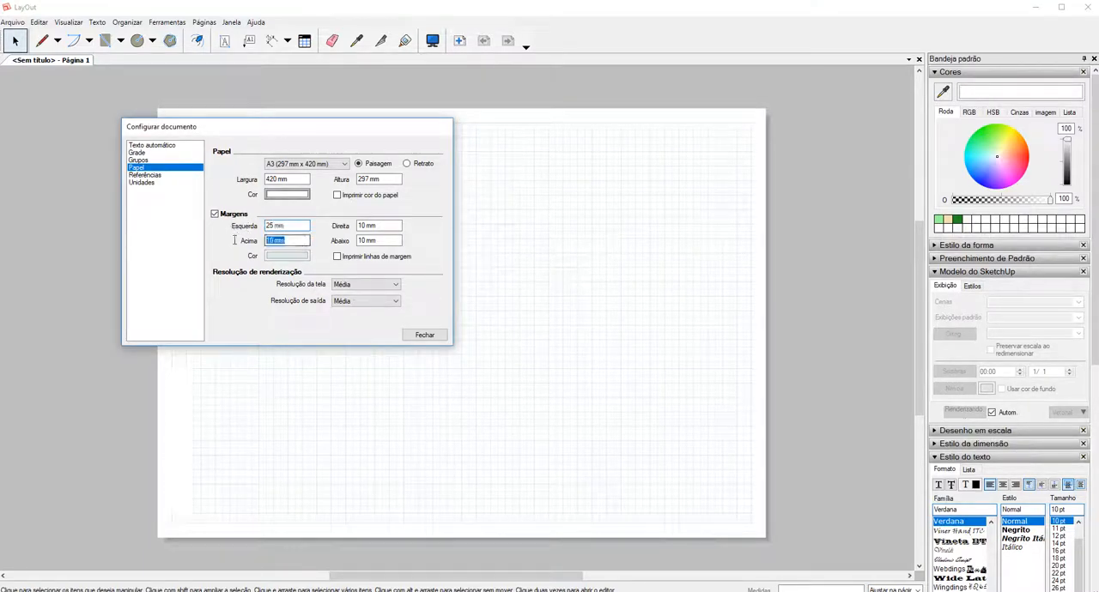
{"action": "type", "text": "1"}
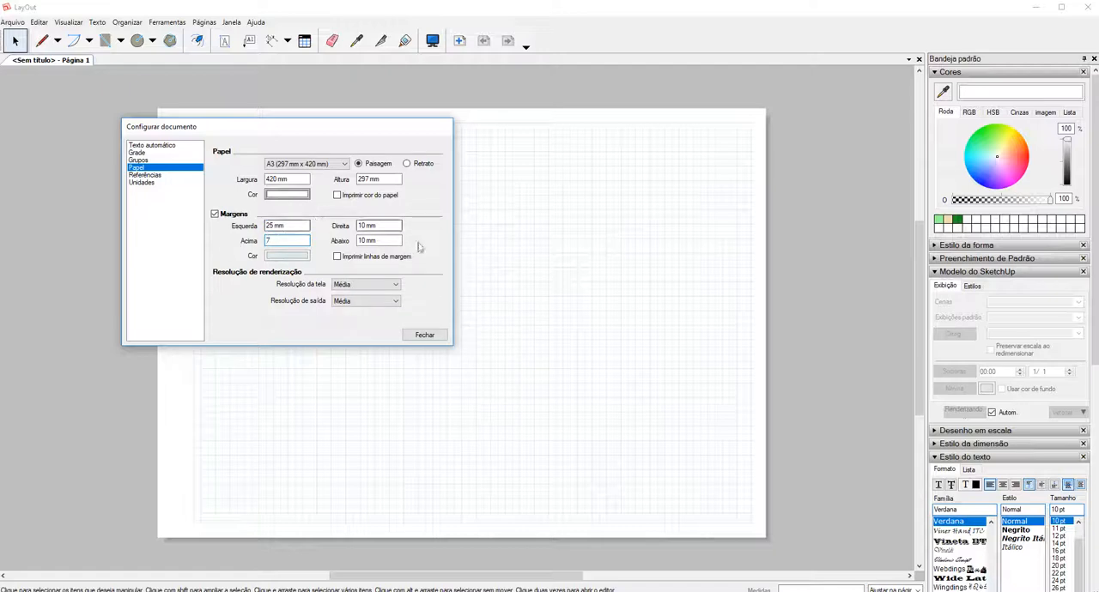
{"action": "left_click_drag", "start_coordinate": [400, 225], "coordinate": [326, 226]}
{"action": "type", "text": "7"}
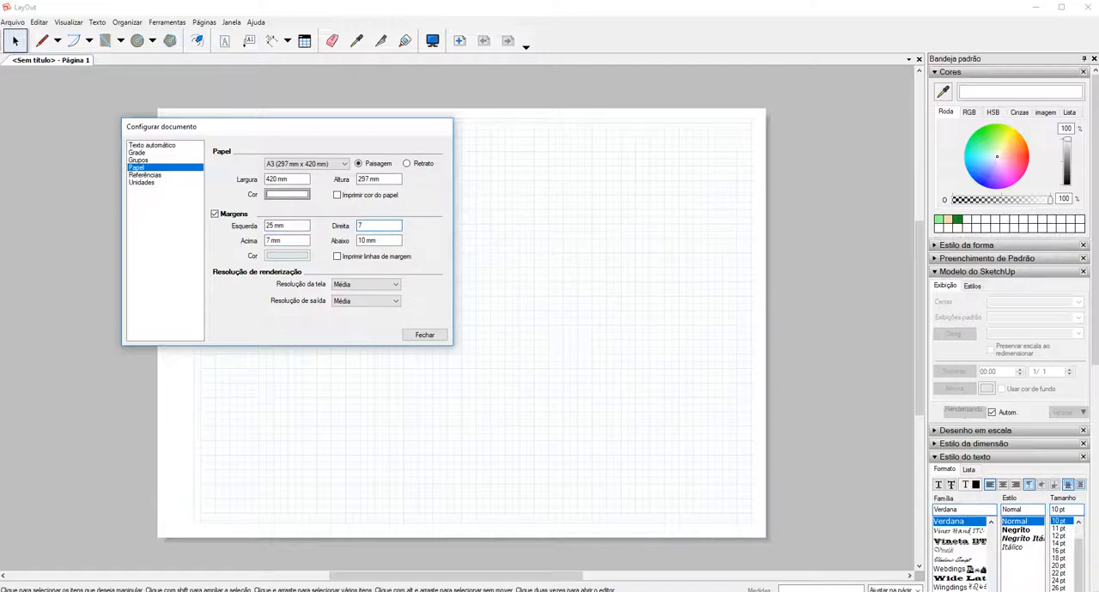
{"action": "key", "text": "Tab"}
{"action": "type", "text": "7"}
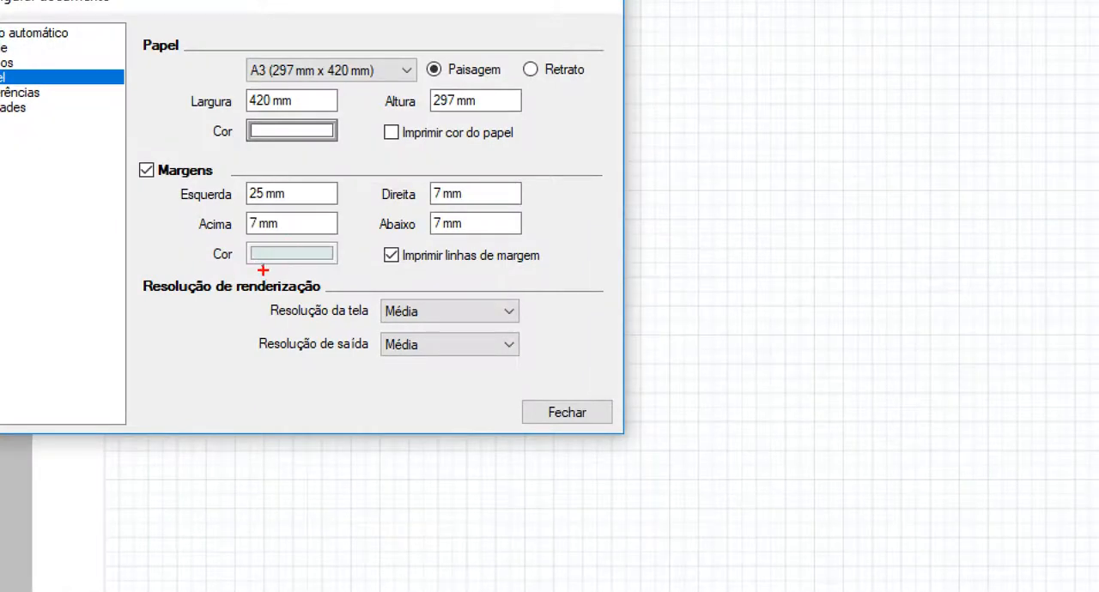
{"action": "mouse_move", "coordinate": [273, 241]}
{"action": "left_mouse_down"}
{"action": "mouse_move", "coordinate": [230, 267]}
{"action": "mouse_move", "coordinate": [331, 237]}
{"action": "left_mouse_up"}
{"action": "mouse_move", "coordinate": [245, 259]}
{"action": "left_mouse_down"}
{"action": "mouse_move", "coordinate": [122, 473]}
{"action": "mouse_move", "coordinate": [100, 471]}
{"action": "mouse_move", "coordinate": [121, 485]}
{"action": "left_mouse_up"}
{"action": "key", "text": "Escape"}
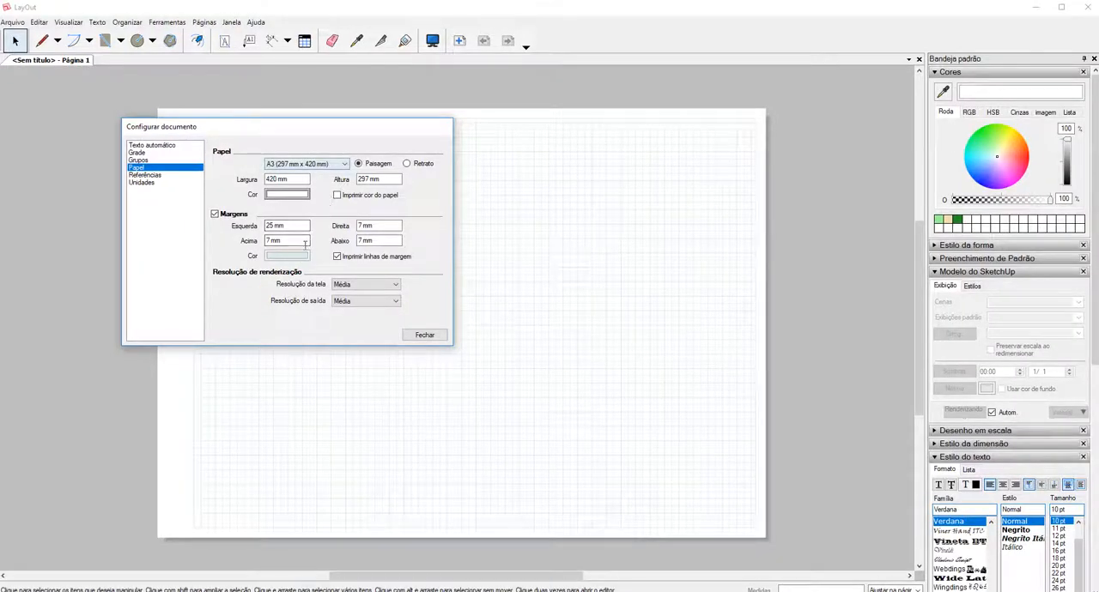
Set the margin line colour to black at 0% brightness.
{"action": "left_click", "coordinate": [302, 256]}
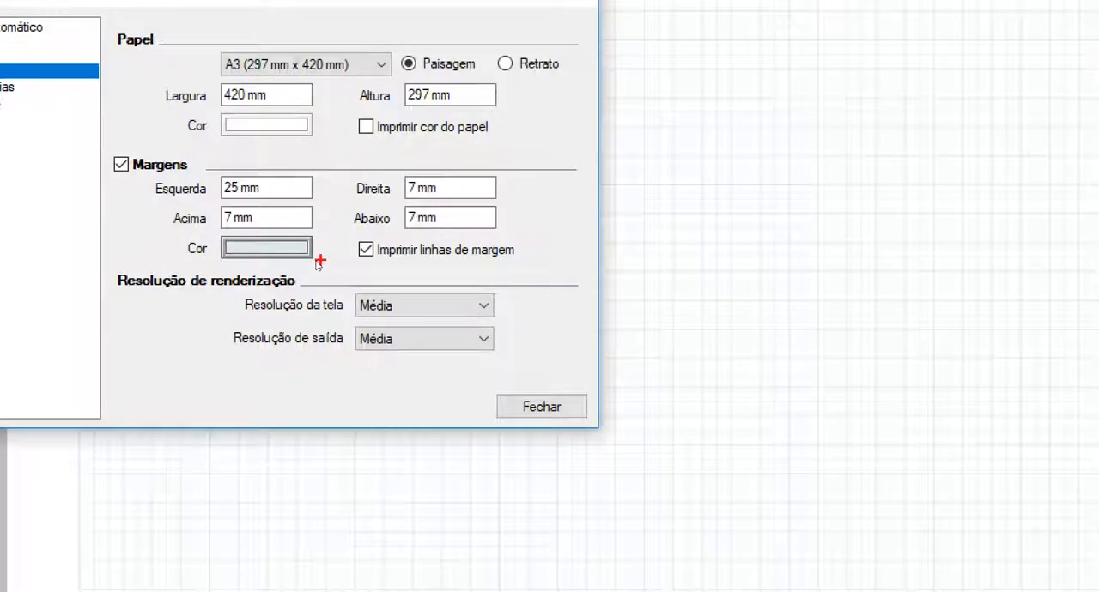
{"action": "left_click_drag", "start_coordinate": [301, 252], "coordinate": [317, 257]}
{"action": "key", "text": "Escape"}
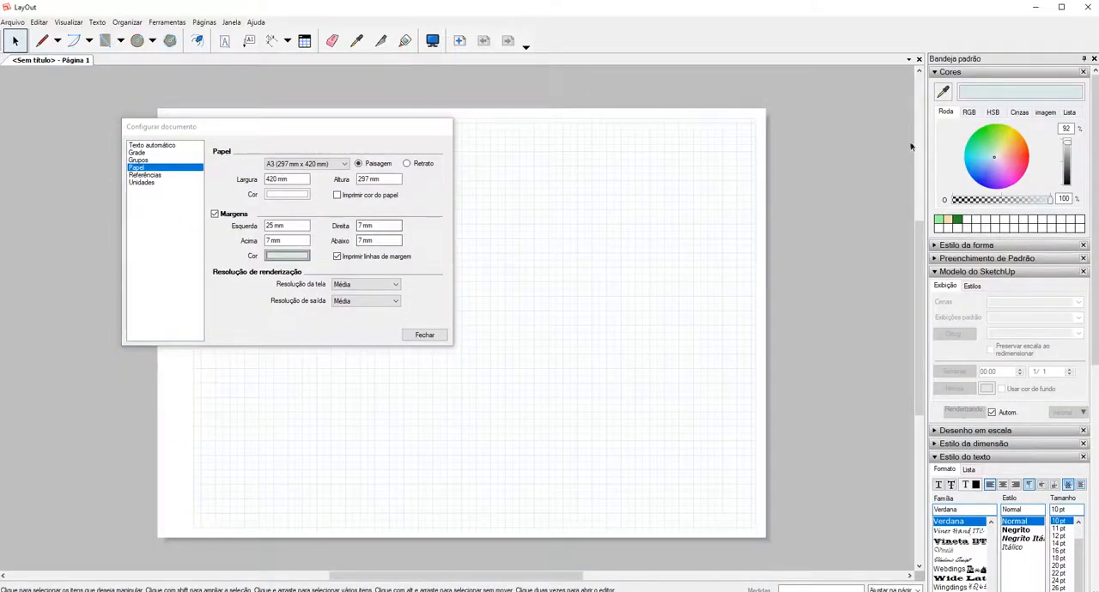
{"action": "left_click_drag", "start_coordinate": [1070, 149], "coordinate": [1069, 184]}
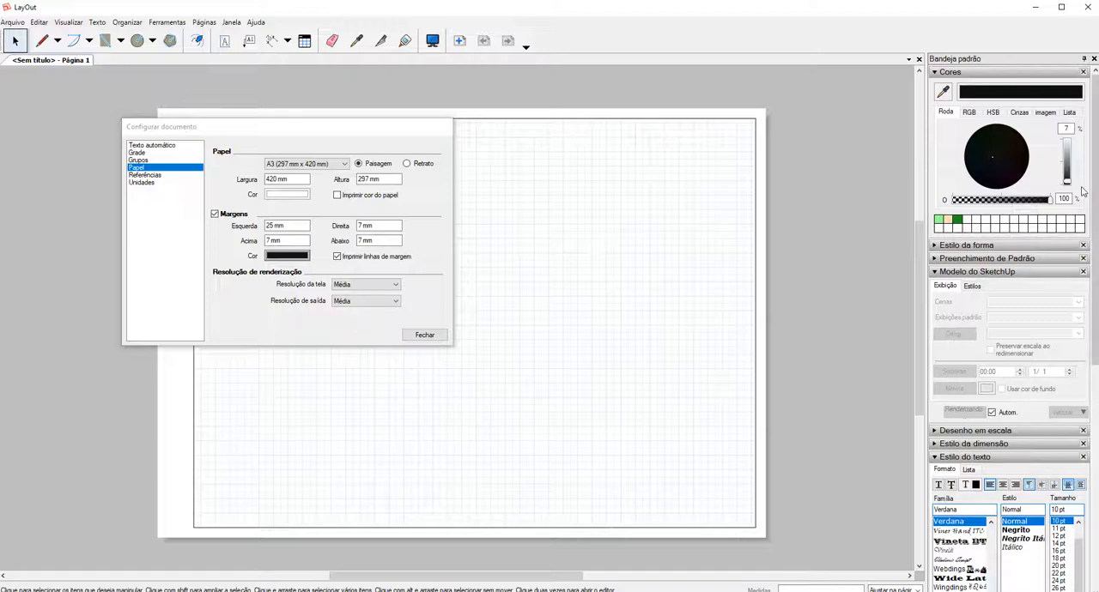
{"action": "left_click_drag", "start_coordinate": [1067, 181], "coordinate": [1067, 191]}
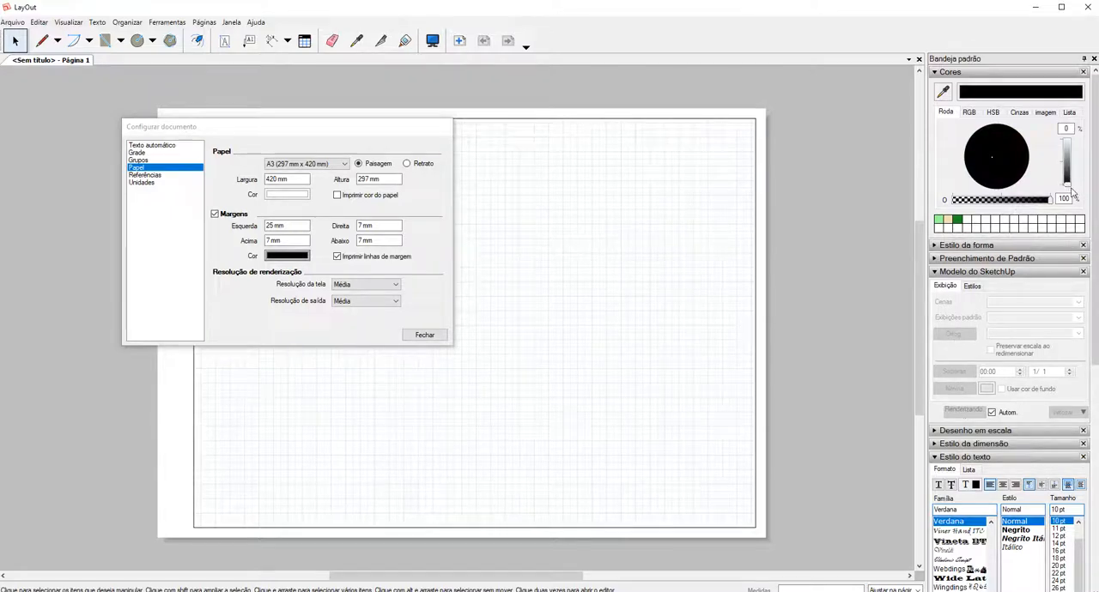
Set the output rendering resolution (Resolução de saída) to Alta.
{"action": "key", "text": "ctrl+1"}
{"action": "left_click", "coordinate": [335, 291]}
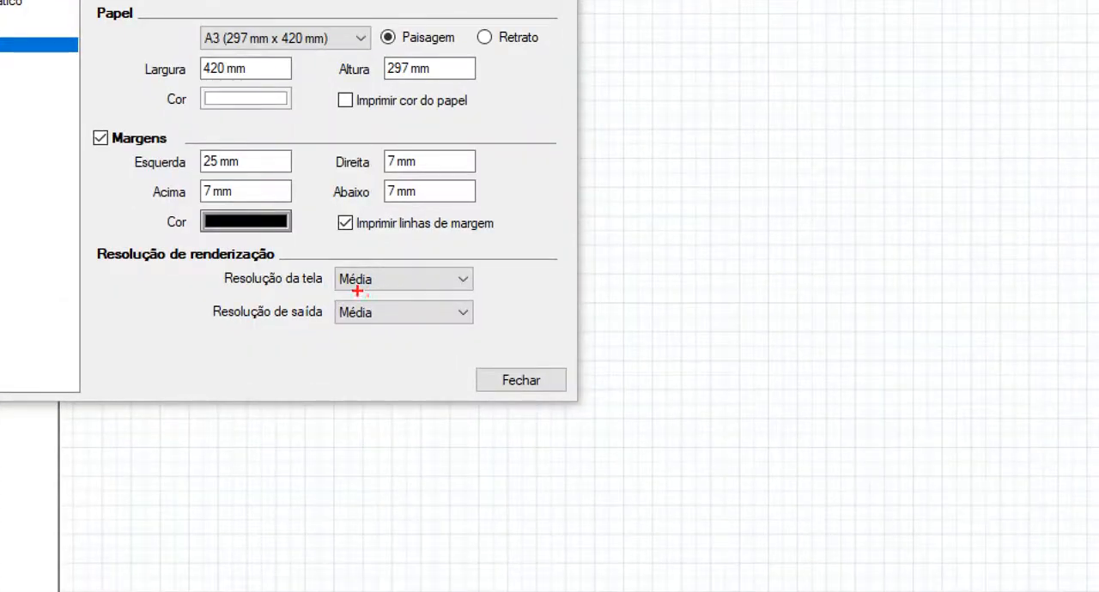
{"action": "mouse_move", "coordinate": [358, 292]}
{"action": "left_mouse_down"}
{"action": "mouse_move", "coordinate": [330, 298]}
{"action": "mouse_move", "coordinate": [319, 337]}
{"action": "mouse_move", "coordinate": [378, 302]}
{"action": "left_mouse_up"}
{"action": "key", "text": "Escape"}
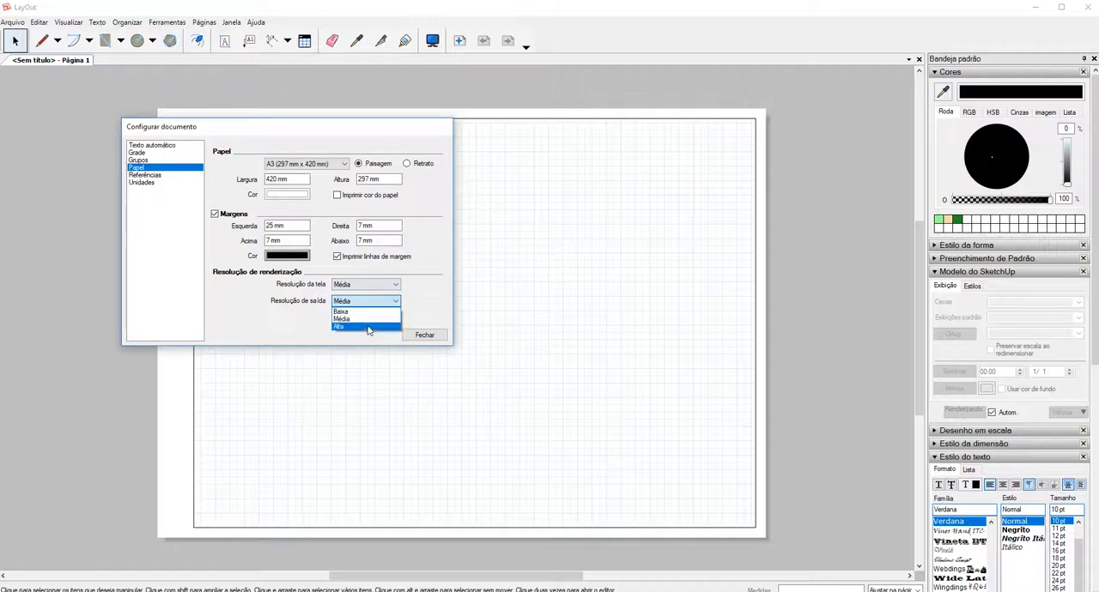
{"action": "left_click", "coordinate": [367, 329]}
{"action": "key", "text": "ctrl+1"}
{"action": "left_click", "coordinate": [343, 312]}
{"action": "mouse_move", "coordinate": [366, 298]}
{"action": "left_mouse_down"}
{"action": "mouse_move", "coordinate": [320, 293]}
{"action": "mouse_move", "coordinate": [351, 277]}
{"action": "mouse_move", "coordinate": [303, 294]}
{"action": "left_mouse_up"}
{"action": "key", "text": "Escape"}
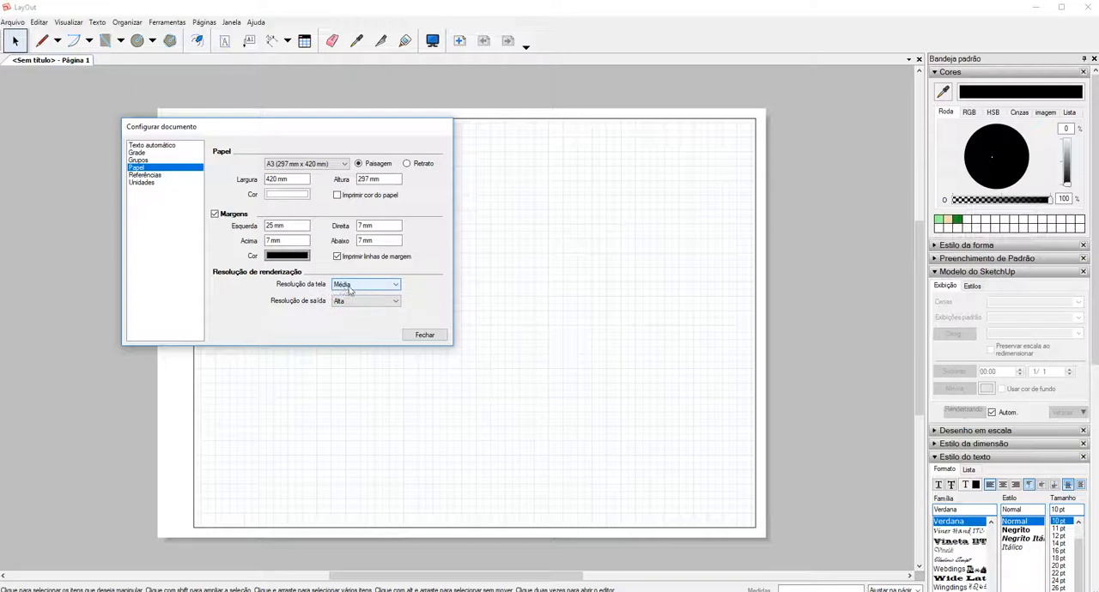
{"action": "left_click", "coordinate": [496, 305]}
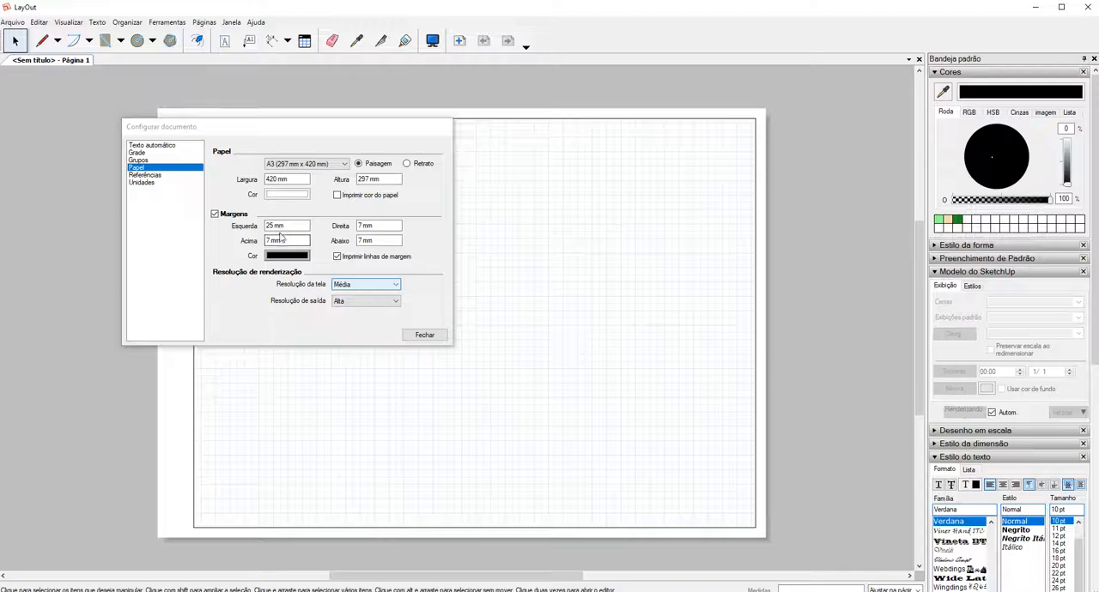
Review the document's file reference settings and its length unit format and precision, and close the document setup.
{"action": "left_click", "coordinate": [146, 175]}
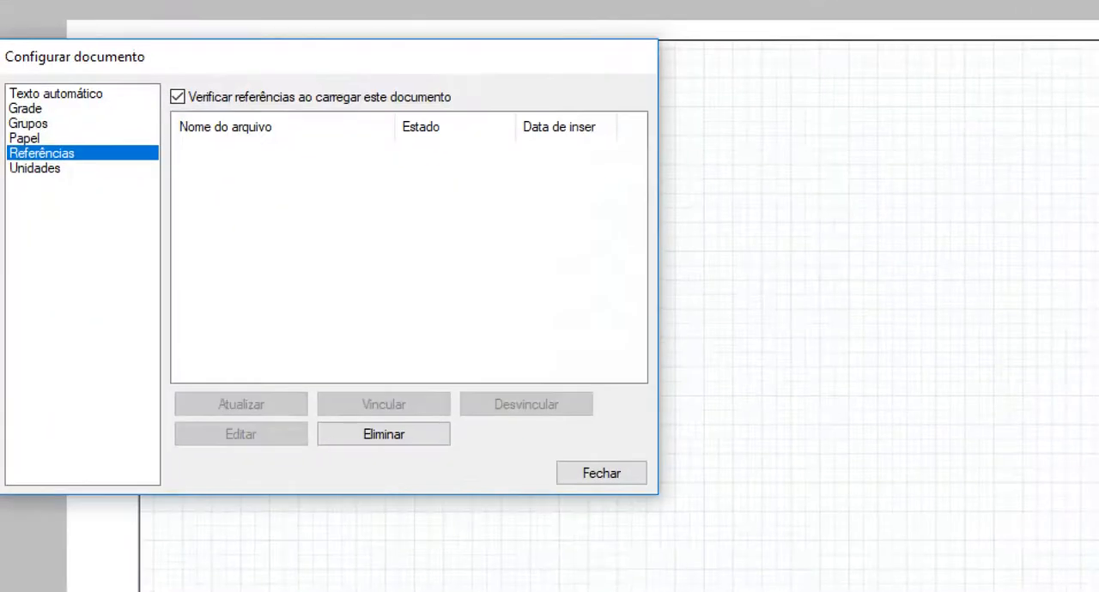
{"action": "left_click_drag", "start_coordinate": [211, 180], "coordinate": [265, 176]}
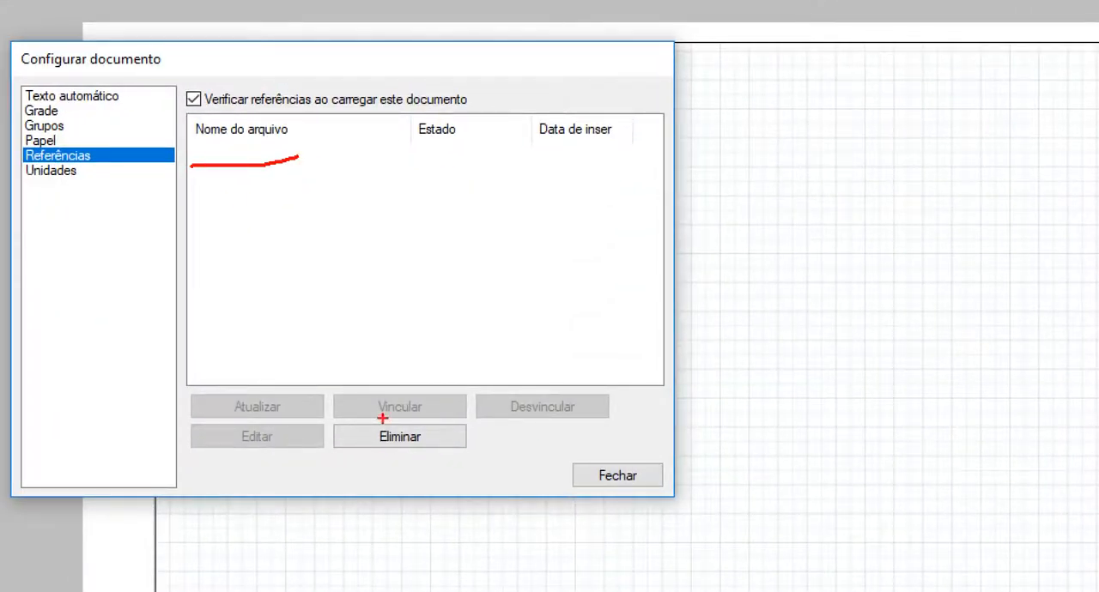
{"action": "mouse_move", "coordinate": [260, 419]}
{"action": "left_mouse_down"}
{"action": "mouse_move", "coordinate": [208, 362]}
{"action": "mouse_move", "coordinate": [284, 396]}
{"action": "left_mouse_up"}
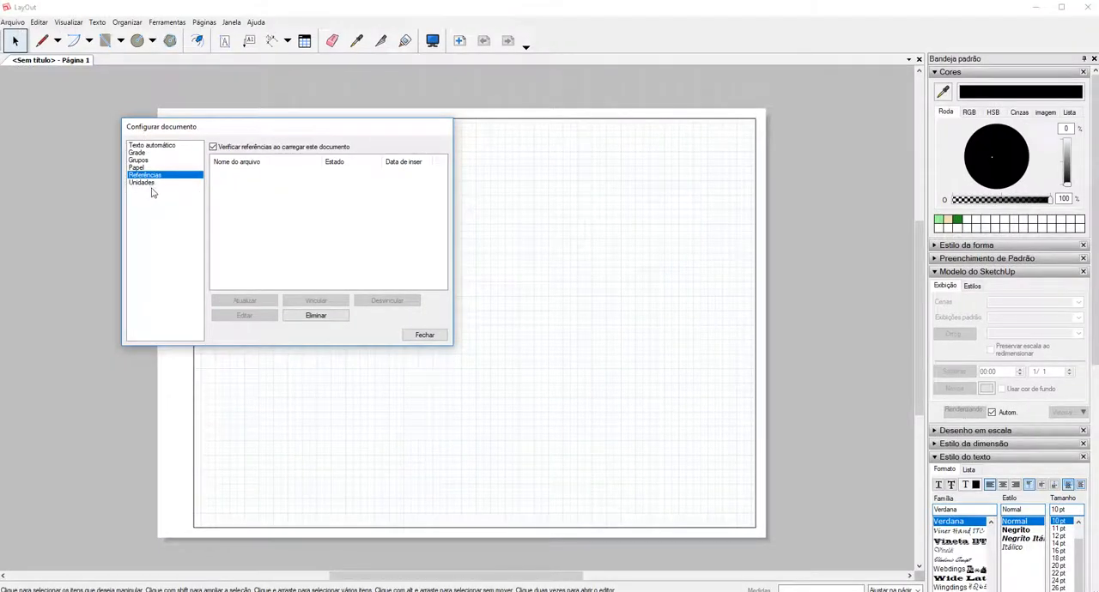
{"action": "left_click", "coordinate": [153, 183]}
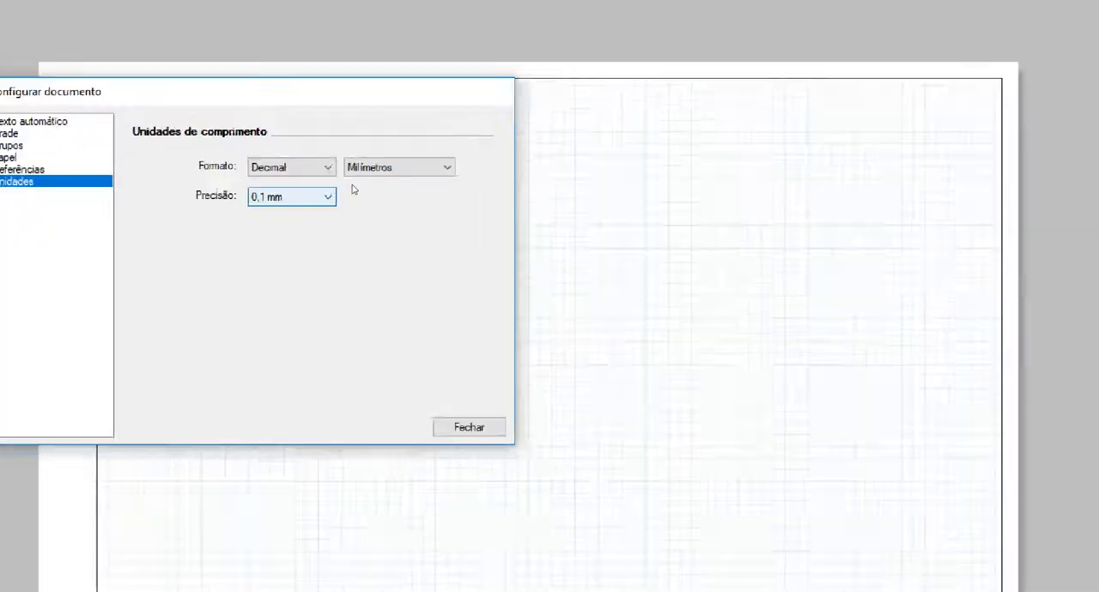
{"action": "mouse_move", "coordinate": [309, 184]}
{"action": "left_mouse_down"}
{"action": "mouse_move", "coordinate": [424, 172]}
{"action": "mouse_move", "coordinate": [328, 180]}
{"action": "mouse_move", "coordinate": [339, 198]}
{"action": "left_mouse_up"}
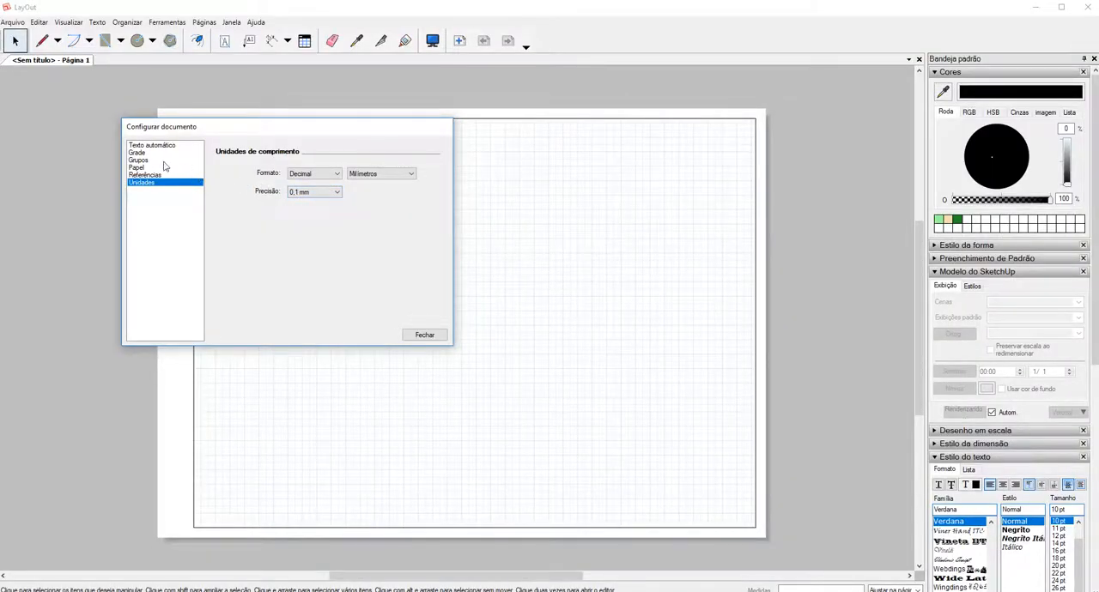
{"action": "left_click", "coordinate": [425, 334]}
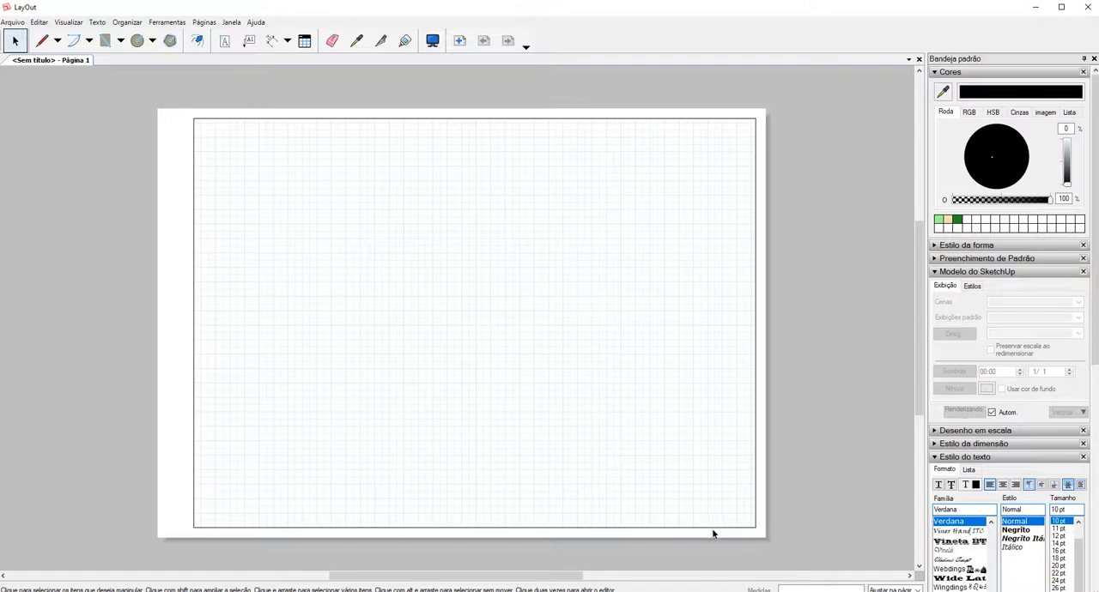
Place an unbounded text reading "Escola:" near the lower margin of the page, at about 275 mm, 270 mm.
{"action": "left_click", "coordinate": [225, 43]}
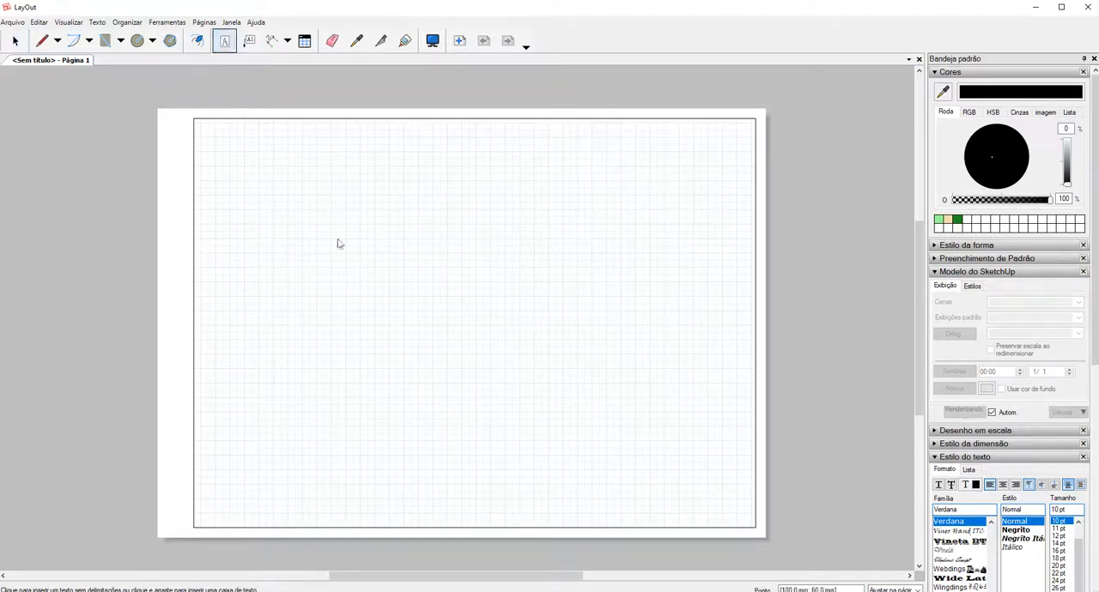
{"action": "left_click", "coordinate": [557, 500]}
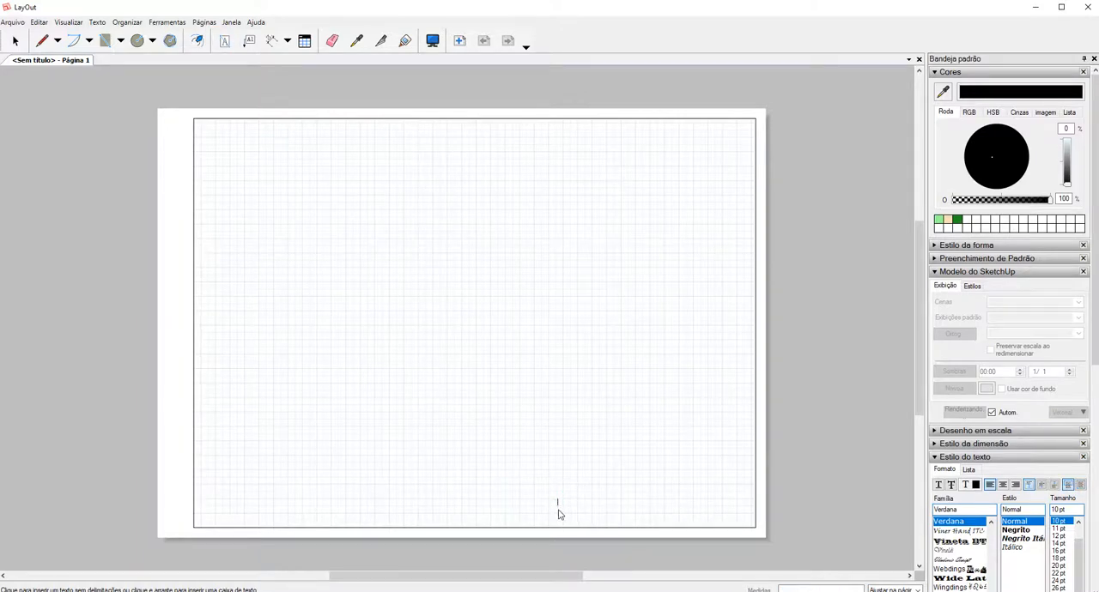
{"action": "scroll", "coordinate": [558, 515], "scroll_direction": "up", "scroll_amount": 5}
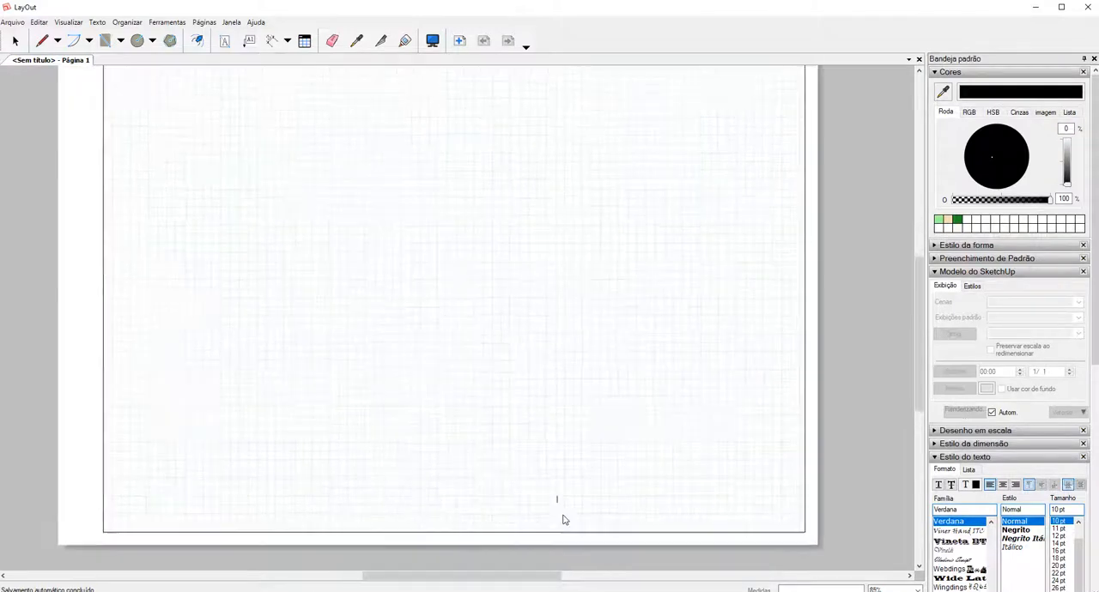
{"action": "scroll", "coordinate": [558, 519], "scroll_direction": "up", "scroll_amount": 3}
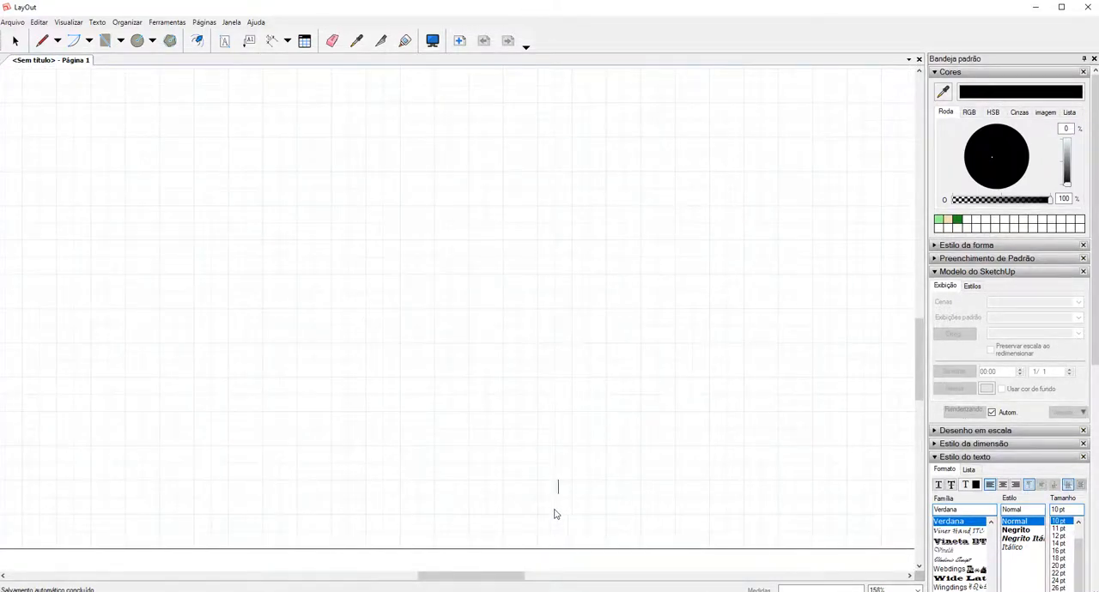
{"action": "type", "text": "scola:"}
Insert the <Escola> automatic text tag after the "Escola:" label and finish editing the text.
{"action": "left_click", "coordinate": [106, 26]}
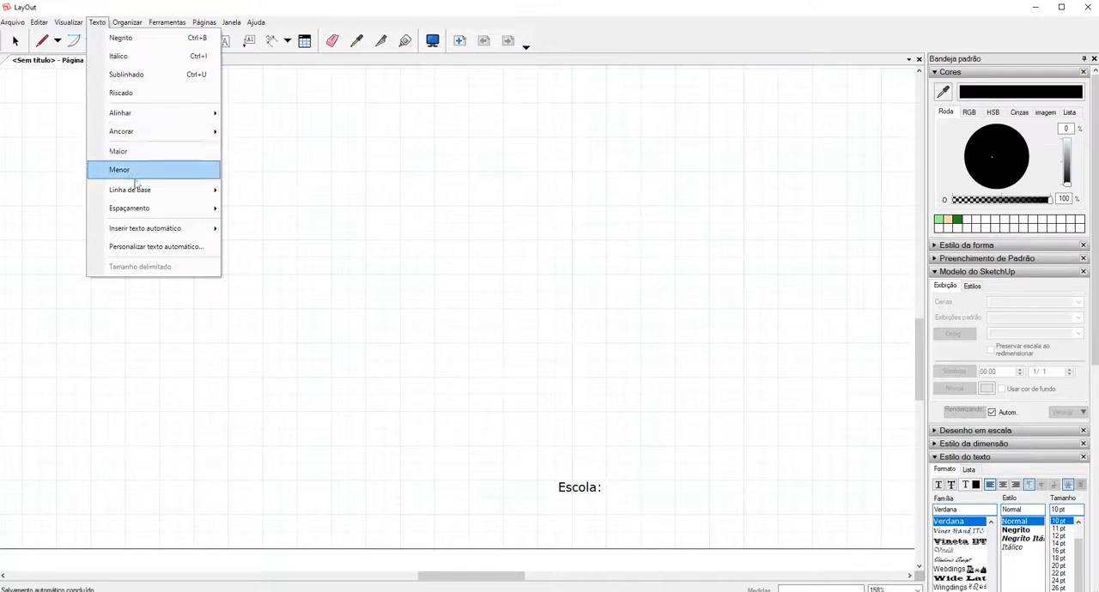
{"action": "mouse_move", "coordinate": [152, 234]}
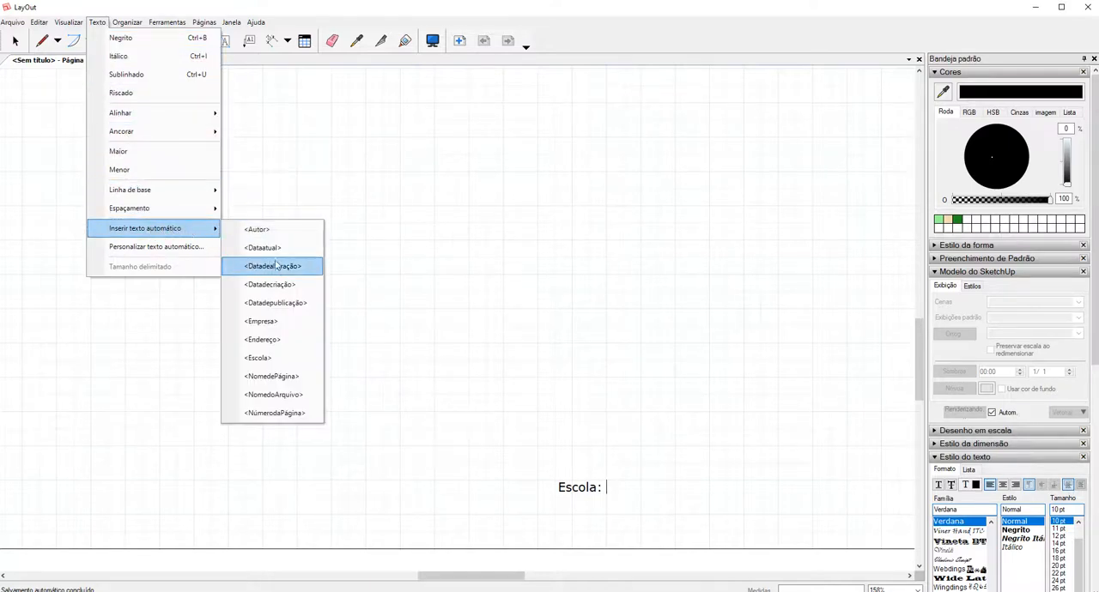
{"action": "left_click", "coordinate": [294, 360]}
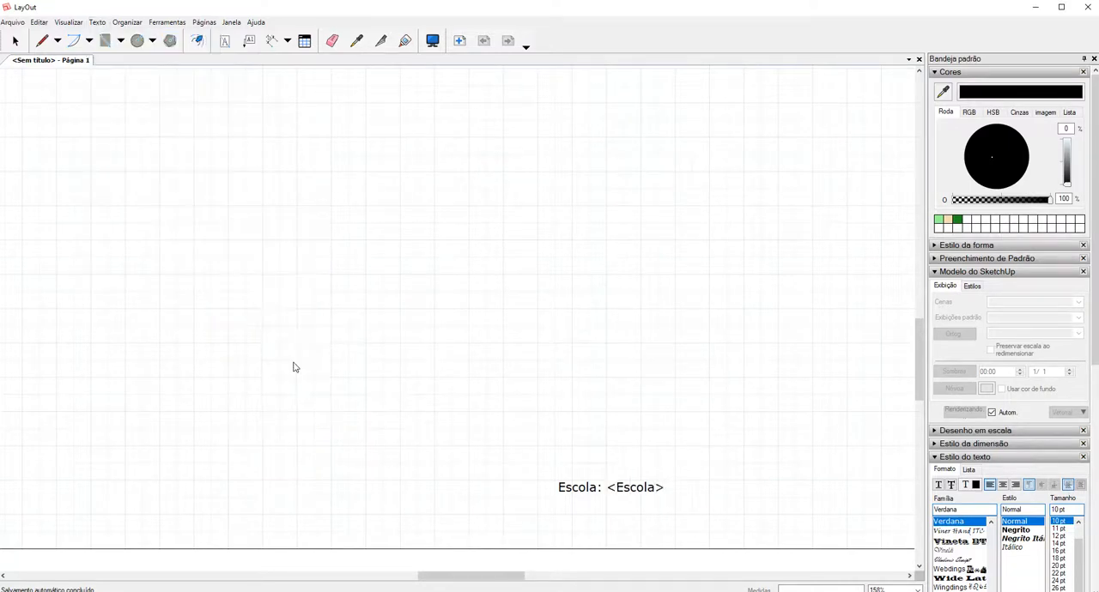
{"action": "key", "text": "ctrl+1"}
{"action": "left_click", "coordinate": [639, 501]}
{"action": "mouse_move", "coordinate": [586, 457]}
{"action": "left_mouse_down"}
{"action": "mouse_move", "coordinate": [576, 491]}
{"action": "mouse_move", "coordinate": [583, 462]}
{"action": "left_mouse_up"}
{"action": "mouse_move", "coordinate": [672, 456]}
{"action": "left_mouse_down"}
{"action": "mouse_move", "coordinate": [686, 470]}
{"action": "mouse_move", "coordinate": [675, 458]}
{"action": "left_mouse_up"}
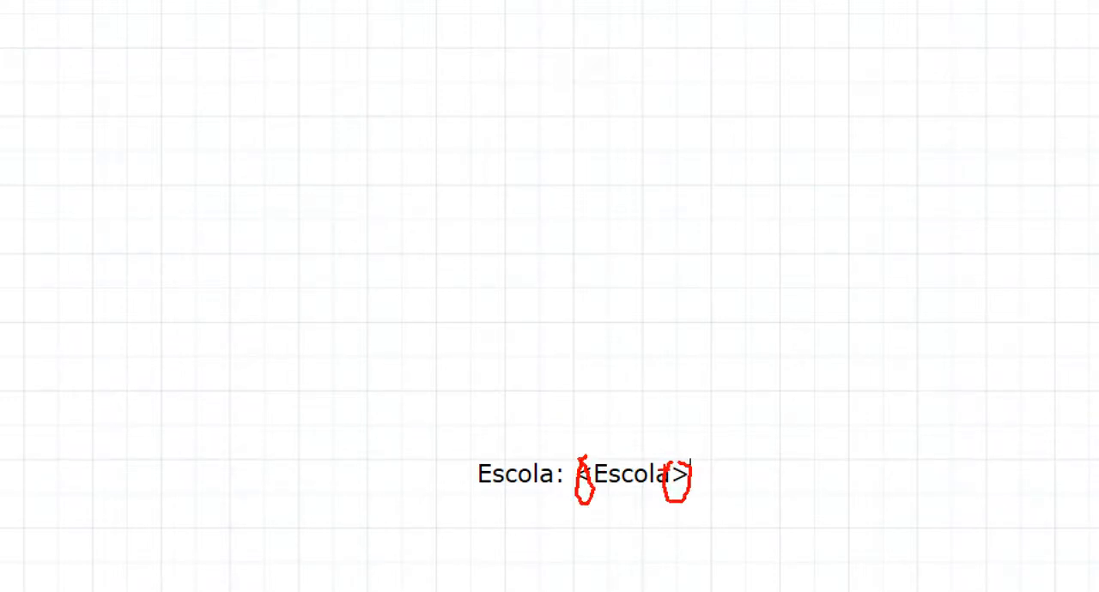
{"action": "key", "text": "Escape"}
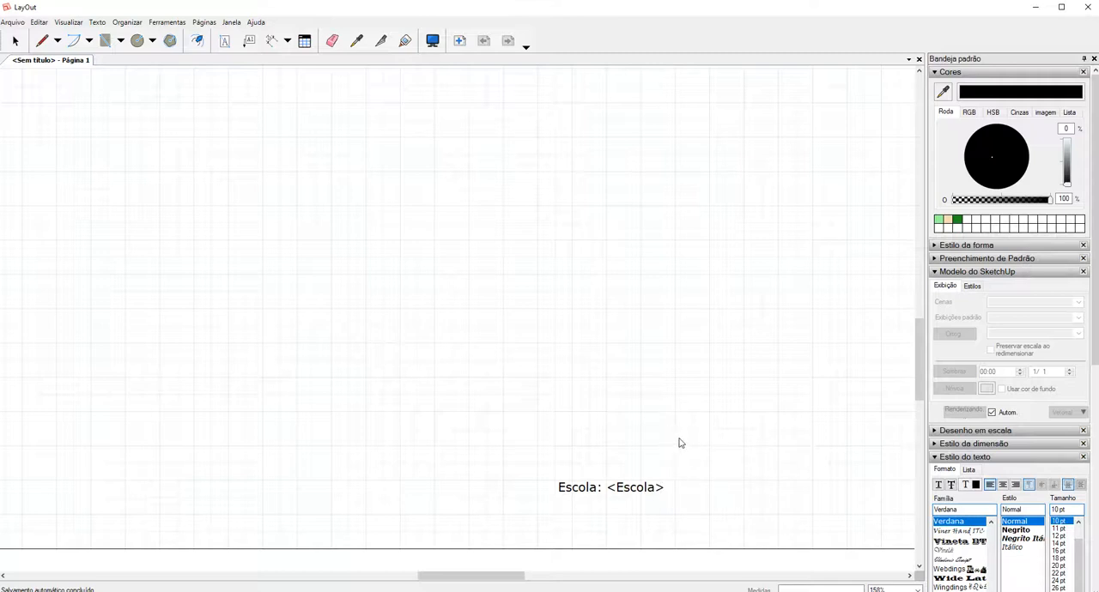
{"action": "key", "text": "t"}
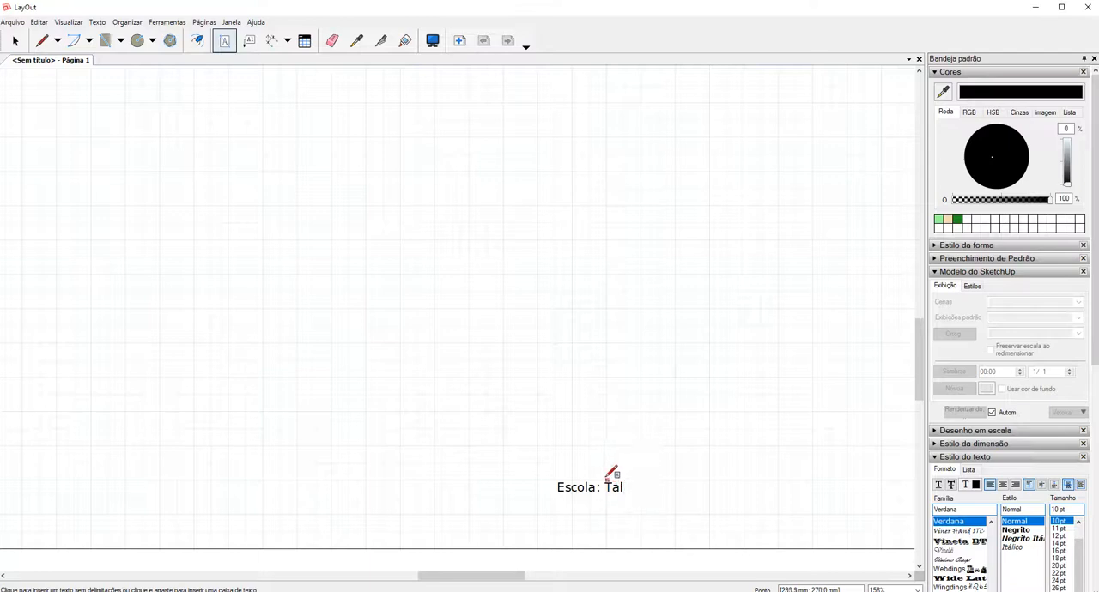
{"action": "key", "text": "space"}
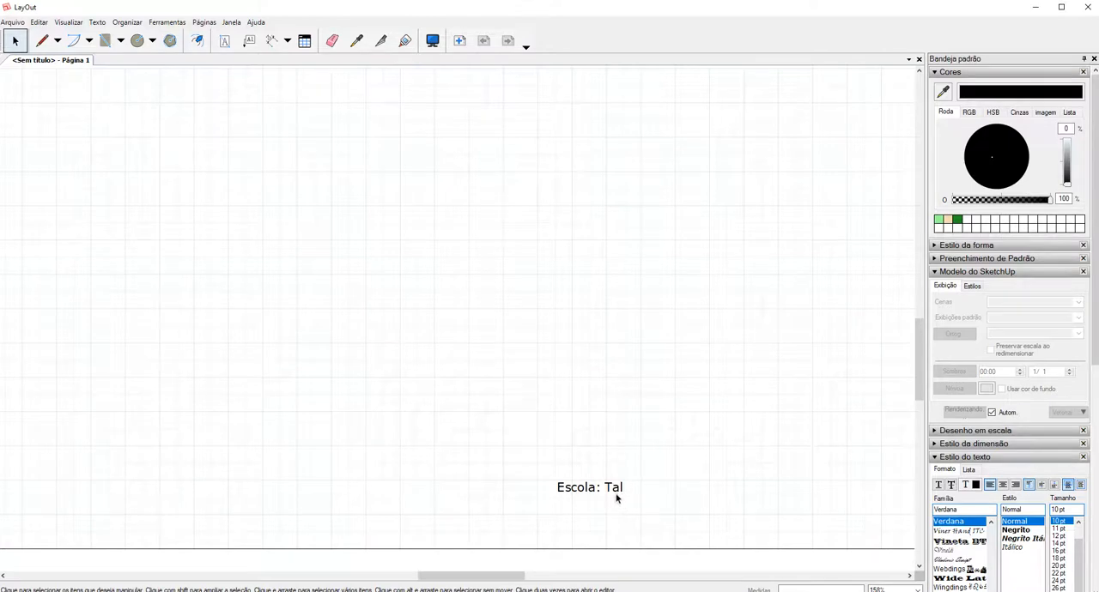
Make the school text near the lower margin bold (Negrito) and set its font size to 18 pt.
{"action": "left_click", "coordinate": [605, 493]}
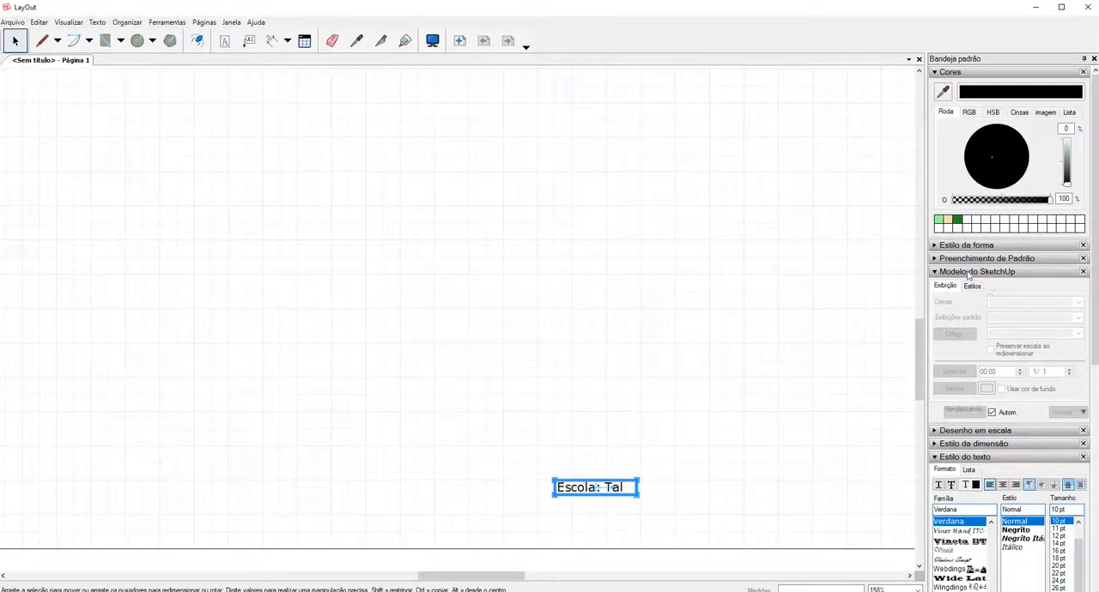
{"action": "left_click", "coordinate": [935, 272]}
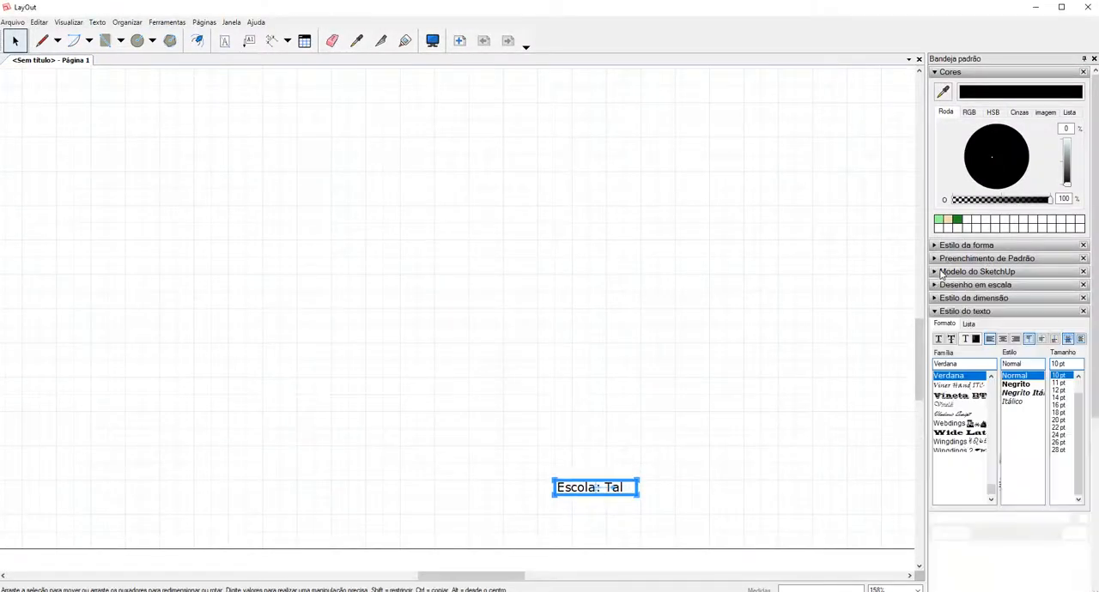
{"action": "left_click", "coordinate": [935, 72]}
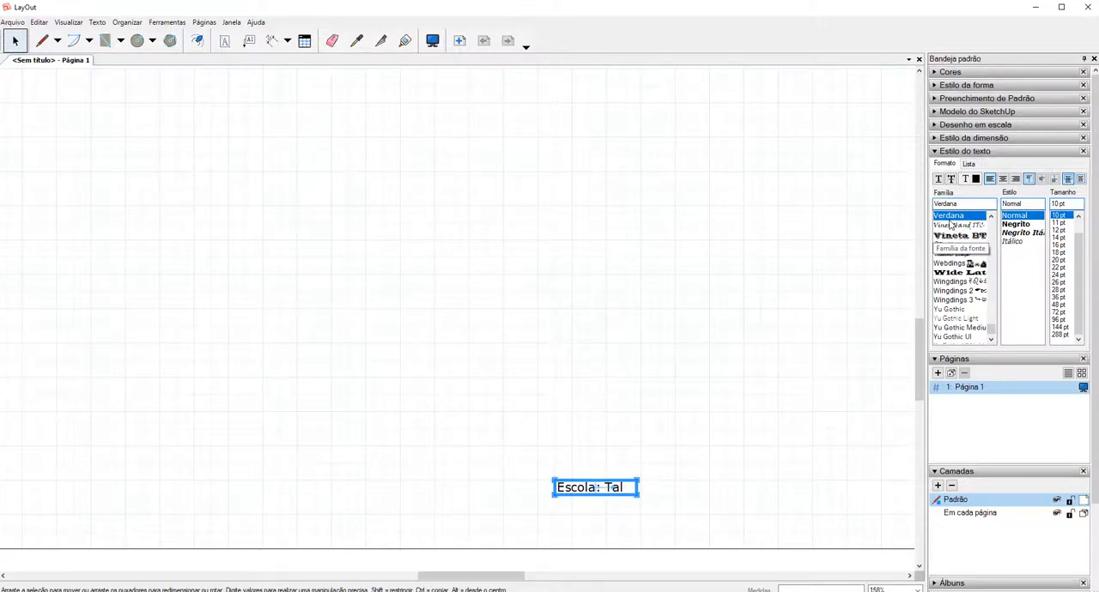
{"action": "left_click", "coordinate": [1016, 224]}
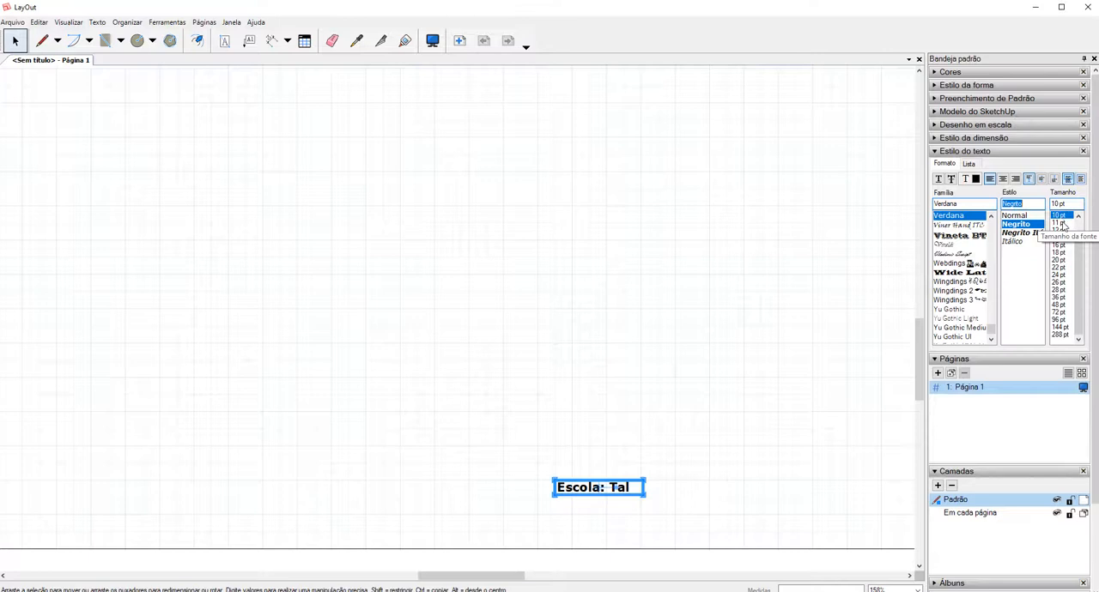
{"action": "scroll", "coordinate": [1062, 224], "scroll_direction": "up", "scroll_amount": 1}
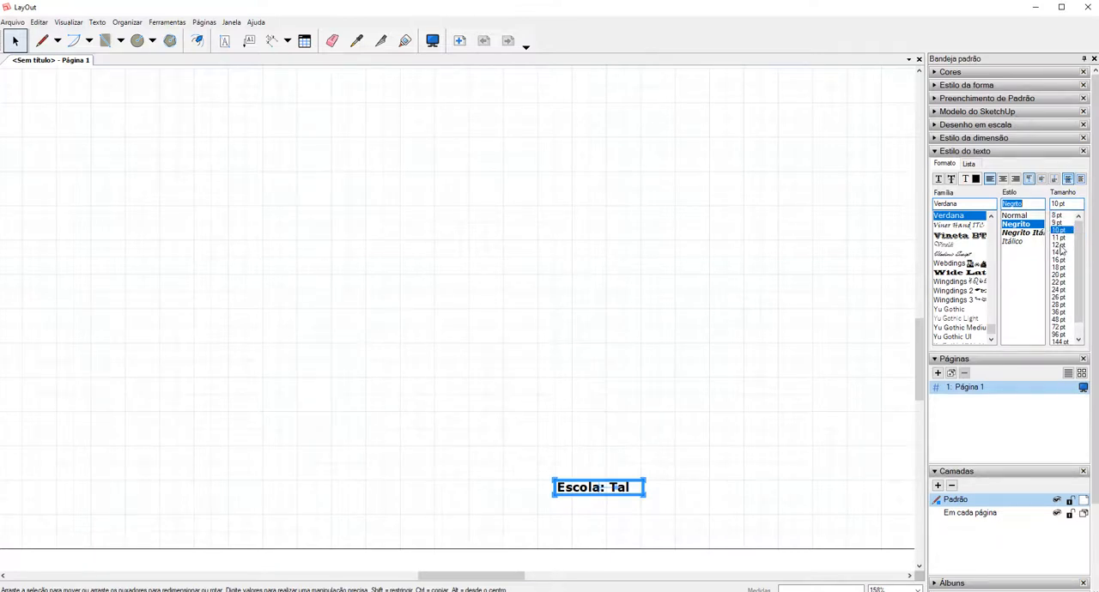
{"action": "left_click", "coordinate": [1059, 246]}
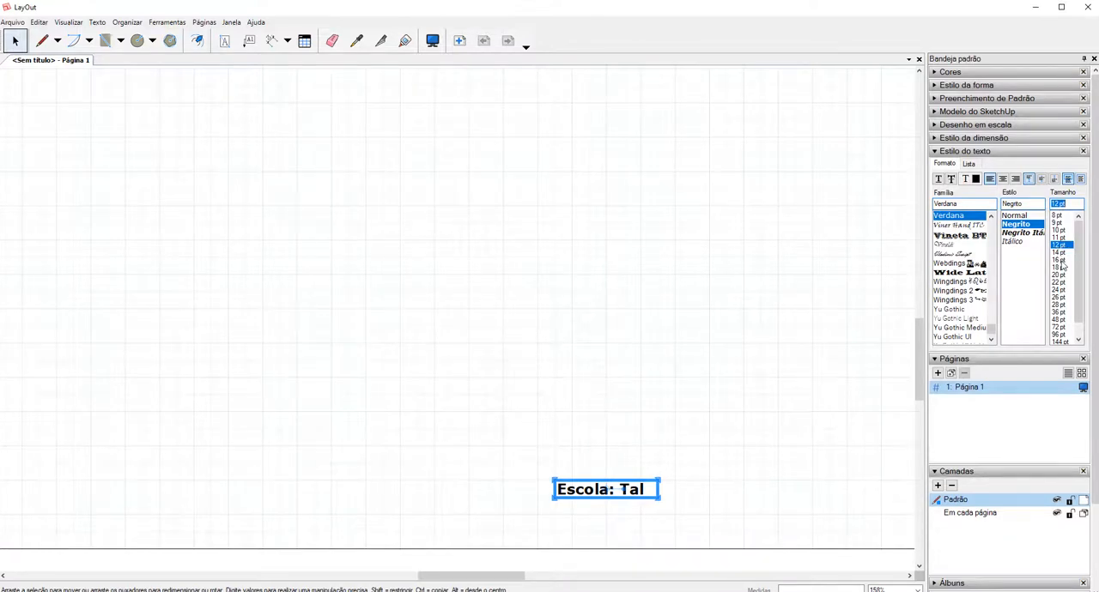
{"action": "left_click", "coordinate": [1061, 261]}
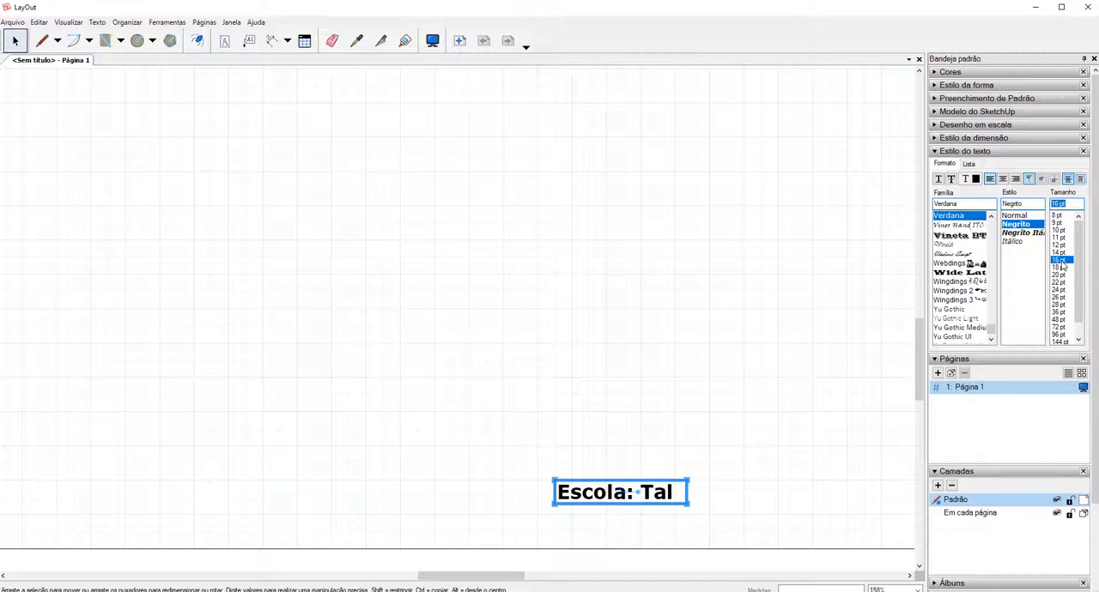
{"action": "left_click", "coordinate": [1061, 268]}
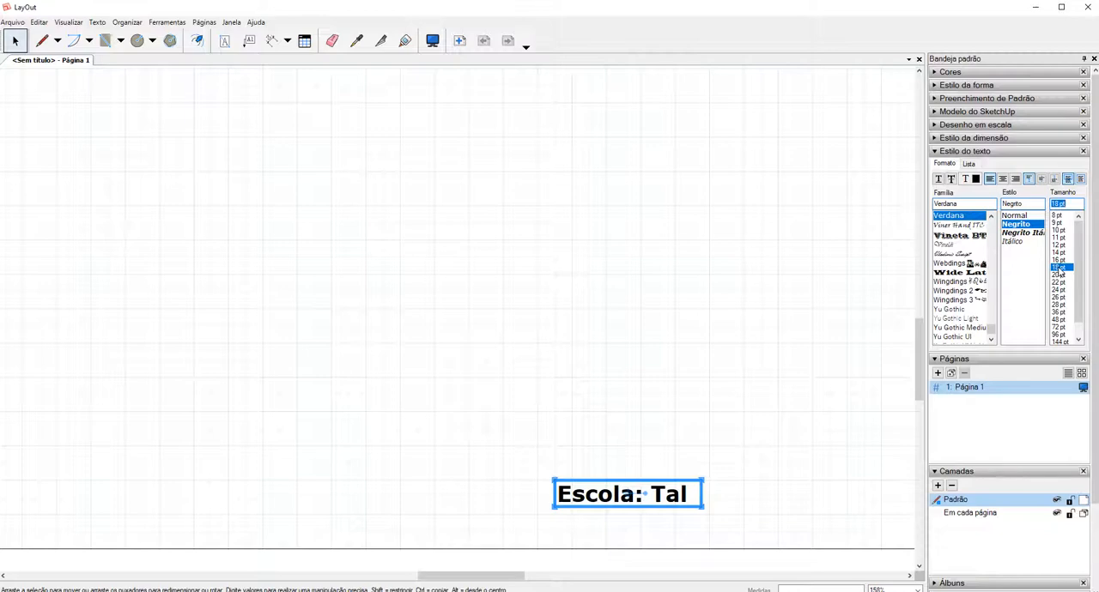
{"action": "scroll", "coordinate": [520, 452], "scroll_direction": "down", "scroll_amount": 4}
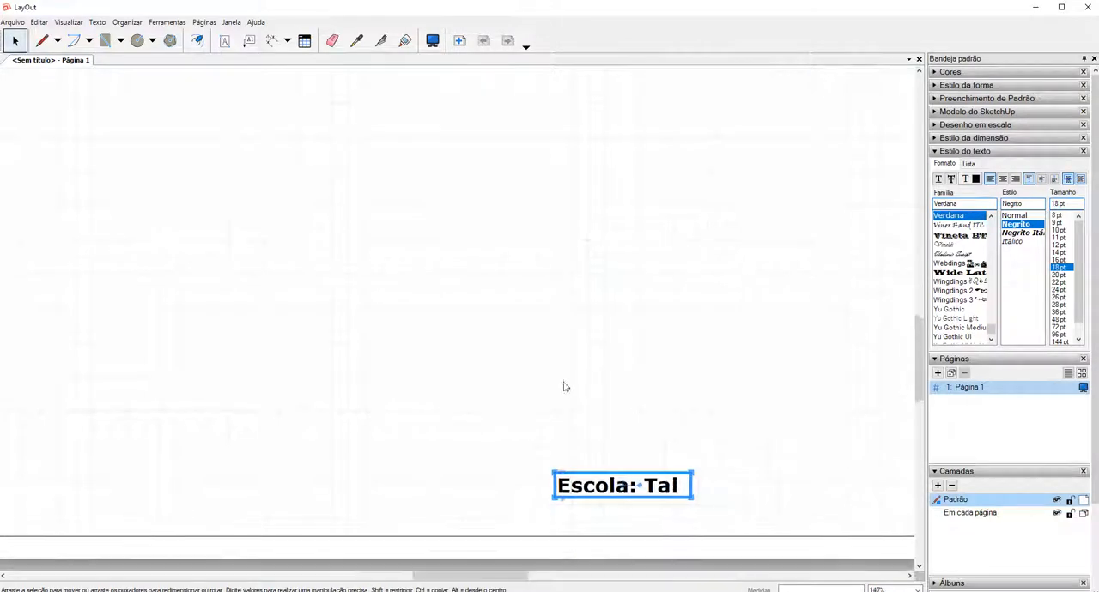
Set the font size of the school text near the lower margin to 16 pt.
{"action": "scroll", "coordinate": [515, 471], "scroll_direction": "down", "scroll_amount": 5}
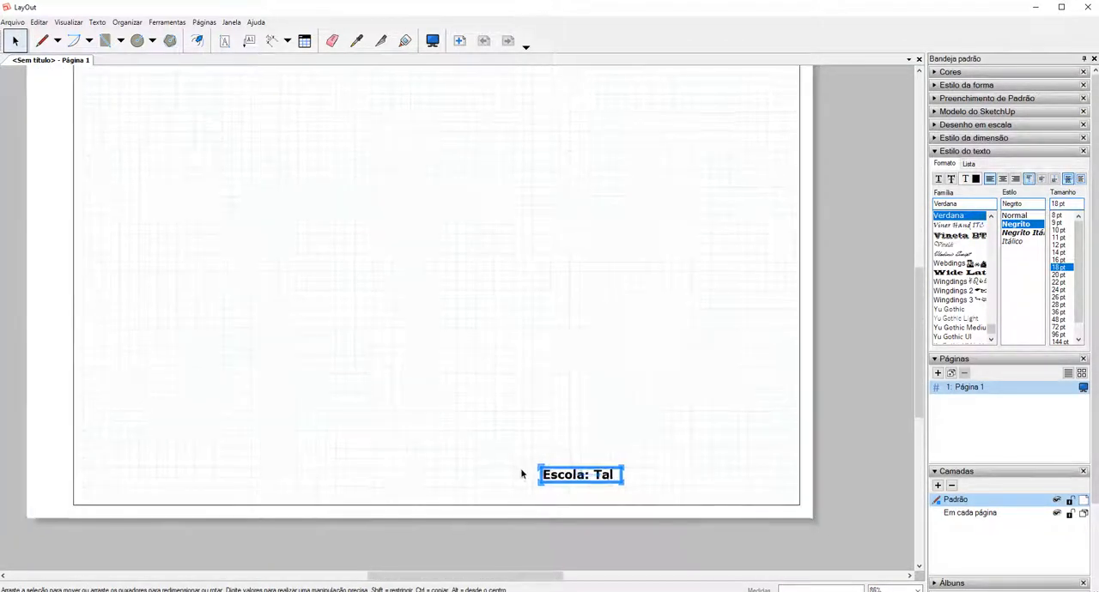
{"action": "left_click", "coordinate": [1059, 260]}
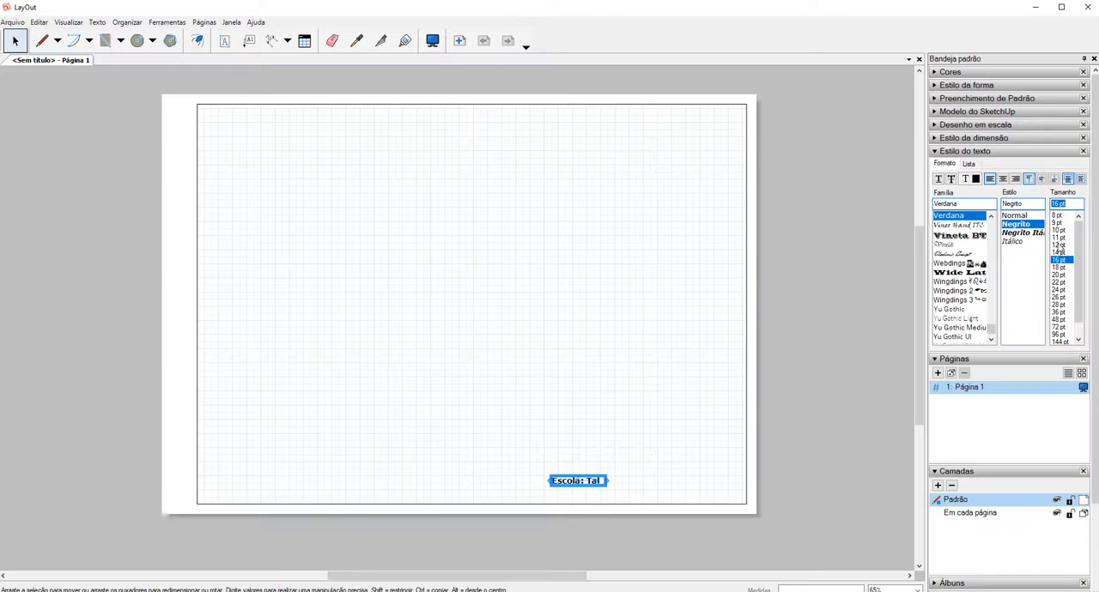
{"action": "scroll", "coordinate": [575, 524], "scroll_direction": "up", "scroll_amount": 5}
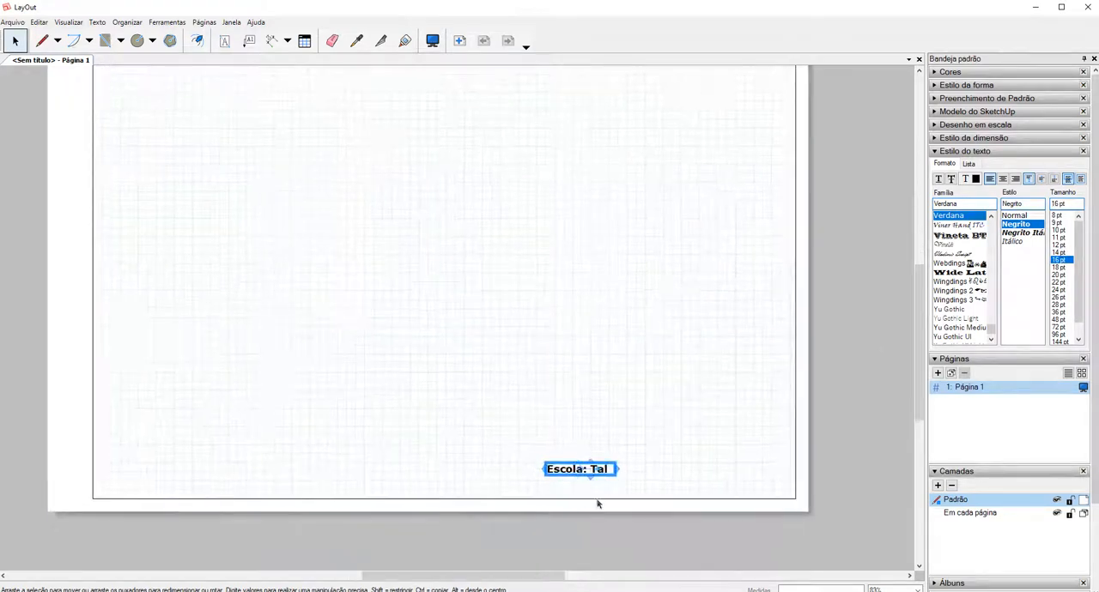
{"action": "scroll", "coordinate": [611, 473], "scroll_direction": "up", "scroll_amount": 3}
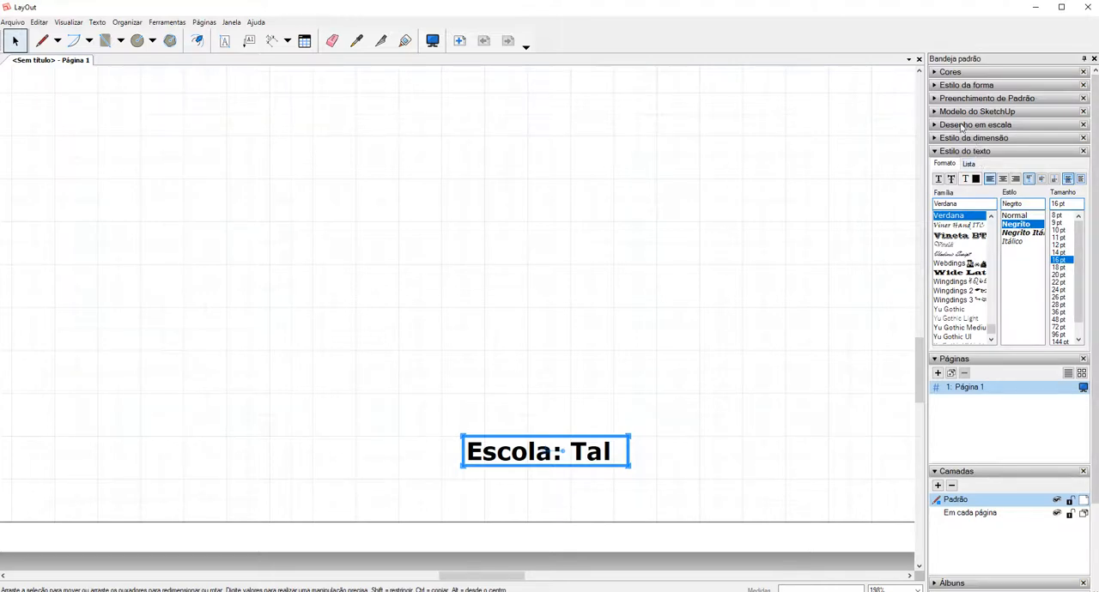
Switch the school text's fill on and back off in its shape style, and enable its black stroke as a border.
{"action": "left_click", "coordinate": [942, 87]}
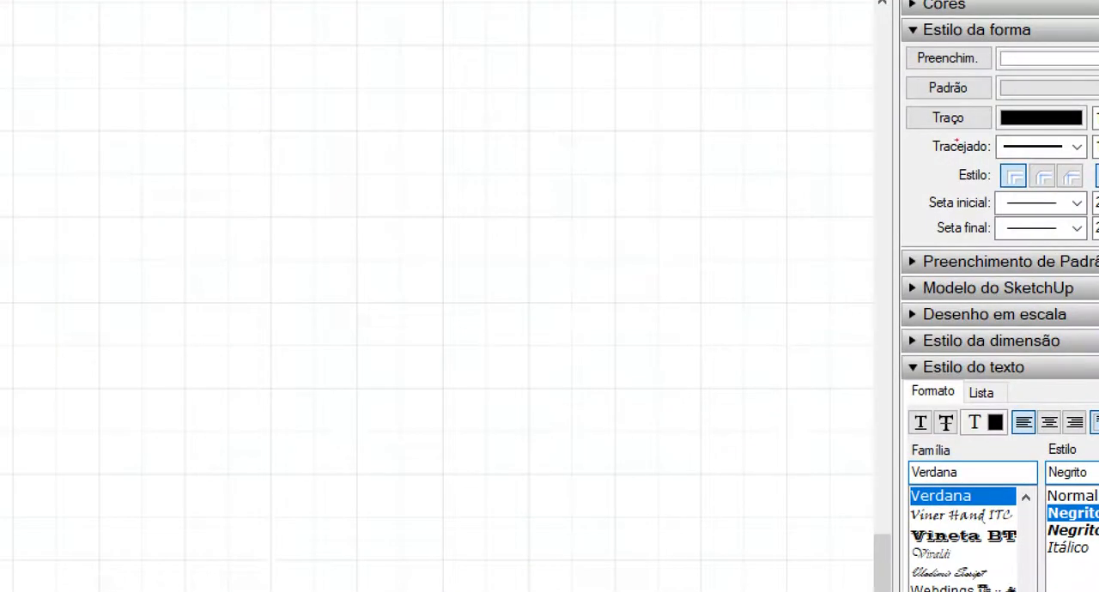
{"action": "left_click_drag", "start_coordinate": [923, 99], "coordinate": [945, 108]}
{"action": "left_click_drag", "start_coordinate": [937, 67], "coordinate": [958, 66]}
{"action": "key", "text": "Escape"}
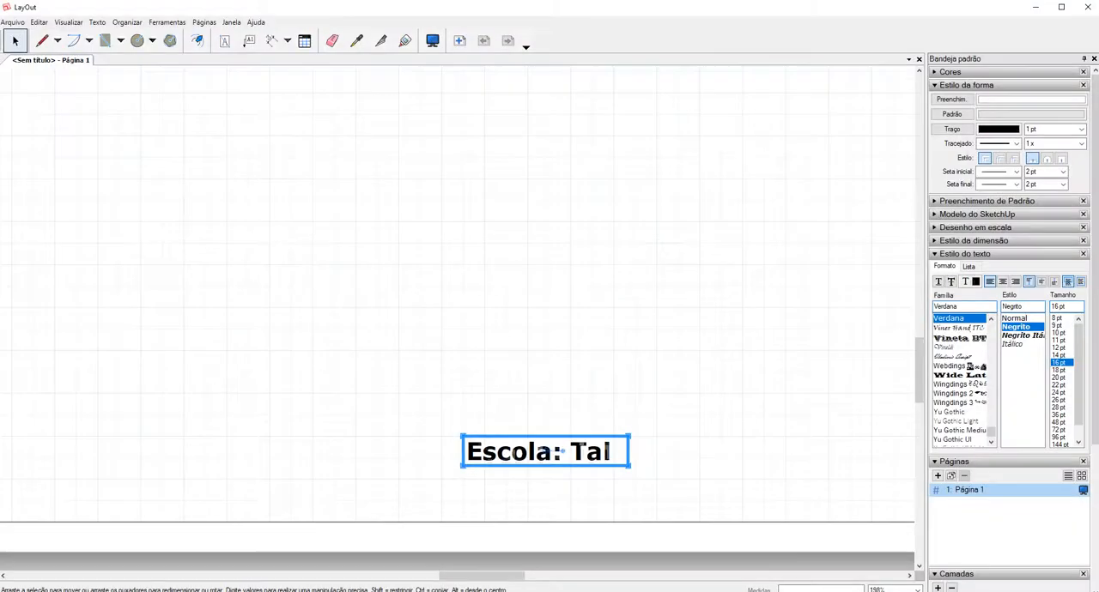
{"action": "left_click", "coordinate": [951, 100]}
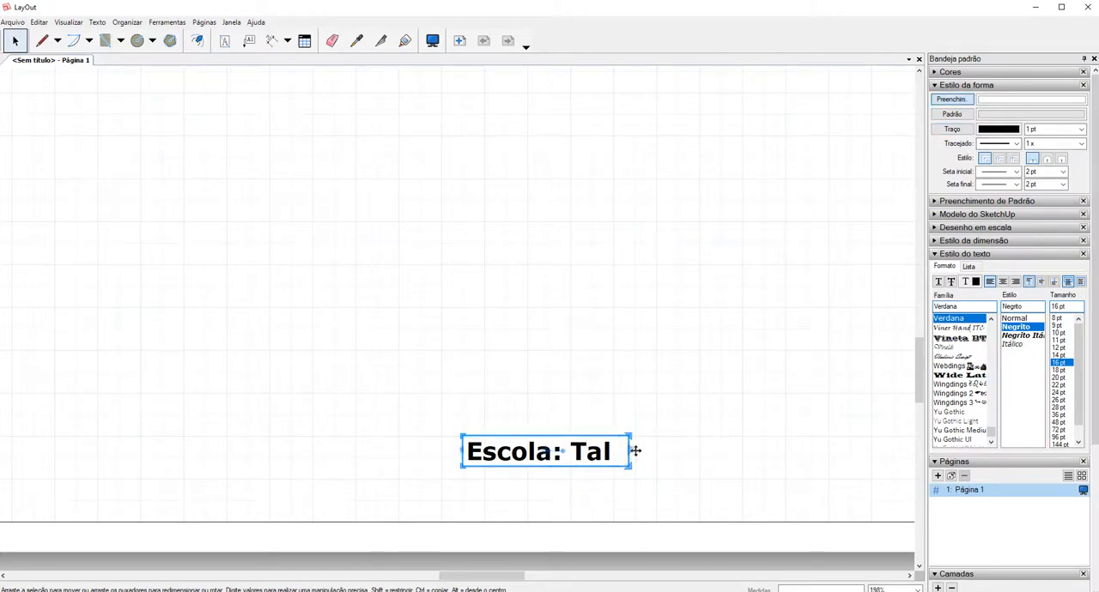
{"action": "left_click", "coordinate": [962, 105]}
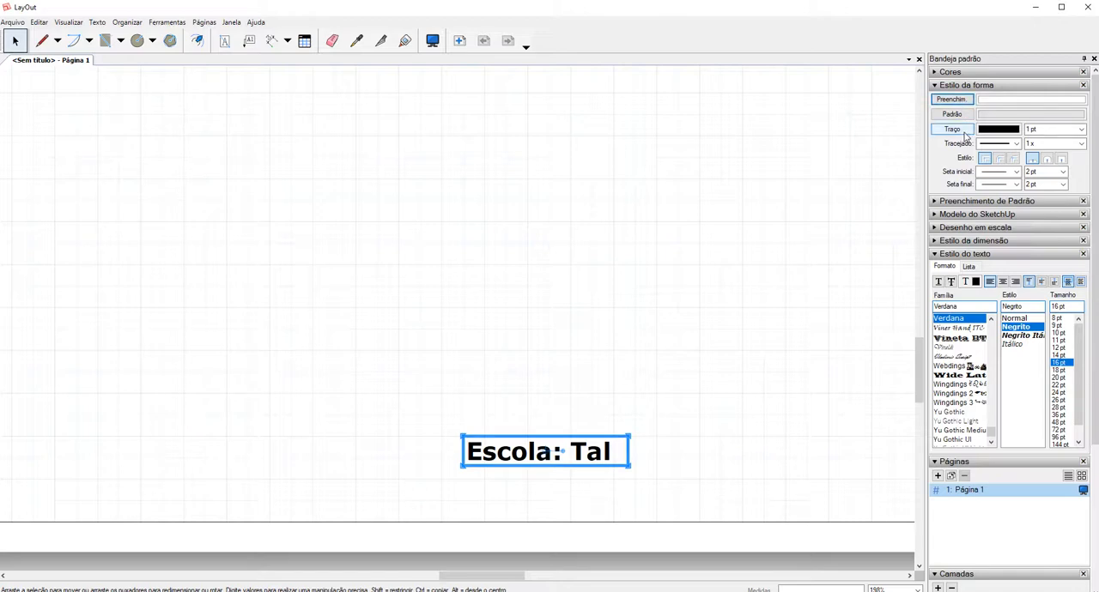
{"action": "left_click", "coordinate": [964, 135]}
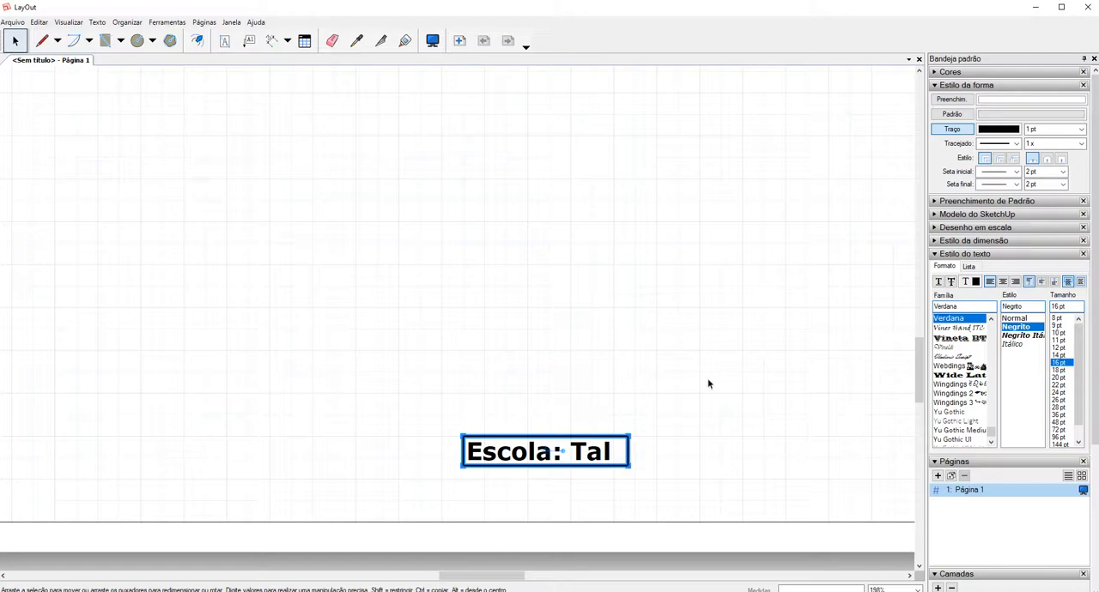
{"action": "key", "text": "ctrl+1"}
{"action": "left_click", "coordinate": [519, 478]}
{"action": "mouse_move", "coordinate": [456, 485]}
{"action": "left_mouse_down"}
{"action": "mouse_move", "coordinate": [471, 463]}
{"action": "mouse_move", "coordinate": [518, 460]}
{"action": "left_mouse_up"}
{"action": "mouse_move", "coordinate": [676, 390]}
{"action": "left_mouse_down"}
{"action": "mouse_move", "coordinate": [730, 391]}
{"action": "mouse_move", "coordinate": [748, 458]}
{"action": "mouse_move", "coordinate": [643, 469]}
{"action": "left_mouse_up"}
{"action": "key", "text": "Escape"}
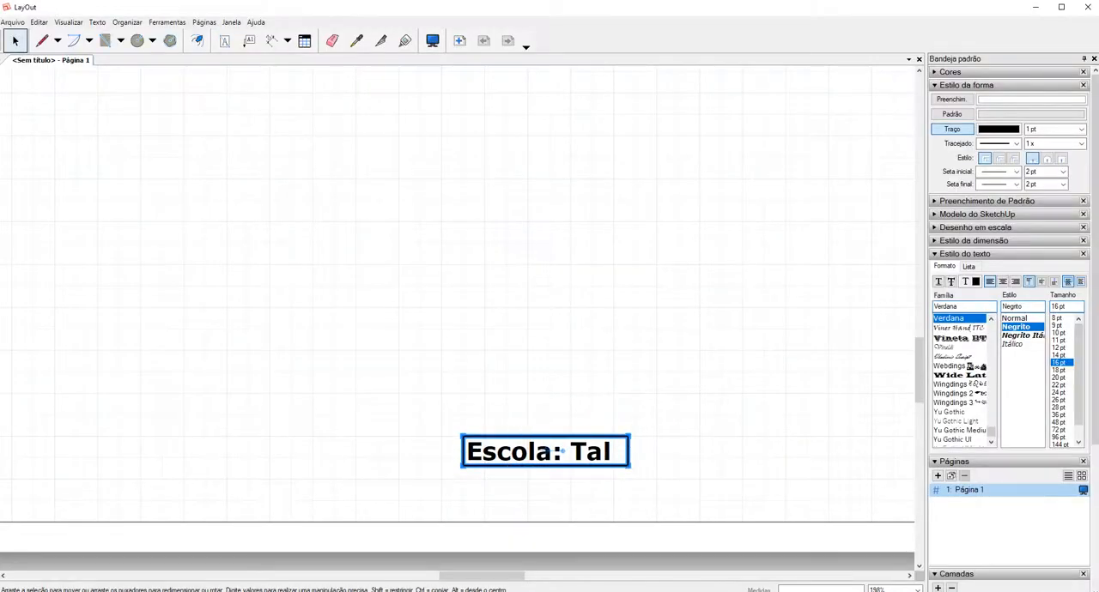
Try a 2 pt stroke width on the school text's border, return it to 1 pt, and deselect the text.
{"action": "left_click", "coordinate": [1080, 130]}
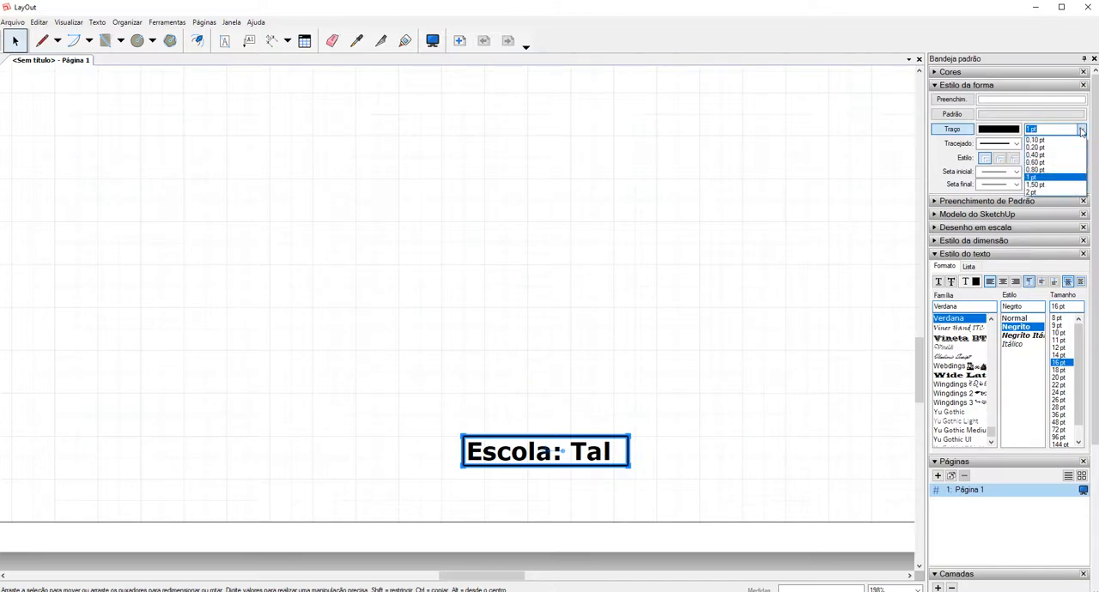
{"action": "left_click", "coordinate": [1047, 193]}
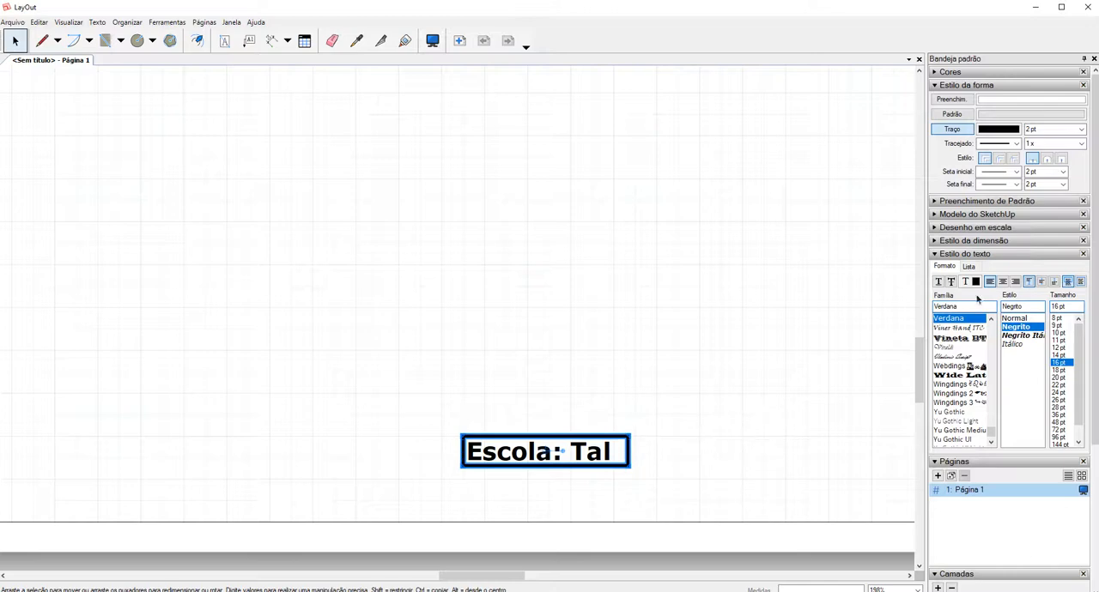
{"action": "left_click", "coordinate": [1080, 128]}
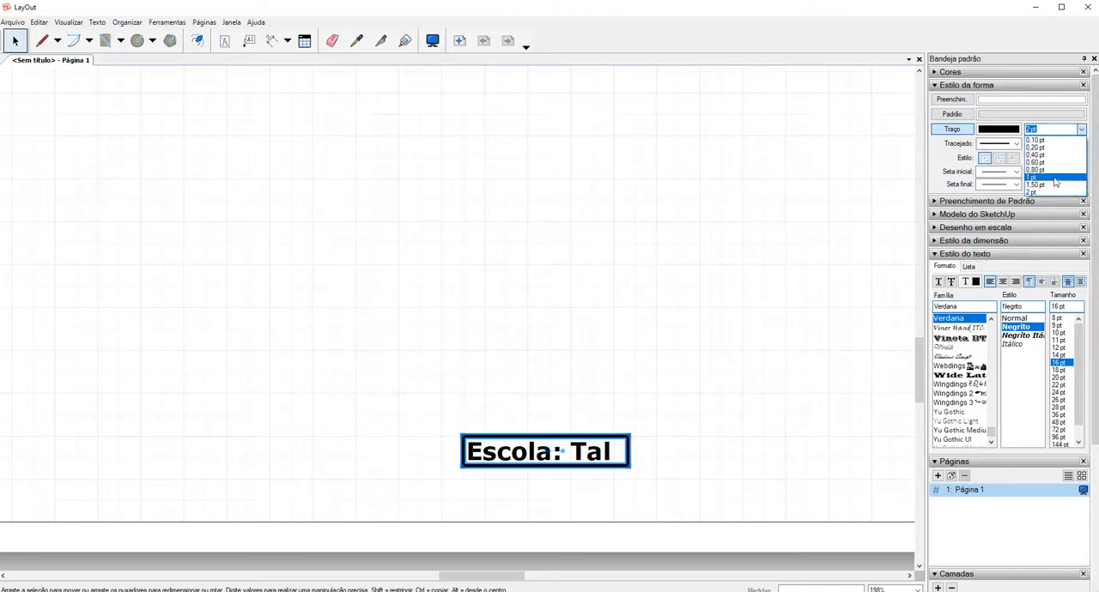
{"action": "left_click", "coordinate": [1054, 178]}
{"action": "left_click", "coordinate": [721, 429]}
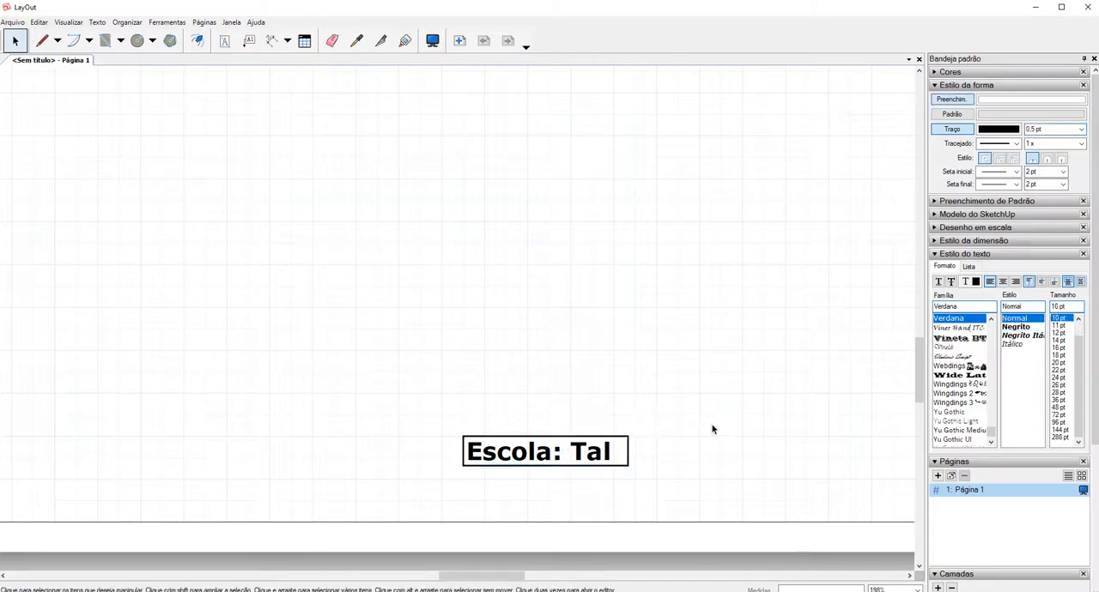
Place an unbounded text reading "Nome:" above and beyond the school text, at about 340 mm, 250 mm.
{"action": "scroll", "coordinate": [464, 462], "scroll_direction": "down", "scroll_amount": 5}
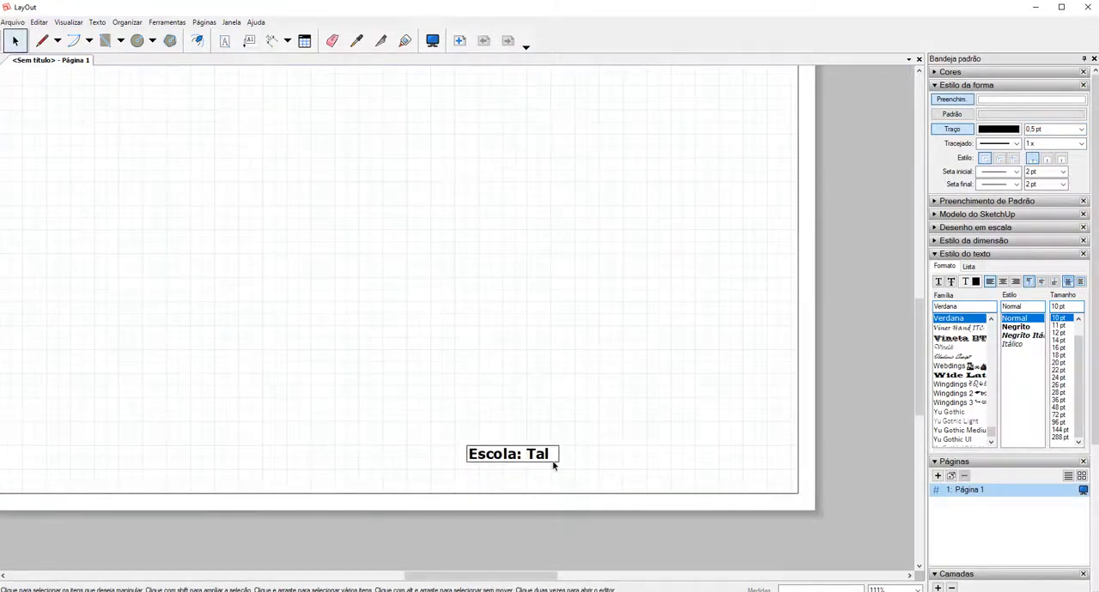
{"action": "scroll", "coordinate": [555, 464], "scroll_direction": "down", "scroll_amount": 1}
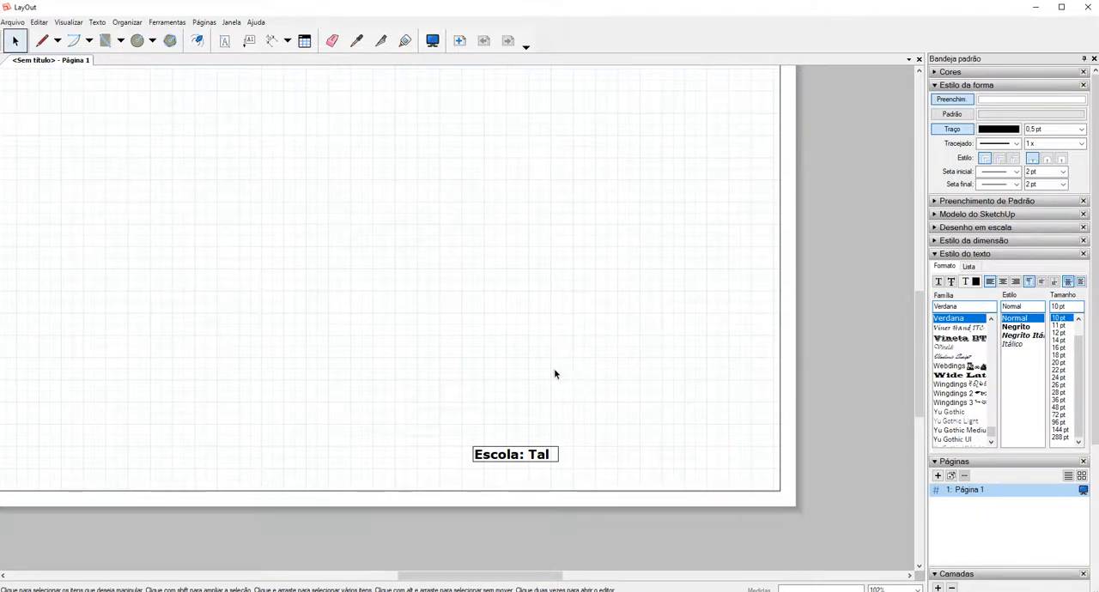
{"action": "left_click", "coordinate": [226, 42]}
{"action": "left_click", "coordinate": [619, 401]}
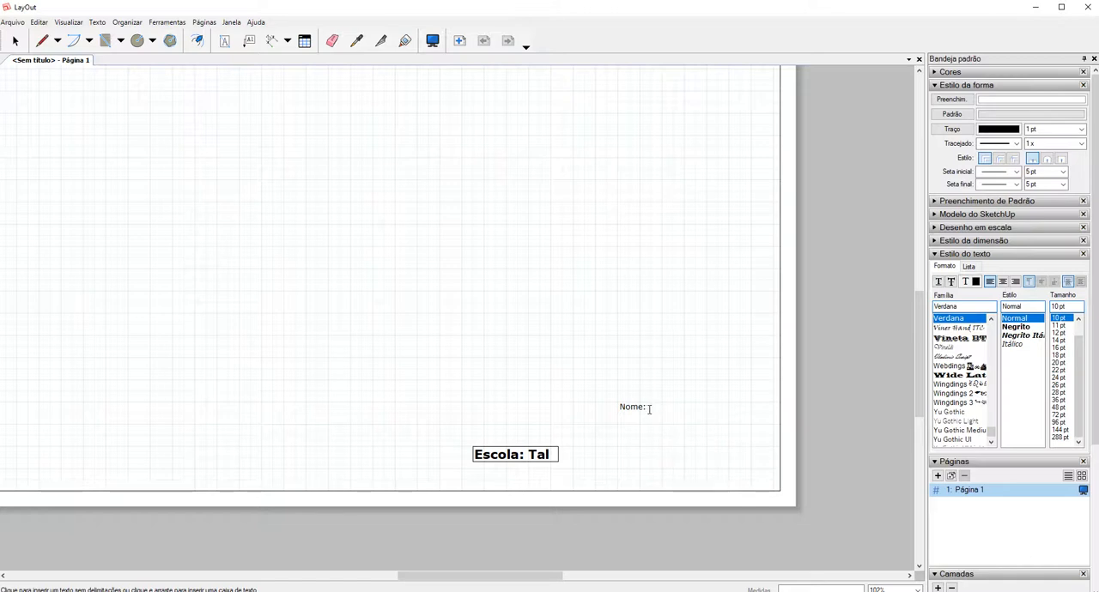
Insert the <Autor> automatic text tag after the "Nome:" label and finish editing the text.
{"action": "left_click", "coordinate": [97, 21]}
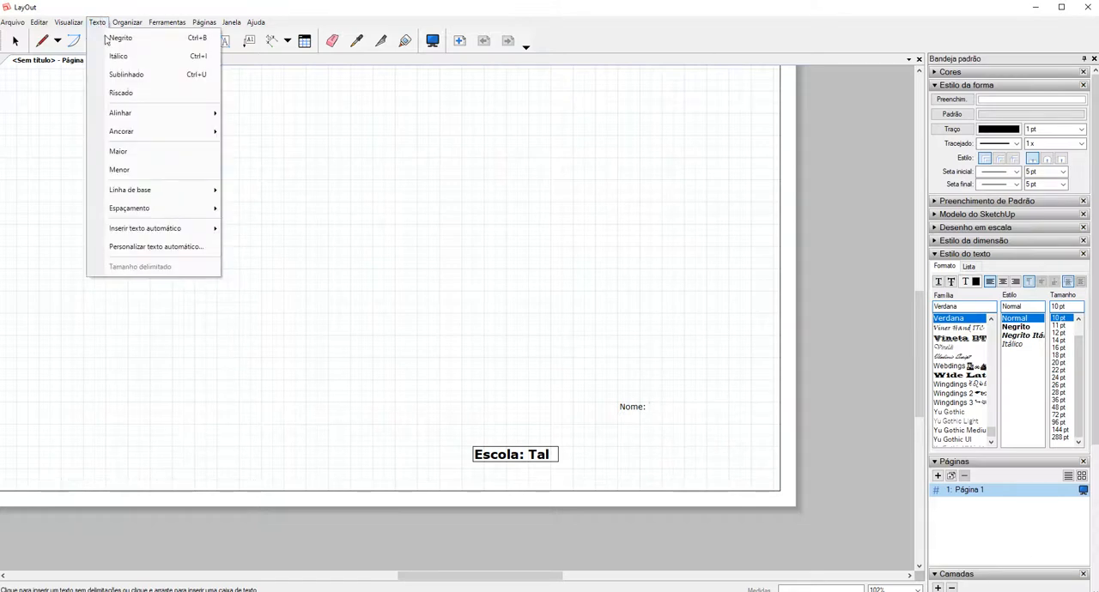
{"action": "mouse_move", "coordinate": [188, 231]}
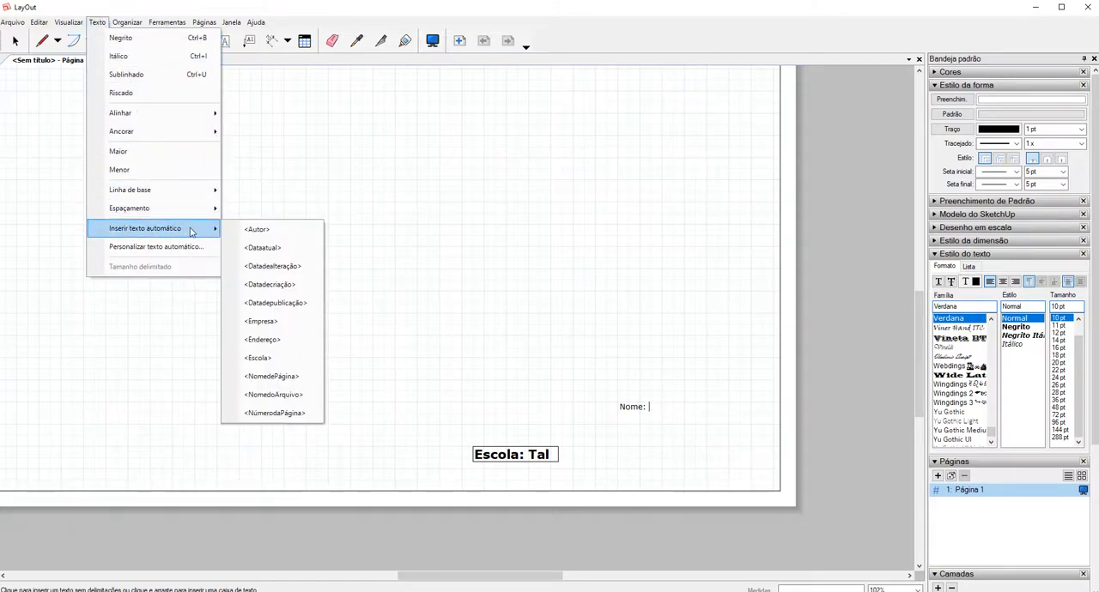
{"action": "left_click", "coordinate": [256, 230]}
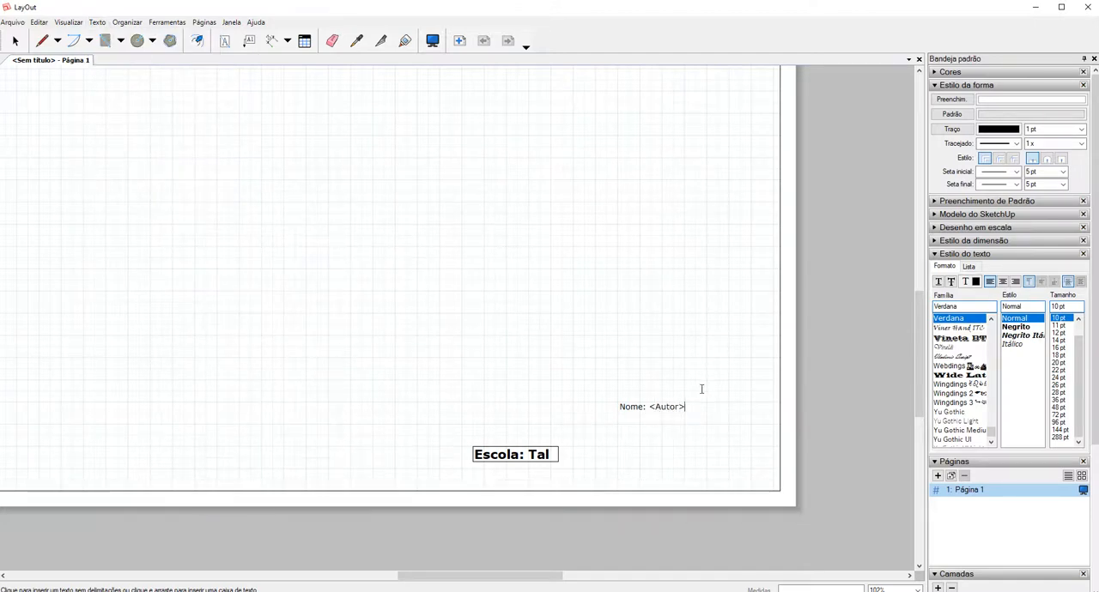
{"action": "key", "text": "Escape"}
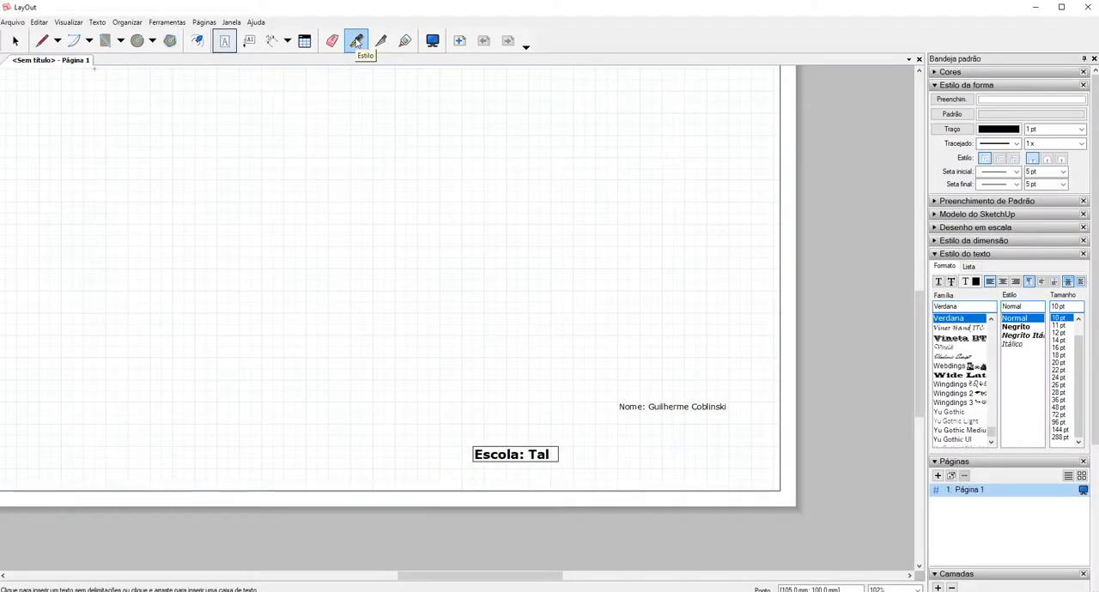
Sample the school text's style with the Style tool (Estilo) and apply it to the "Nome:" text.
{"action": "left_click", "coordinate": [353, 67]}
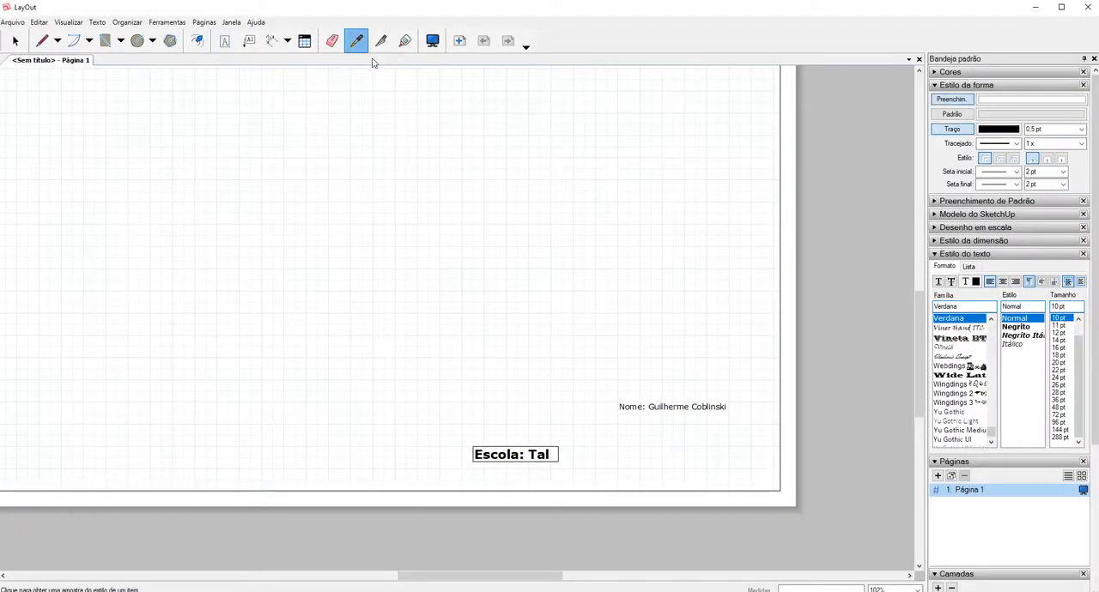
{"action": "left_click", "coordinate": [517, 449]}
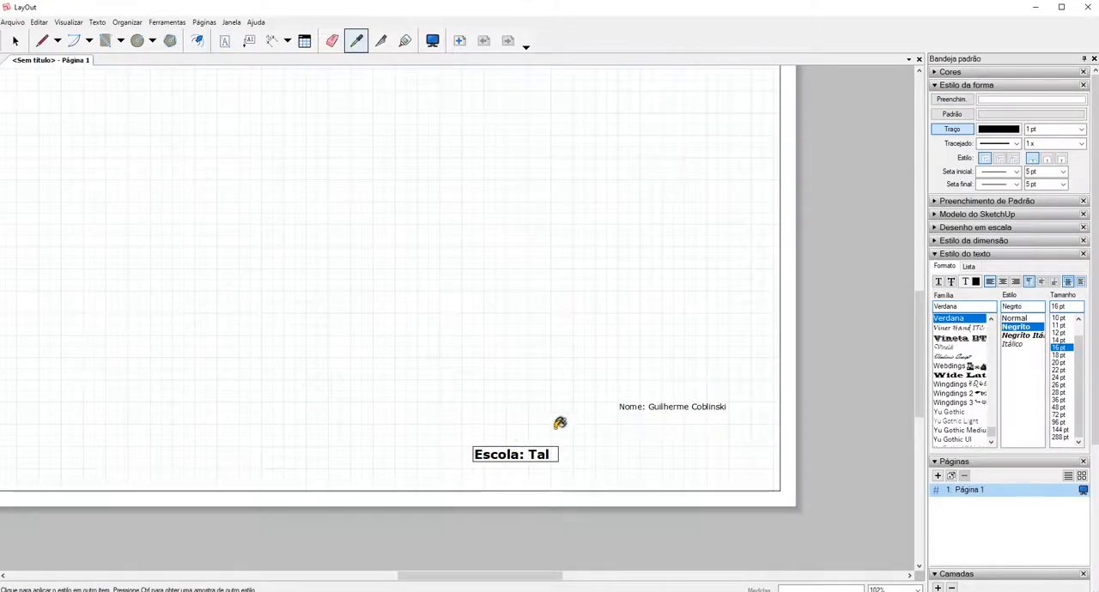
{"action": "left_click", "coordinate": [632, 398]}
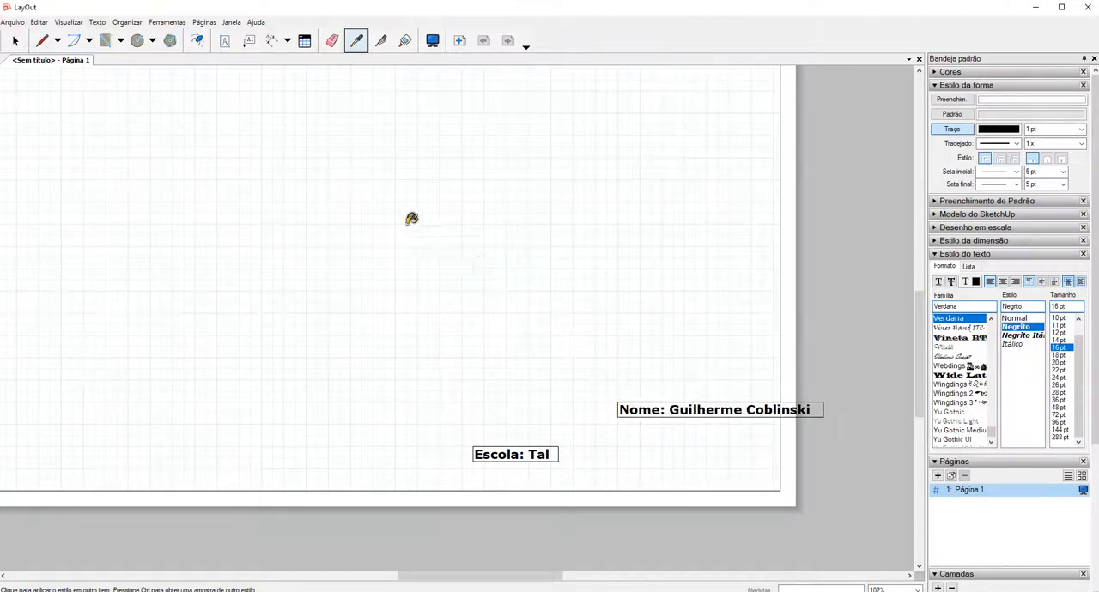
Move the "Nome:" text directly beside the school text so their borders meet on the same line, and deselect it.
{"action": "left_click", "coordinate": [26, 46]}
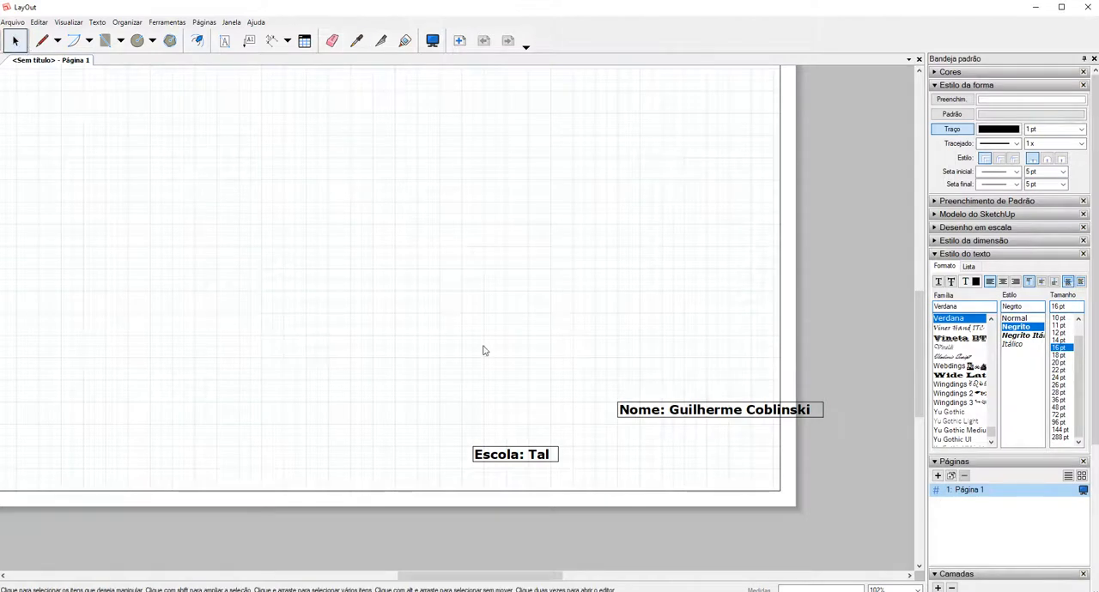
{"action": "left_click_drag", "start_coordinate": [637, 413], "coordinate": [571, 453]}
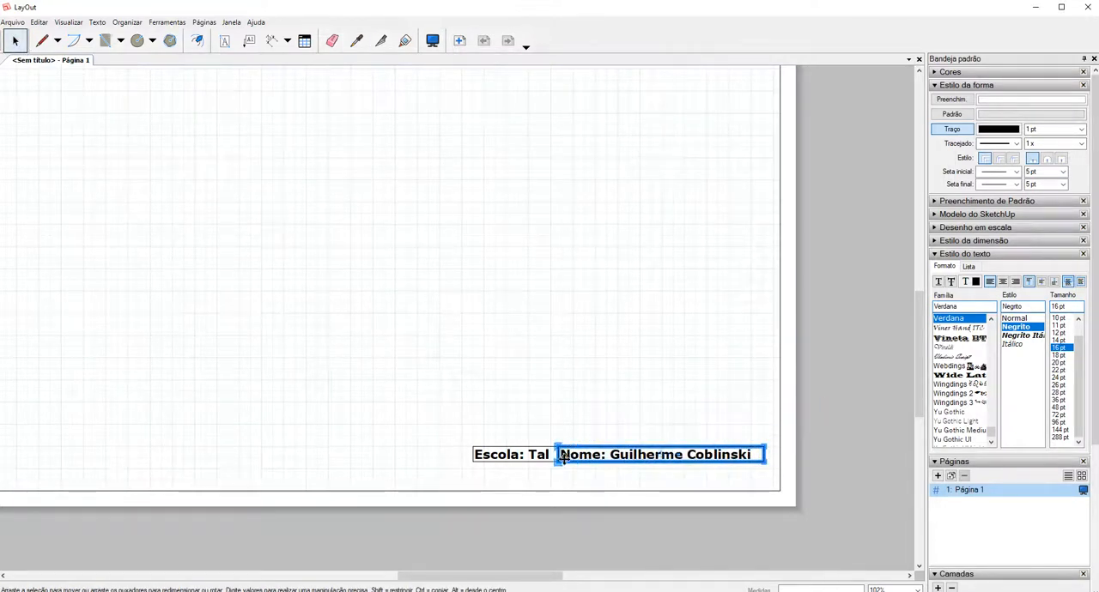
{"action": "left_click", "coordinate": [568, 479]}
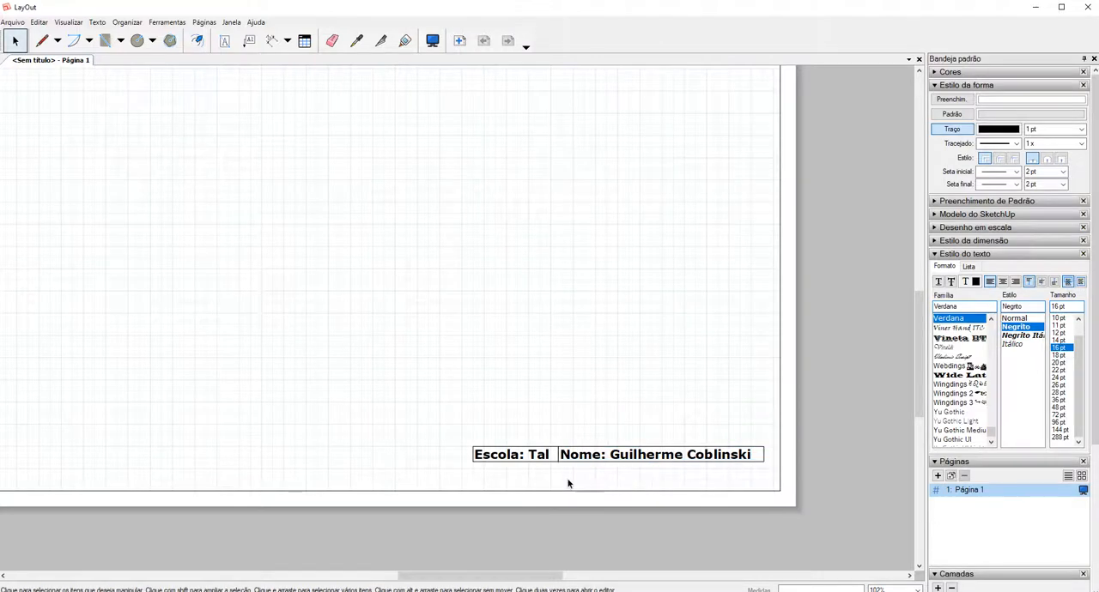
{"action": "scroll", "coordinate": [630, 455], "scroll_direction": "down", "scroll_amount": 1}
{"action": "scroll", "coordinate": [652, 442], "scroll_direction": "down", "scroll_amount": 4}
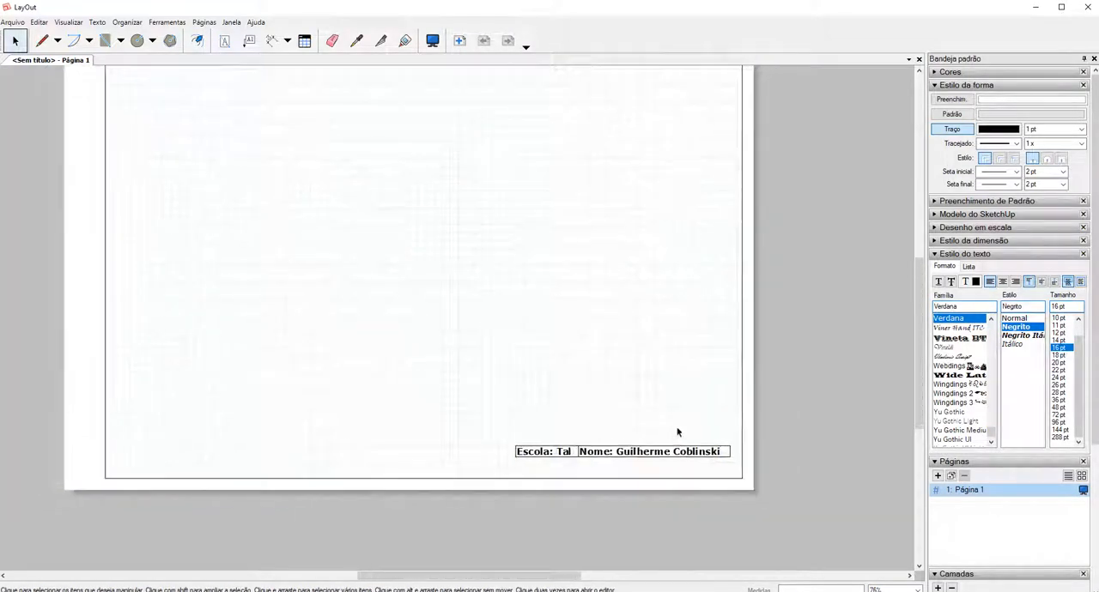
{"action": "scroll", "coordinate": [675, 431], "scroll_direction": "down", "scroll_amount": 1}
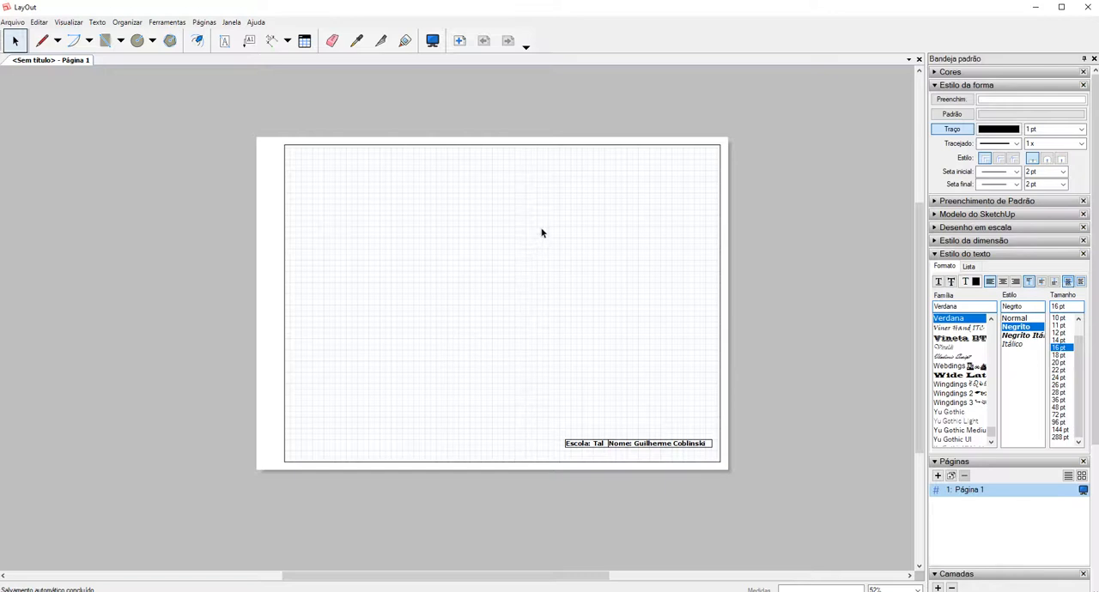
{"action": "scroll", "coordinate": [534, 378], "scroll_direction": "down", "scroll_amount": 1}
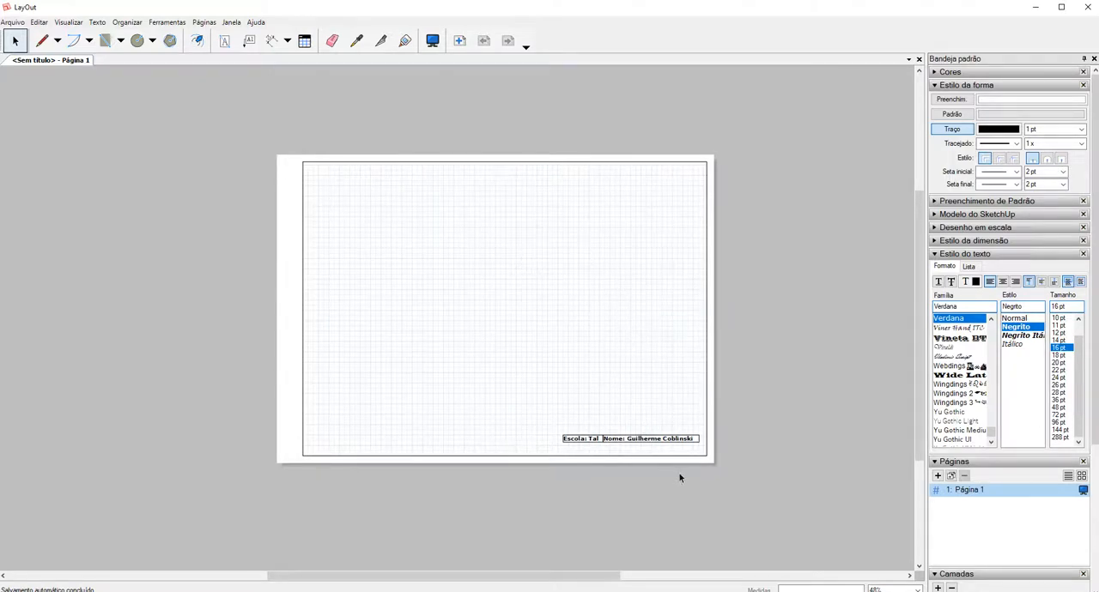
{"action": "scroll", "coordinate": [684, 464], "scroll_direction": "up", "scroll_amount": 2}
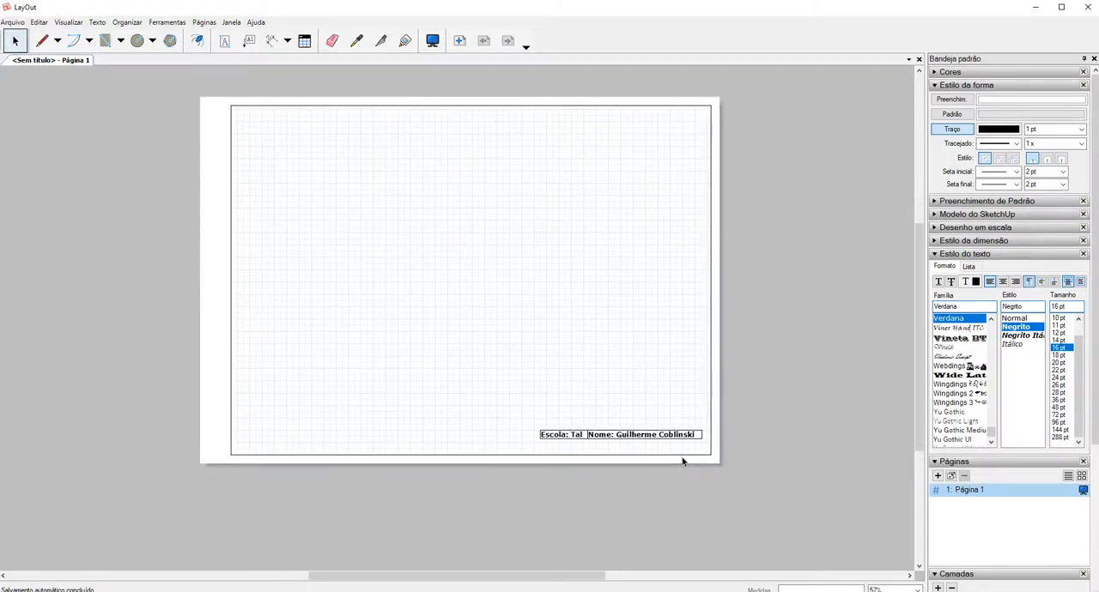
{"action": "scroll", "coordinate": [683, 462], "scroll_direction": "down", "scroll_amount": 1}
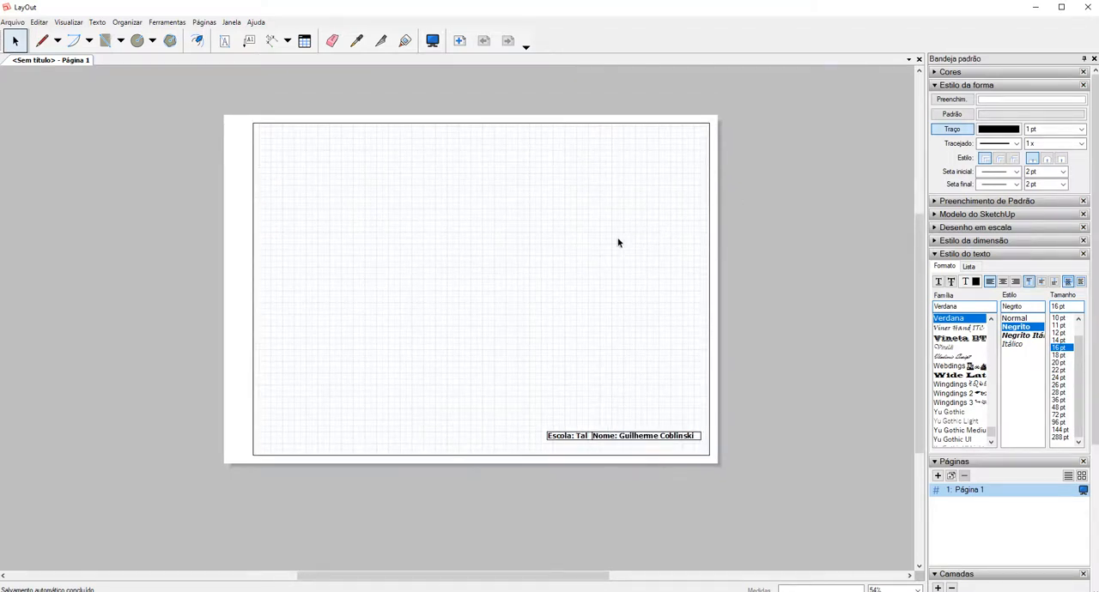
{"action": "scroll", "coordinate": [601, 260], "scroll_direction": "down", "scroll_amount": 1}
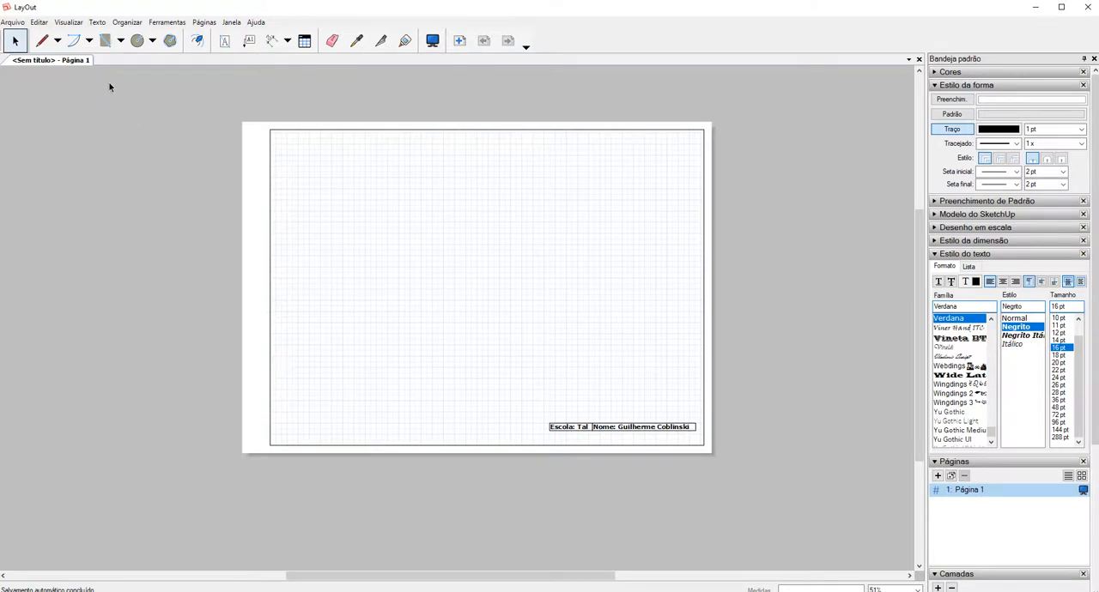
Insert the recent bathroom SketchUp model whose file name ends in "2" and move its viewport up to the middle of the page frame.
{"action": "left_click", "coordinate": [8, 23]}
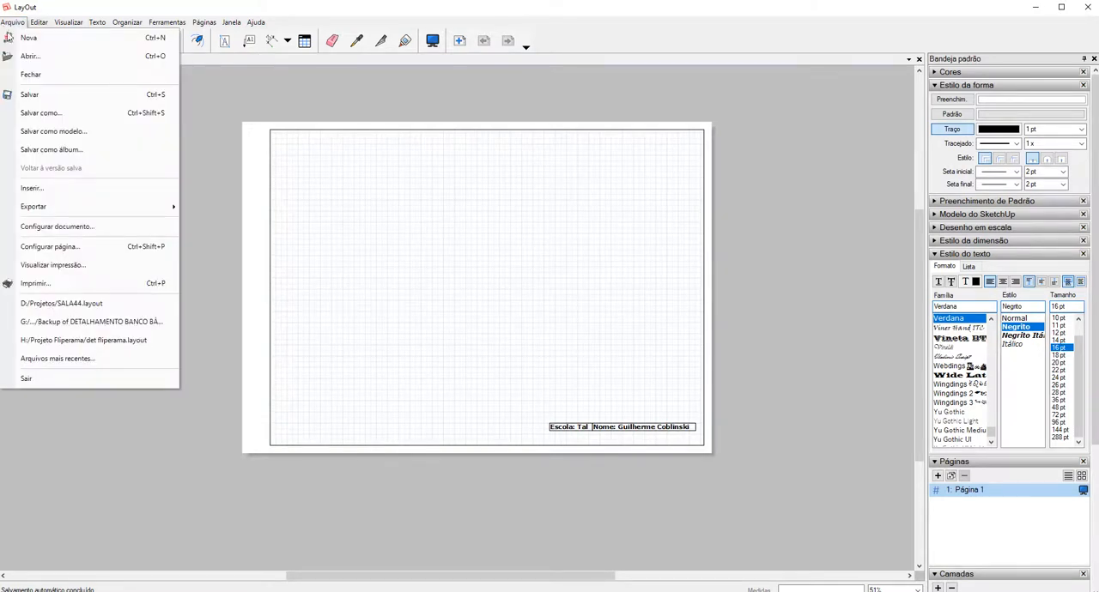
{"action": "left_click", "coordinate": [60, 190]}
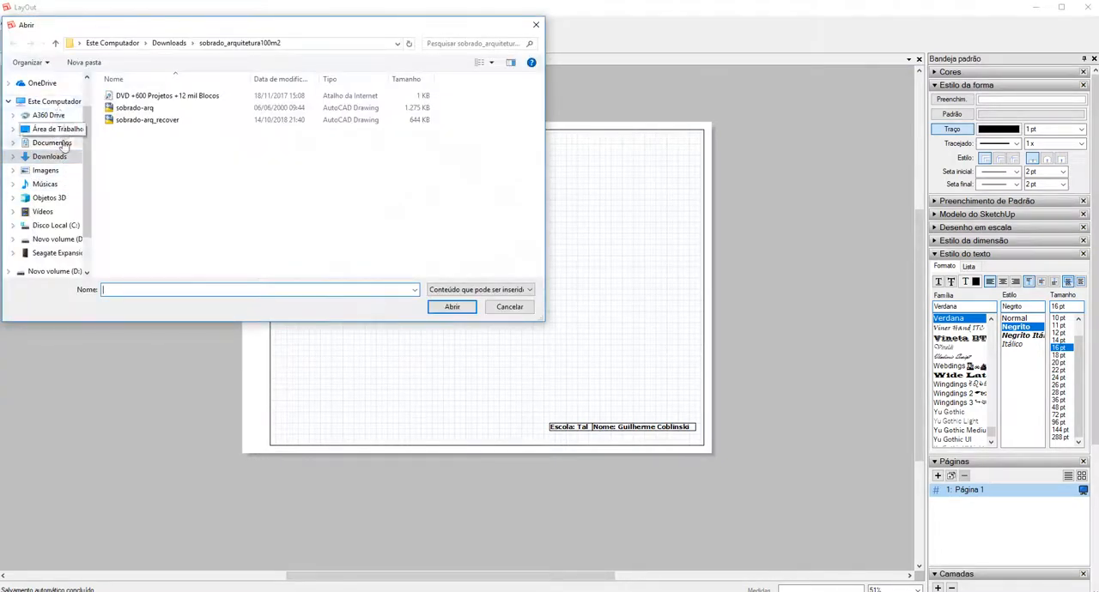
{"action": "scroll", "coordinate": [59, 135], "scroll_direction": "up", "scroll_amount": 1}
{"action": "left_click", "coordinate": [65, 91]}
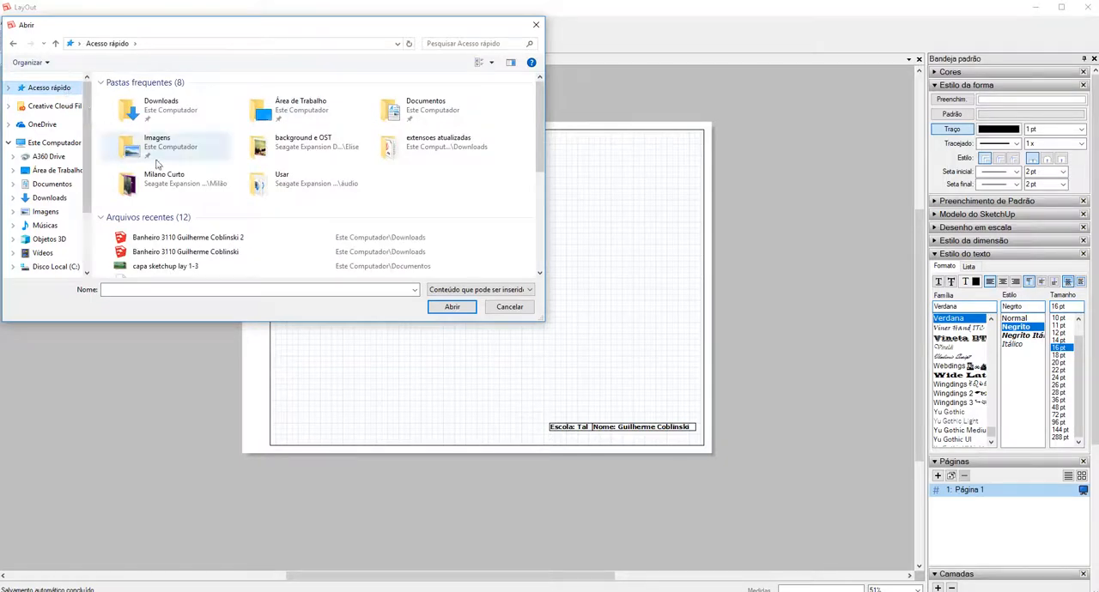
{"action": "left_click", "coordinate": [228, 241]}
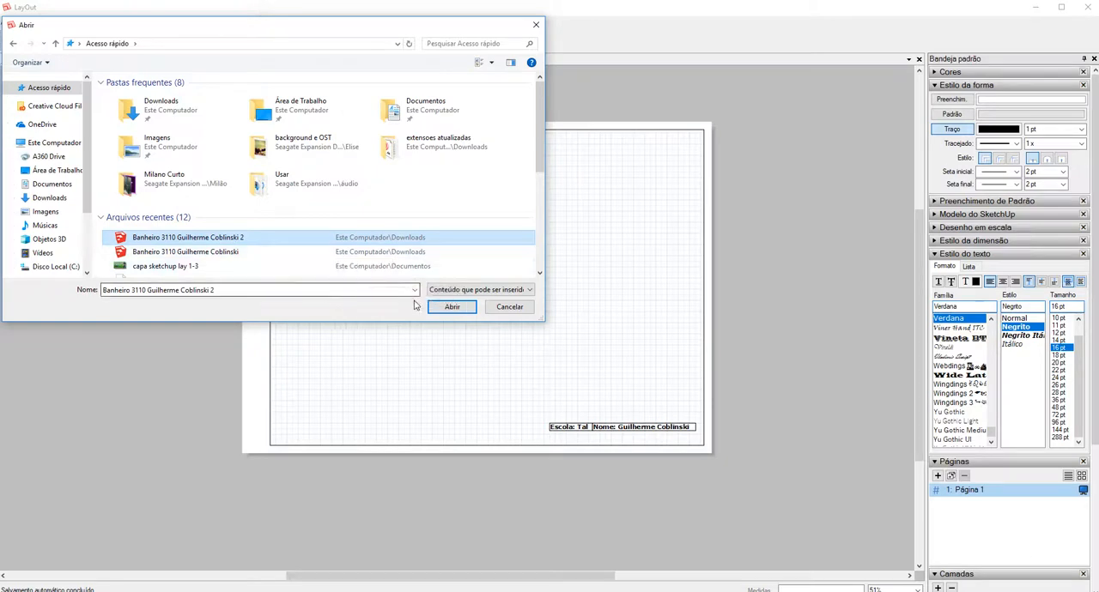
{"action": "left_click", "coordinate": [451, 309]}
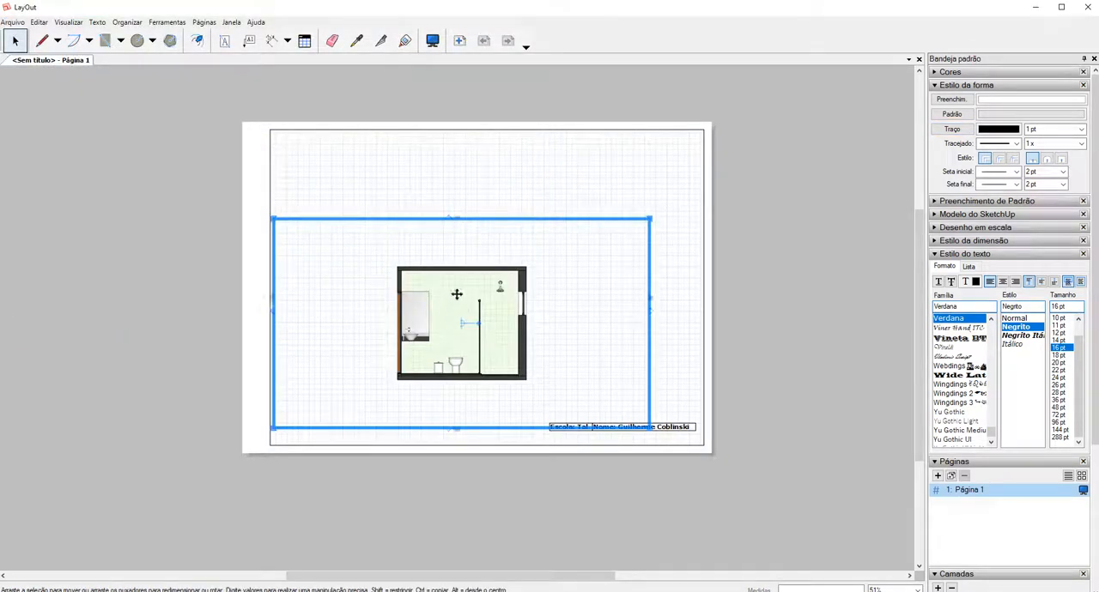
{"action": "left_click_drag", "start_coordinate": [451, 292], "coordinate": [482, 252]}
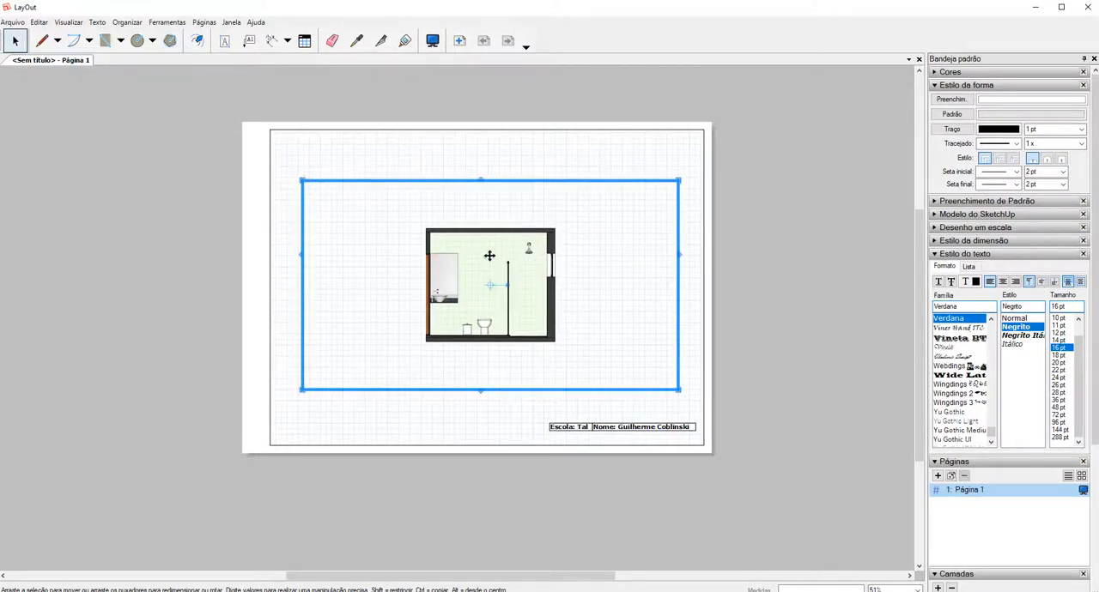
Show the "planta" scene in the model viewport and set its scale to 1mm:20mm (1:20).
{"action": "left_click", "coordinate": [956, 86]}
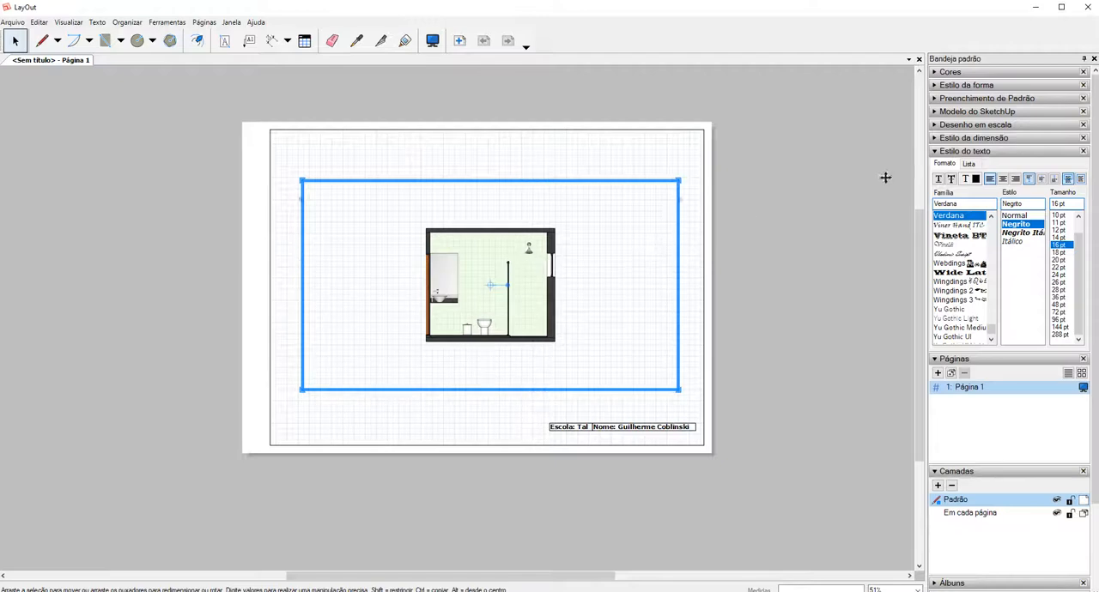
{"action": "left_click", "coordinate": [977, 113]}
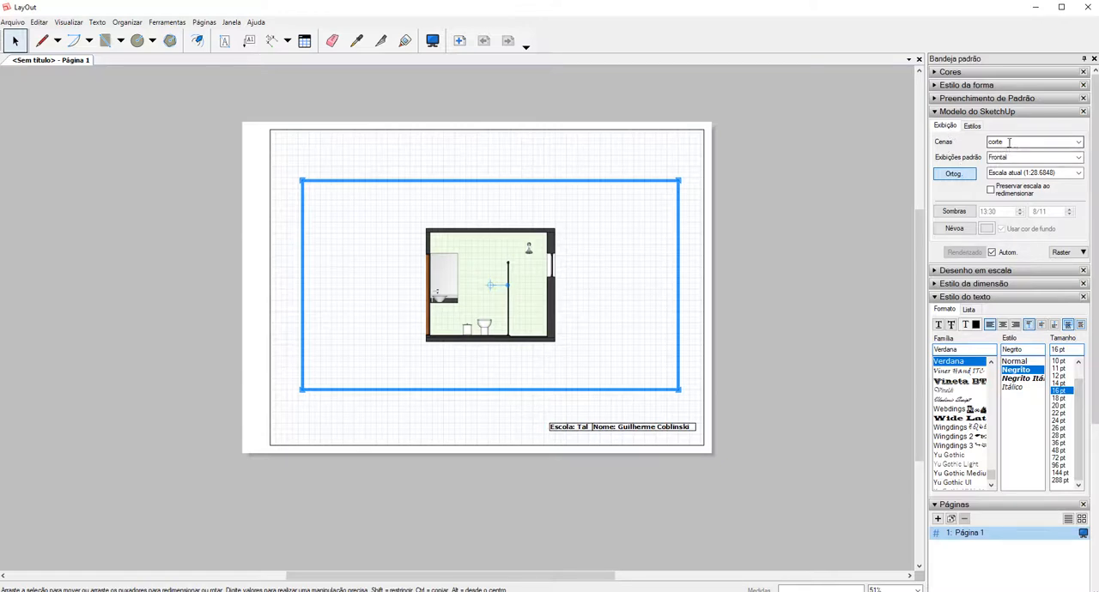
{"action": "left_click", "coordinate": [1076, 142]}
{"action": "left_click", "coordinate": [1009, 161]}
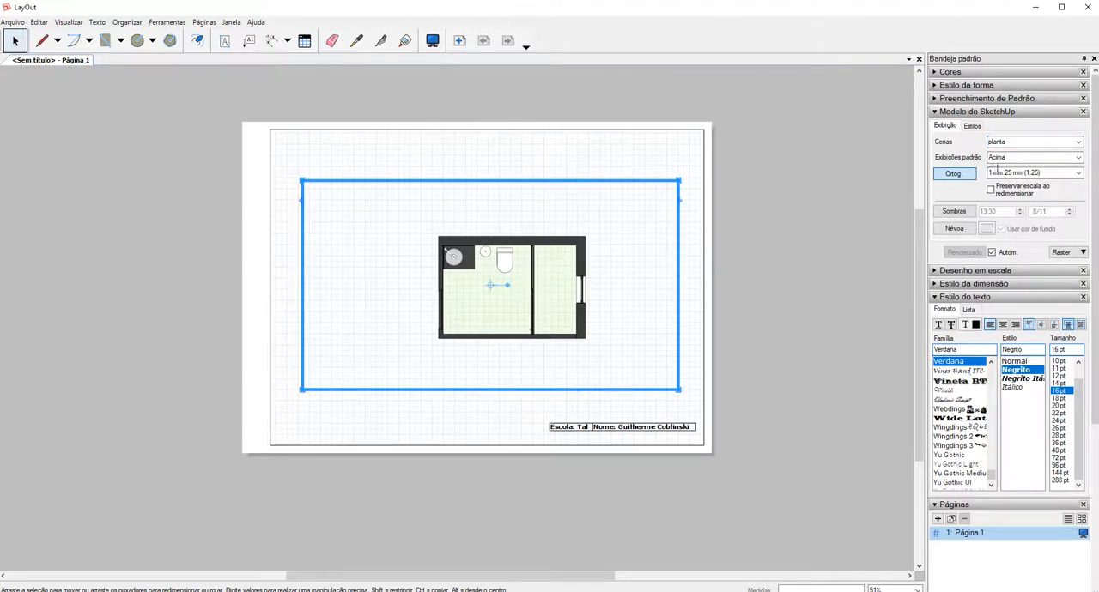
{"action": "left_click", "coordinate": [1078, 174]}
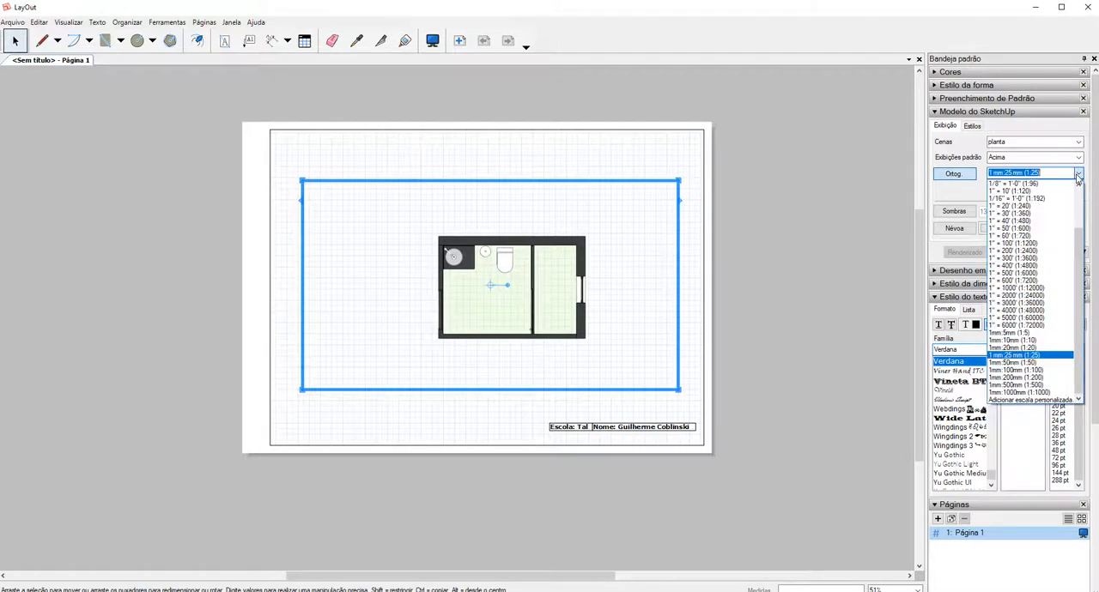
{"action": "left_click", "coordinate": [1023, 351]}
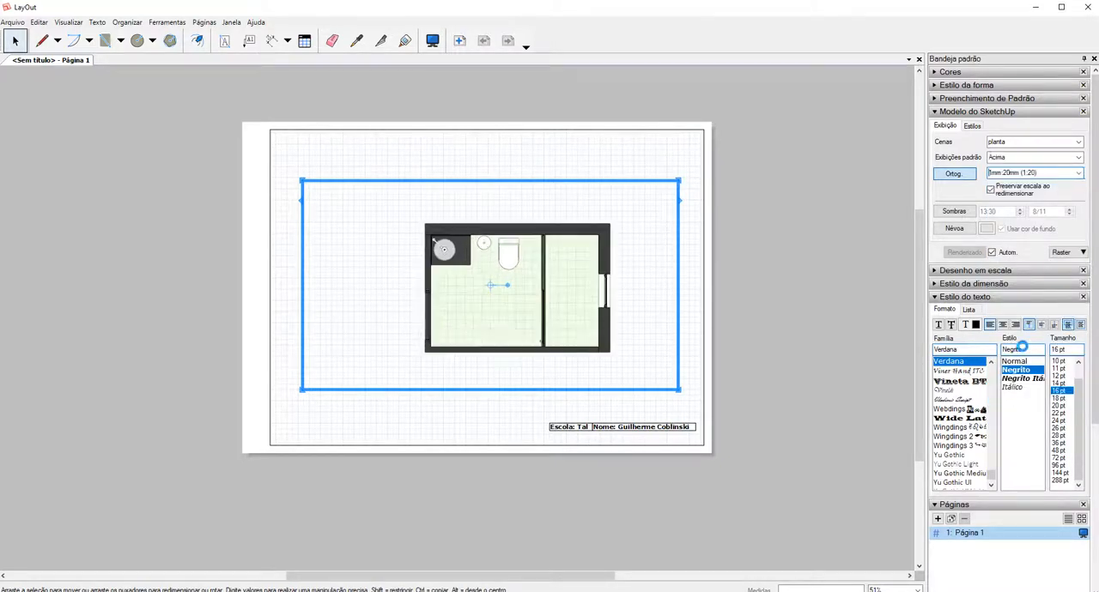
{"action": "left_click", "coordinate": [1079, 174]}
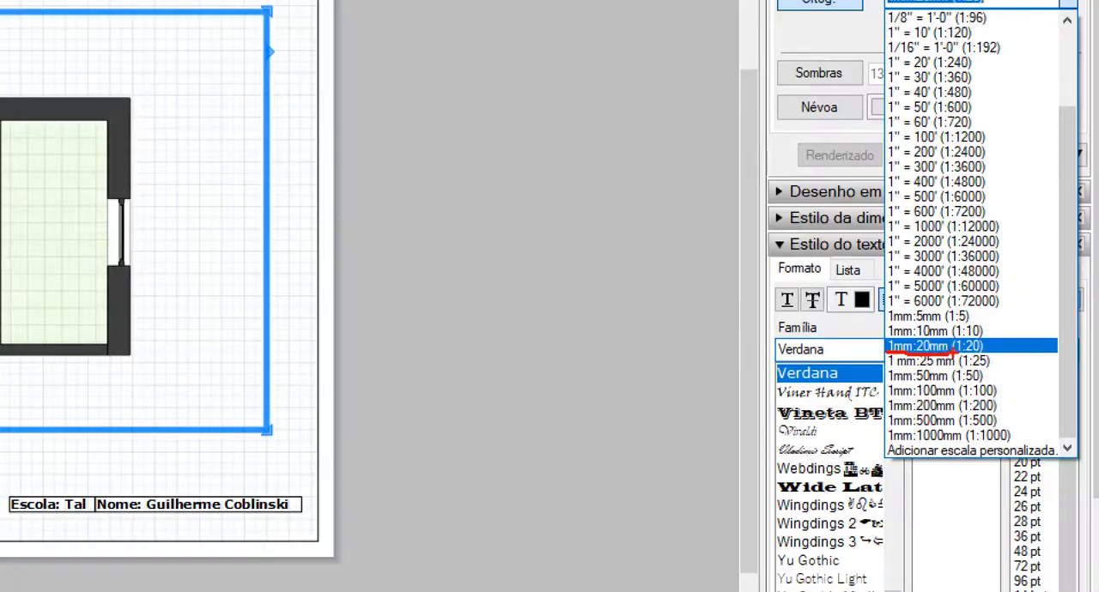
{"action": "left_click", "coordinate": [987, 345]}
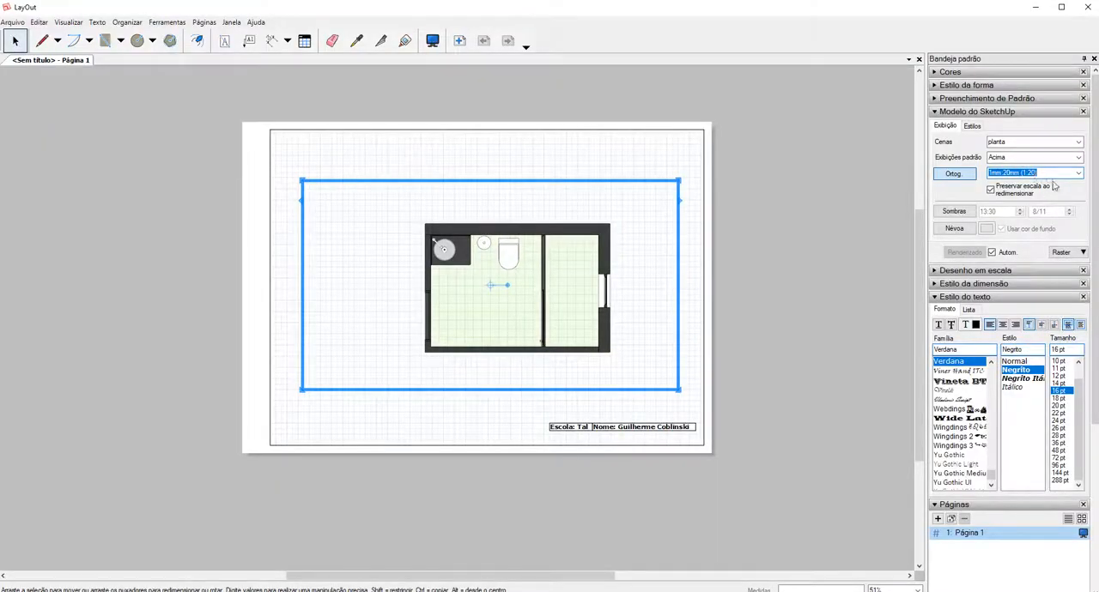
{"action": "left_click", "coordinate": [1078, 172]}
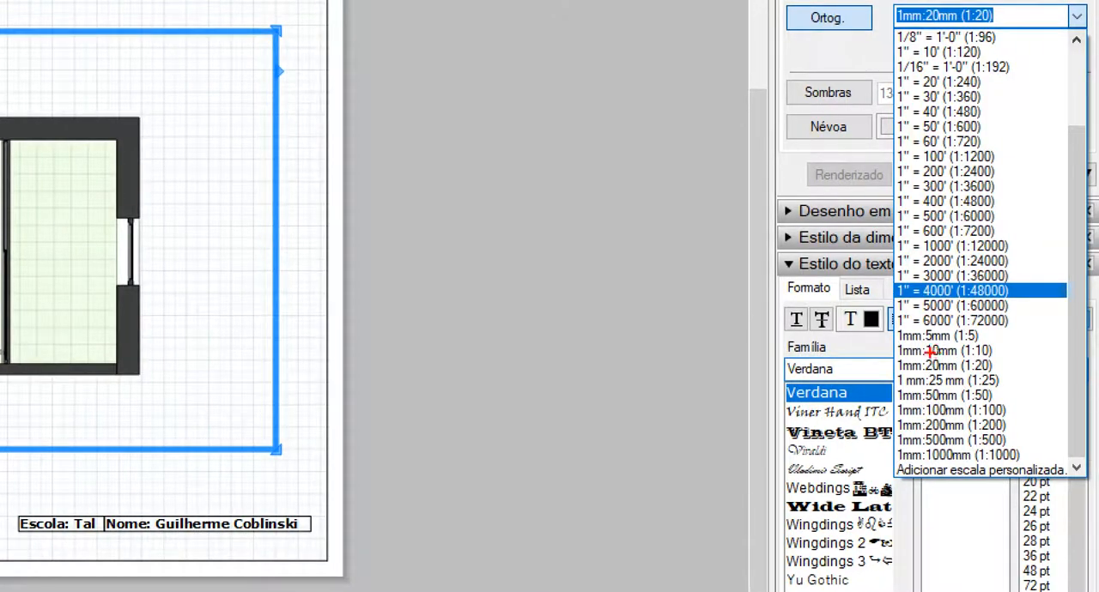
{"action": "mouse_move", "coordinate": [929, 352]}
{"action": "left_mouse_down"}
{"action": "mouse_move", "coordinate": [951, 427]}
{"action": "mouse_move", "coordinate": [989, 327]}
{"action": "mouse_move", "coordinate": [957, 331]}
{"action": "left_mouse_up"}
{"action": "key", "text": "Escape"}
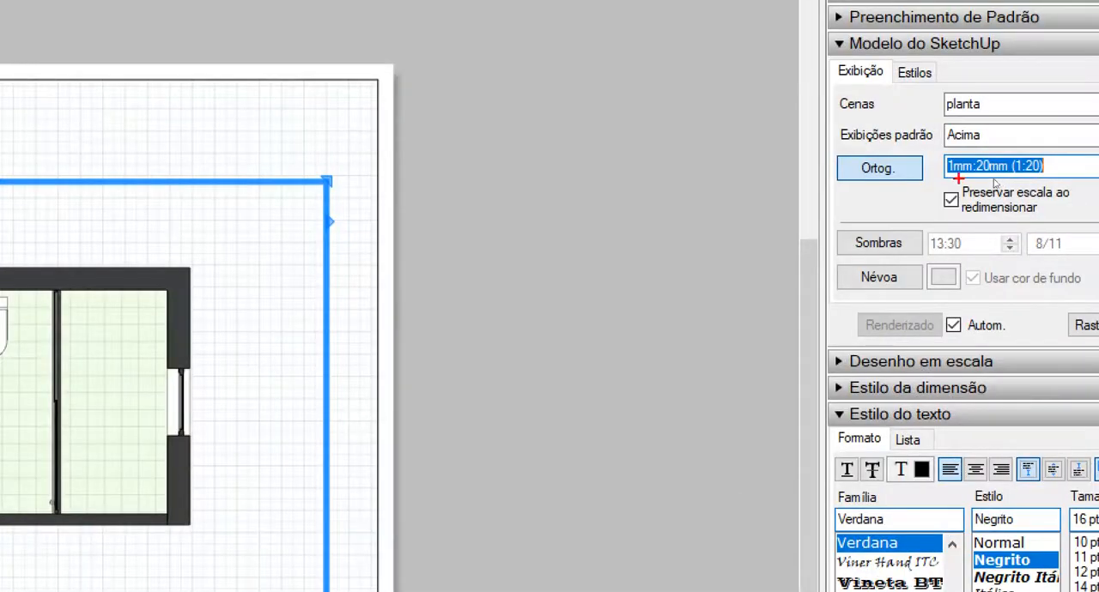
{"action": "left_click_drag", "start_coordinate": [990, 175], "coordinate": [998, 179]}
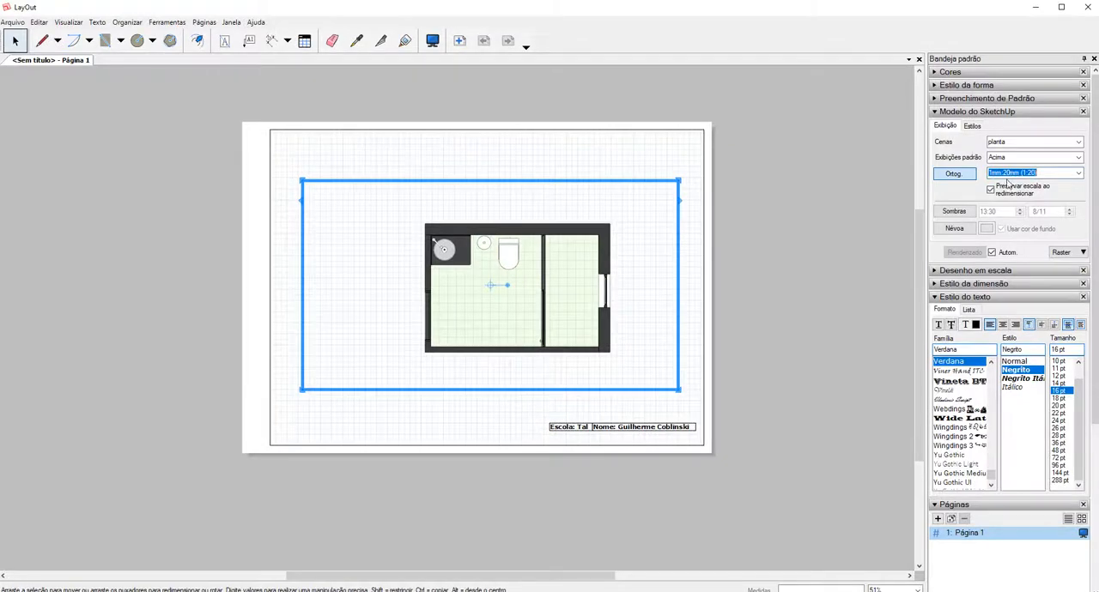
Start a custom model scale in the preferences, with both the paper and model units set to mm.
{"action": "left_click", "coordinate": [1077, 174]}
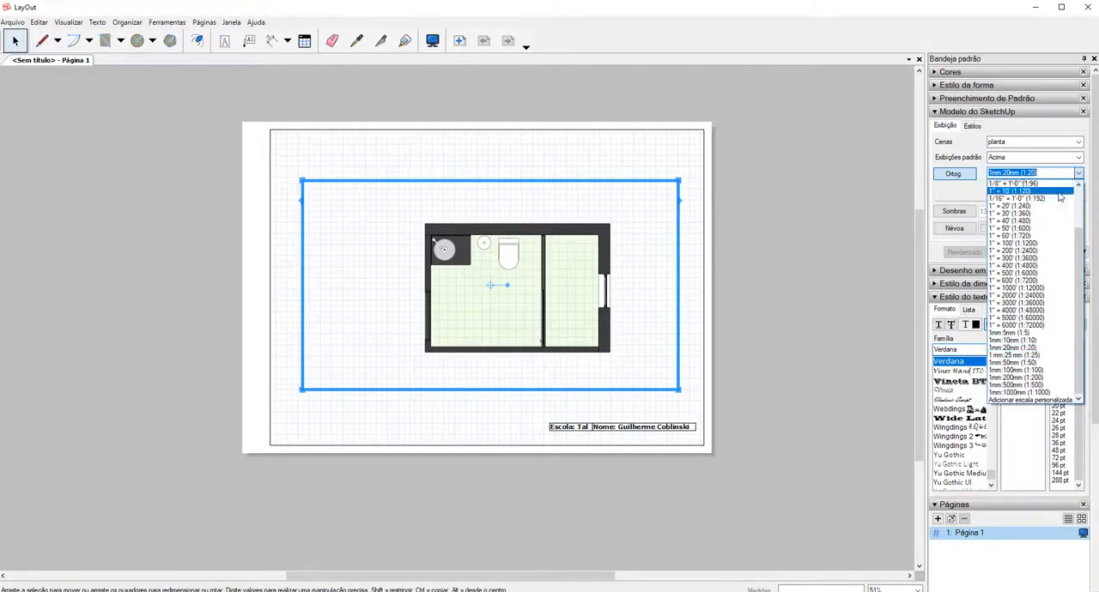
{"action": "left_click", "coordinate": [1035, 401]}
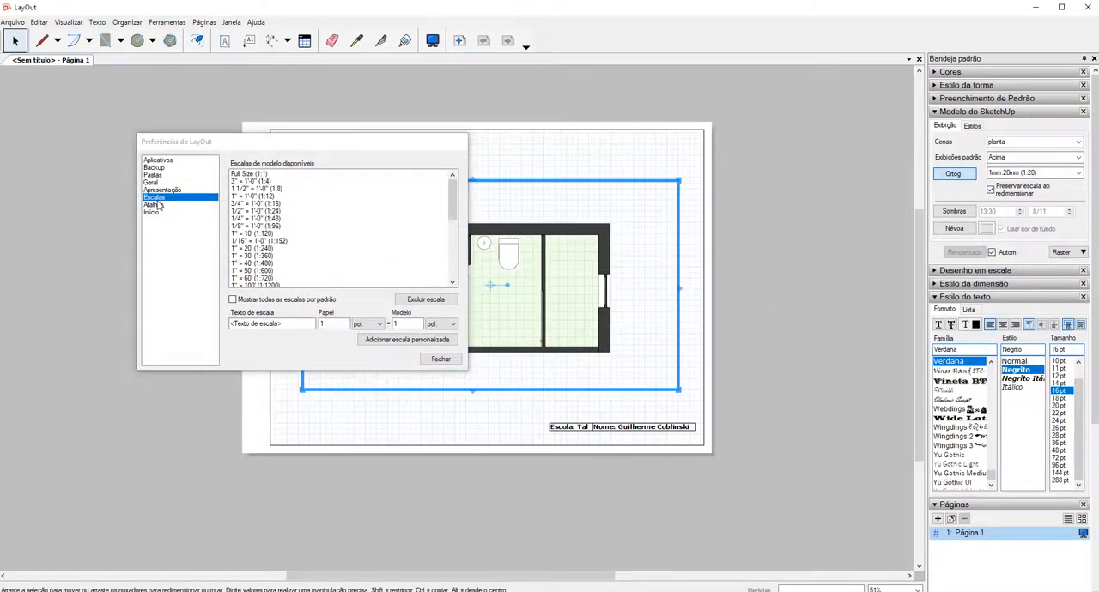
{"action": "left_click", "coordinate": [369, 323]}
{"action": "left_click", "coordinate": [372, 350]}
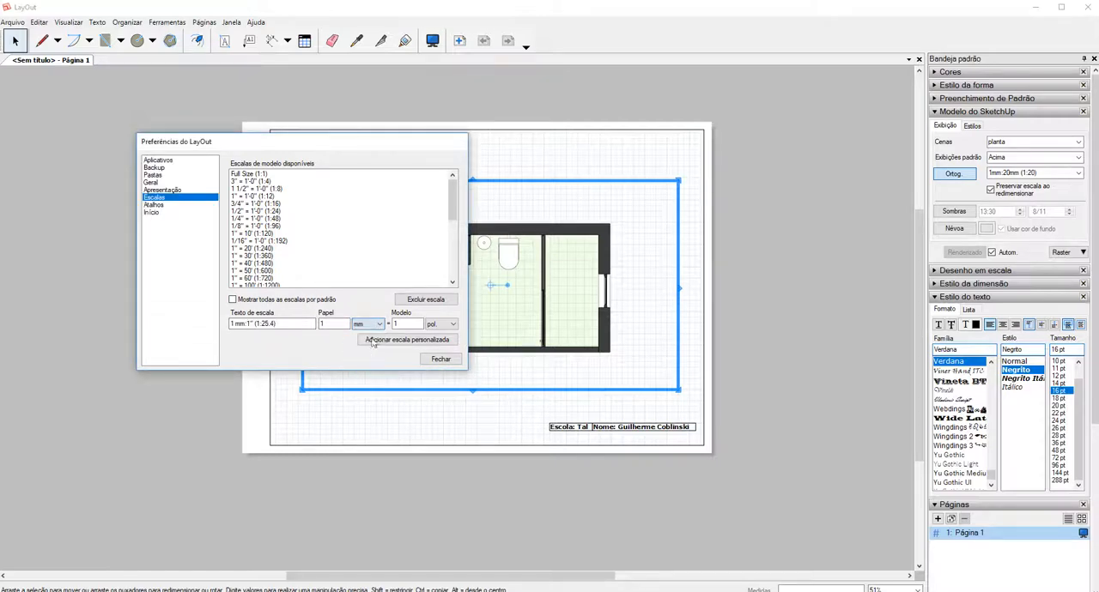
{"action": "left_click", "coordinate": [452, 323]}
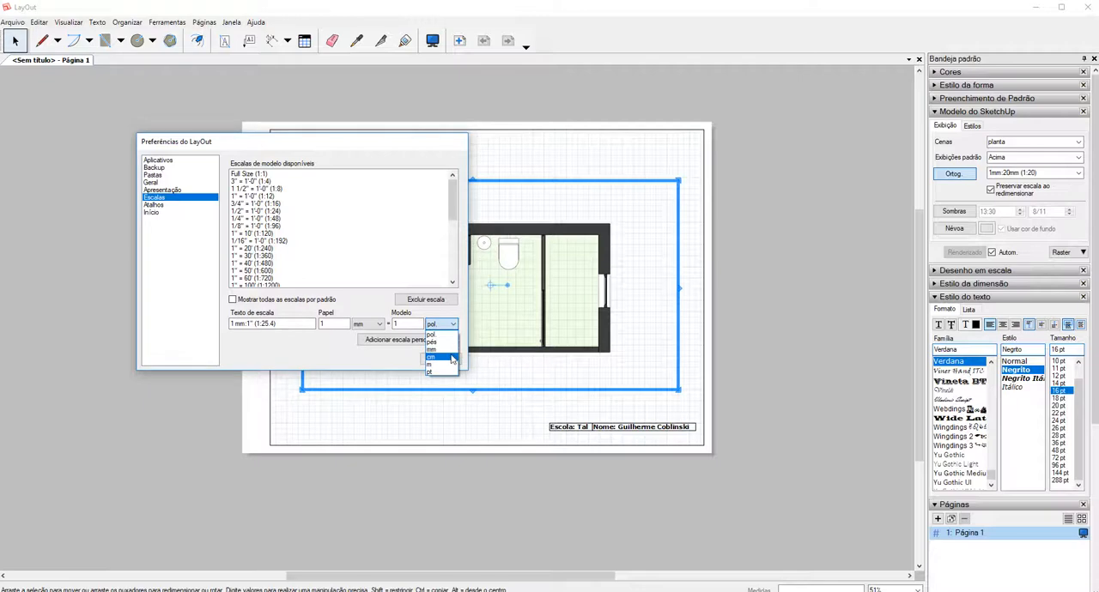
{"action": "left_click", "coordinate": [440, 350]}
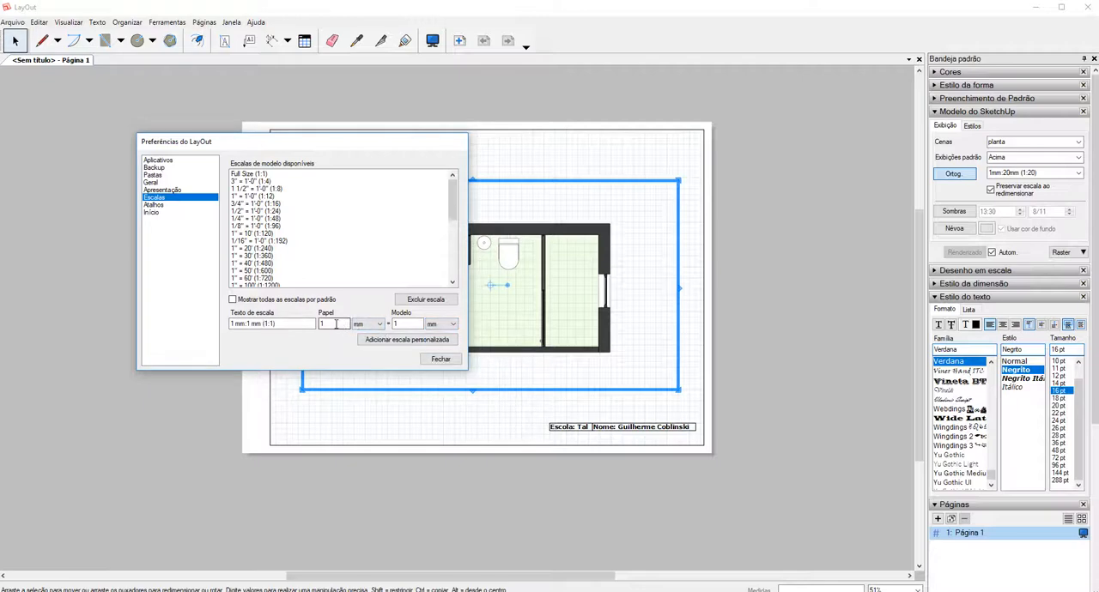
Set the custom scale's model value to 75, add the 1 mm:75 mm (1:75) scale, check it in the scale list and close the preferences.
{"action": "left_click", "coordinate": [416, 324]}
{"action": "type", "text": "75"}
{"action": "left_click", "coordinate": [415, 324]}
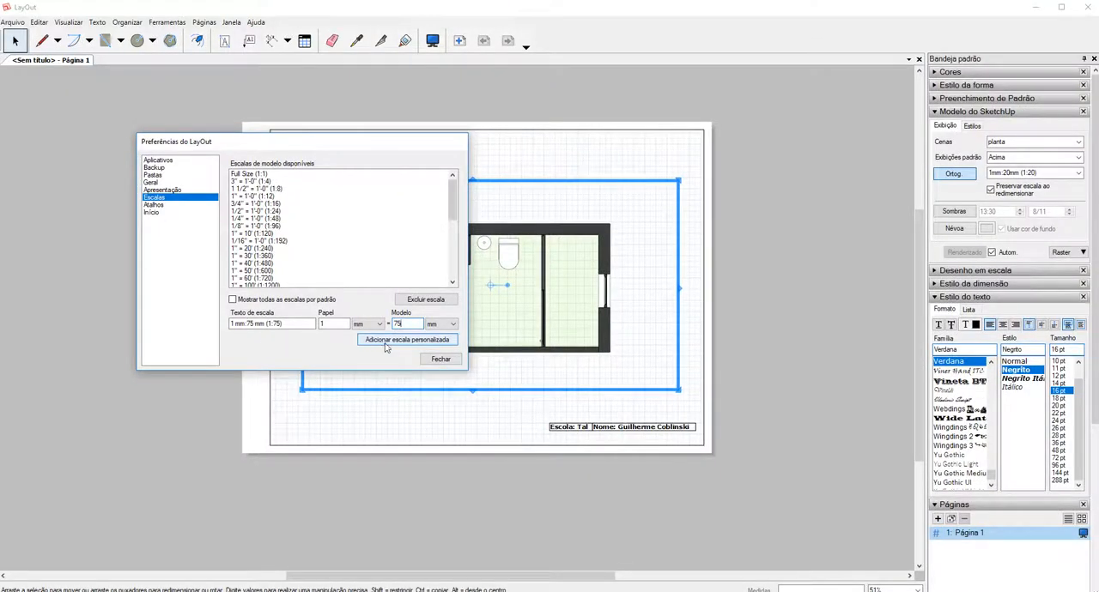
{"action": "left_click", "coordinate": [387, 343]}
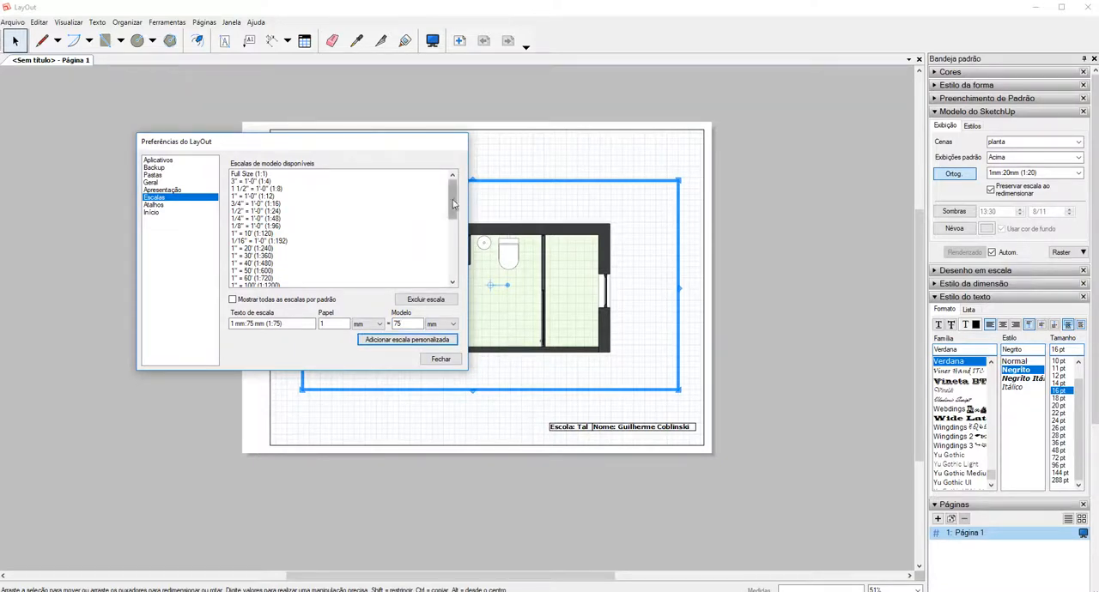
{"action": "left_click_drag", "start_coordinate": [454, 203], "coordinate": [455, 264]}
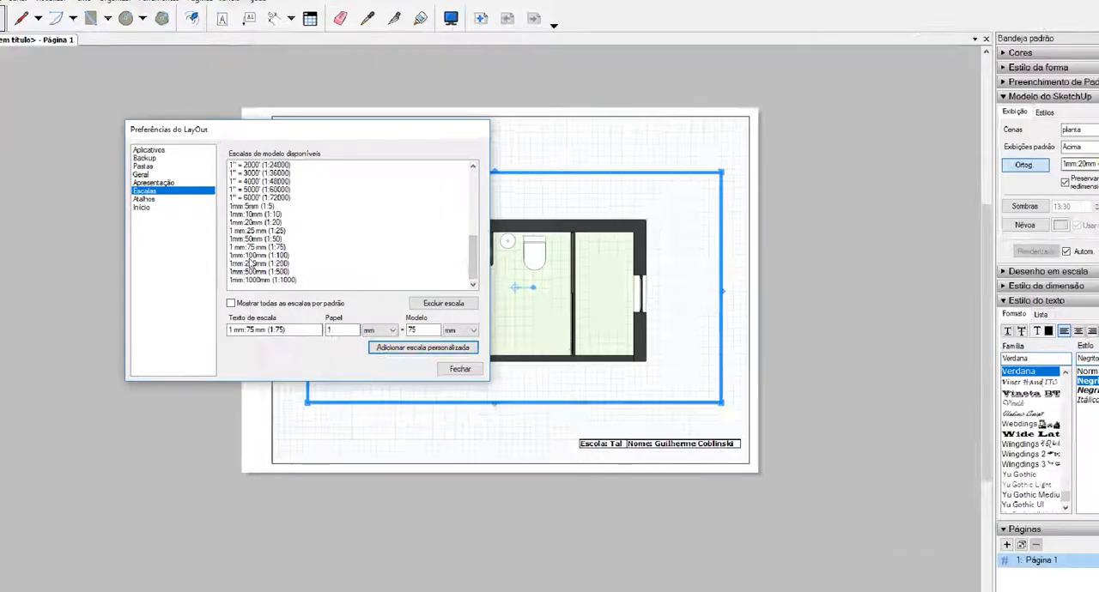
{"action": "left_click", "coordinate": [250, 259]}
{"action": "mouse_move", "coordinate": [228, 257]}
{"action": "left_mouse_down"}
{"action": "mouse_move", "coordinate": [263, 246]}
{"action": "mouse_move", "coordinate": [229, 256]}
{"action": "left_mouse_up"}
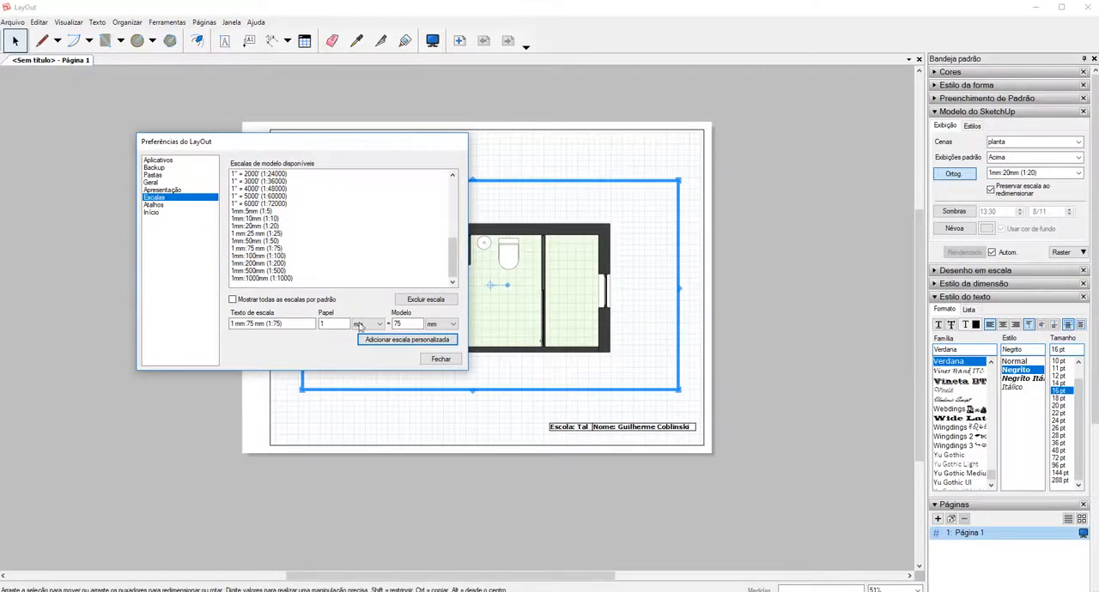
{"action": "left_click", "coordinate": [436, 361]}
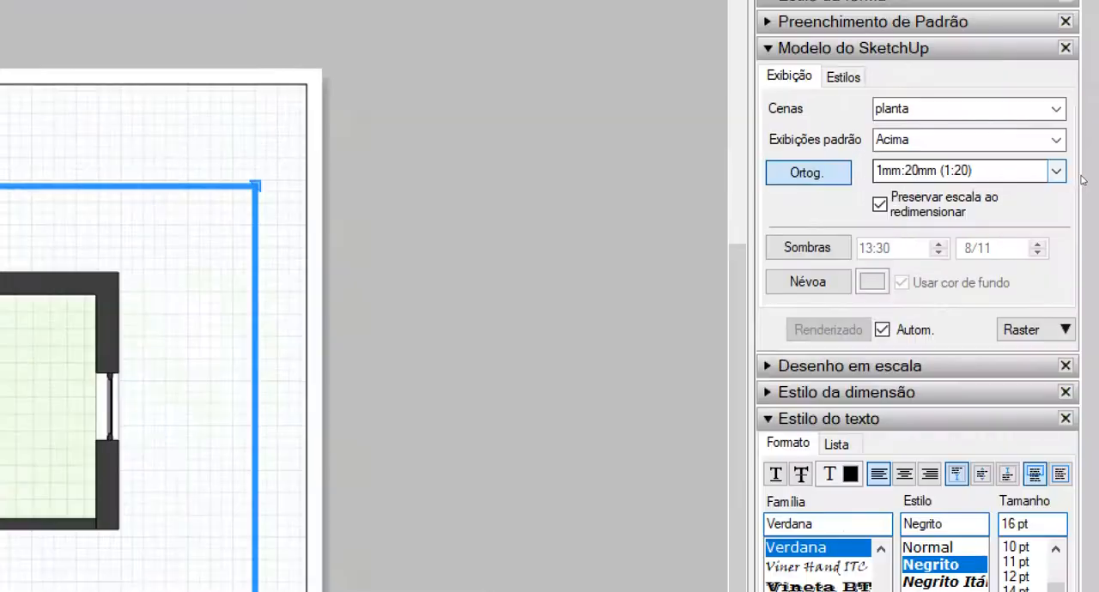
Try the 1 mm:75 mm (1:75) scale on the floor plan viewport and return it to 1mm:20mm (1:20).
{"action": "left_click", "coordinate": [1078, 173]}
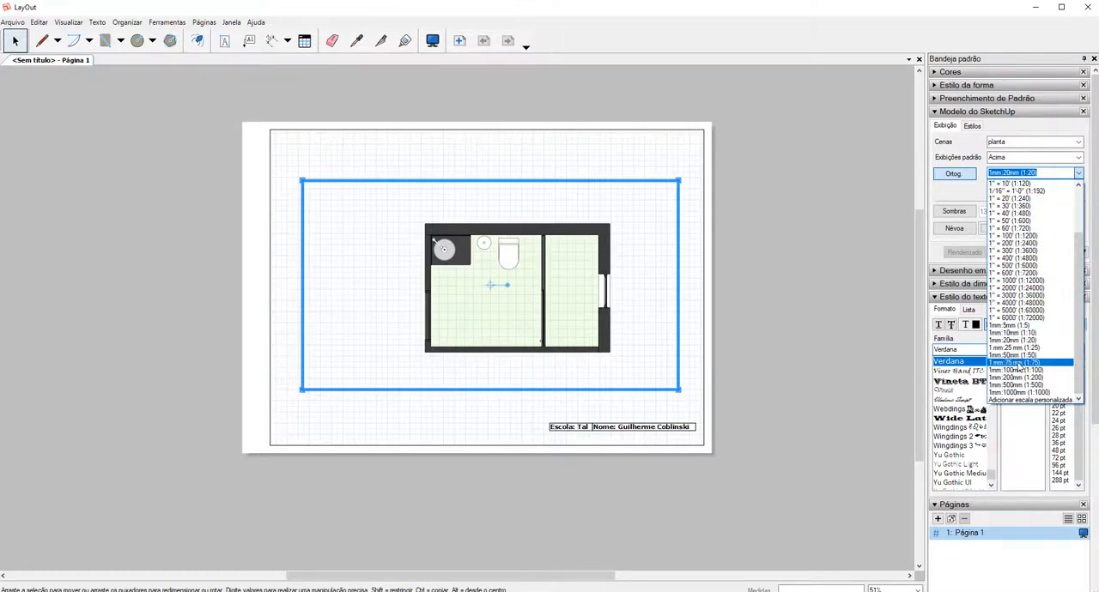
{"action": "left_click", "coordinate": [1015, 363]}
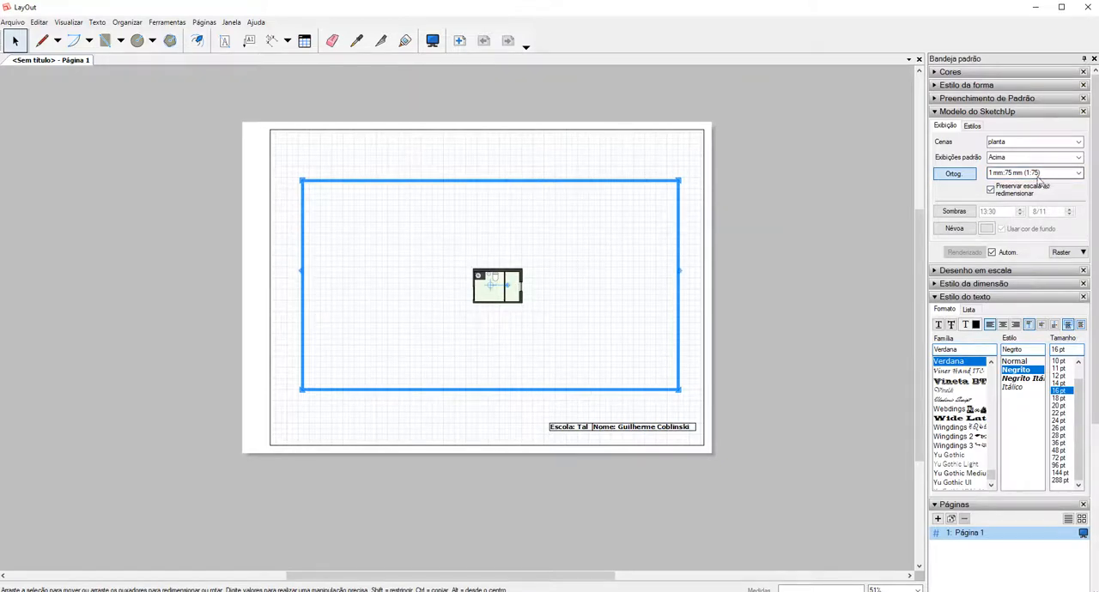
{"action": "left_click", "coordinate": [1080, 175]}
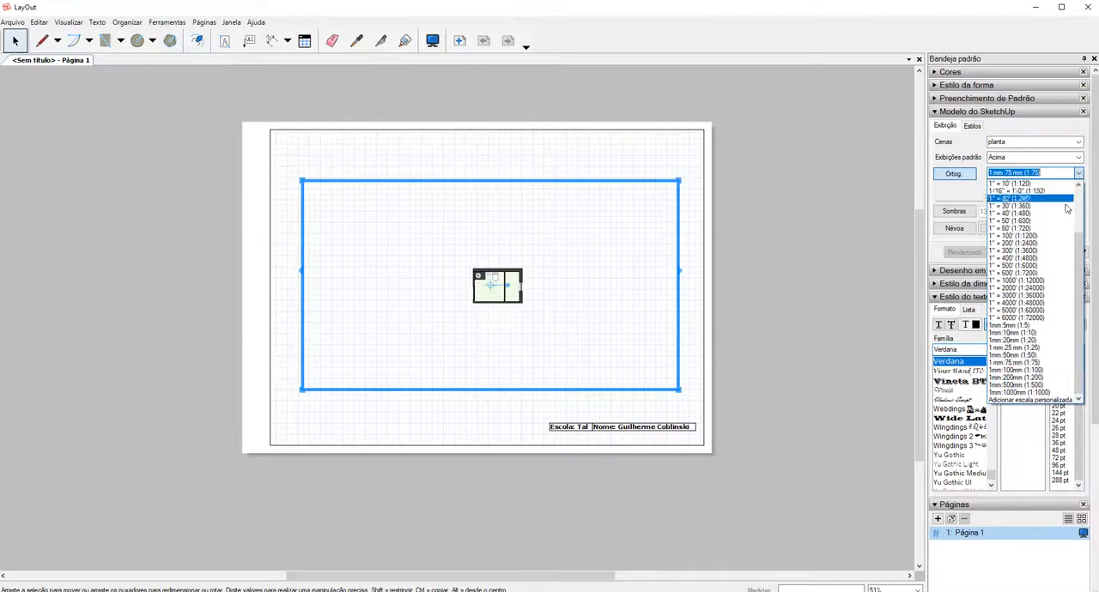
{"action": "left_click", "coordinate": [1013, 339]}
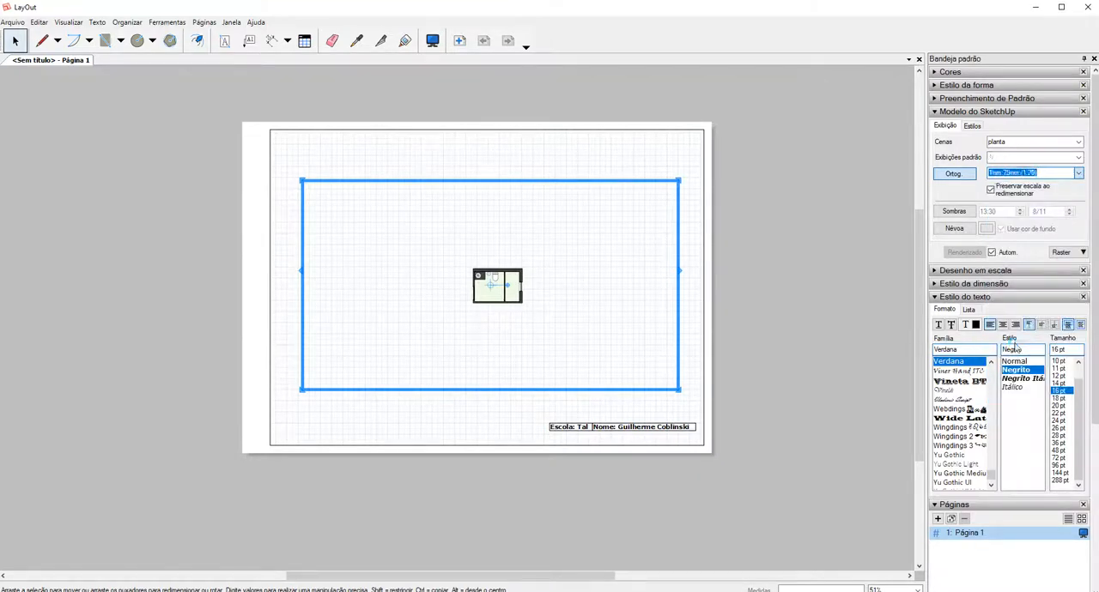
Move the floor plan viewport slightly up and left, and narrow it by pulling its left edge in toward the plan.
{"action": "left_click_drag", "start_coordinate": [532, 265], "coordinate": [500, 249]}
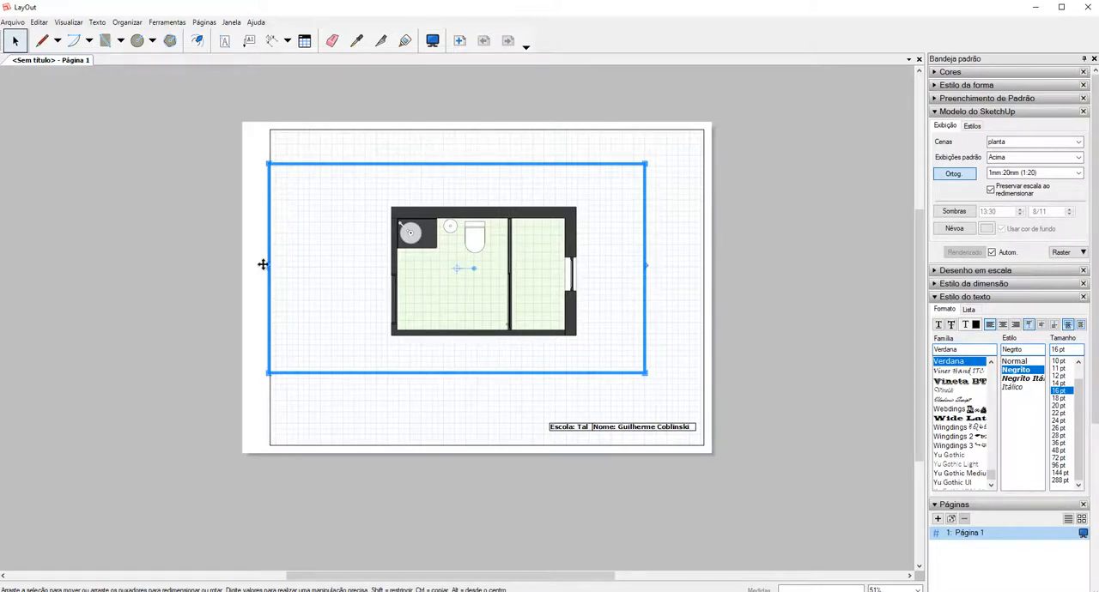
{"action": "left_click_drag", "start_coordinate": [273, 267], "coordinate": [340, 269]}
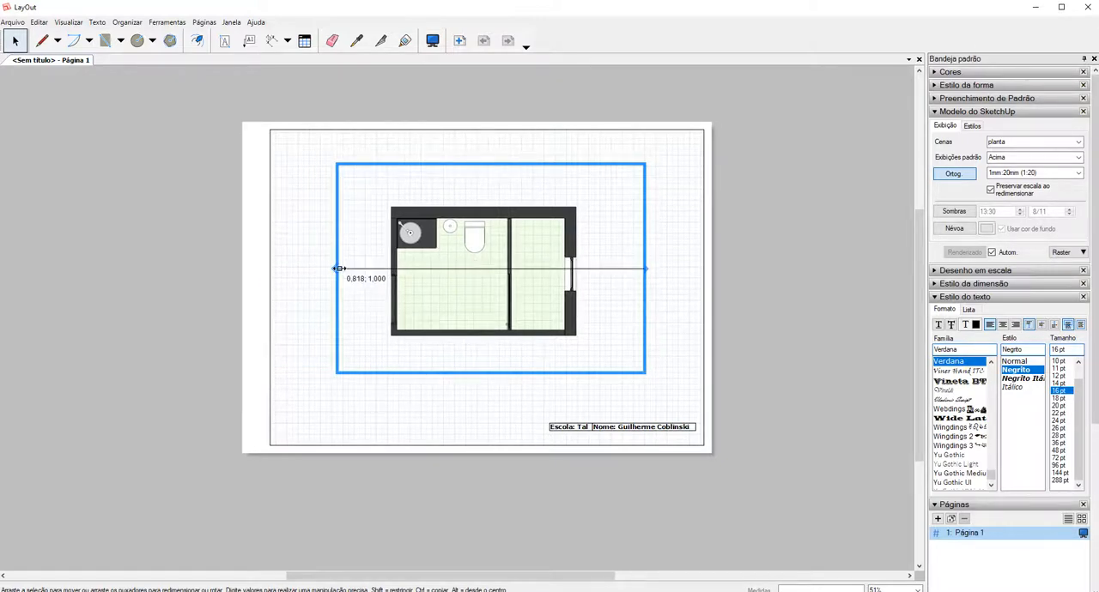
{"action": "left_click", "coordinate": [753, 271]}
{"action": "left_click", "coordinate": [527, 243]}
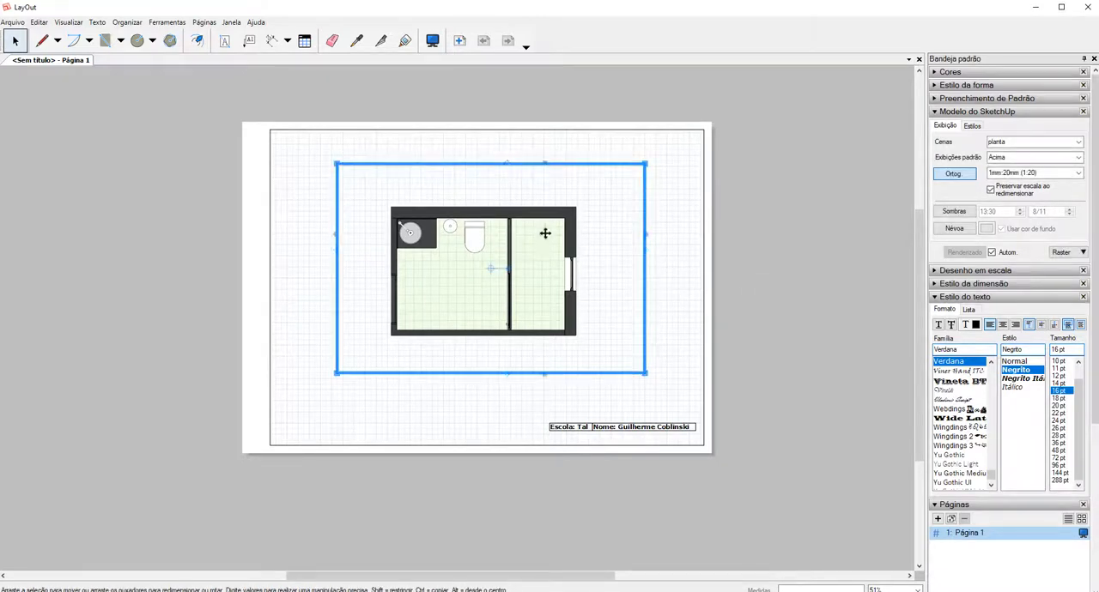
Collapse the SketchUp model and text style settings, and duplicate Página 1 with its floor plan viewport.
{"action": "left_click", "coordinate": [938, 113]}
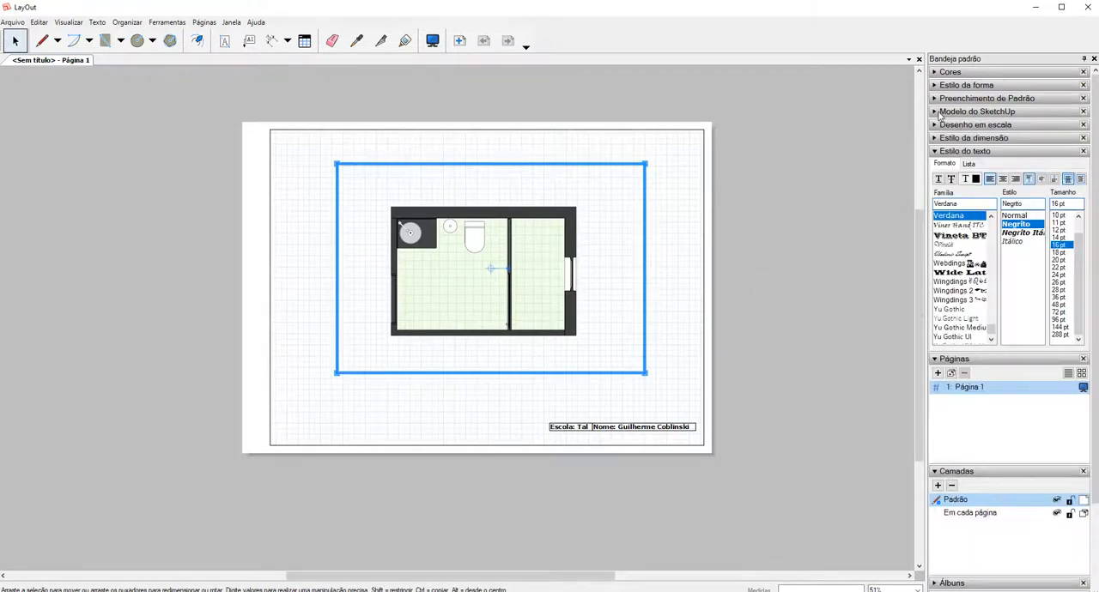
{"action": "left_click", "coordinate": [935, 154]}
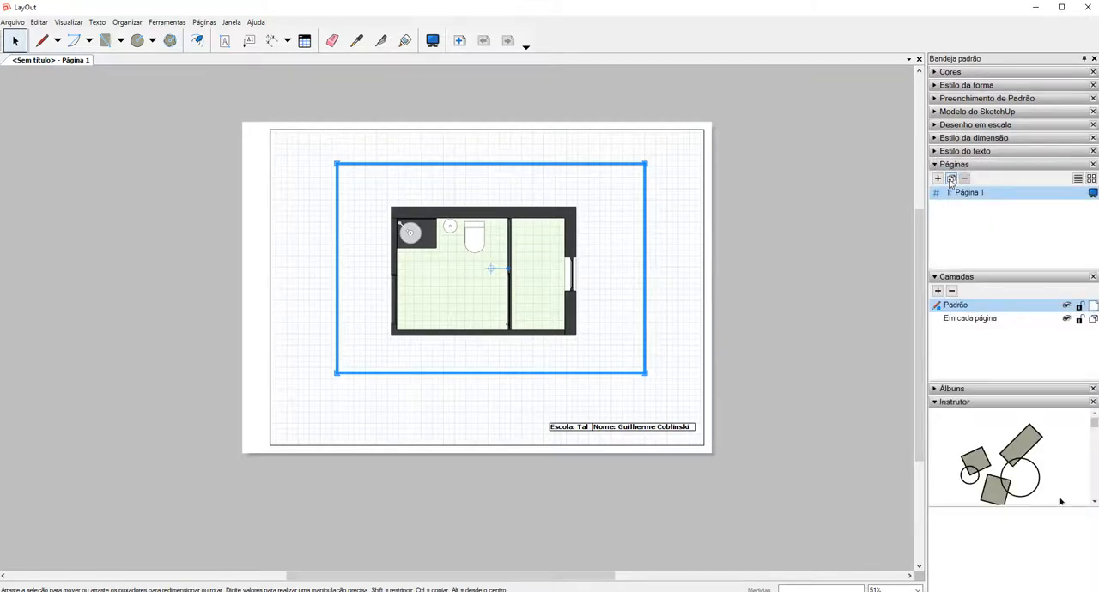
{"action": "left_click", "coordinate": [950, 180]}
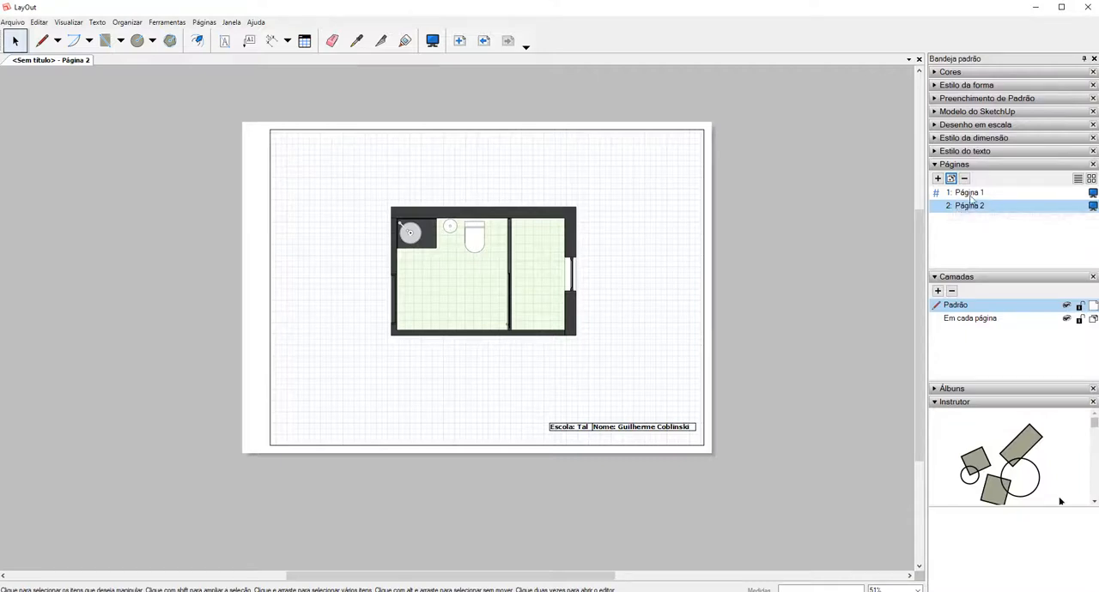
Check both pages, switch the Página 2 viewport to the corte scene, and check its 1mm:20mm (1:20) scale.
{"action": "left_click", "coordinate": [970, 195]}
{"action": "left_click", "coordinate": [974, 206]}
{"action": "left_click", "coordinate": [494, 293]}
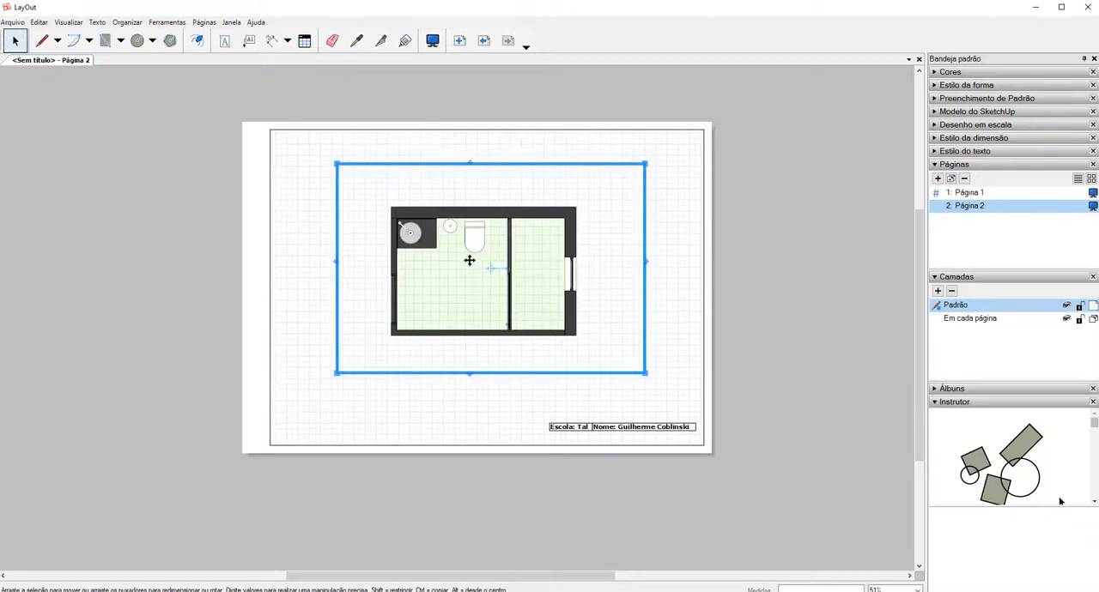
{"action": "left_click", "coordinate": [963, 112]}
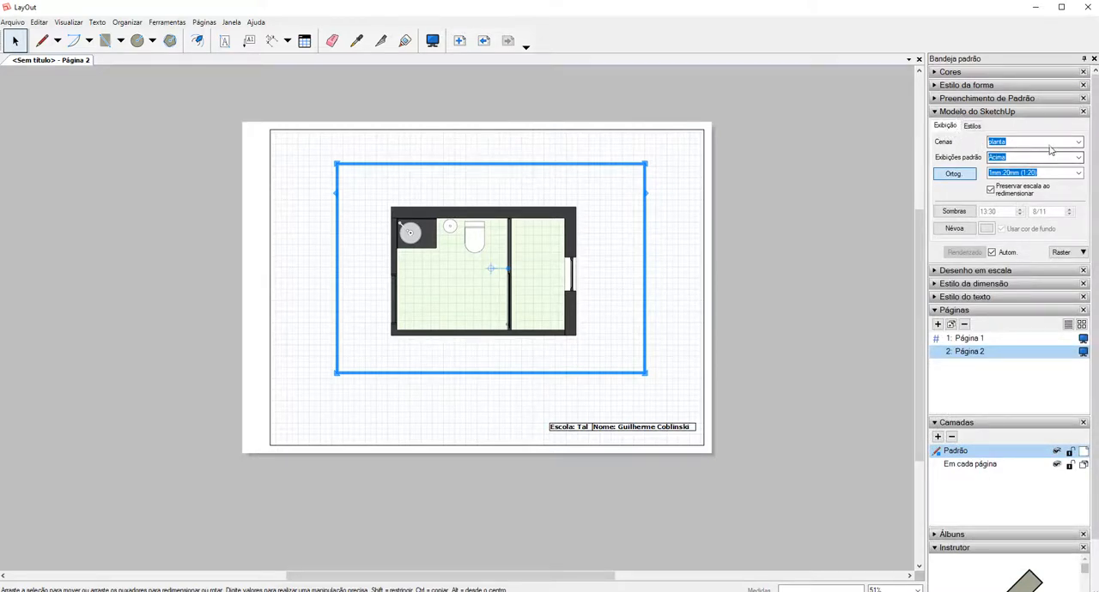
{"action": "left_click", "coordinate": [1077, 144]}
{"action": "left_click", "coordinate": [1078, 145]}
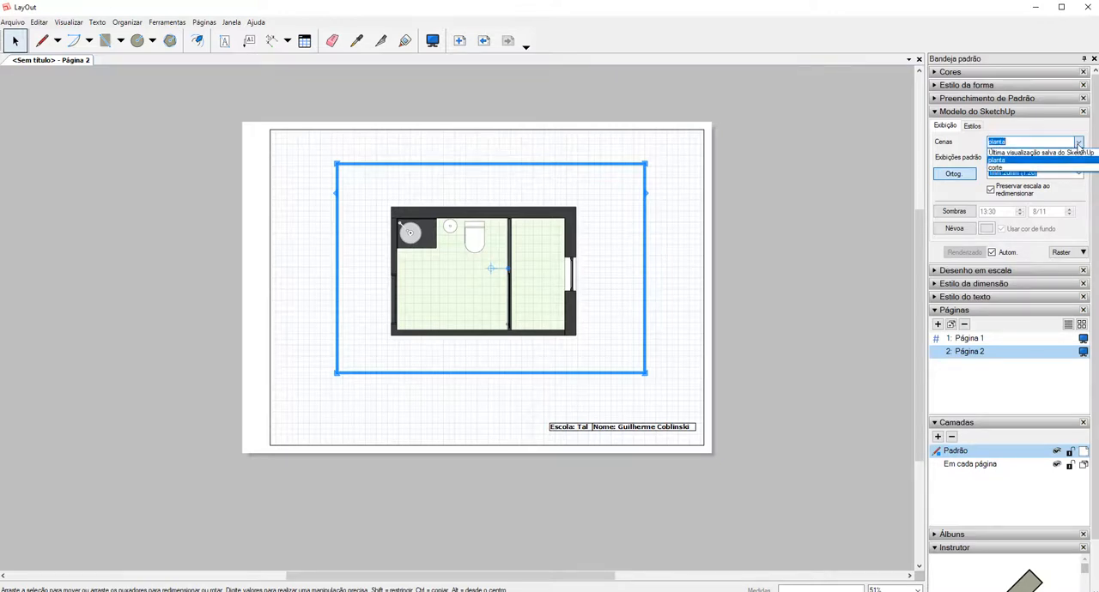
{"action": "left_click", "coordinate": [1008, 169]}
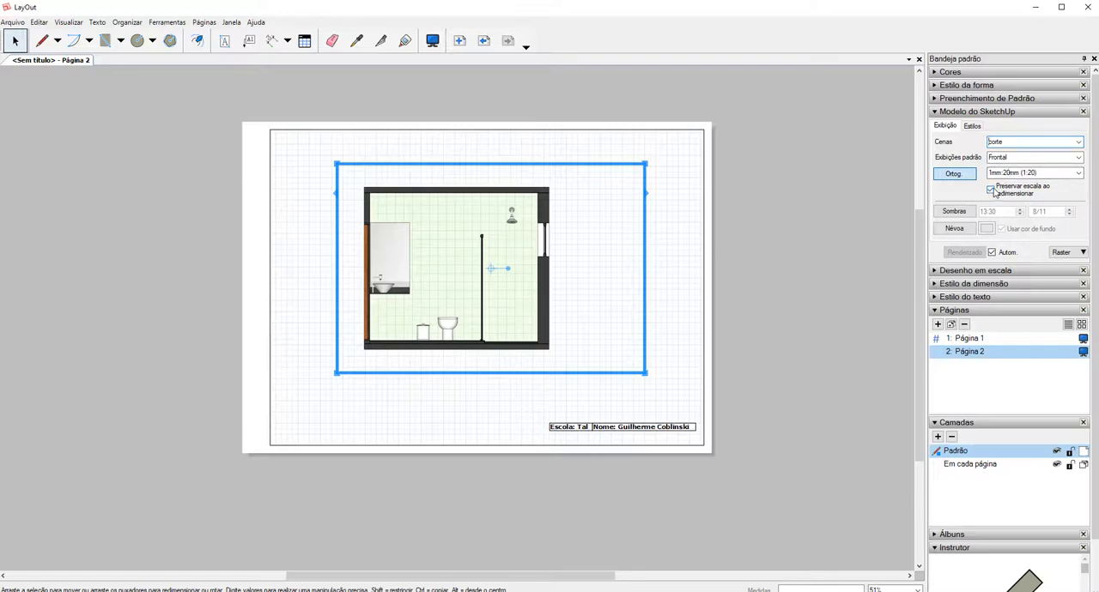
{"action": "left_click", "coordinate": [1060, 172]}
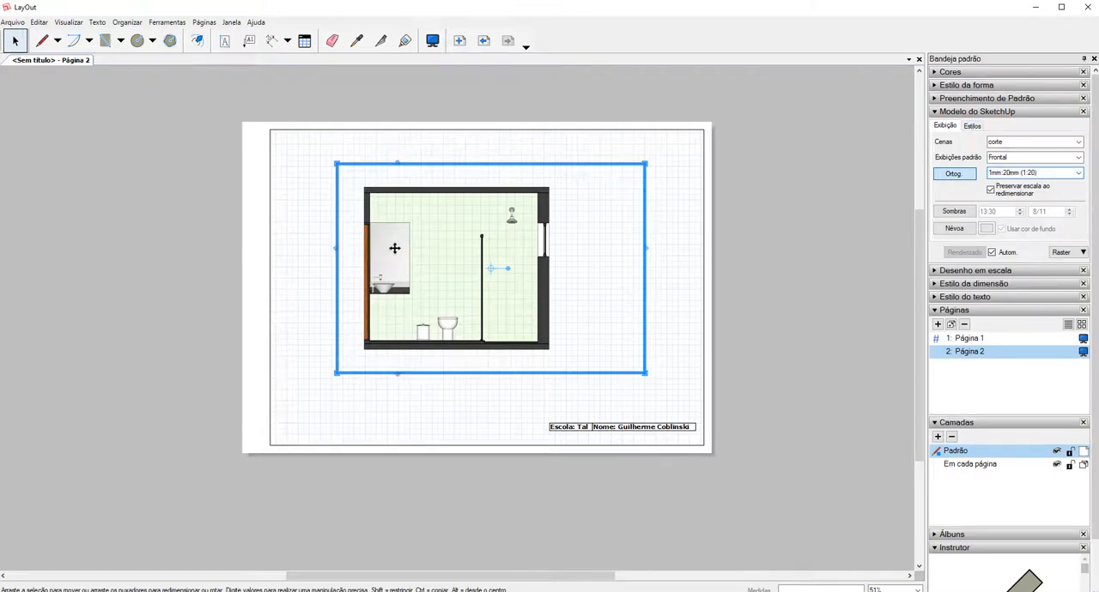
Open the section viewport's style settings and try its background on and off.
{"action": "scroll", "coordinate": [480, 227], "scroll_direction": "up", "scroll_amount": 2}
{"action": "scroll", "coordinate": [449, 257], "scroll_direction": "up", "scroll_amount": 5}
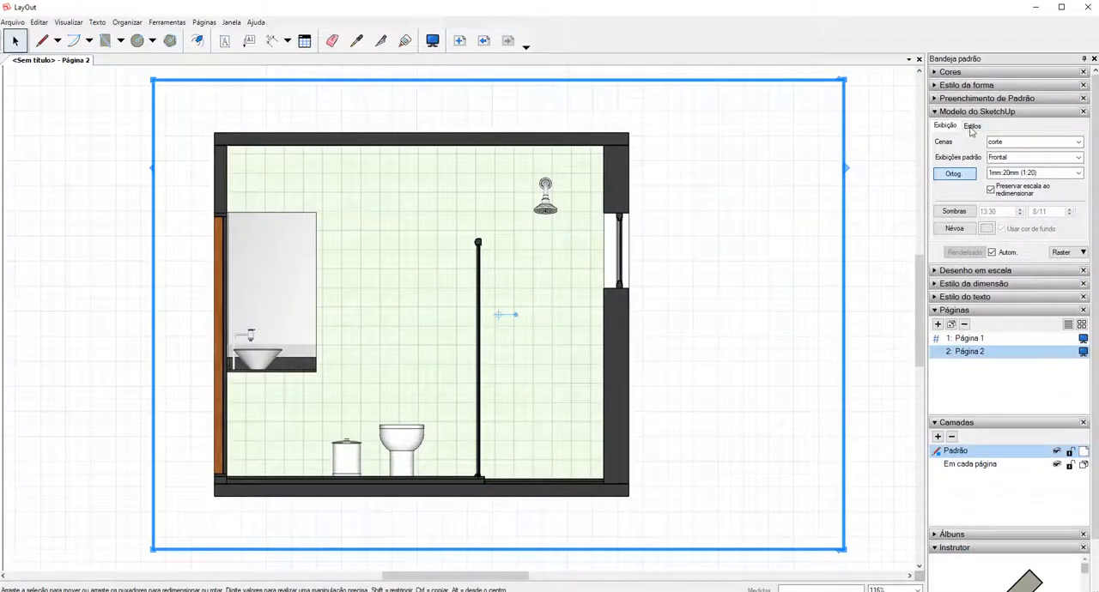
{"action": "left_click", "coordinate": [972, 129]}
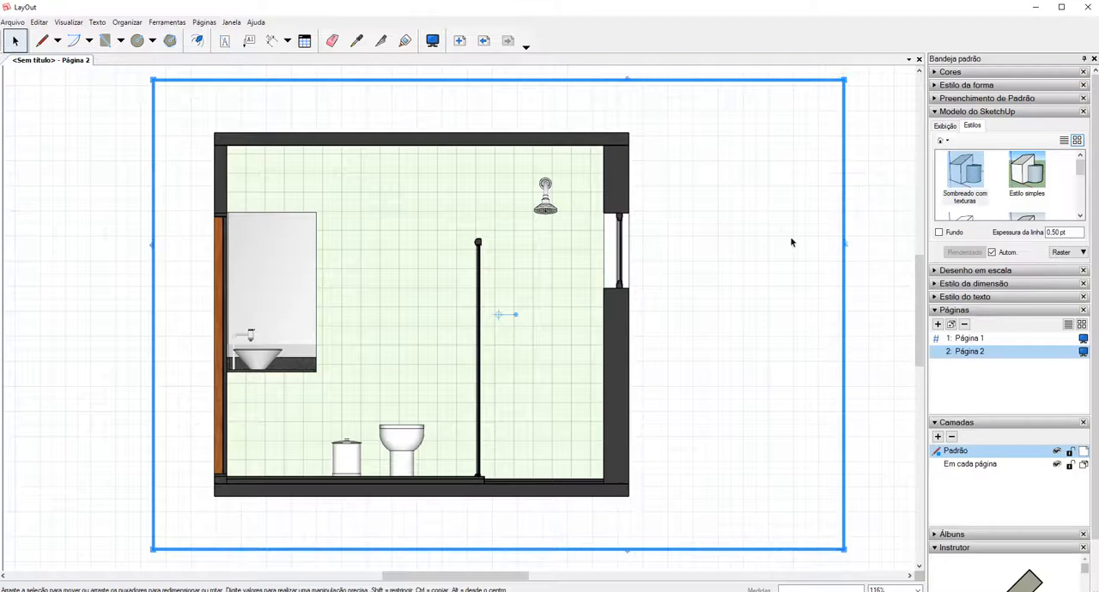
{"action": "left_click", "coordinate": [940, 232]}
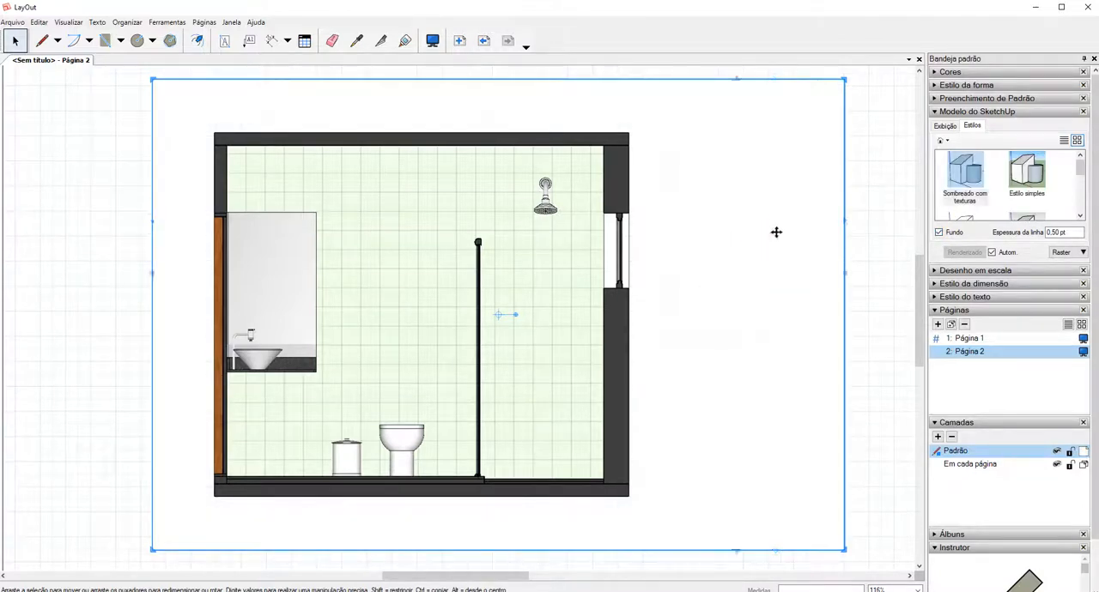
{"action": "left_click", "coordinate": [940, 233]}
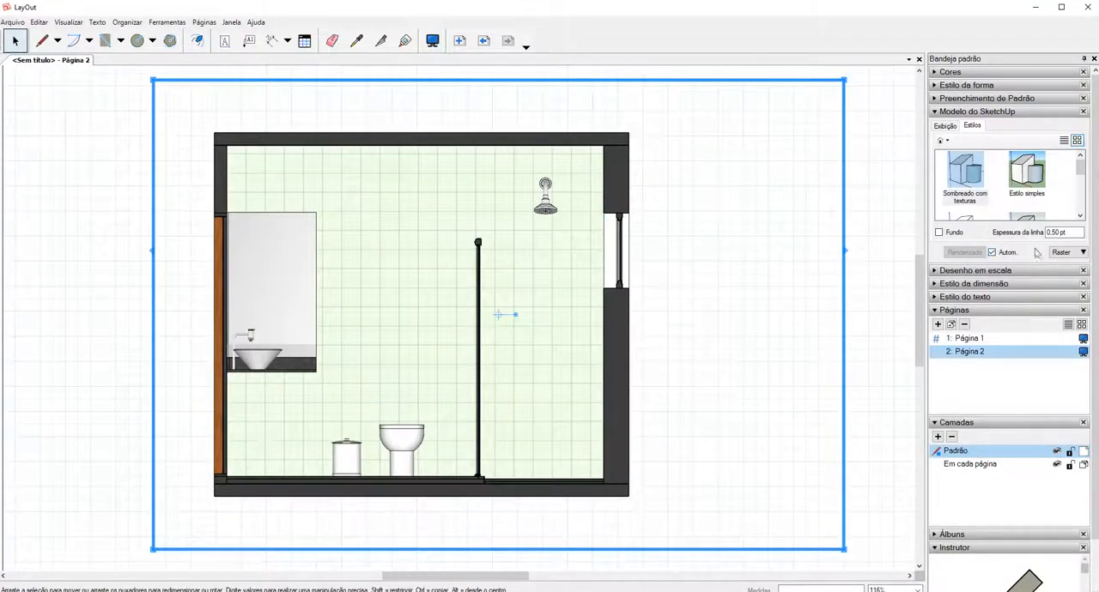
Try Vetorial rendering on the section viewport and inspect the linework around the window.
{"action": "left_click", "coordinate": [1064, 251]}
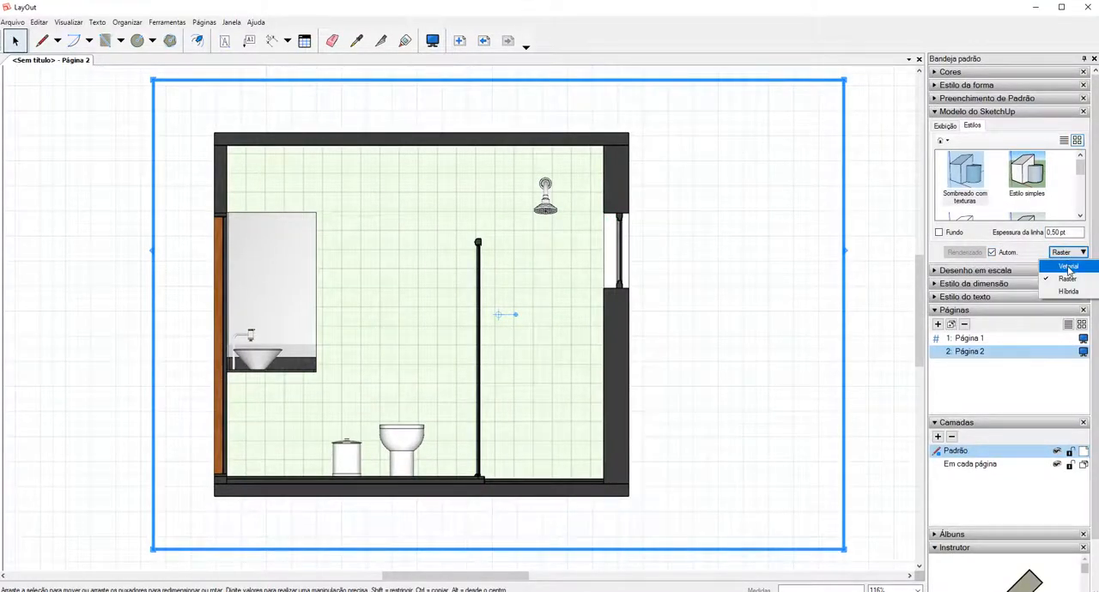
{"action": "left_click", "coordinate": [1068, 267]}
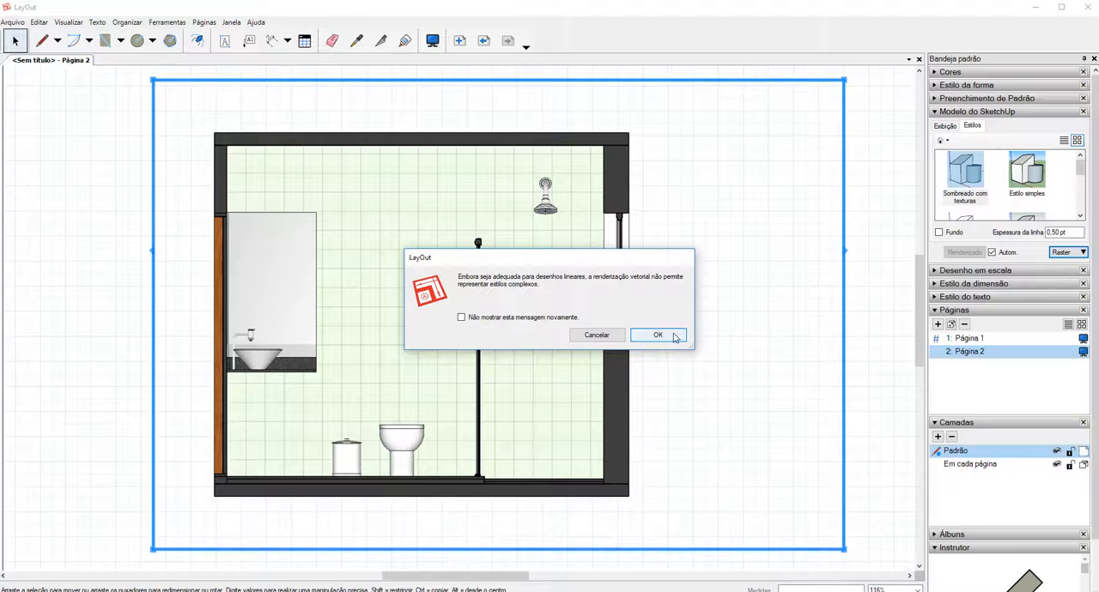
{"action": "left_click", "coordinate": [666, 336]}
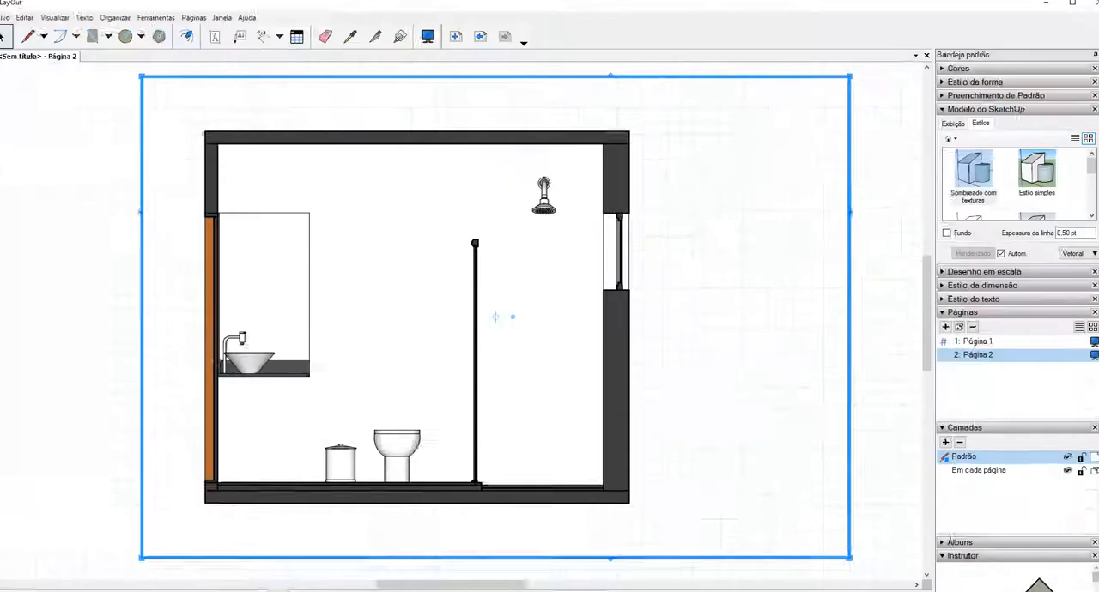
{"action": "key", "text": "ctrl+1"}
{"action": "left_click", "coordinate": [614, 216]}
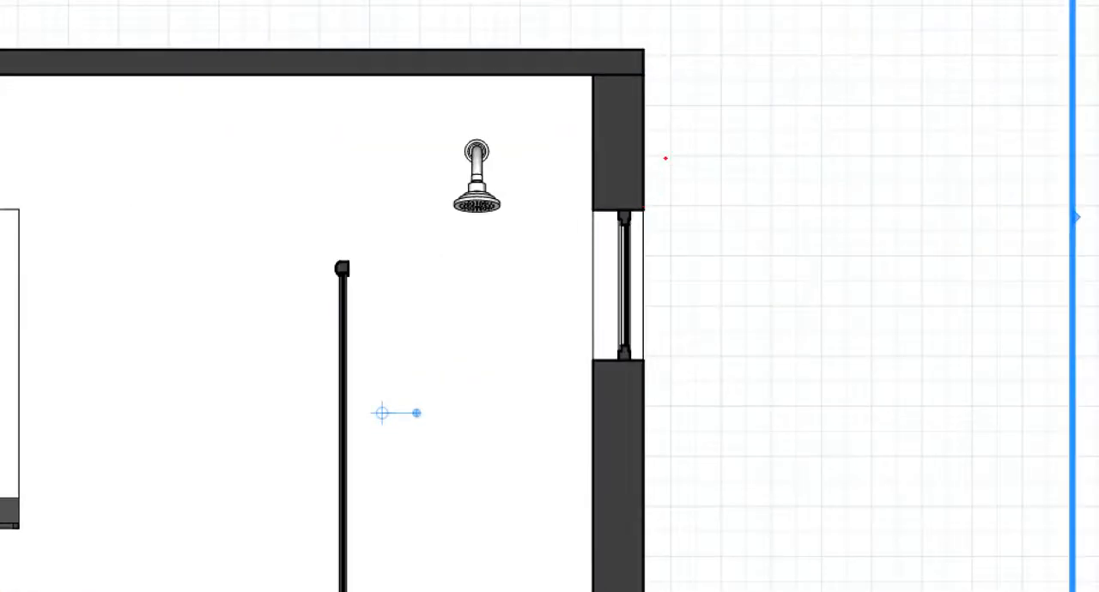
{"action": "mouse_move", "coordinate": [665, 158]}
{"action": "left_mouse_down"}
{"action": "mouse_move", "coordinate": [662, 236]}
{"action": "mouse_move", "coordinate": [658, 168]}
{"action": "left_mouse_up"}
{"action": "key", "text": "Escape"}
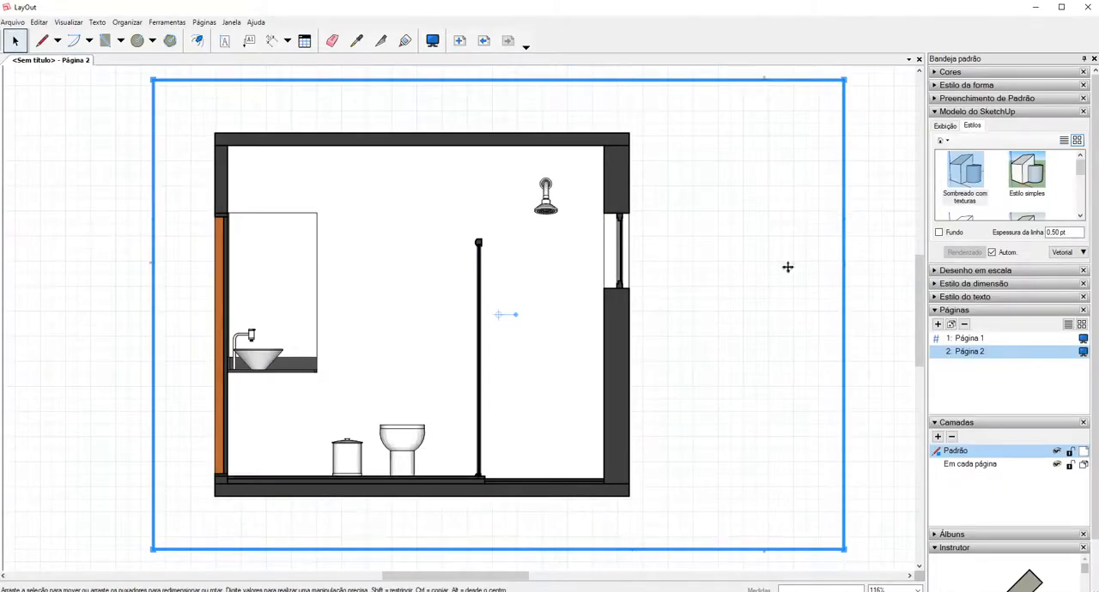
Set the section viewport's rendering mode to Híbrida and accept the slower-rendering notice.
{"action": "left_click", "coordinate": [1065, 252]}
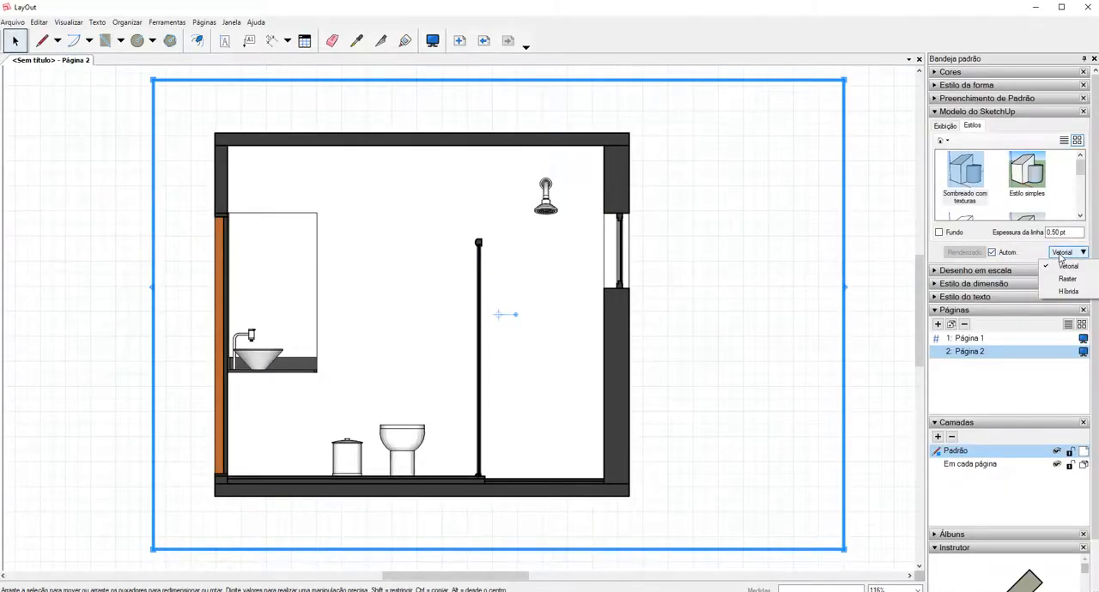
{"action": "left_click", "coordinate": [1068, 292]}
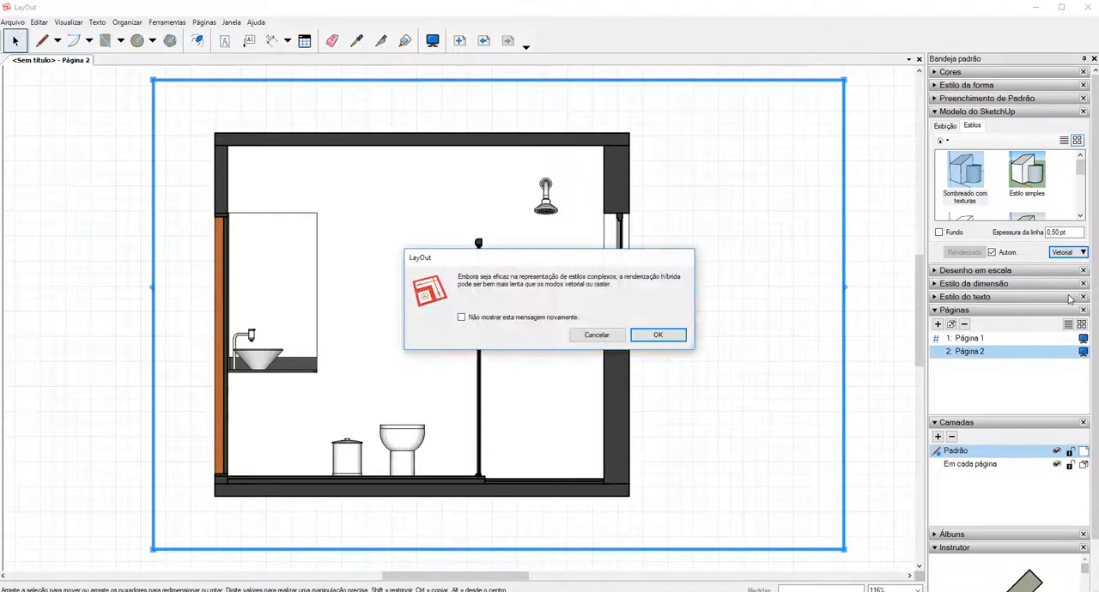
{"action": "left_click", "coordinate": [674, 336]}
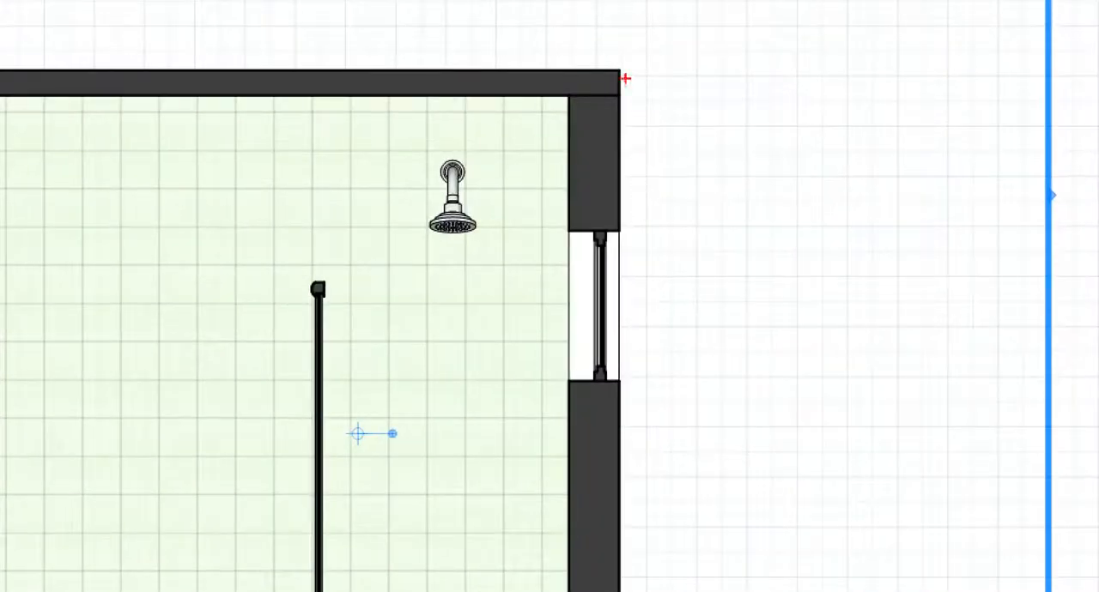
{"action": "mouse_move", "coordinate": [586, 40]}
{"action": "left_mouse_down"}
{"action": "mouse_move", "coordinate": [658, 206]}
{"action": "mouse_move", "coordinate": [606, 47]}
{"action": "left_mouse_up"}
{"action": "left_click_drag", "start_coordinate": [549, 128], "coordinate": [487, 207]}
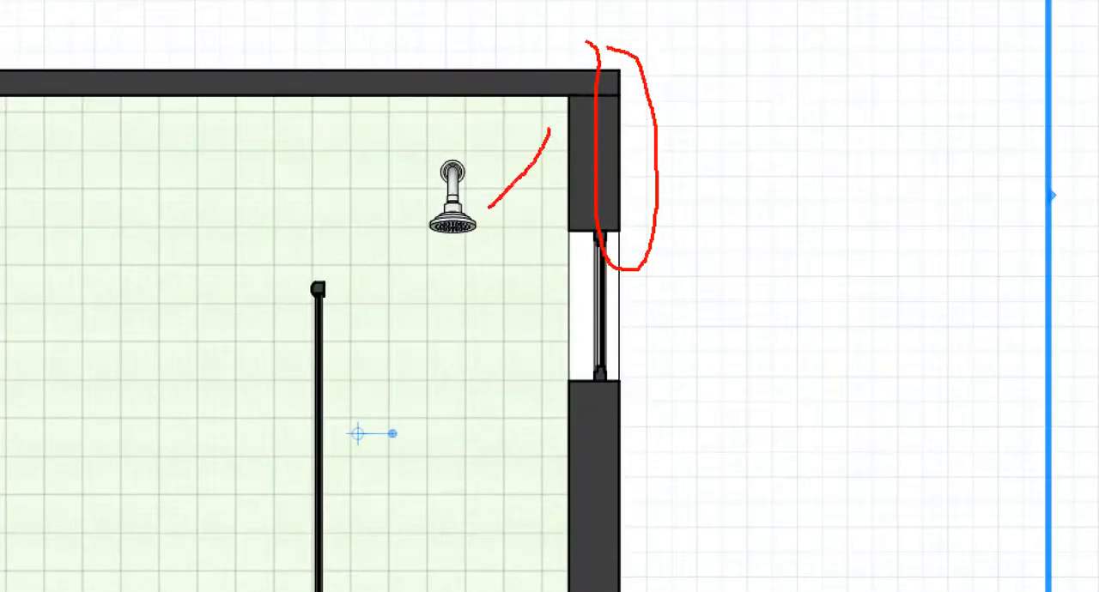
{"action": "mouse_move", "coordinate": [497, 142]}
{"action": "left_mouse_down"}
{"action": "mouse_move", "coordinate": [536, 190]}
{"action": "mouse_move", "coordinate": [564, 155]}
{"action": "mouse_move", "coordinate": [513, 182]}
{"action": "left_mouse_up"}
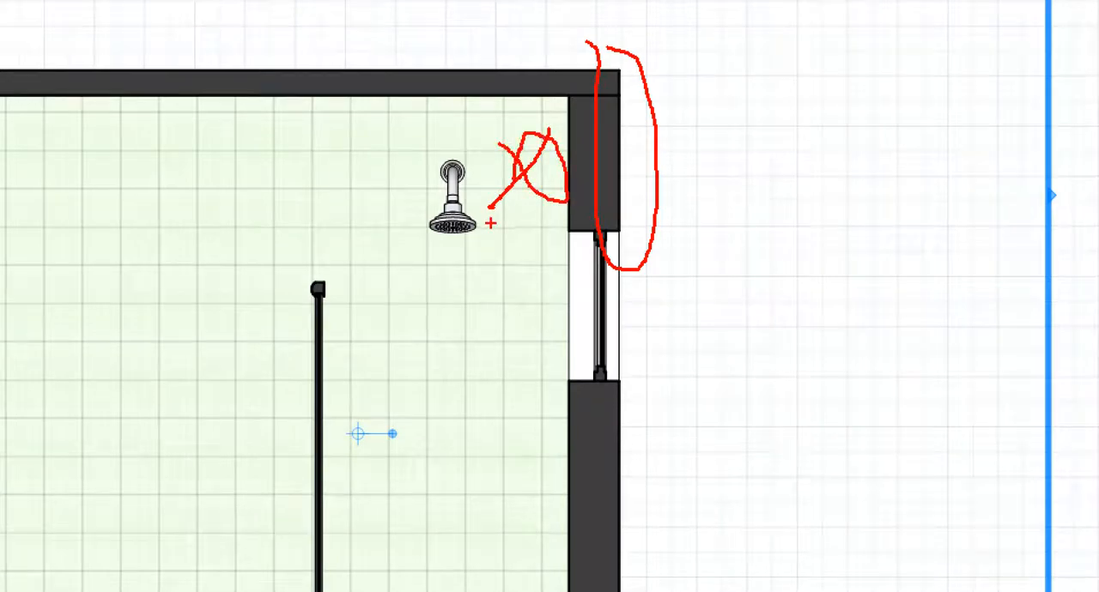
{"action": "key", "text": "Escape"}
{"action": "key", "text": "ctrl+1"}
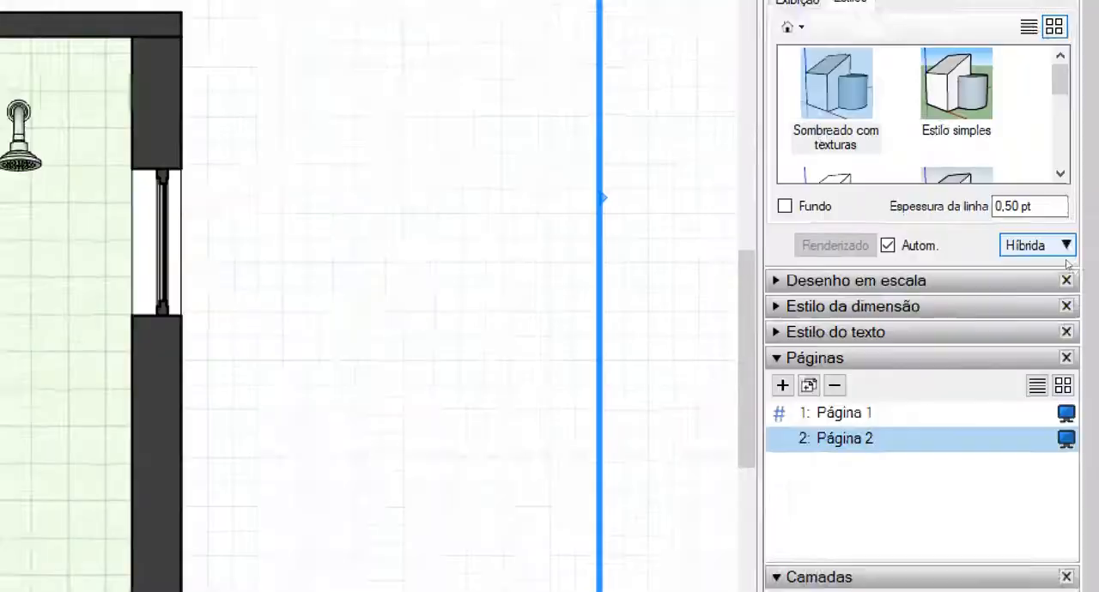
{"action": "left_click", "coordinate": [1063, 252]}
{"action": "left_click_drag", "start_coordinate": [1073, 243], "coordinate": [1036, 256]}
{"action": "left_click_drag", "start_coordinate": [970, 253], "coordinate": [1062, 230]}
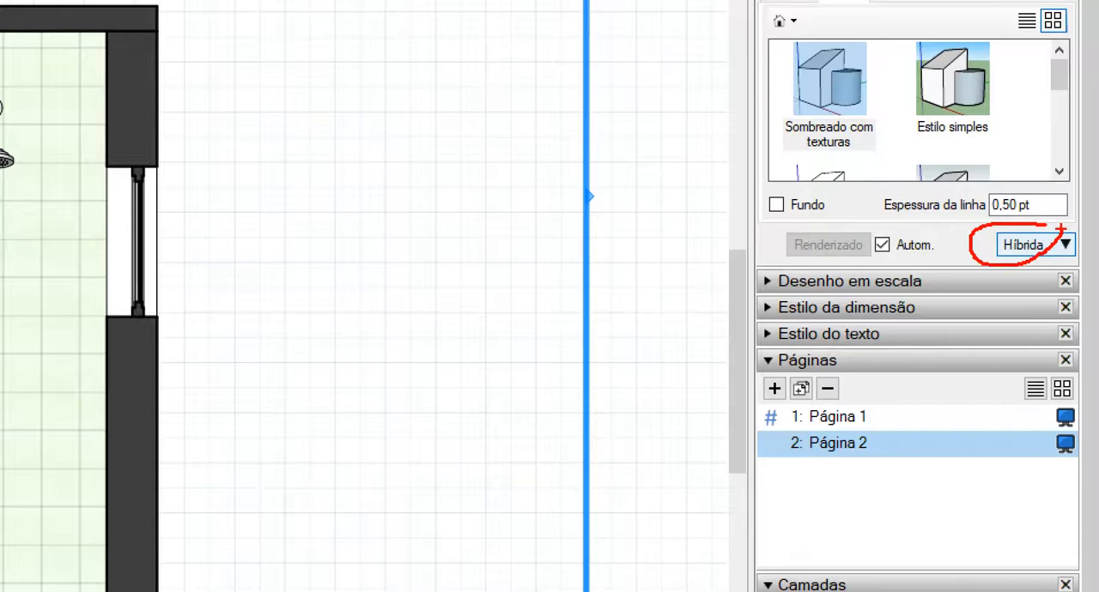
{"action": "key", "text": "Escape"}
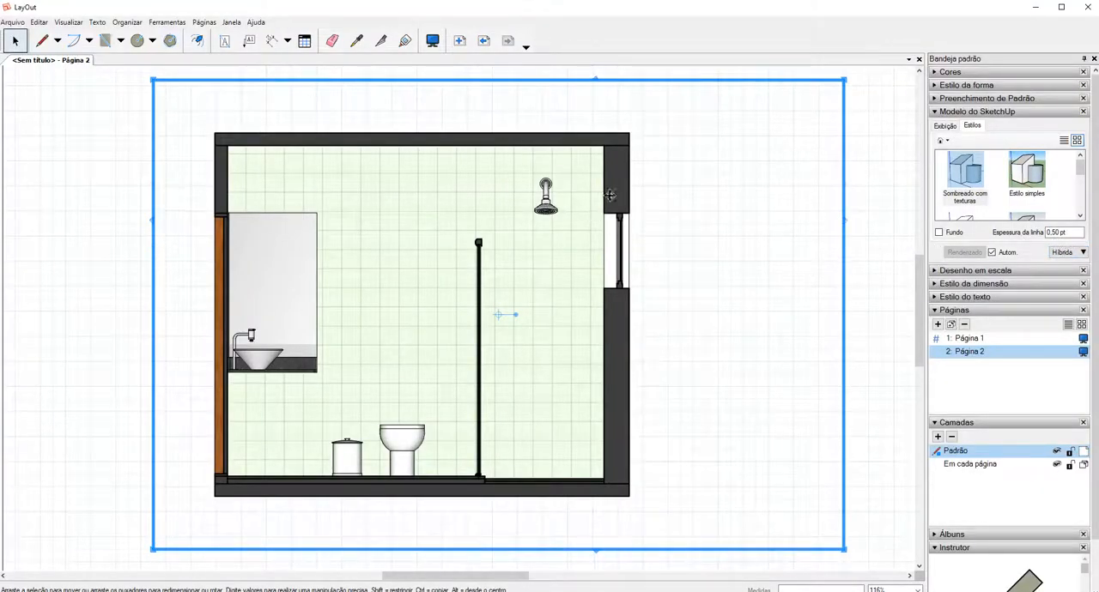
{"action": "key", "text": "ctrl+1"}
{"action": "left_click", "coordinate": [627, 152]}
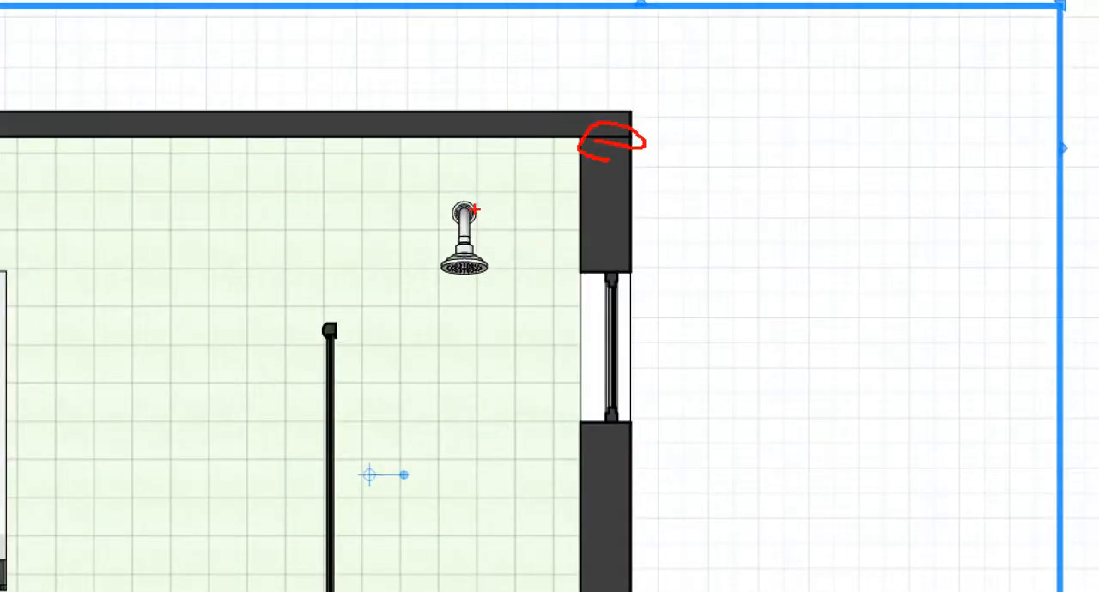
{"action": "mouse_move", "coordinate": [448, 183]}
{"action": "left_mouse_down"}
{"action": "mouse_move", "coordinate": [418, 244]}
{"action": "mouse_move", "coordinate": [484, 203]}
{"action": "left_mouse_up"}
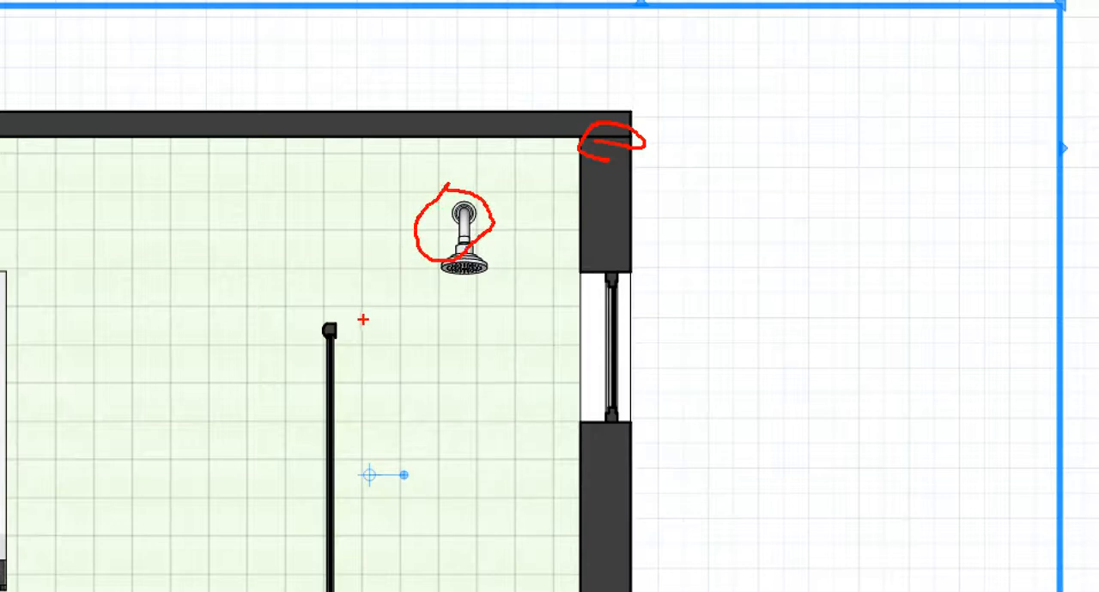
{"action": "mouse_move", "coordinate": [563, 283]}
{"action": "left_mouse_down"}
{"action": "mouse_move", "coordinate": [593, 306]}
{"action": "mouse_move", "coordinate": [555, 293]}
{"action": "left_mouse_up"}
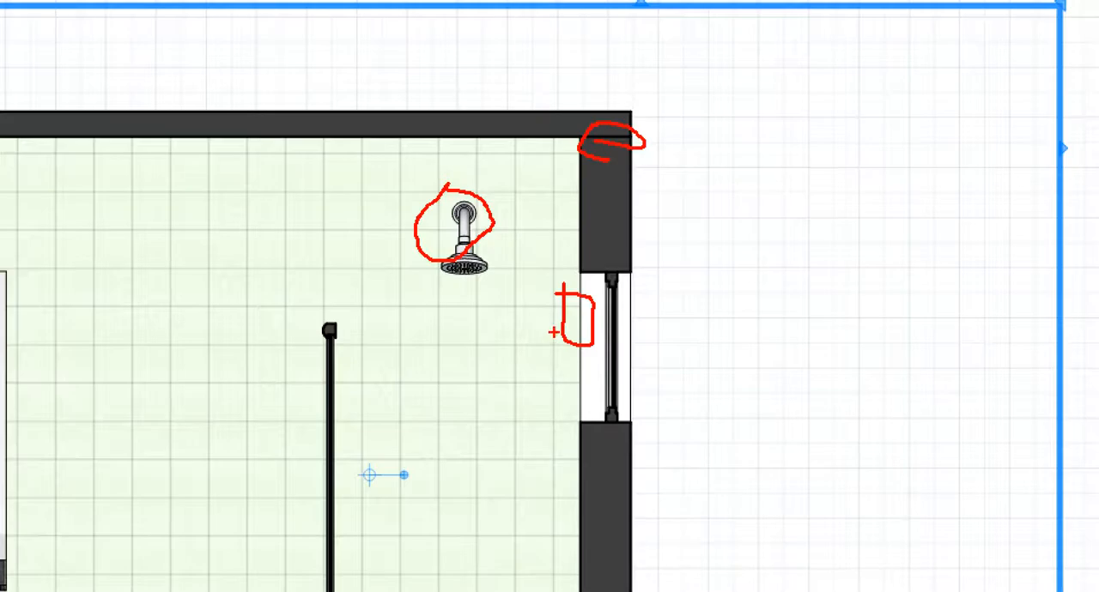
{"action": "key", "text": "Escape"}
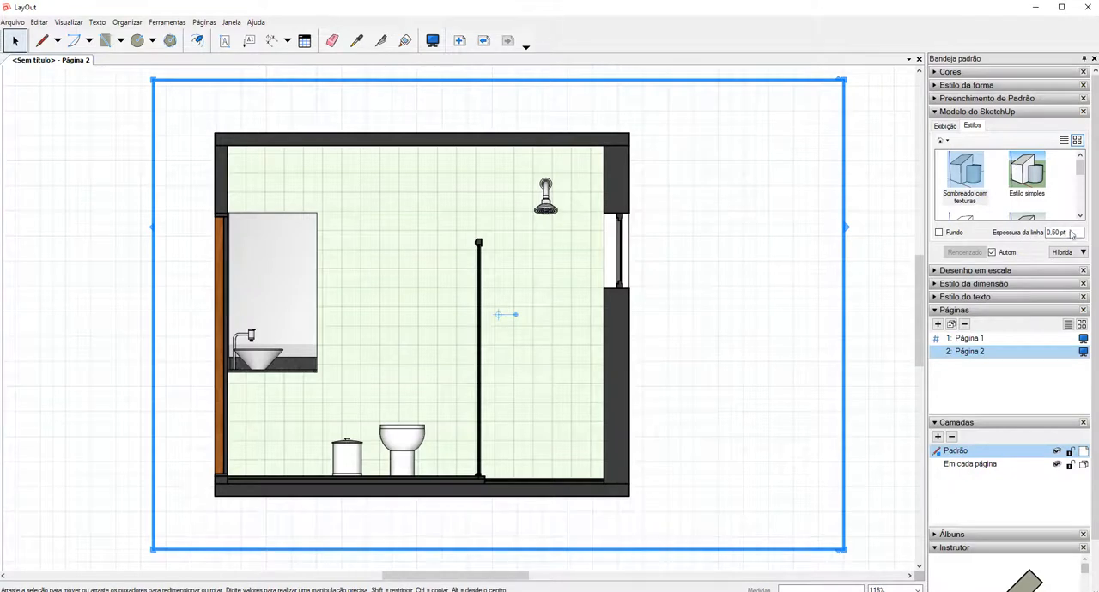
Try a line thickness of 1 pt on the section viewport and inspect the window's linework.
{"action": "left_click_drag", "start_coordinate": [1070, 231], "coordinate": [1010, 235]}
{"action": "type", "text": "1"}
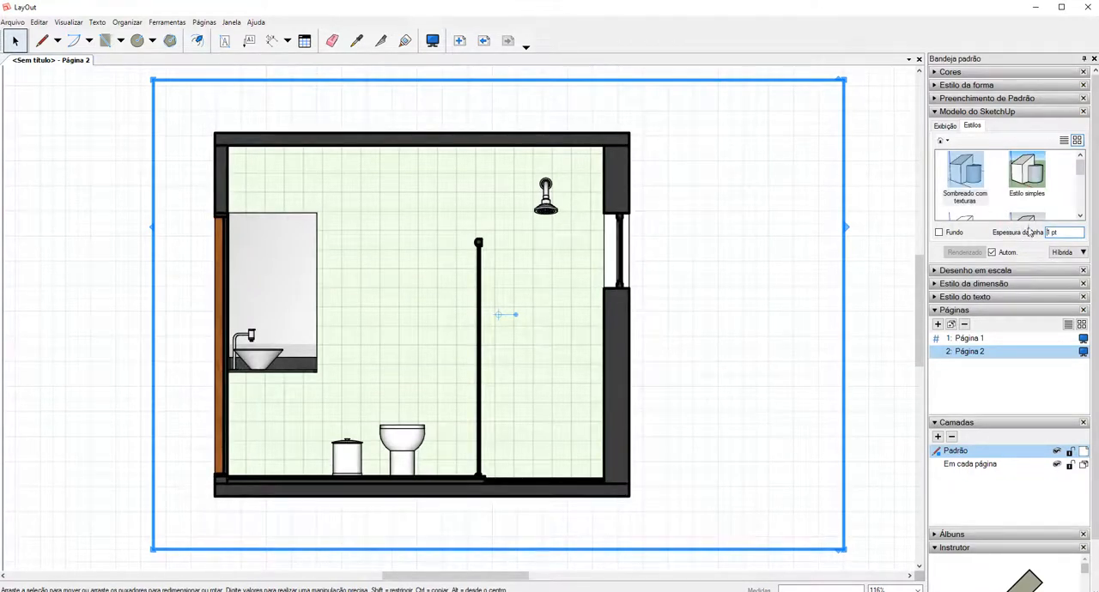
{"action": "key", "text": "ctrl+1"}
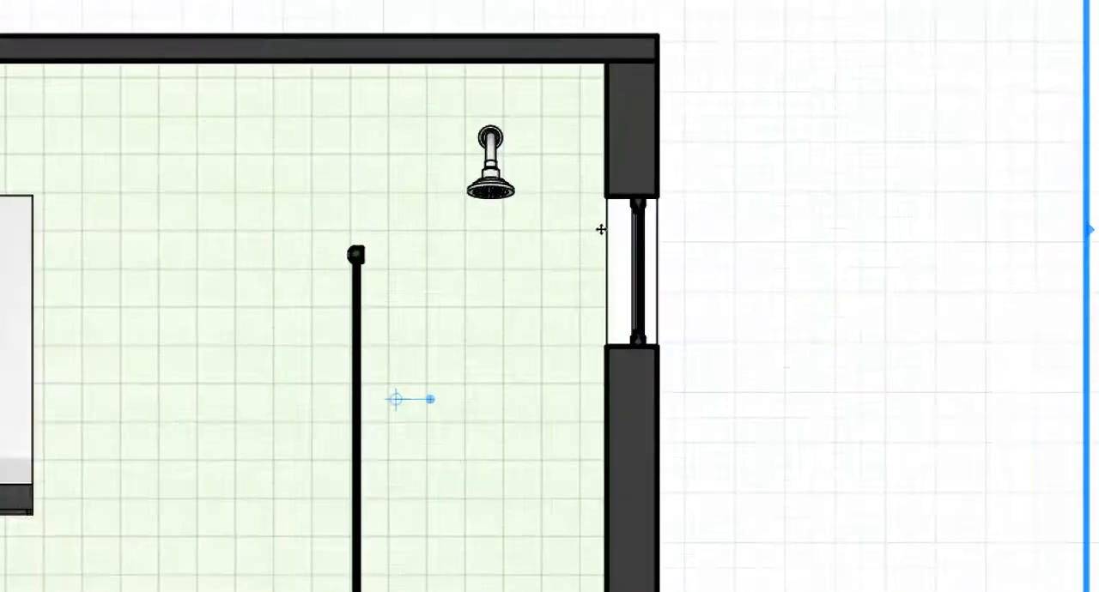
{"action": "left_click", "coordinate": [610, 221]}
{"action": "mouse_move", "coordinate": [586, 168]}
{"action": "left_mouse_down"}
{"action": "mouse_move", "coordinate": [582, 239]}
{"action": "mouse_move", "coordinate": [589, 166]}
{"action": "left_mouse_up"}
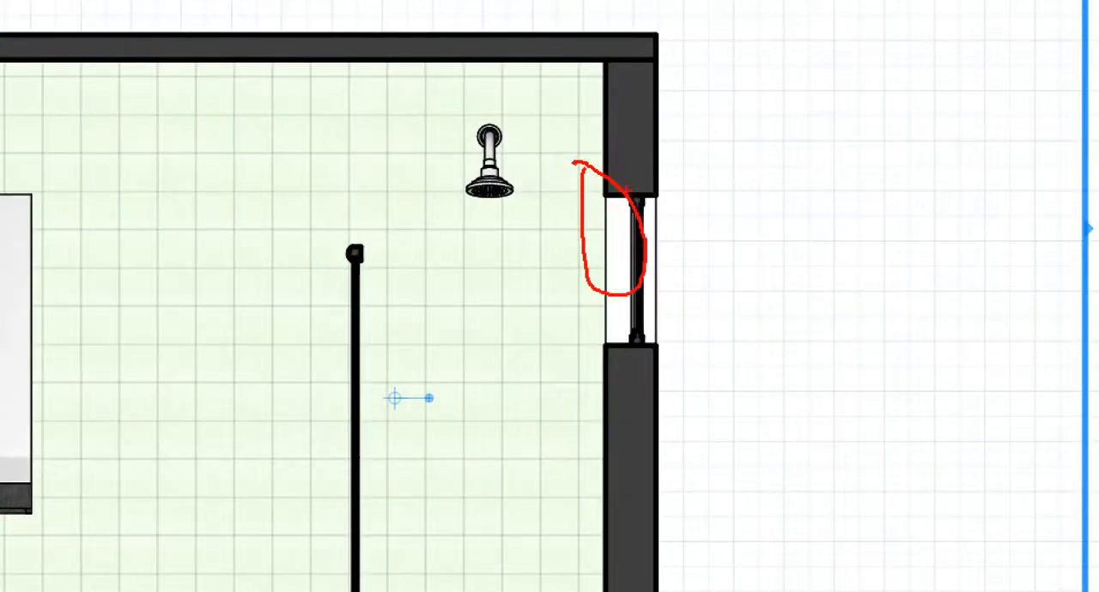
{"action": "key", "text": "Escape"}
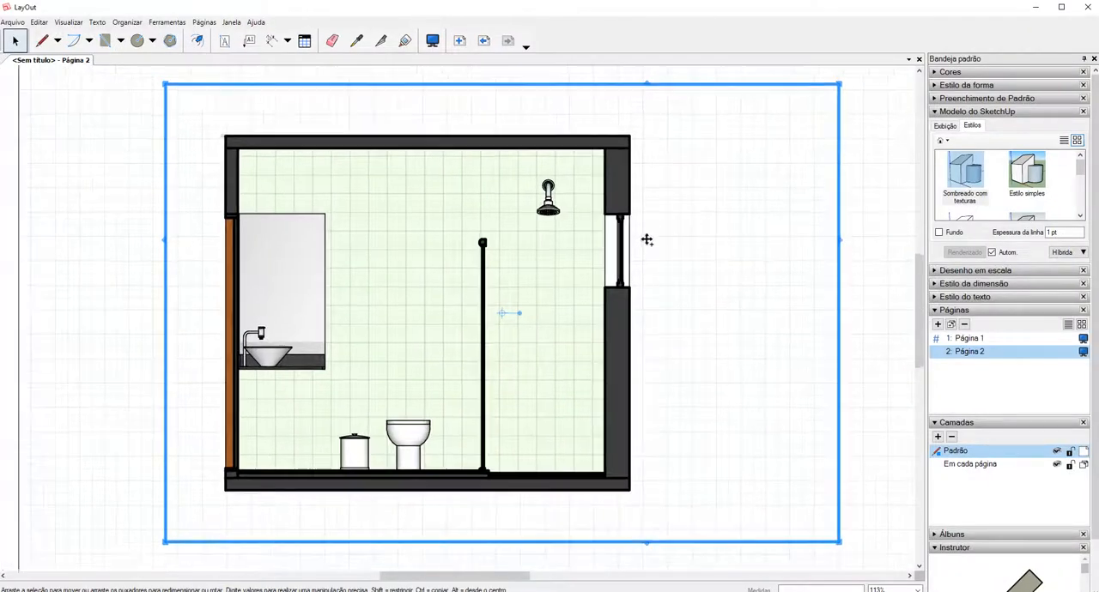
Set the section viewport's line thickness to 0.5 pt, check the linework and deselect the viewport.
{"action": "scroll", "coordinate": [647, 241], "scroll_direction": "down", "scroll_amount": 3}
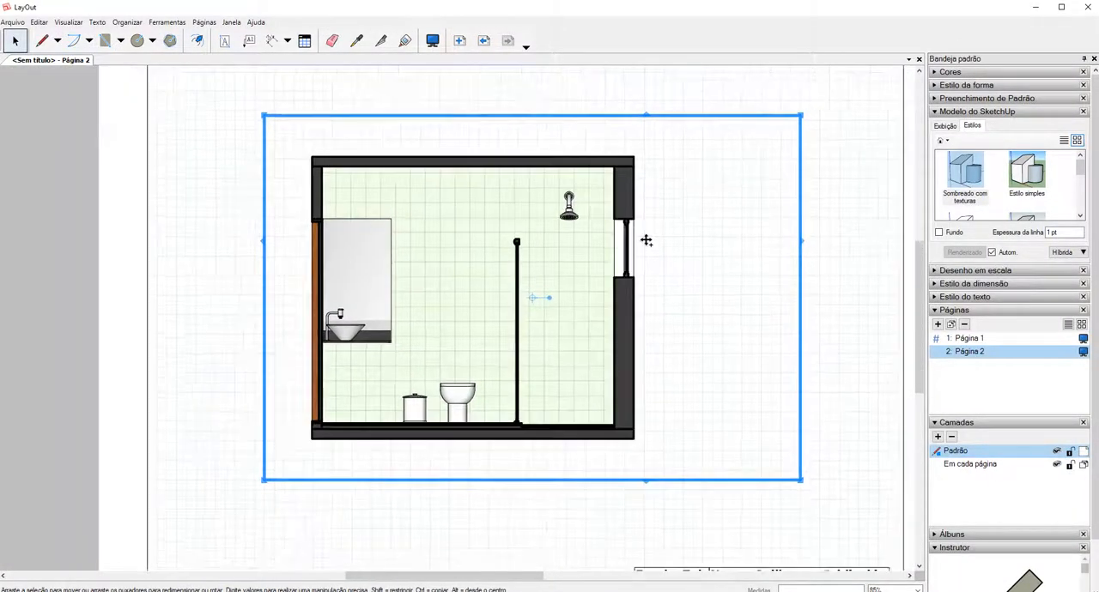
{"action": "left_click", "coordinate": [1061, 233]}
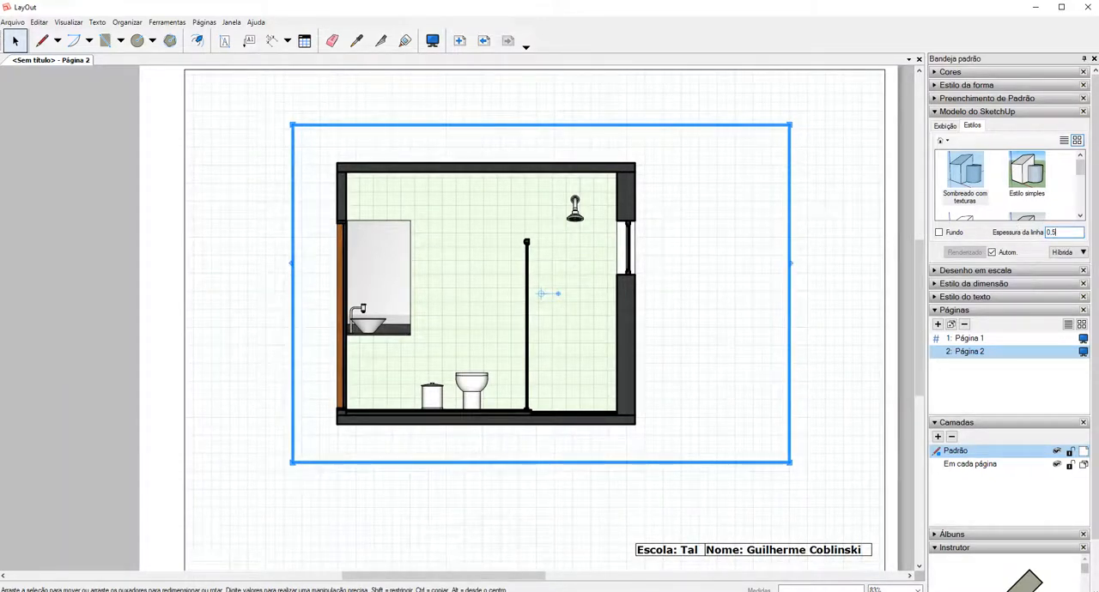
{"action": "type", "text": "0.5"}
{"action": "key", "text": "Return"}
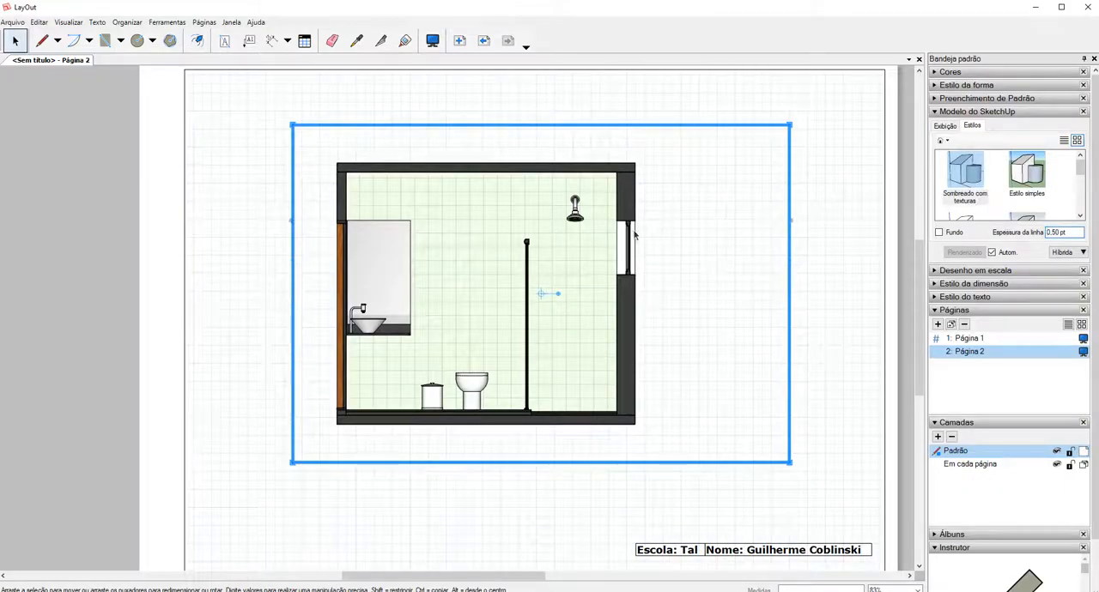
{"action": "scroll", "coordinate": [634, 233], "scroll_direction": "up", "scroll_amount": 1}
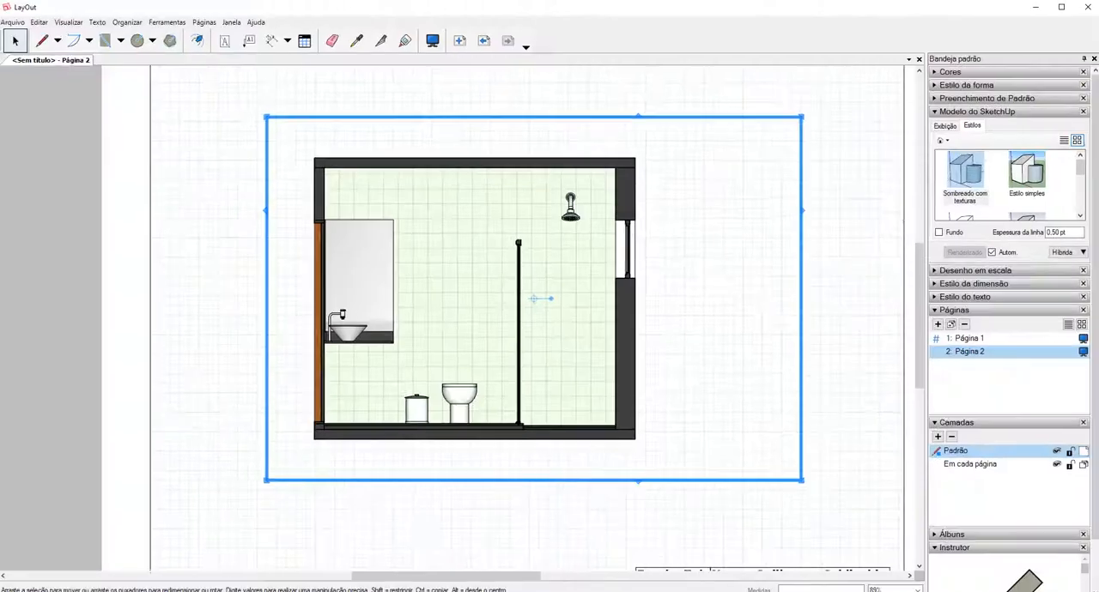
{"action": "left_click_drag", "start_coordinate": [1047, 232], "coordinate": [1063, 230]}
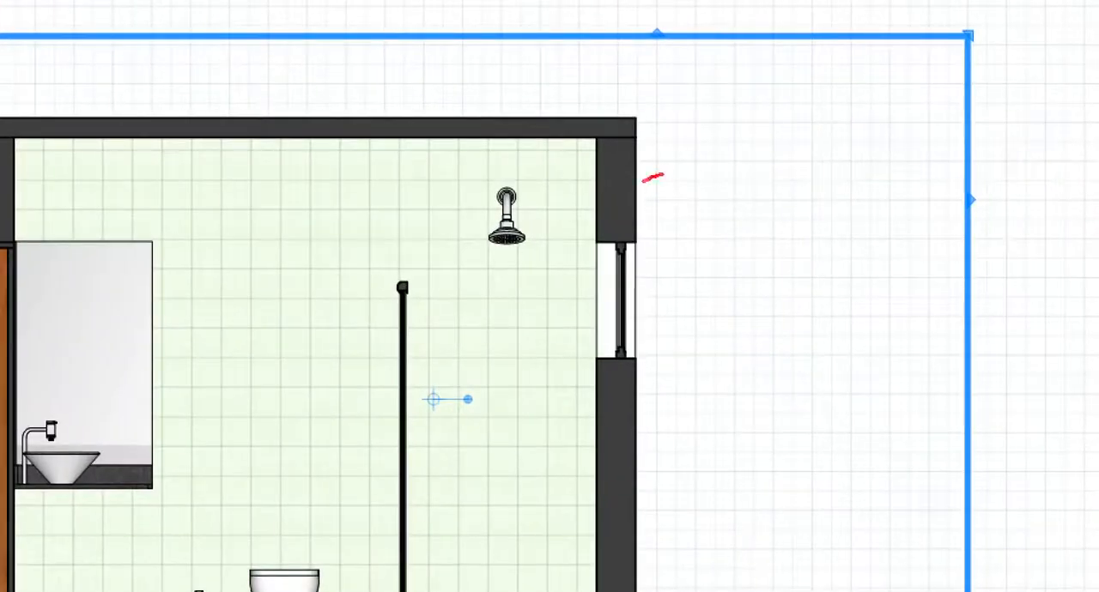
{"action": "mouse_move", "coordinate": [663, 175]}
{"action": "left_mouse_down"}
{"action": "mouse_move", "coordinate": [613, 236]}
{"action": "mouse_move", "coordinate": [646, 172]}
{"action": "left_mouse_up"}
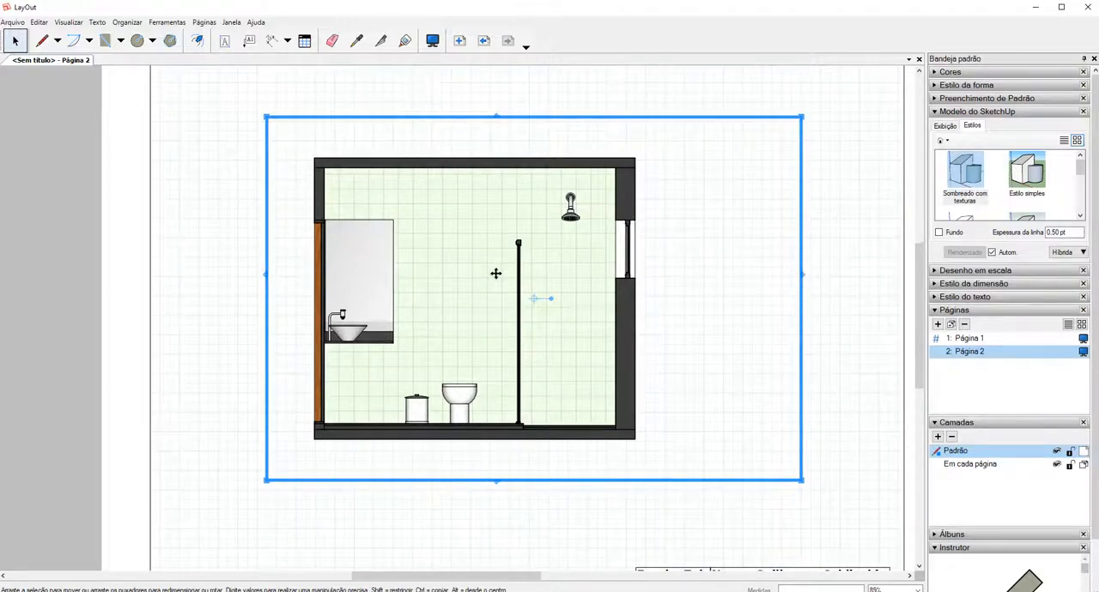
{"action": "scroll", "coordinate": [496, 273], "scroll_direction": "down", "scroll_amount": 3}
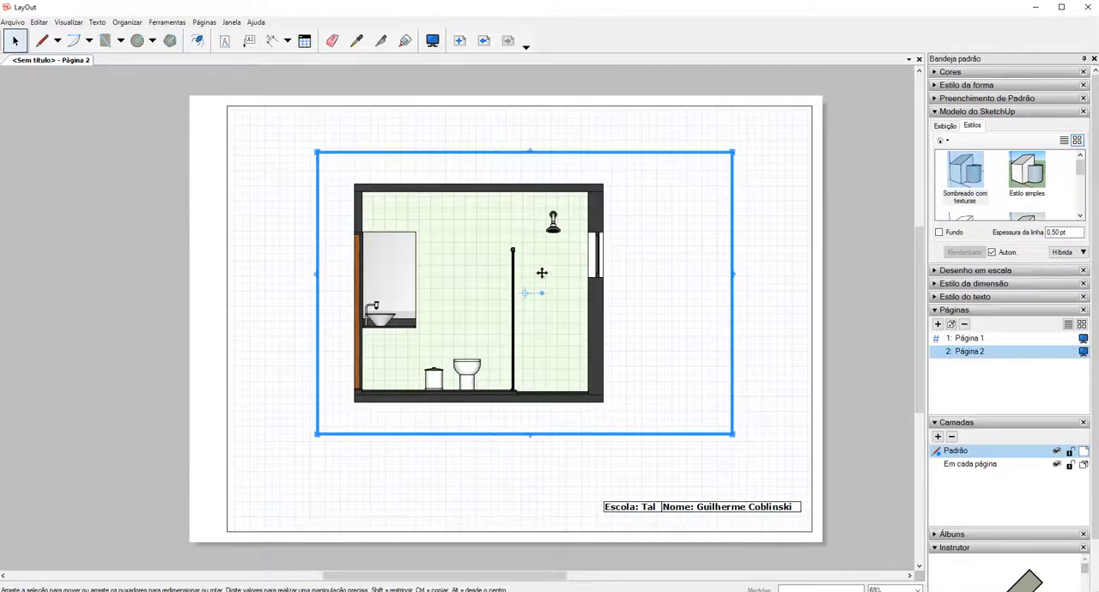
{"action": "left_click", "coordinate": [793, 267]}
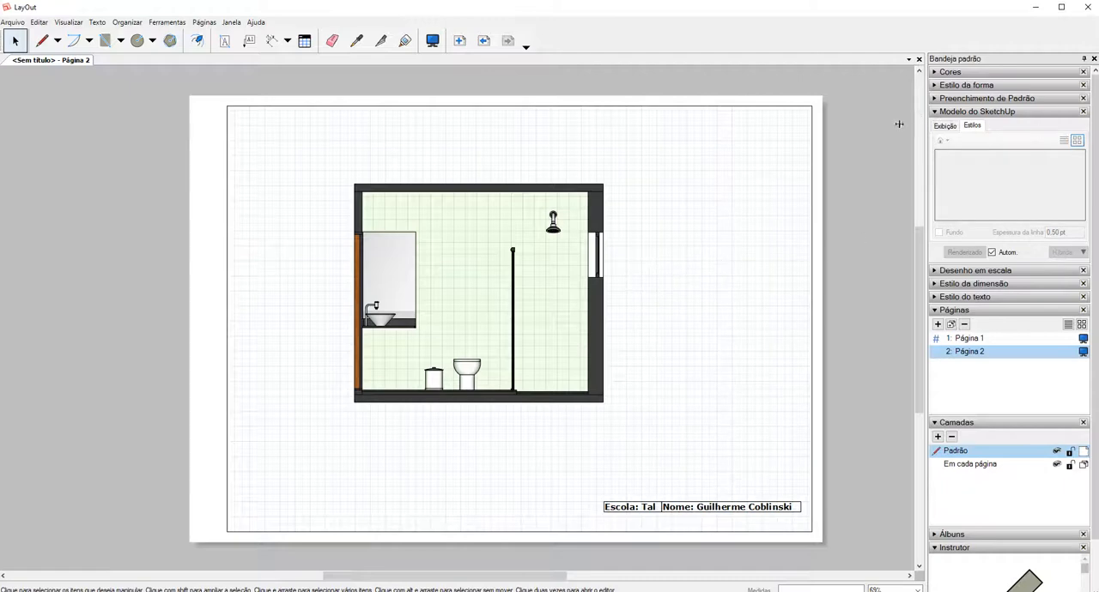
Set the rendering mode of the floor plan viewport on Página 1 to Híbrida.
{"action": "left_click", "coordinate": [573, 242]}
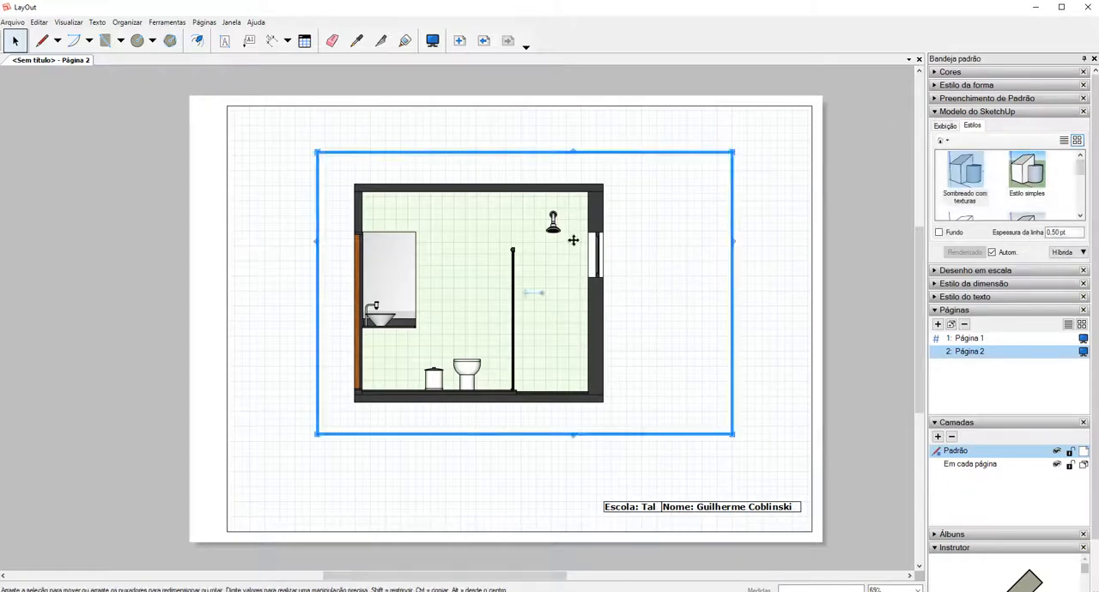
{"action": "left_click", "coordinate": [970, 339]}
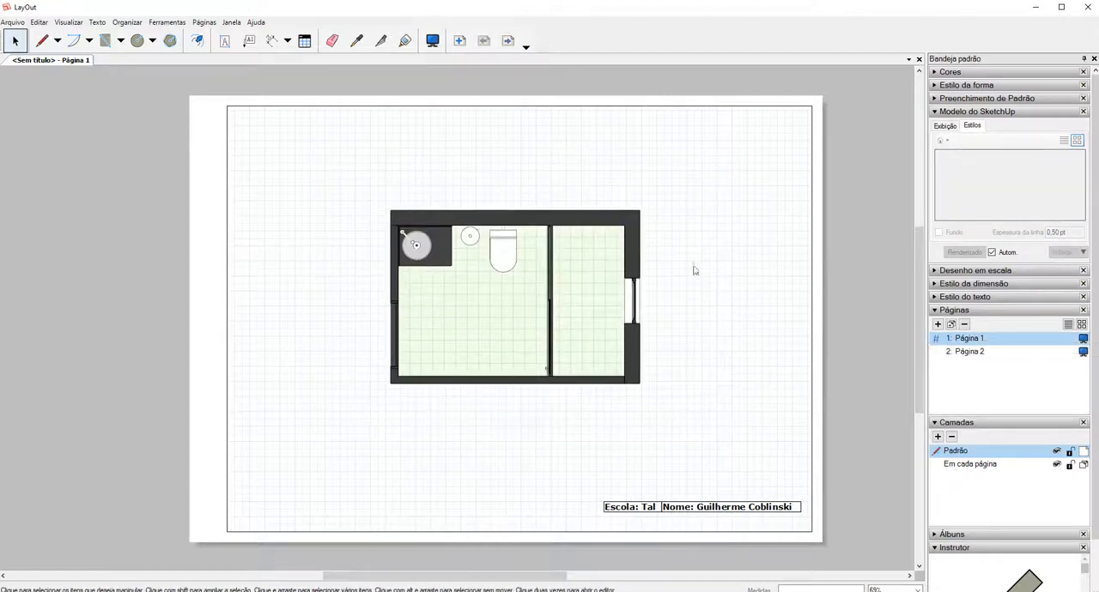
{"action": "left_click", "coordinate": [633, 248]}
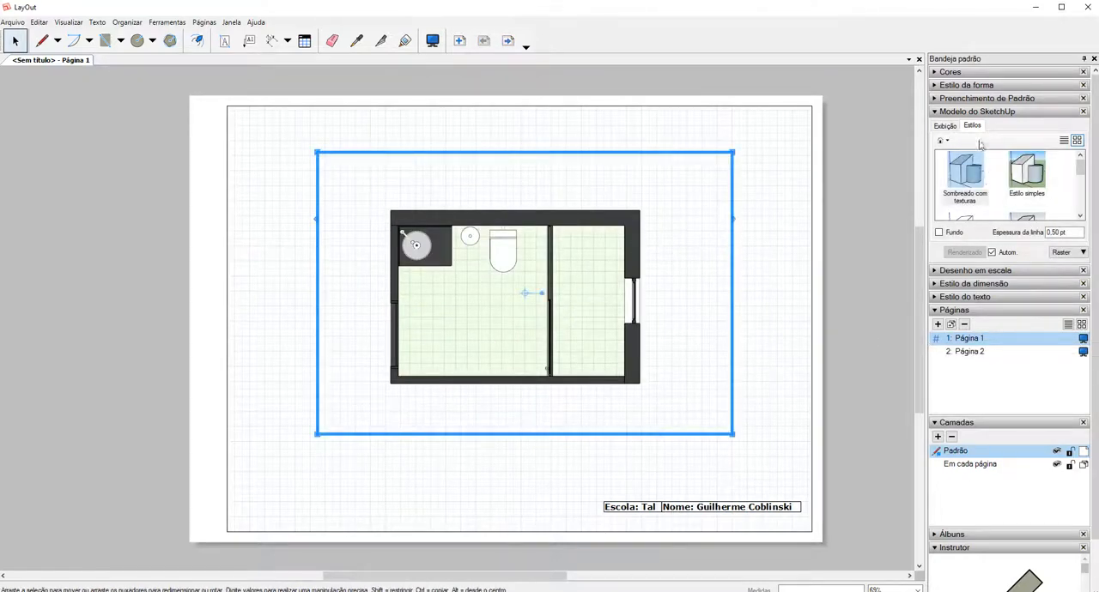
{"action": "left_click", "coordinate": [1071, 255]}
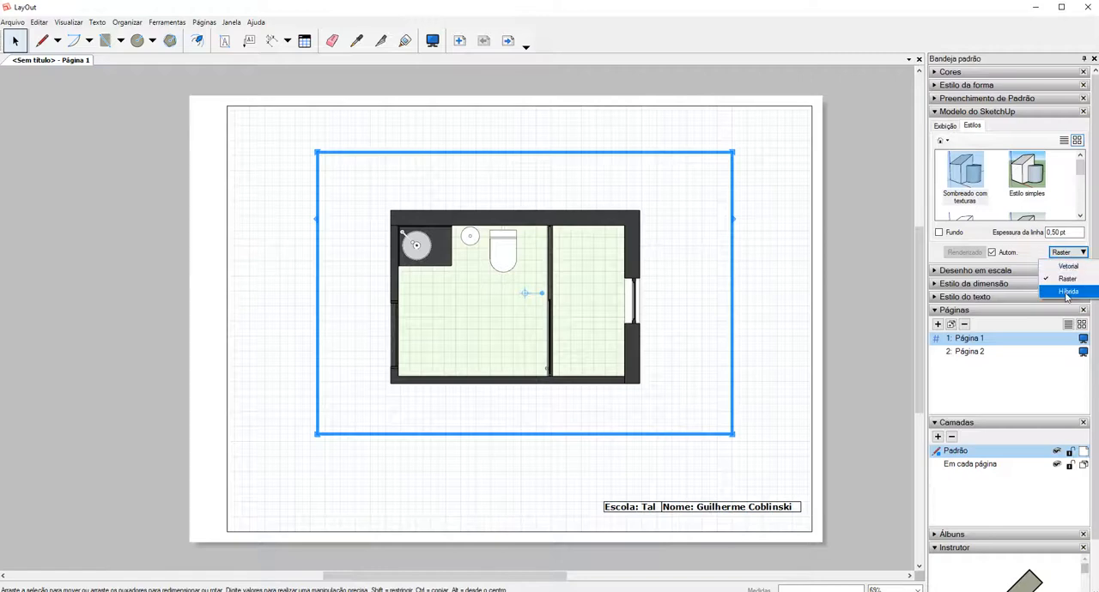
{"action": "left_click", "coordinate": [1066, 293]}
{"action": "left_click", "coordinate": [658, 335]}
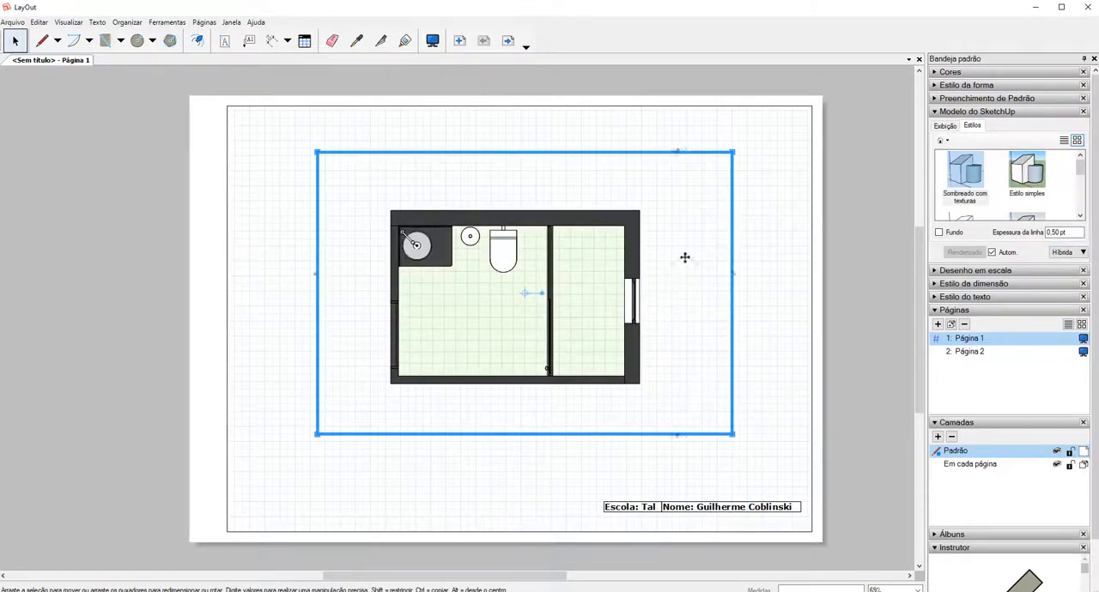
Dimension the bathroom's interior length between the inner faces of its end walls, placing the dimension line above the plan.
{"action": "left_click", "coordinate": [277, 47]}
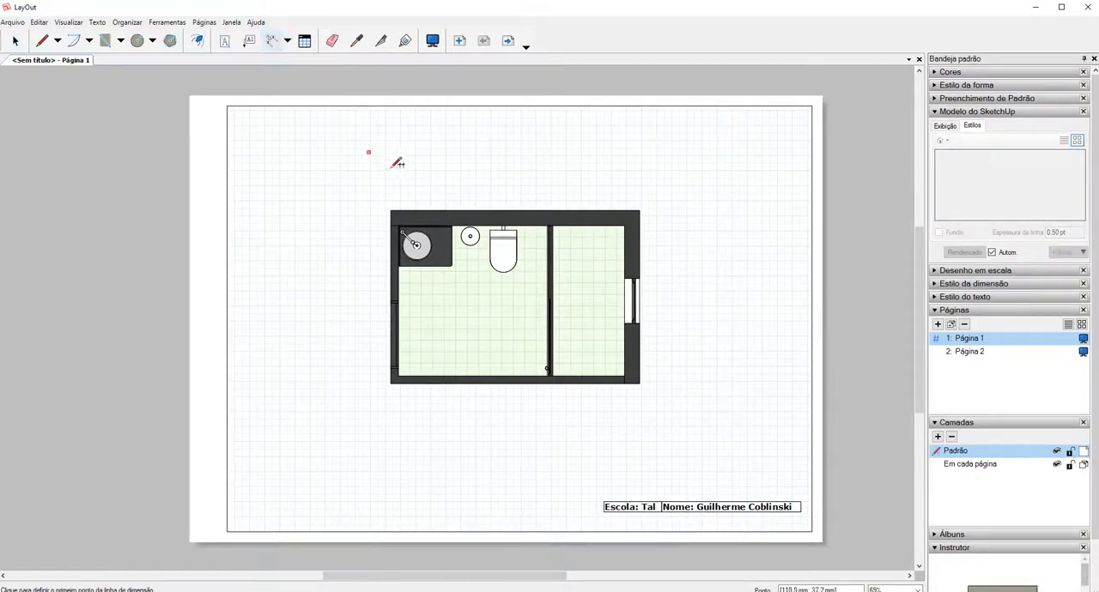
{"action": "scroll", "coordinate": [403, 215], "scroll_direction": "up", "scroll_amount": 2}
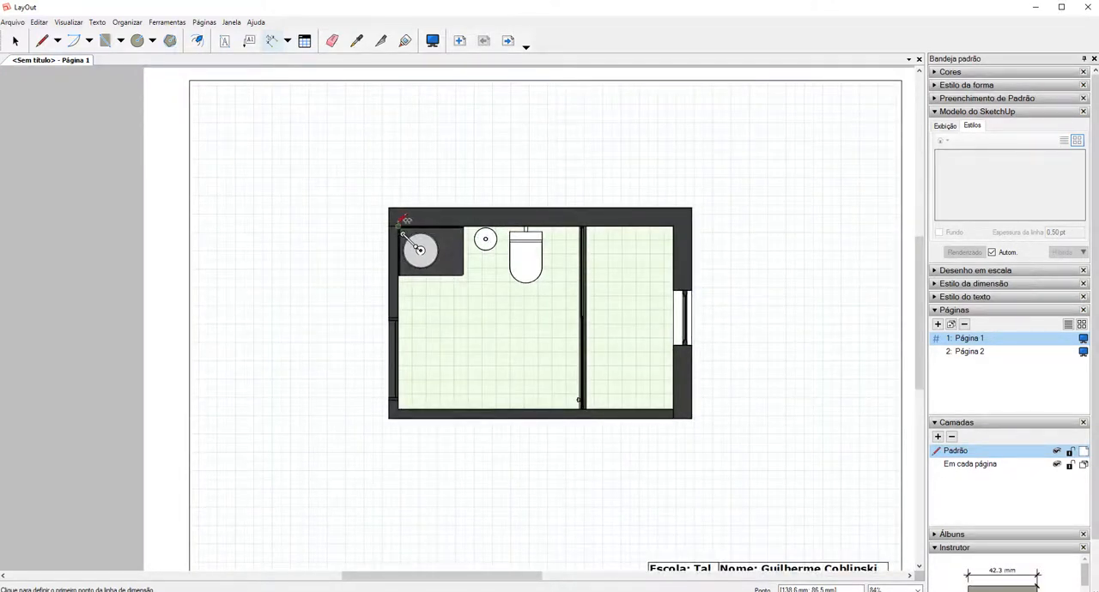
{"action": "left_click", "coordinate": [403, 222]}
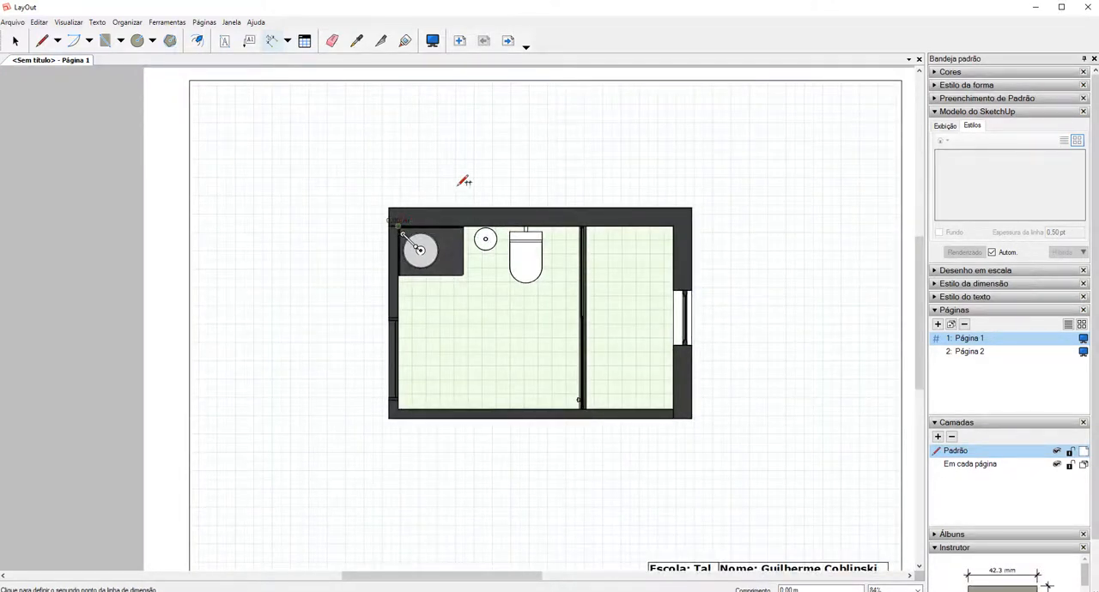
{"action": "left_click", "coordinate": [676, 227]}
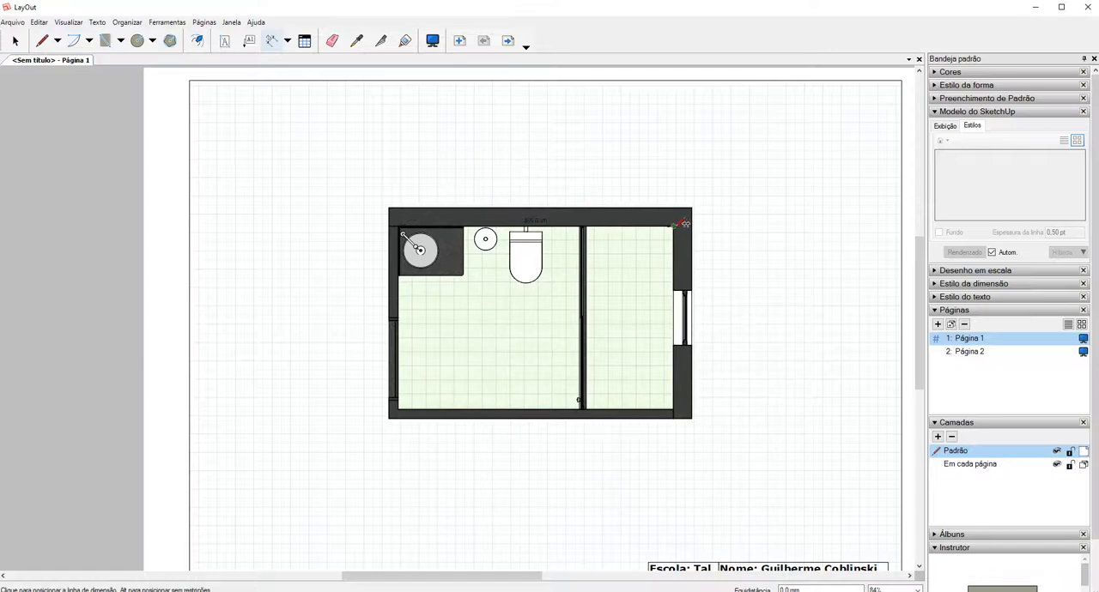
{"action": "left_click", "coordinate": [690, 167]}
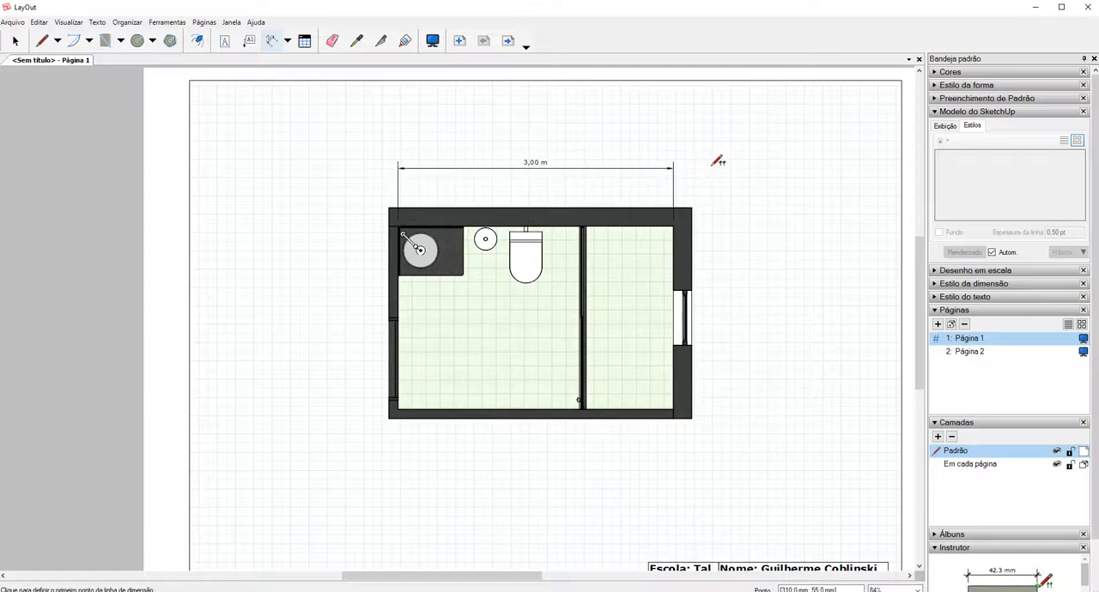
Dimension the bathroom's interior width along the window wall, placing the dimension line outside that wall.
{"action": "left_click", "coordinate": [672, 228]}
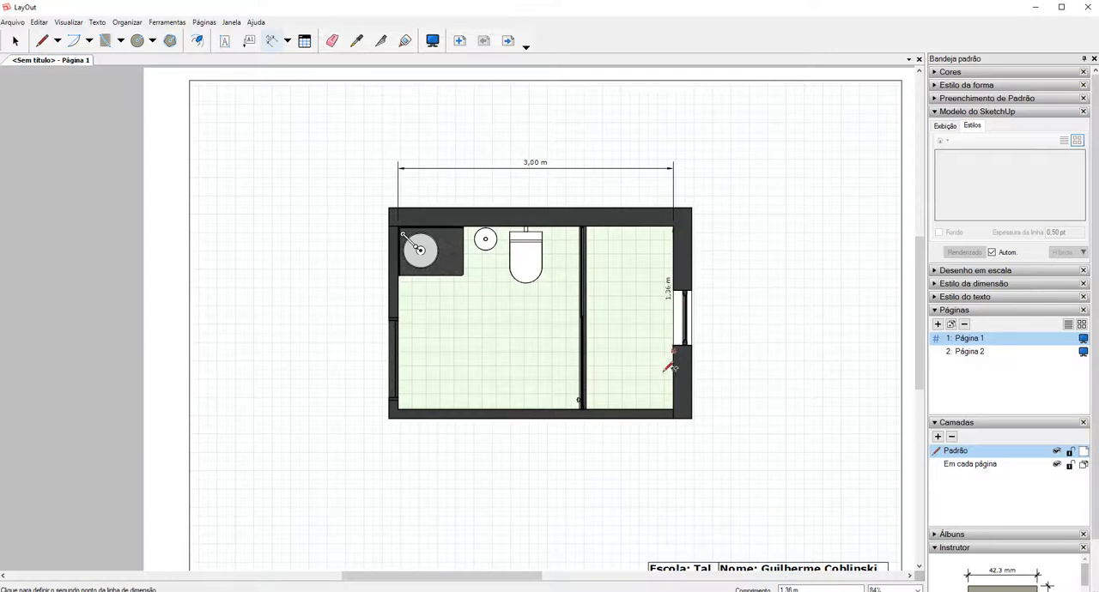
{"action": "left_click", "coordinate": [673, 408]}
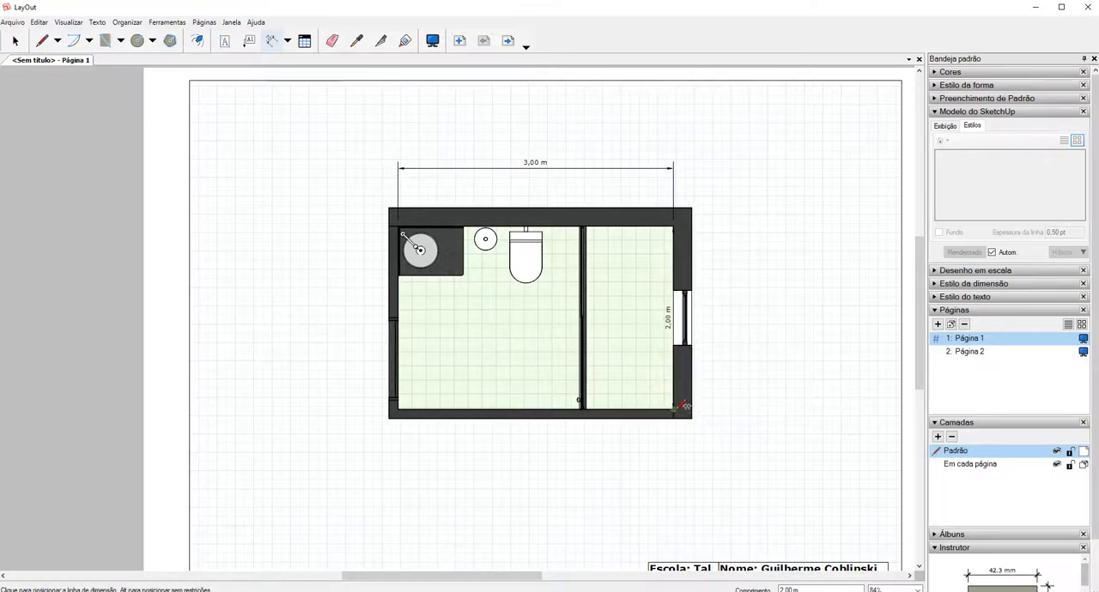
{"action": "left_click", "coordinate": [732, 393]}
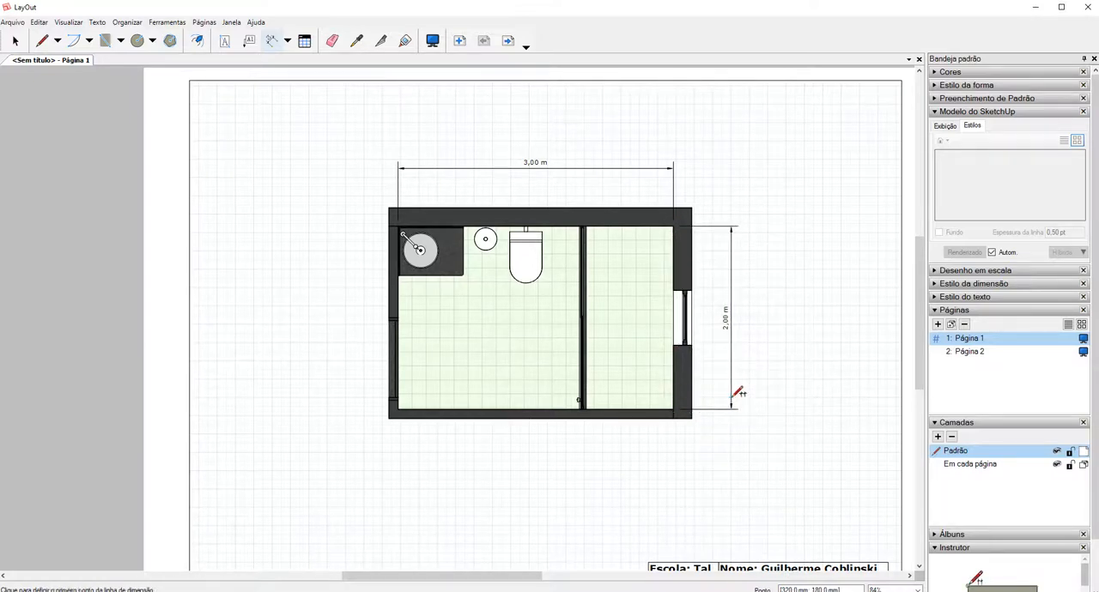
{"action": "key", "text": "space"}
Shorten both extension lines of the dimension above the plan so they end clear of the wall, and deselect it.
{"action": "scroll", "coordinate": [665, 193], "scroll_direction": "up", "scroll_amount": 3}
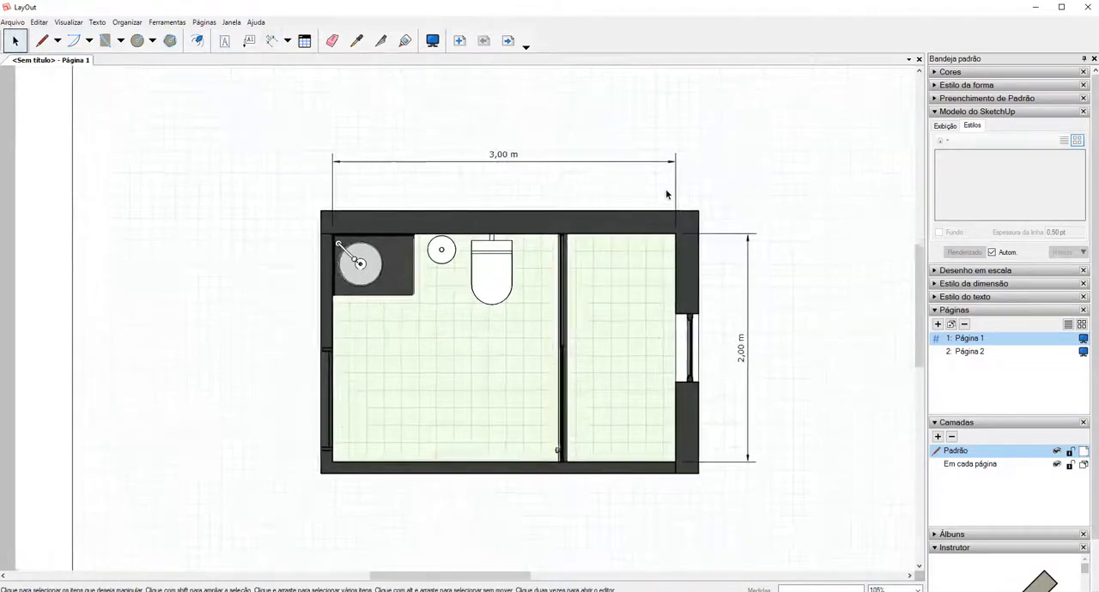
{"action": "scroll", "coordinate": [671, 228], "scroll_direction": "up", "scroll_amount": 2}
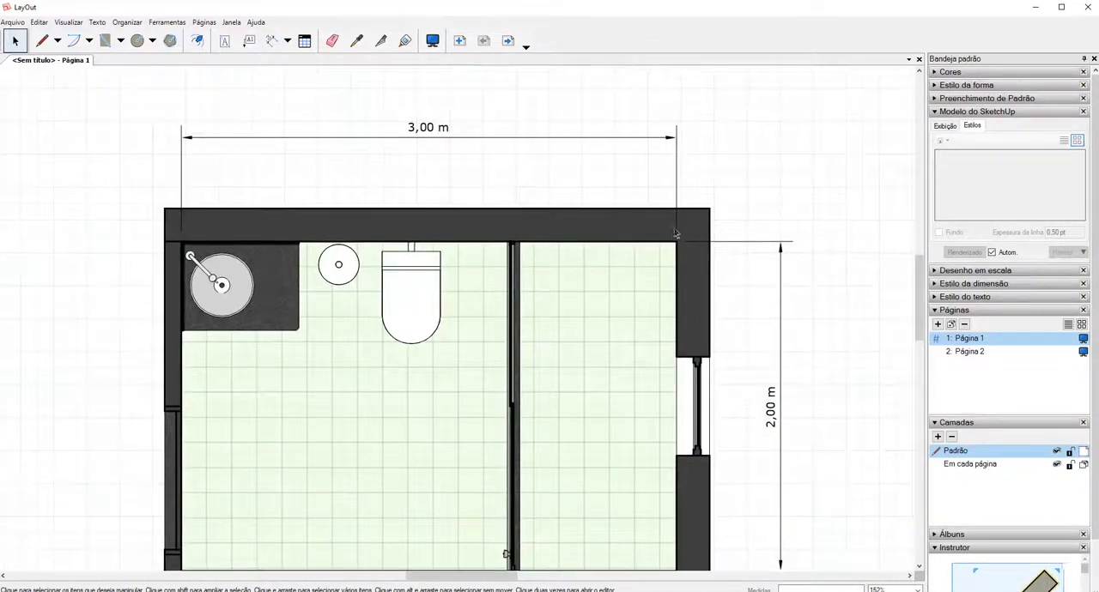
{"action": "left_click", "coordinate": [662, 139]}
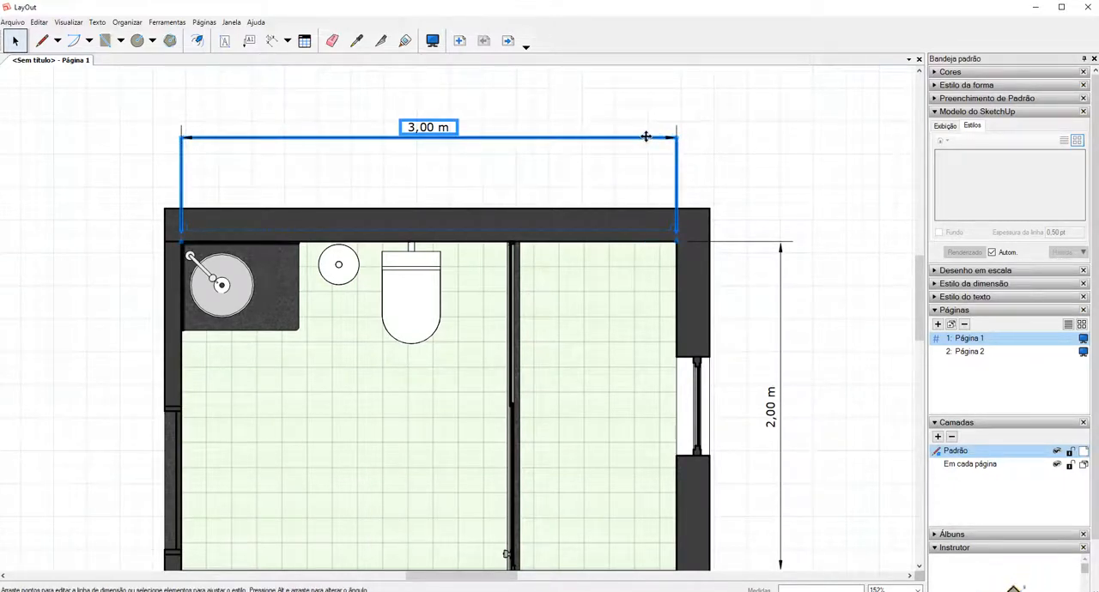
{"action": "scroll", "coordinate": [681, 243], "scroll_direction": "up", "scroll_amount": 4}
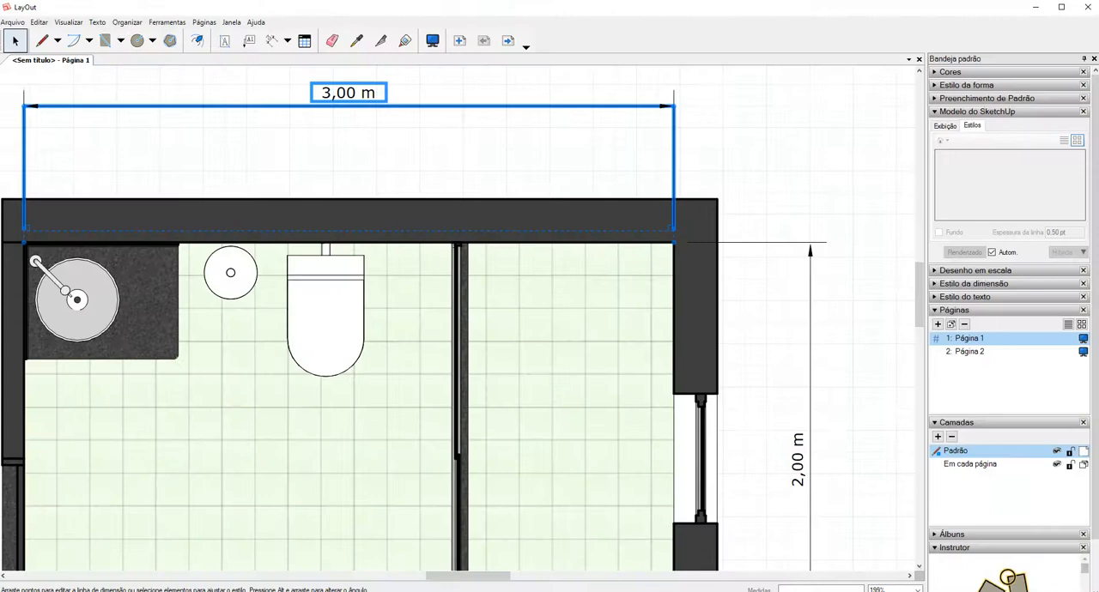
{"action": "left_click_drag", "start_coordinate": [674, 228], "coordinate": [682, 196]}
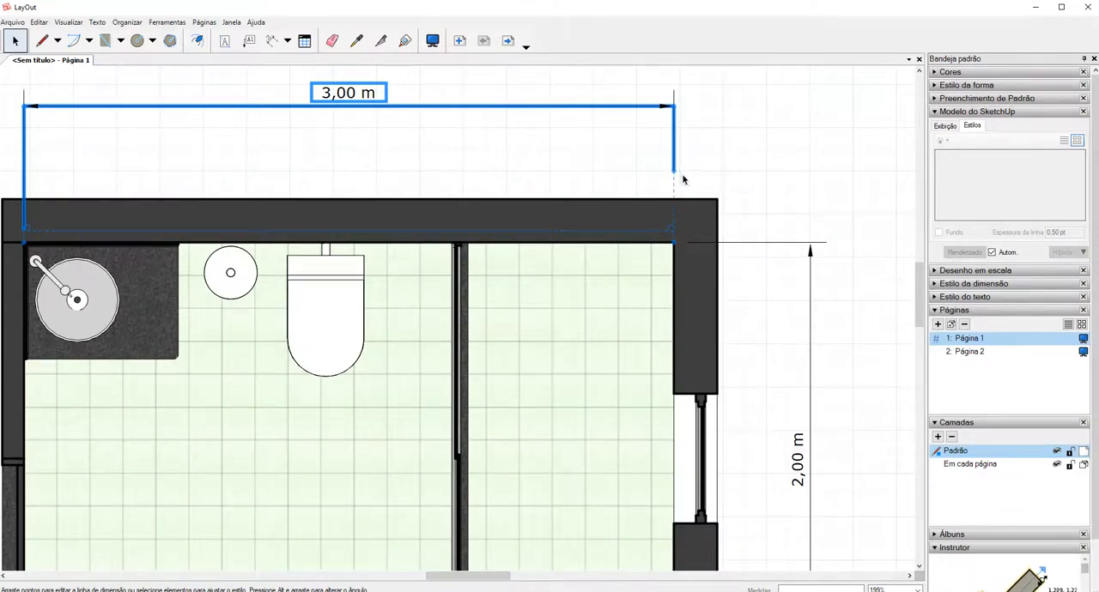
{"action": "scroll", "coordinate": [687, 197], "scroll_direction": "down", "scroll_amount": 2}
{"action": "scroll", "coordinate": [692, 198], "scroll_direction": "down", "scroll_amount": 2}
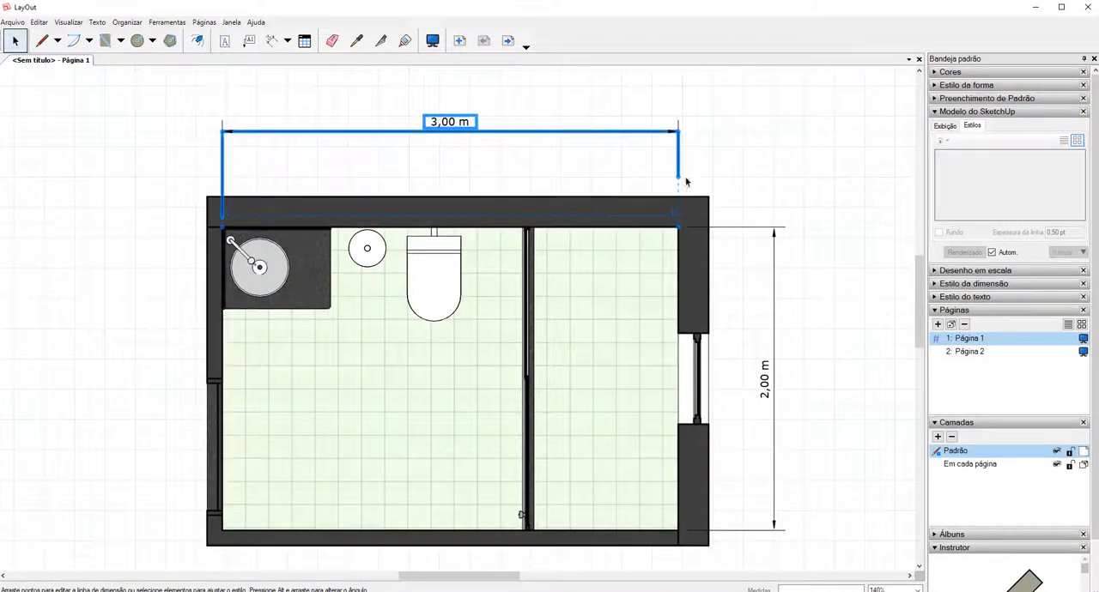
{"action": "scroll", "coordinate": [680, 180], "scroll_direction": "down", "scroll_amount": 1}
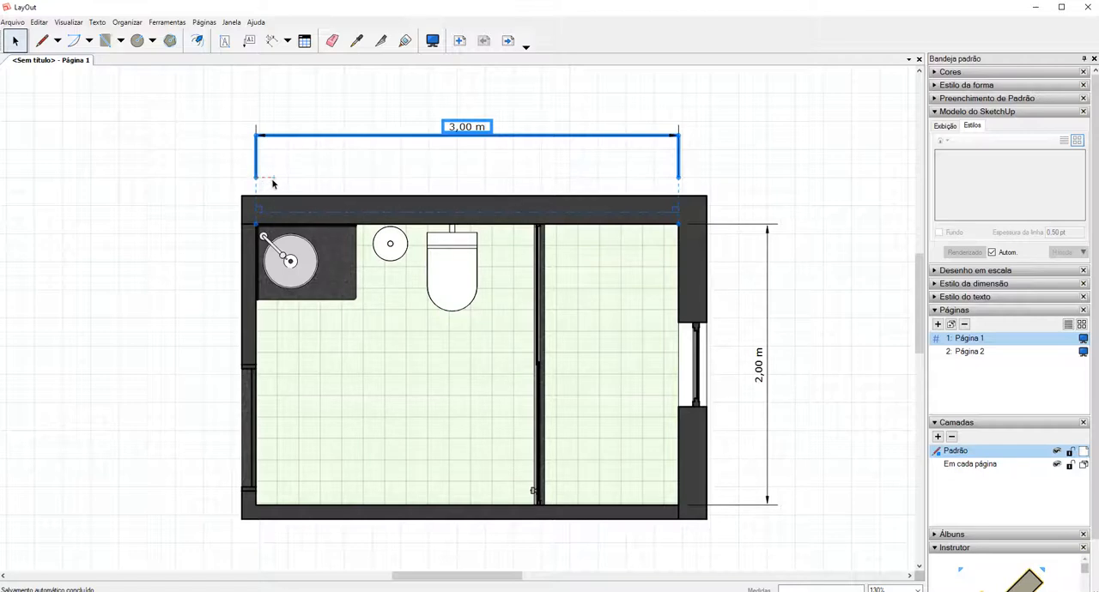
{"action": "left_click_drag", "start_coordinate": [273, 180], "coordinate": [678, 181]}
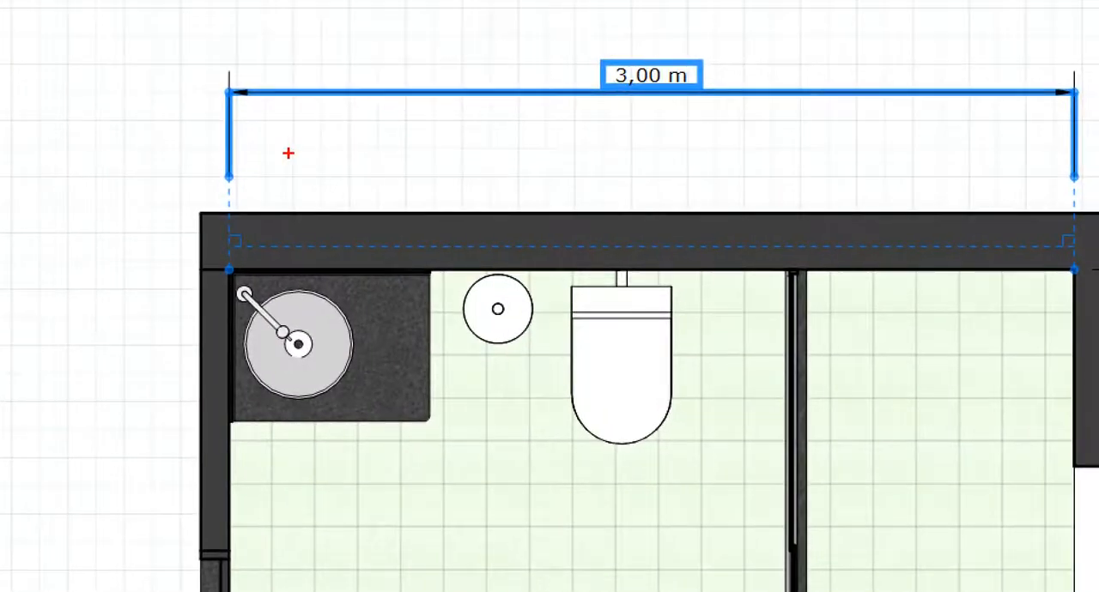
{"action": "mouse_move", "coordinate": [287, 165]}
{"action": "left_mouse_down"}
{"action": "mouse_move", "coordinate": [249, 186]}
{"action": "mouse_move", "coordinate": [286, 175]}
{"action": "mouse_move", "coordinate": [870, 167]}
{"action": "mouse_move", "coordinate": [1094, 175]}
{"action": "left_mouse_up"}
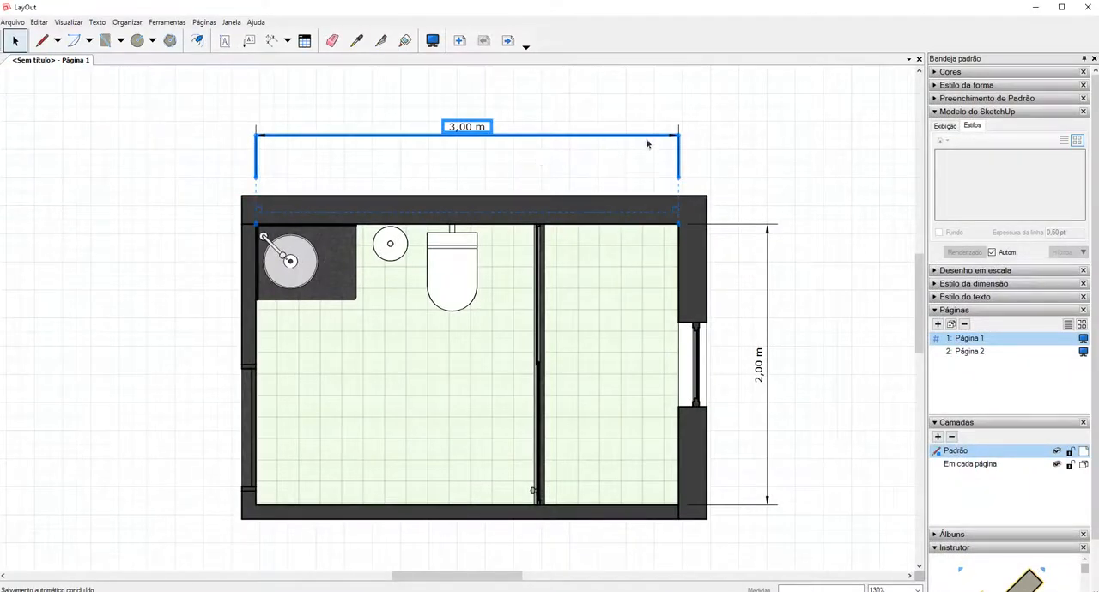
{"action": "left_click", "coordinate": [694, 137]}
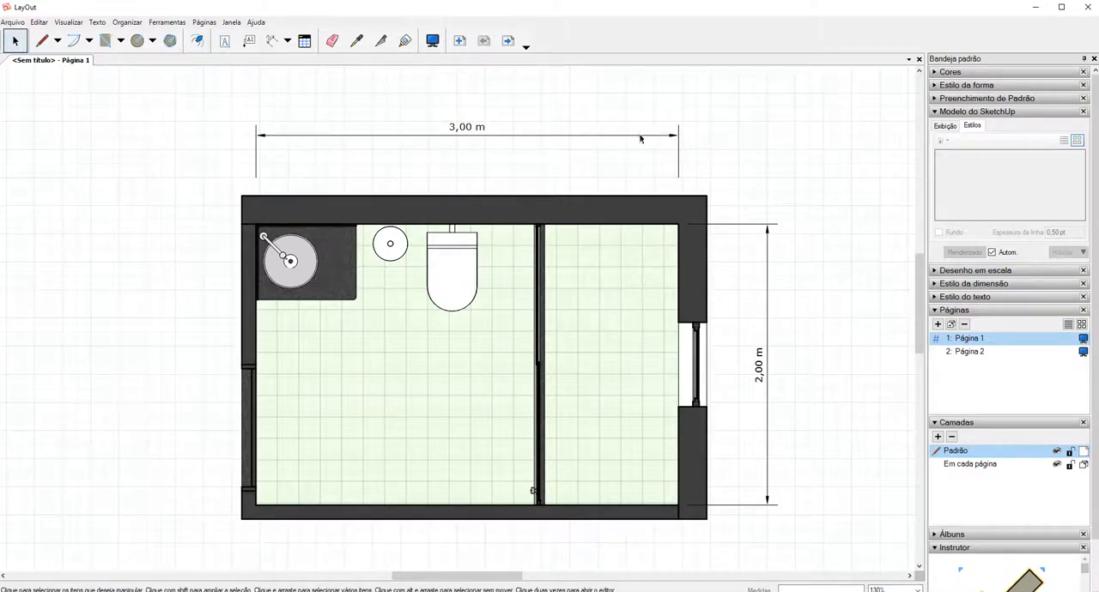
Copy the style of the dimension above the plan to the vertical dimension beside the window with the Style tool.
{"action": "left_click", "coordinate": [357, 43]}
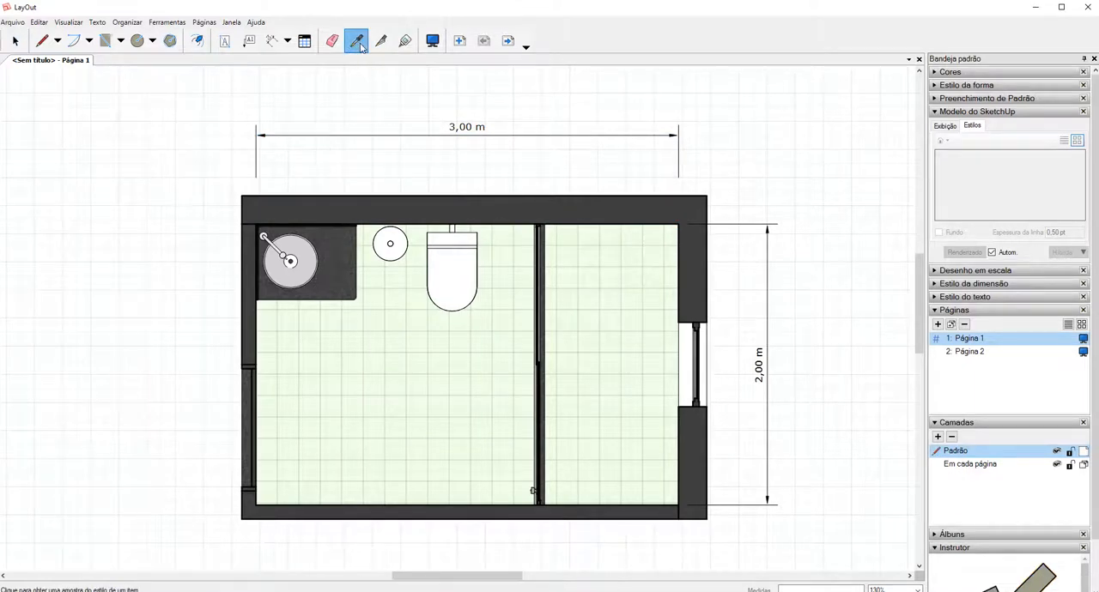
{"action": "left_click", "coordinate": [462, 122]}
{"action": "left_click", "coordinate": [770, 275]}
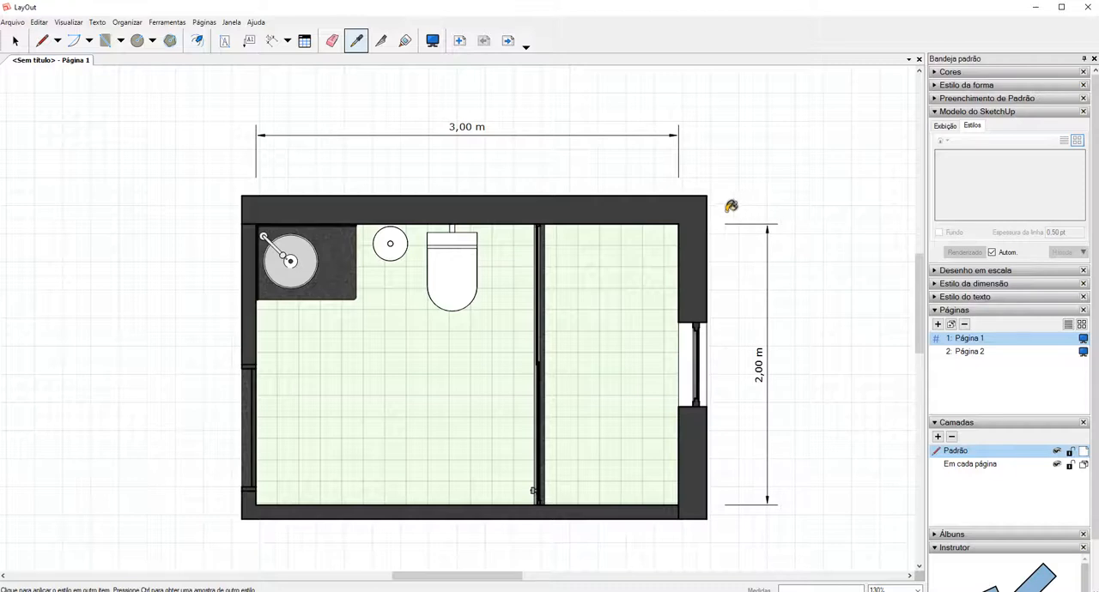
{"action": "key", "text": "space"}
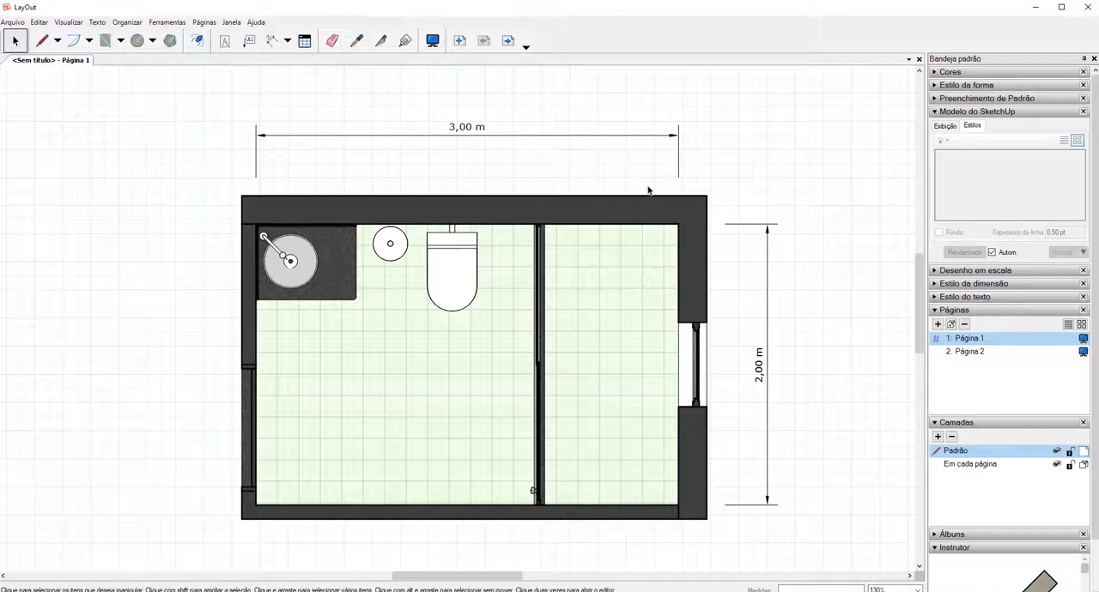
Set the start and end arrows of the dimension above the plan to filled circles in its shape style.
{"action": "left_click", "coordinate": [490, 134]}
{"action": "left_click", "coordinate": [768, 339]}
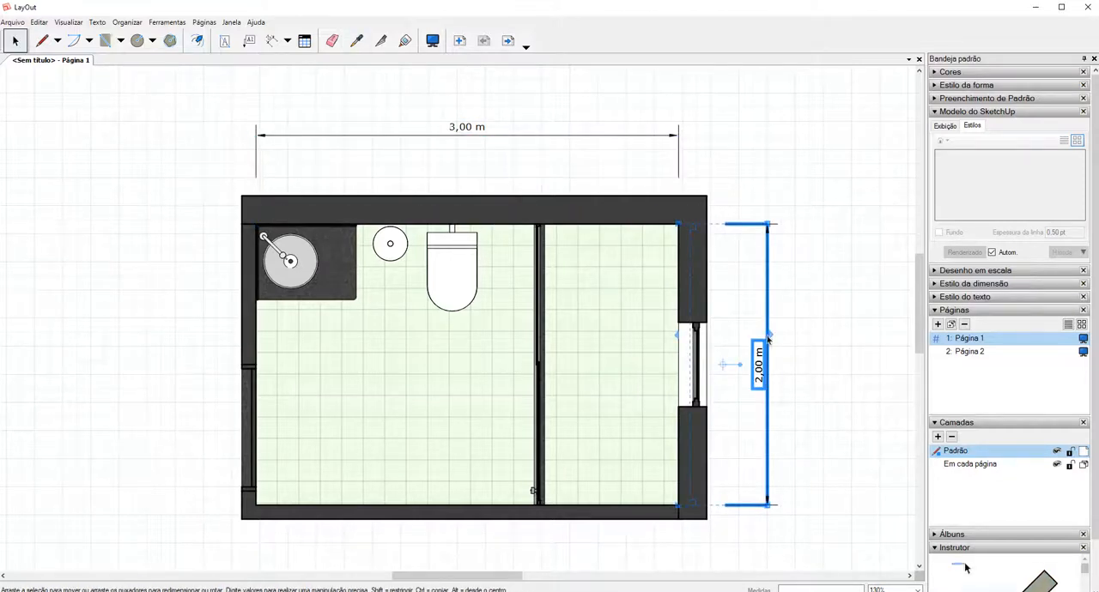
{"action": "left_click", "coordinate": [473, 134]}
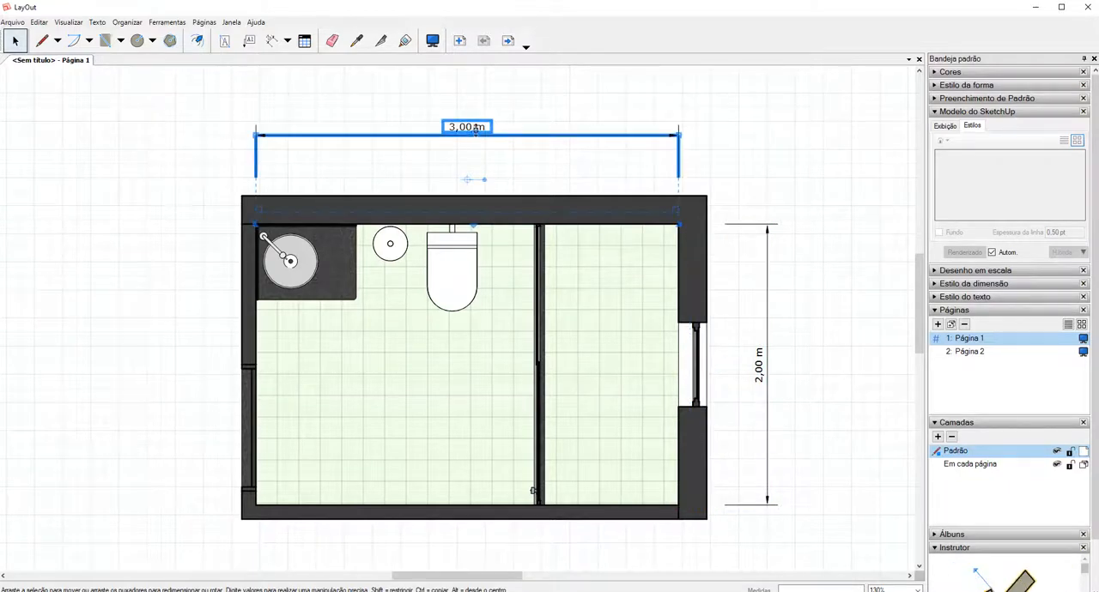
{"action": "left_click", "coordinate": [976, 87]}
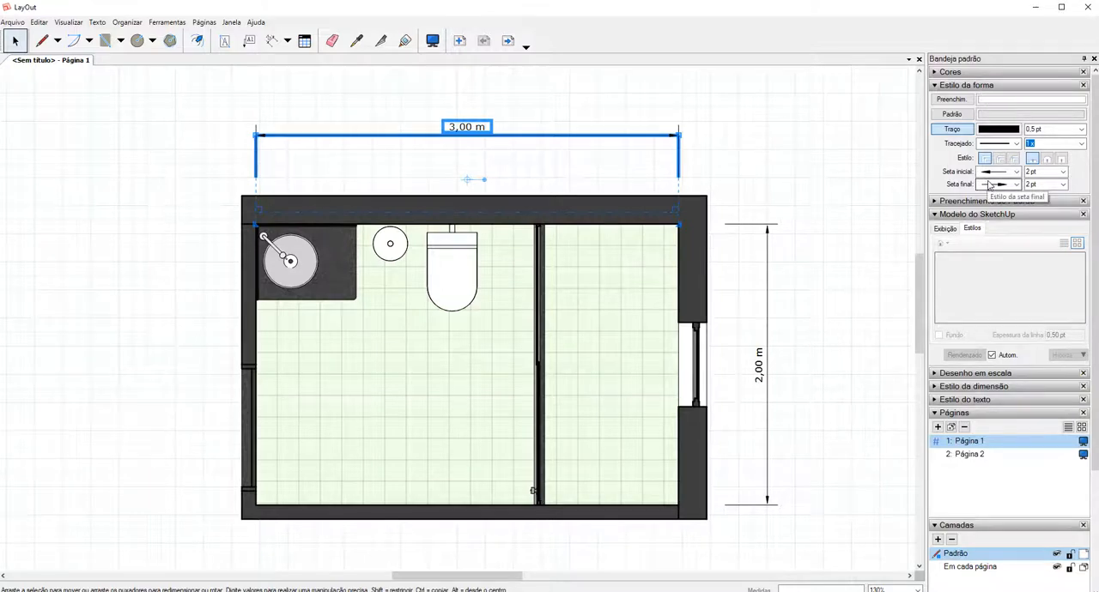
{"action": "key", "text": "ctrl+1"}
{"action": "left_click", "coordinate": [985, 144]}
{"action": "mouse_move", "coordinate": [985, 144]}
{"action": "left_mouse_down"}
{"action": "mouse_move", "coordinate": [907, 169]}
{"action": "mouse_move", "coordinate": [981, 141]}
{"action": "left_mouse_up"}
{"action": "key", "text": "Escape"}
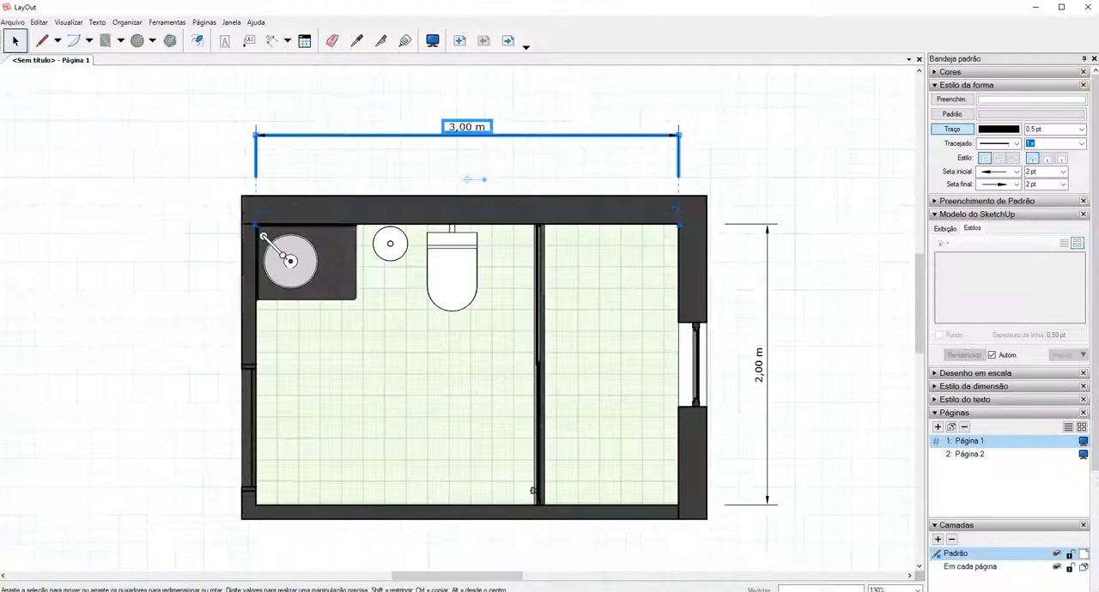
{"action": "left_click", "coordinate": [998, 171]}
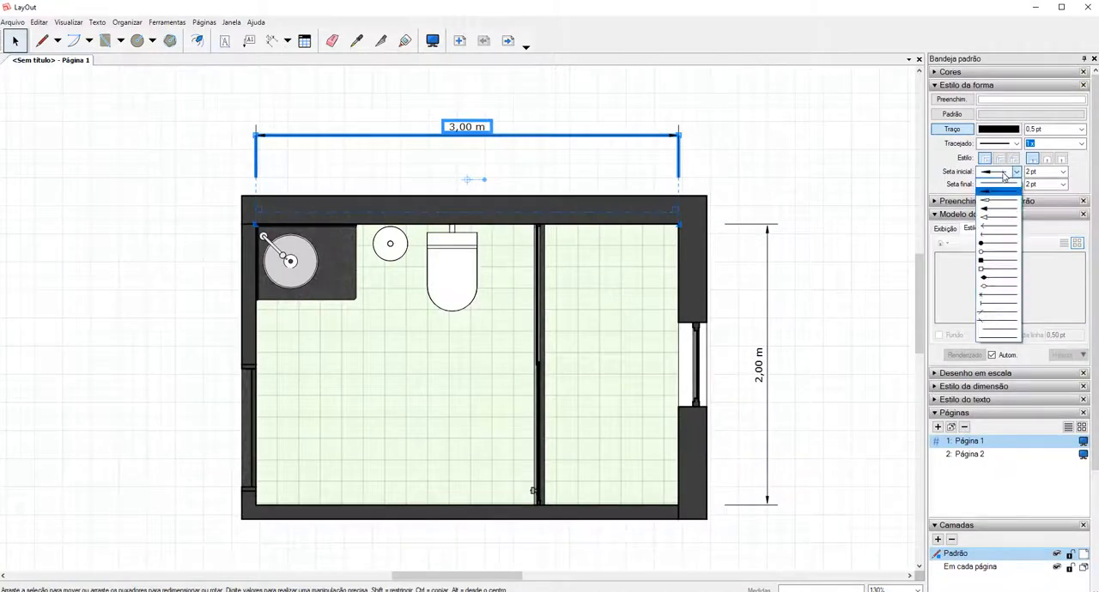
{"action": "left_click", "coordinate": [997, 248]}
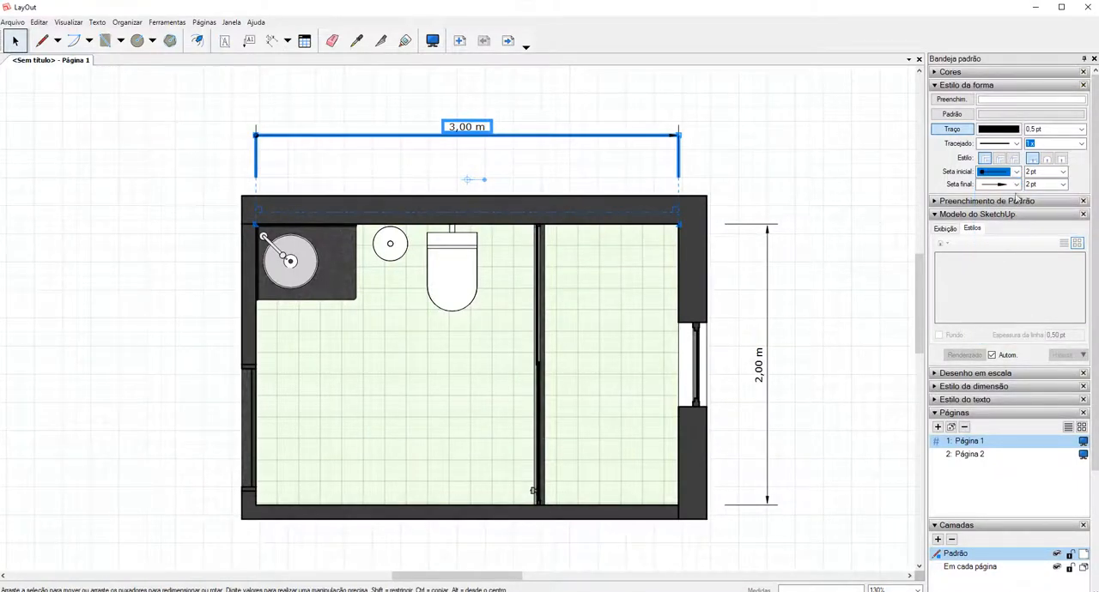
{"action": "left_click", "coordinate": [1016, 185]}
{"action": "left_click", "coordinate": [1013, 259]}
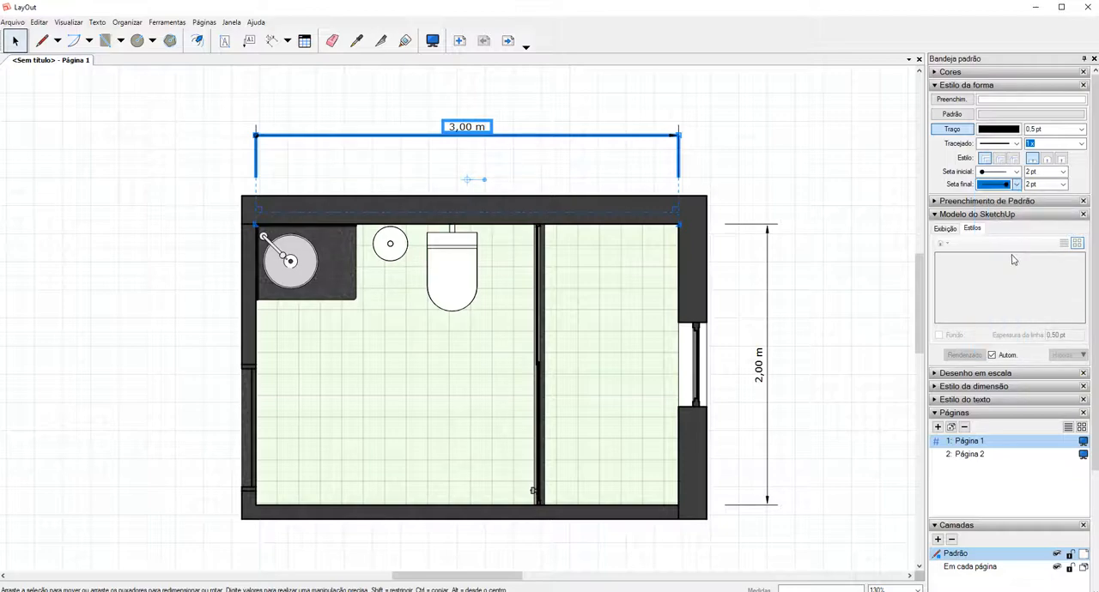
{"action": "key", "text": "ctrl+1"}
{"action": "left_click", "coordinate": [690, 138]}
{"action": "mouse_move", "coordinate": [647, 101]}
{"action": "left_mouse_down"}
{"action": "mouse_move", "coordinate": [692, 101]}
{"action": "mouse_move", "coordinate": [649, 99]}
{"action": "left_mouse_up"}
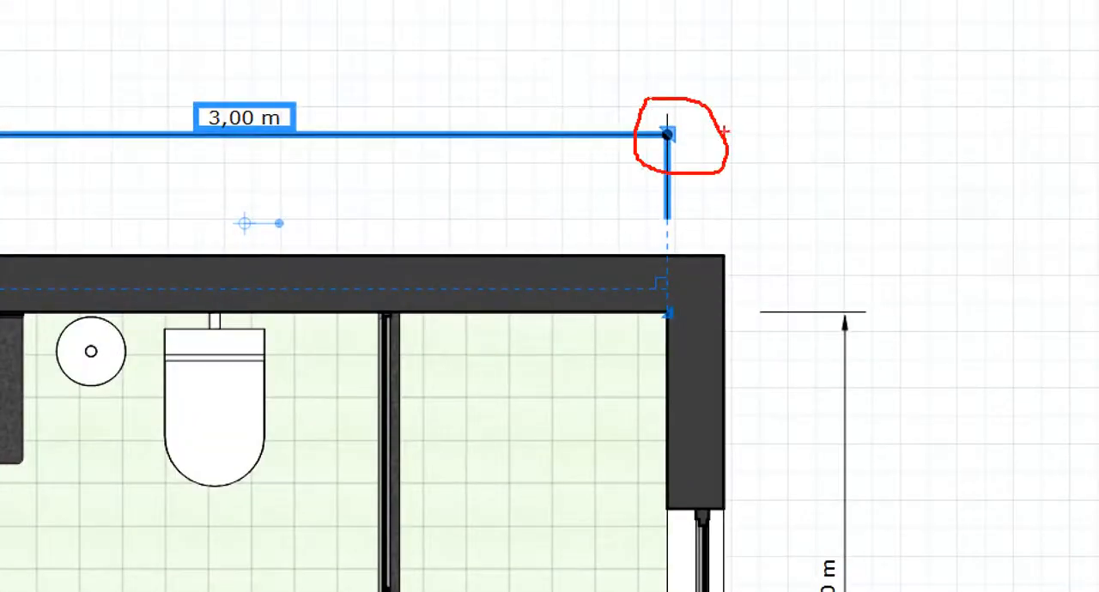
{"action": "left_click_drag", "start_coordinate": [723, 132], "coordinate": [825, 255]}
{"action": "key", "text": "Escape"}
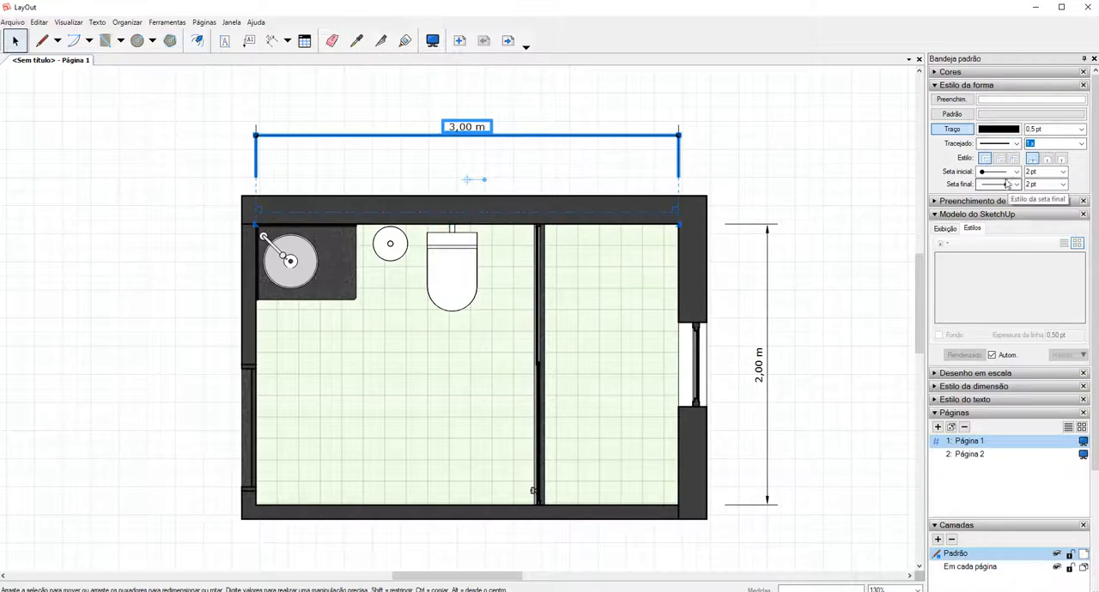
Hide the units of the dimension above the plan in its dimension style.
{"action": "left_click", "coordinate": [968, 86]}
{"action": "left_click", "coordinate": [959, 113]}
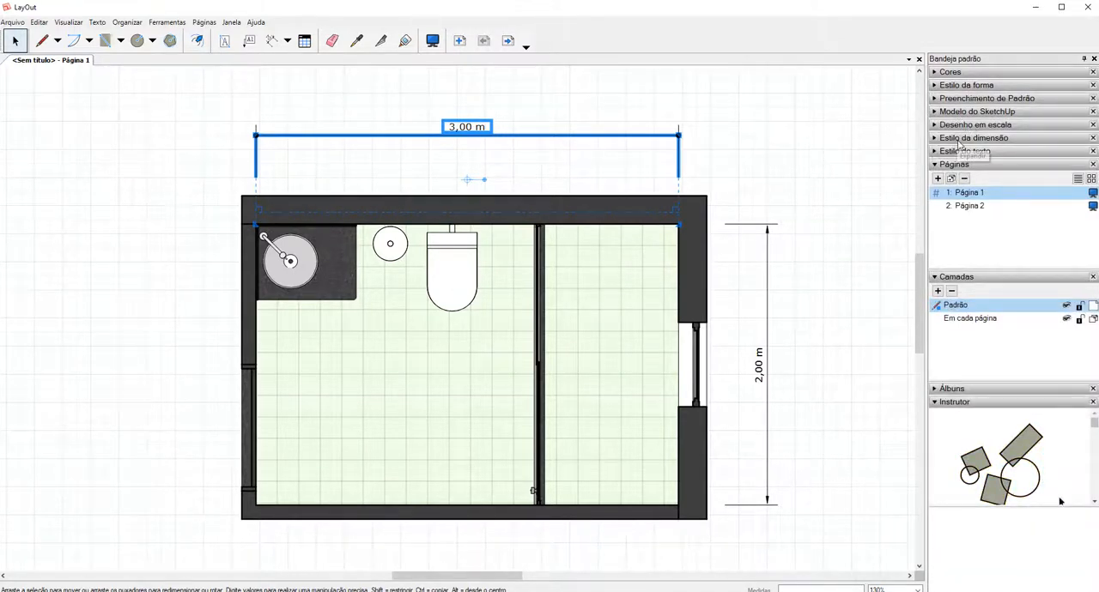
{"action": "left_click", "coordinate": [972, 140]}
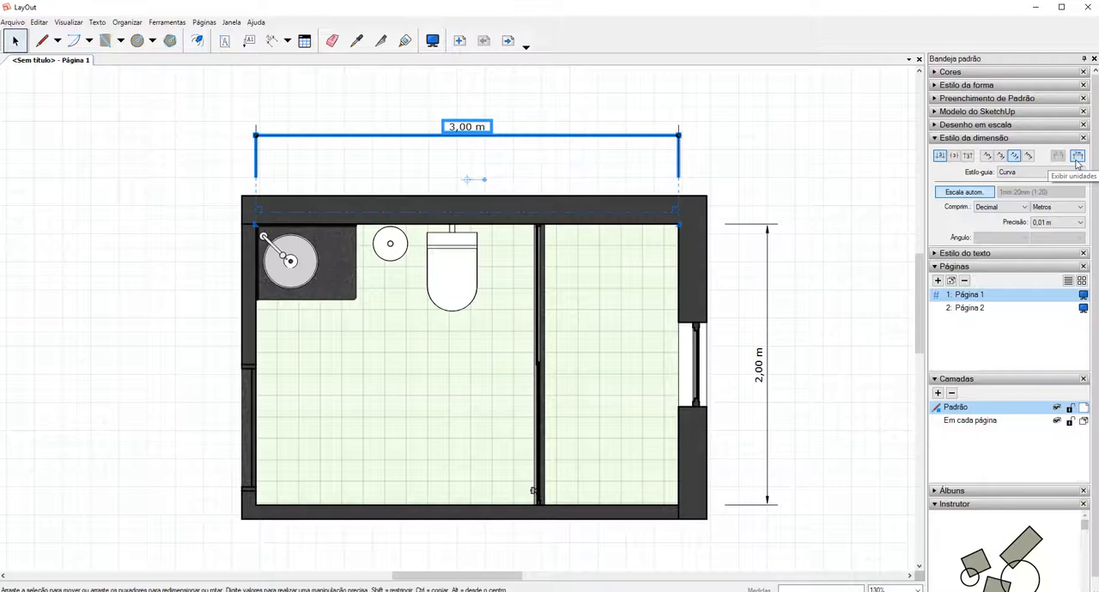
{"action": "left_click", "coordinate": [1078, 162]}
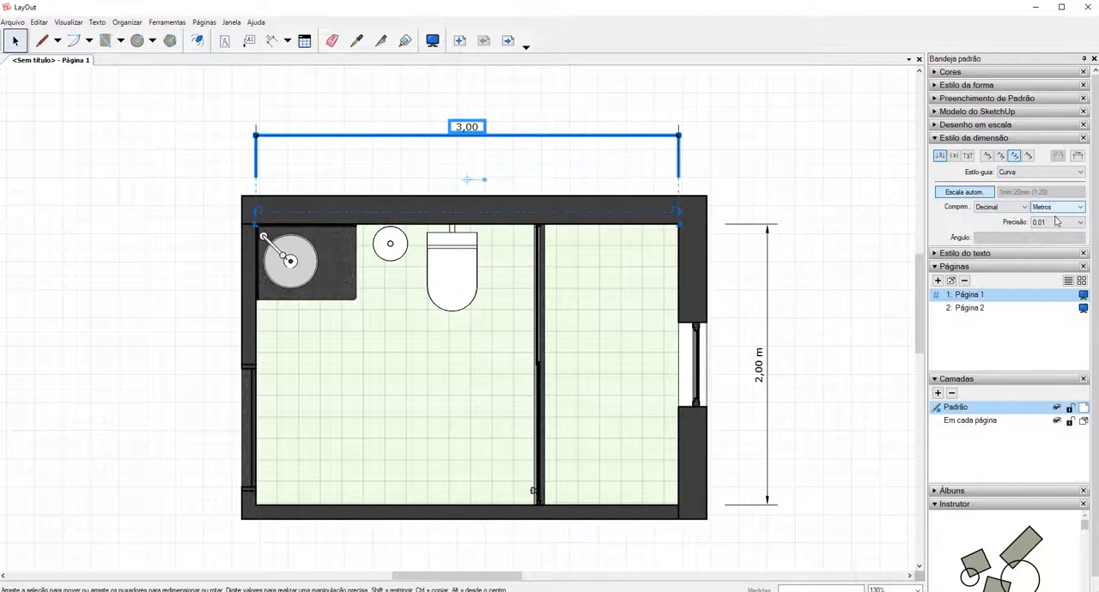
Try centimetres as the length unit of the dimension above the plan, return it to metres, and show the text style settings.
{"action": "left_click", "coordinate": [1054, 208]}
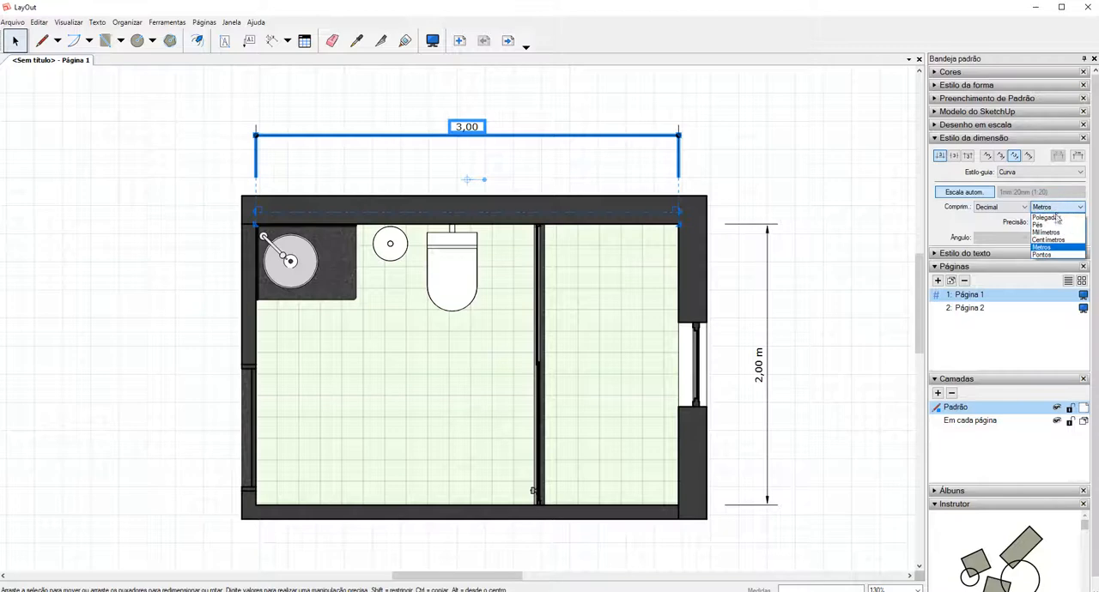
{"action": "left_click", "coordinate": [1051, 244]}
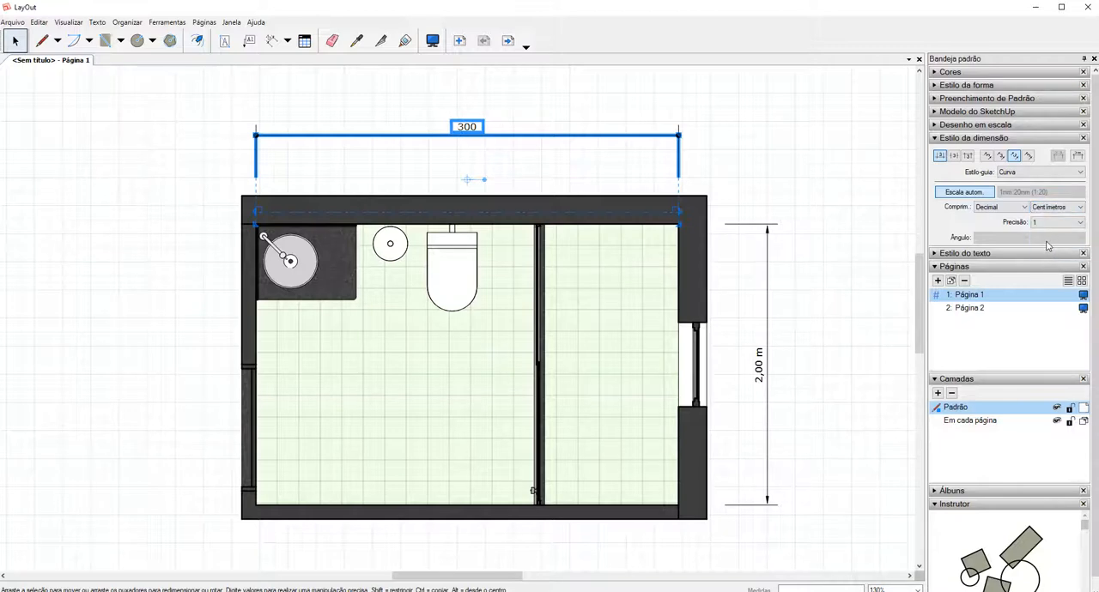
{"action": "left_click", "coordinate": [1057, 208]}
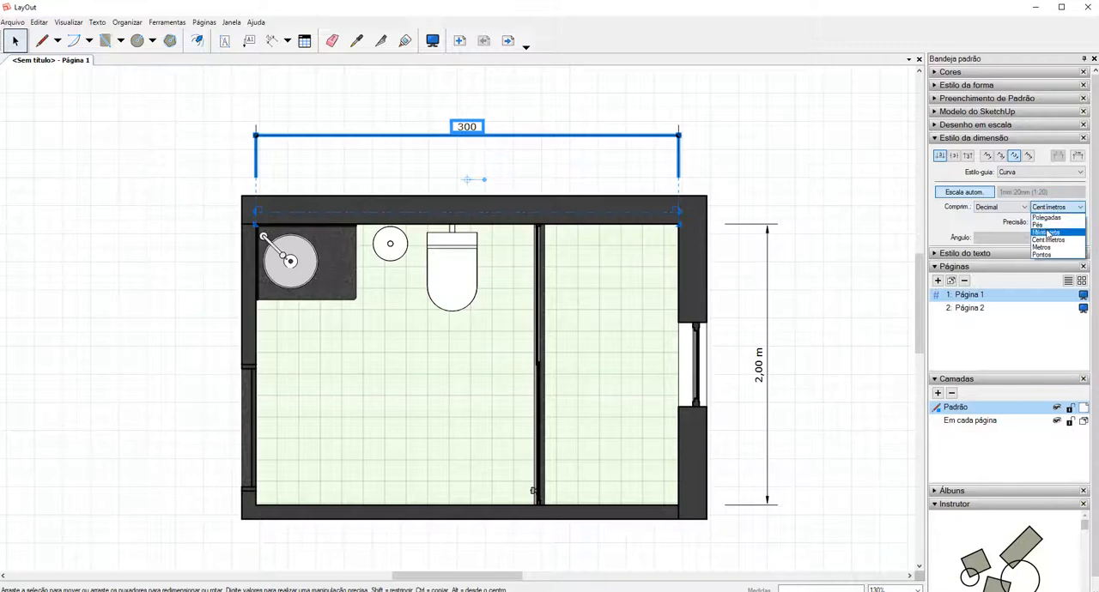
{"action": "left_click", "coordinate": [1052, 251]}
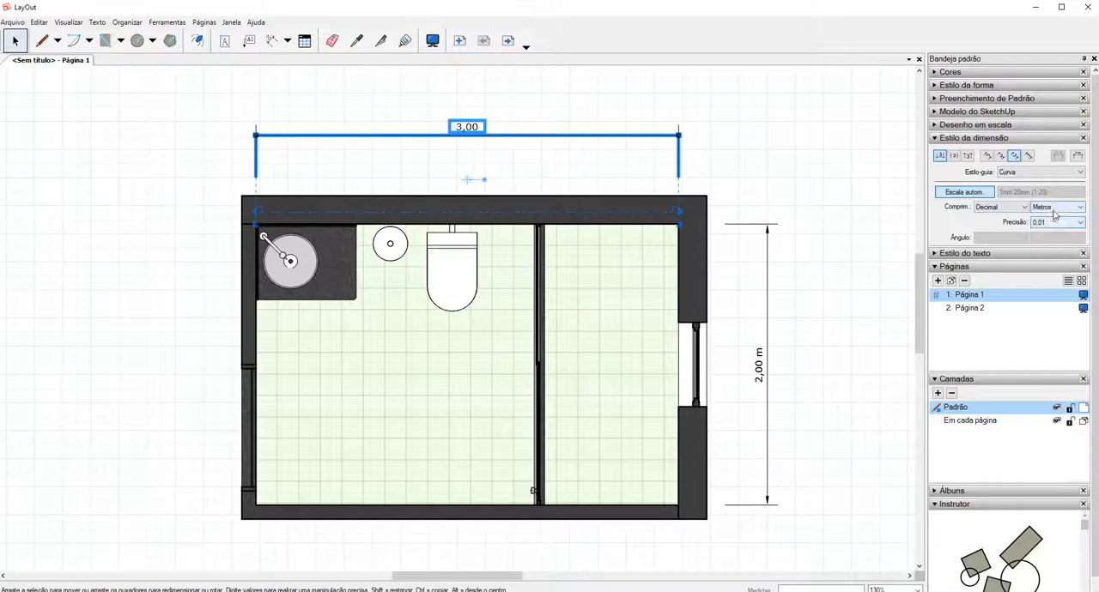
{"action": "left_click", "coordinate": [973, 252]}
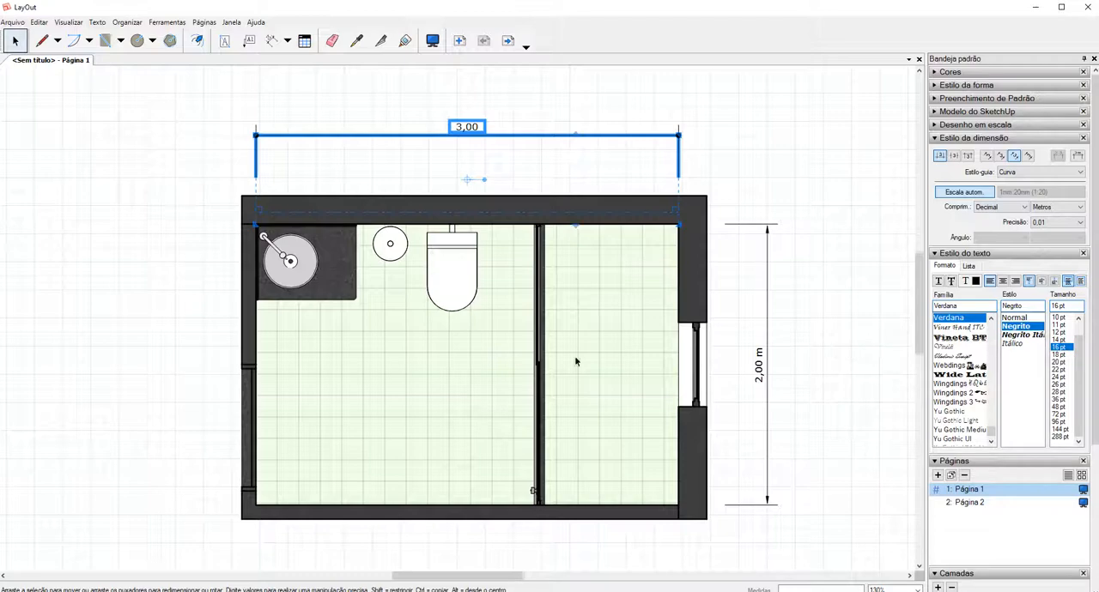
Copy the style of the dimension above the plan to the vertical dimension beside the window with the Style tool.
{"action": "scroll", "coordinate": [576, 361], "scroll_direction": "down", "scroll_amount": 4}
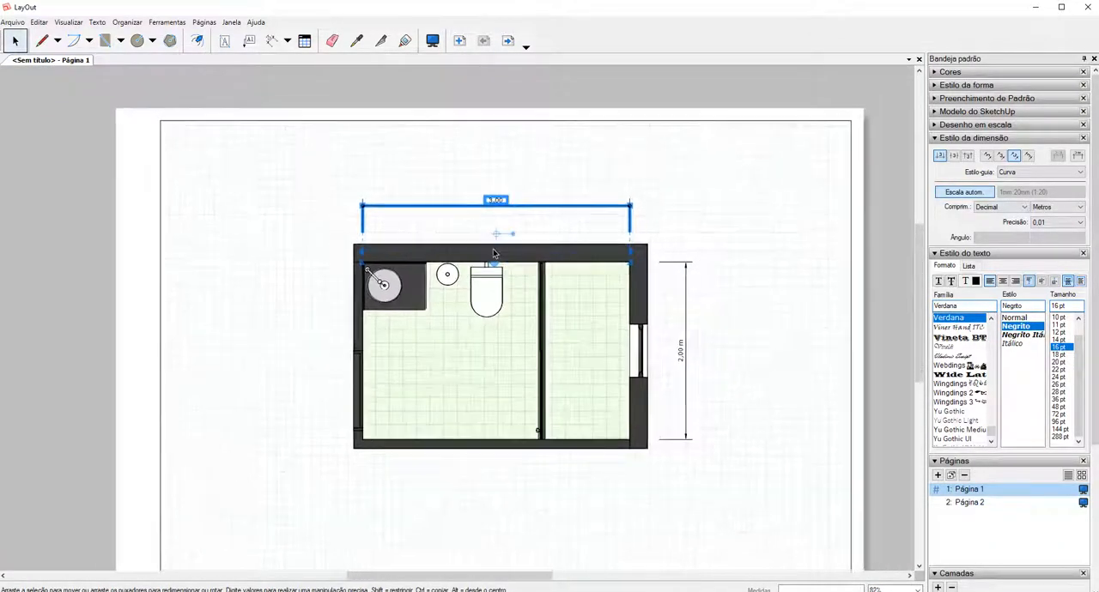
{"action": "scroll", "coordinate": [494, 253], "scroll_direction": "down", "scroll_amount": 3}
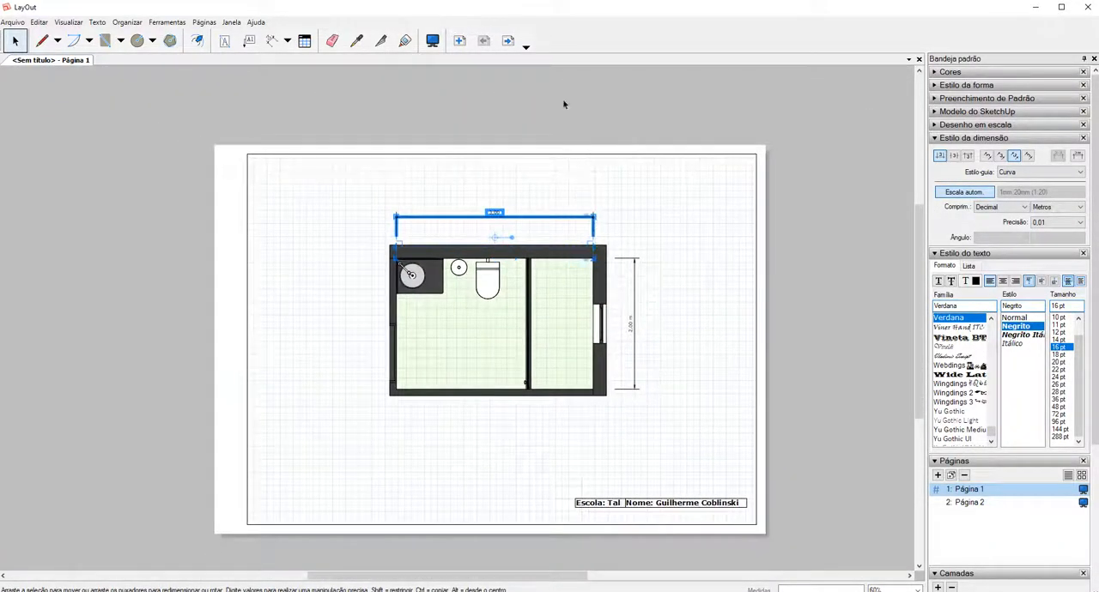
{"action": "left_click", "coordinate": [357, 40]}
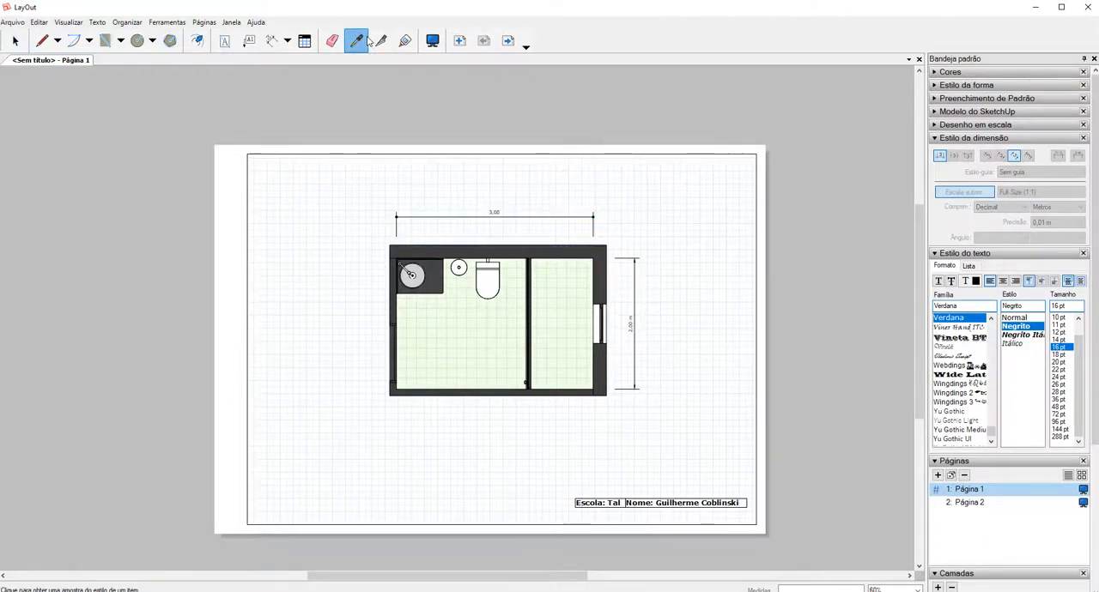
{"action": "left_click", "coordinate": [494, 213]}
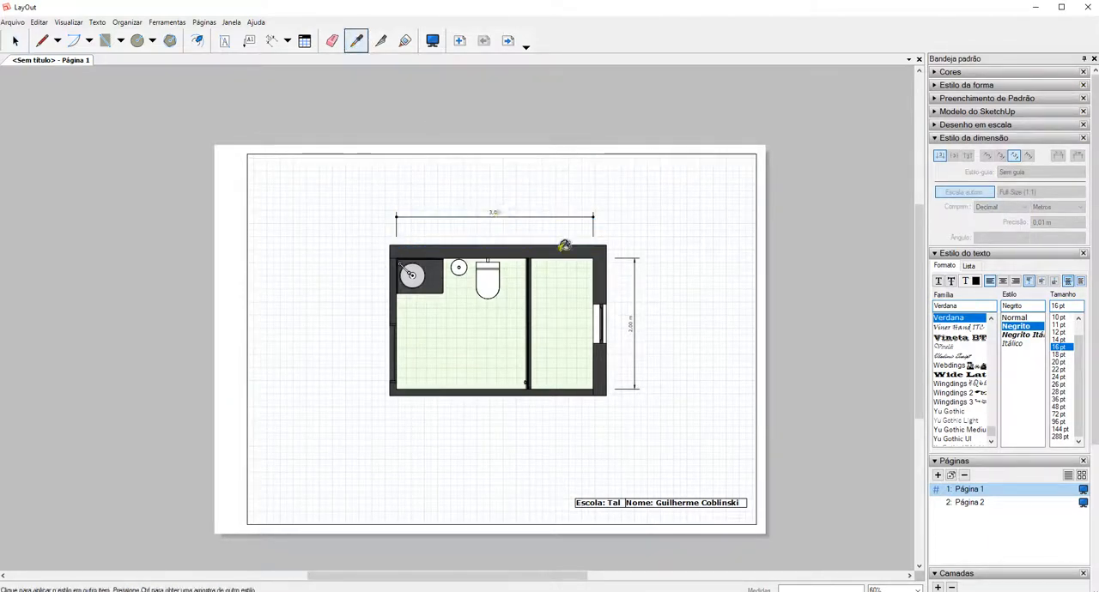
{"action": "left_click", "coordinate": [636, 319]}
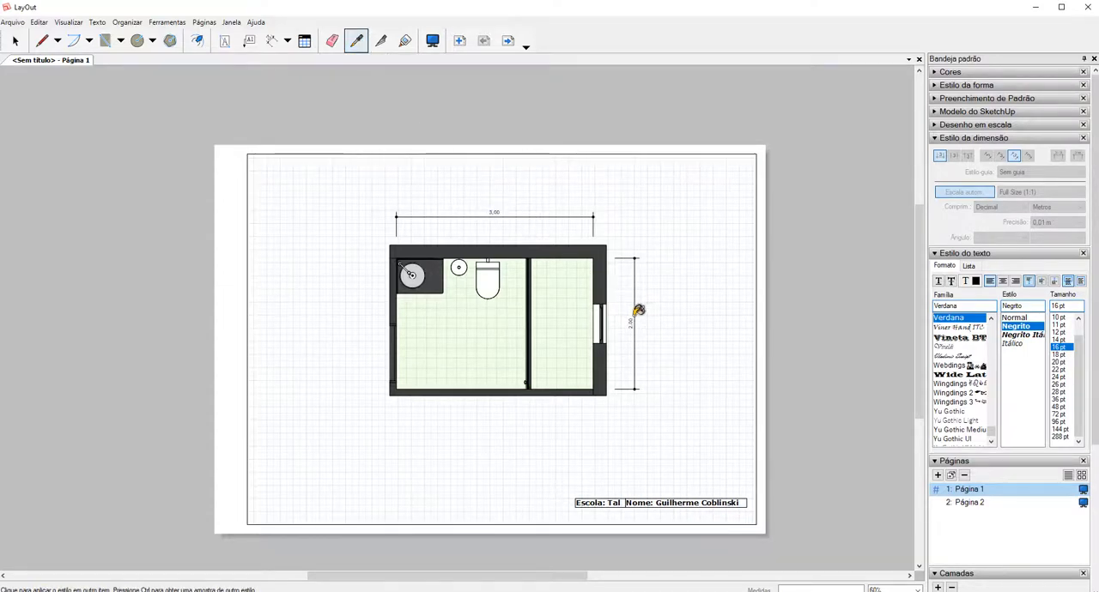
{"action": "scroll", "coordinate": [638, 310], "scroll_direction": "up", "scroll_amount": 3}
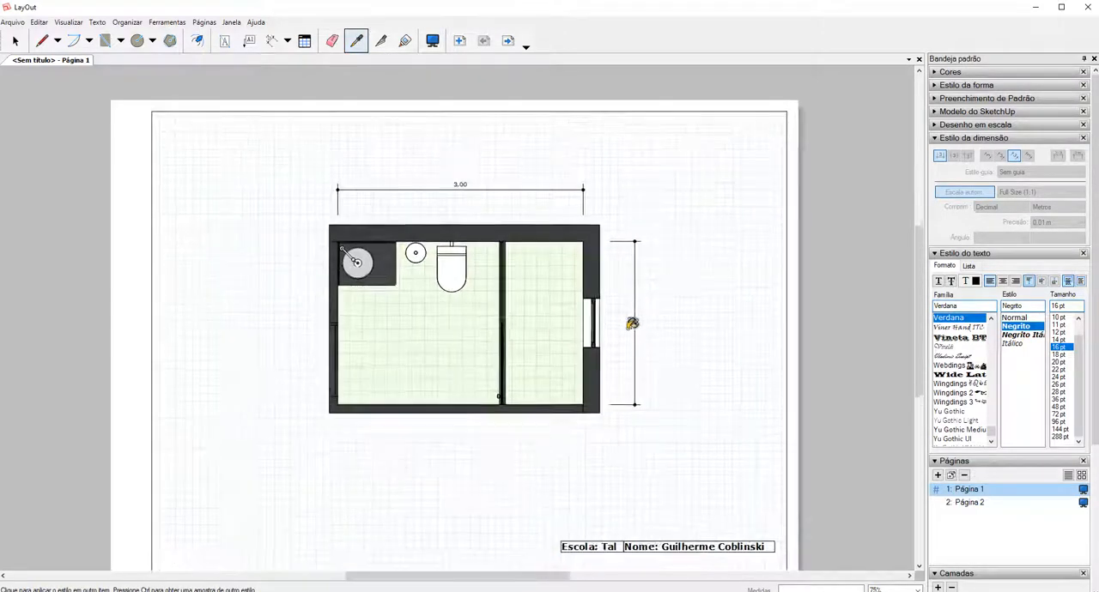
{"action": "scroll", "coordinate": [601, 180], "scroll_direction": "down", "scroll_amount": 4}
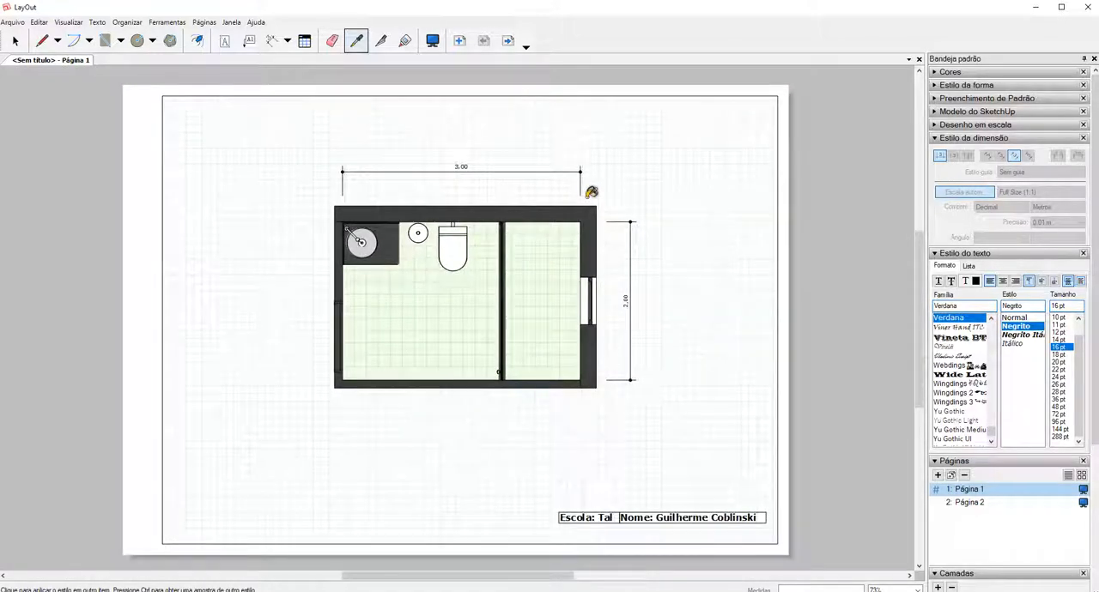
{"action": "key", "text": "space"}
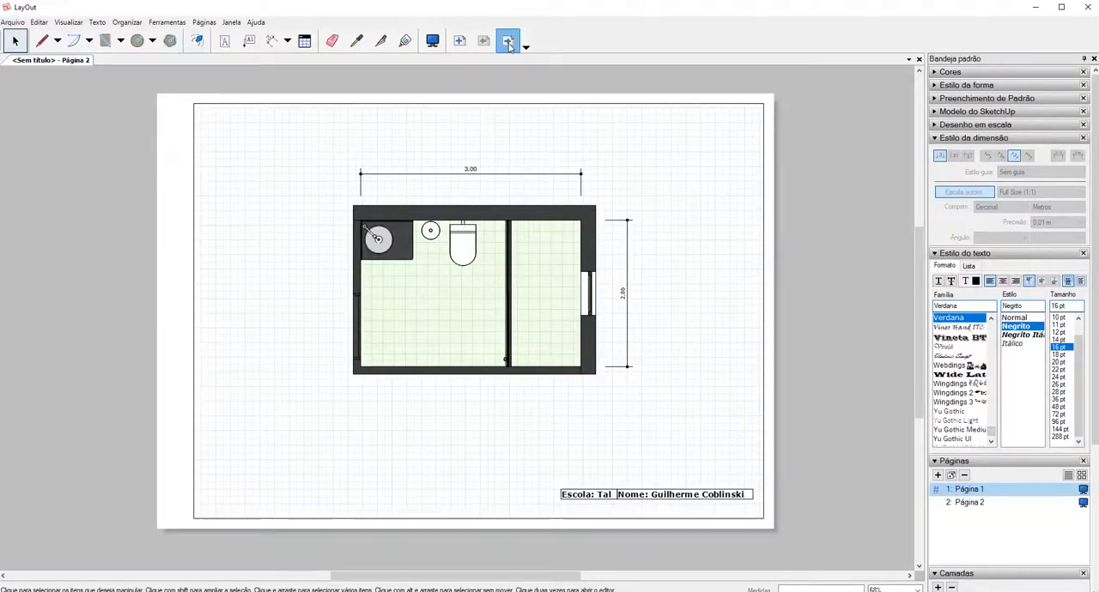
Go to Página 2 and collapse the dimension style and text style settings.
{"action": "left_click", "coordinate": [507, 72]}
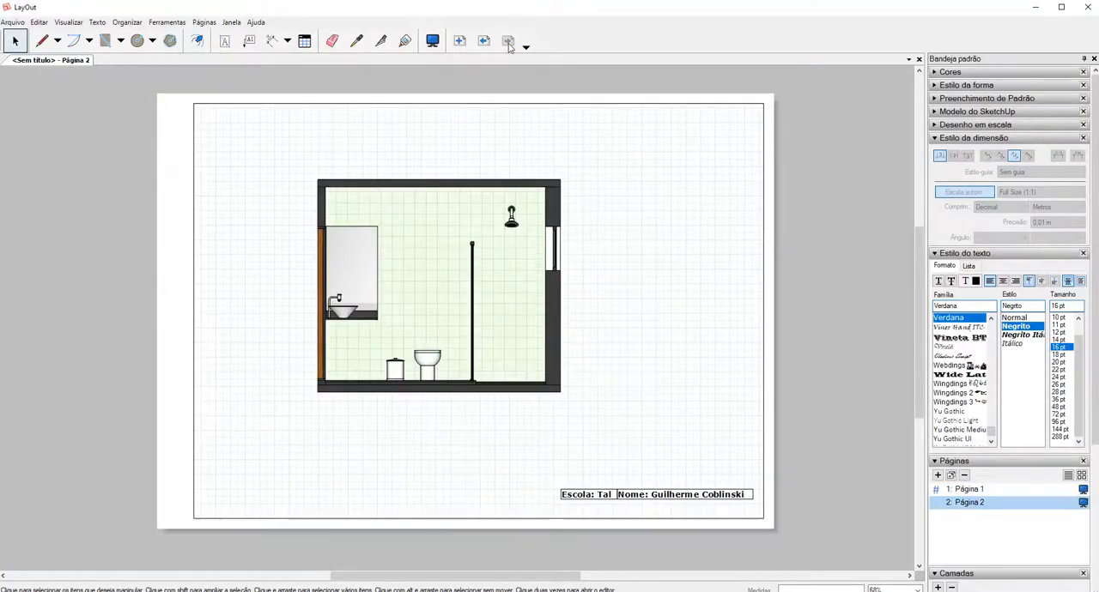
{"action": "left_click", "coordinate": [942, 139]}
{"action": "left_click", "coordinate": [943, 151]}
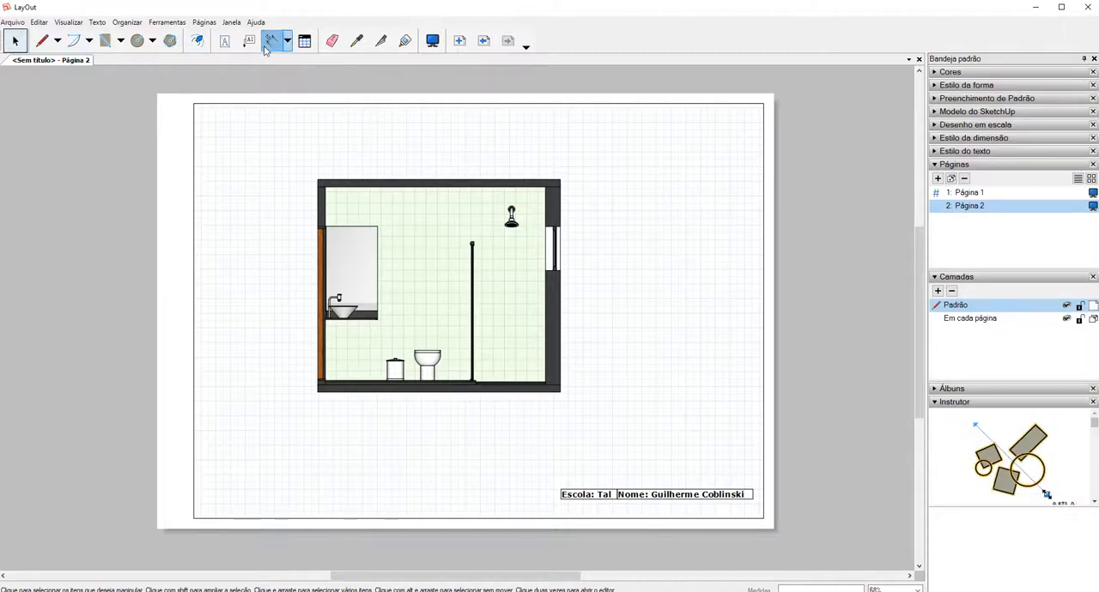
Dimension the section's interior height from ceiling to floor, placing the dimension line outside the window wall.
{"action": "left_click", "coordinate": [268, 43]}
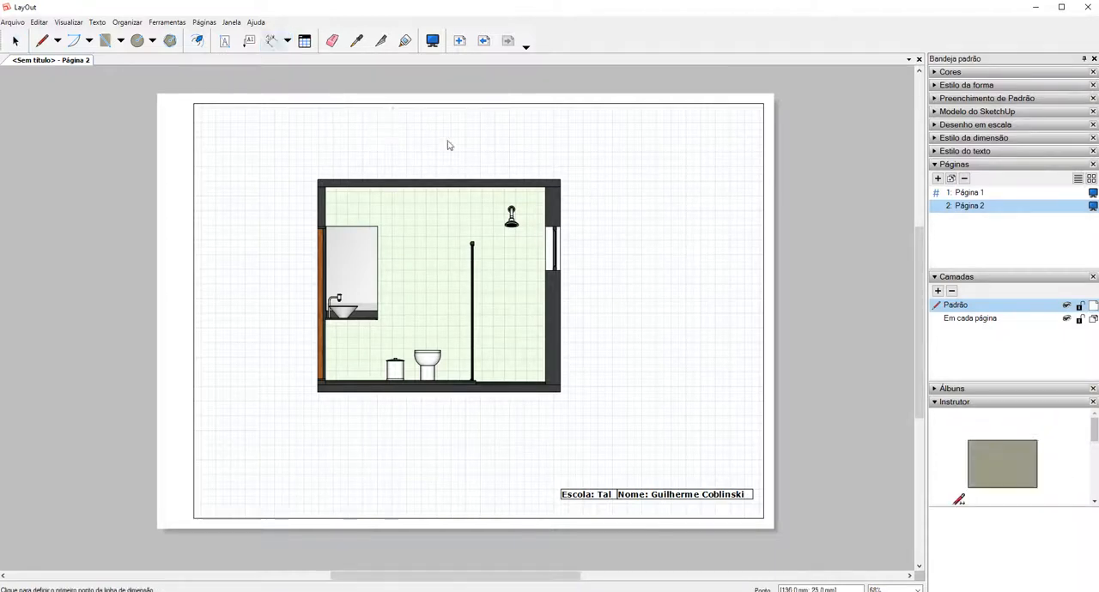
{"action": "left_click", "coordinate": [554, 184]}
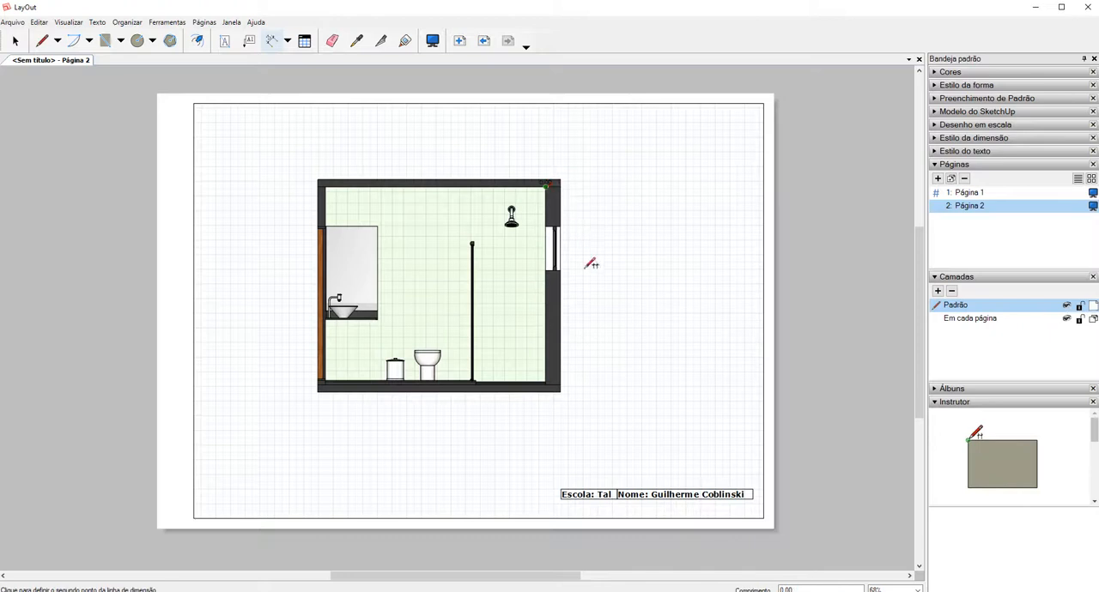
{"action": "left_click", "coordinate": [554, 384]}
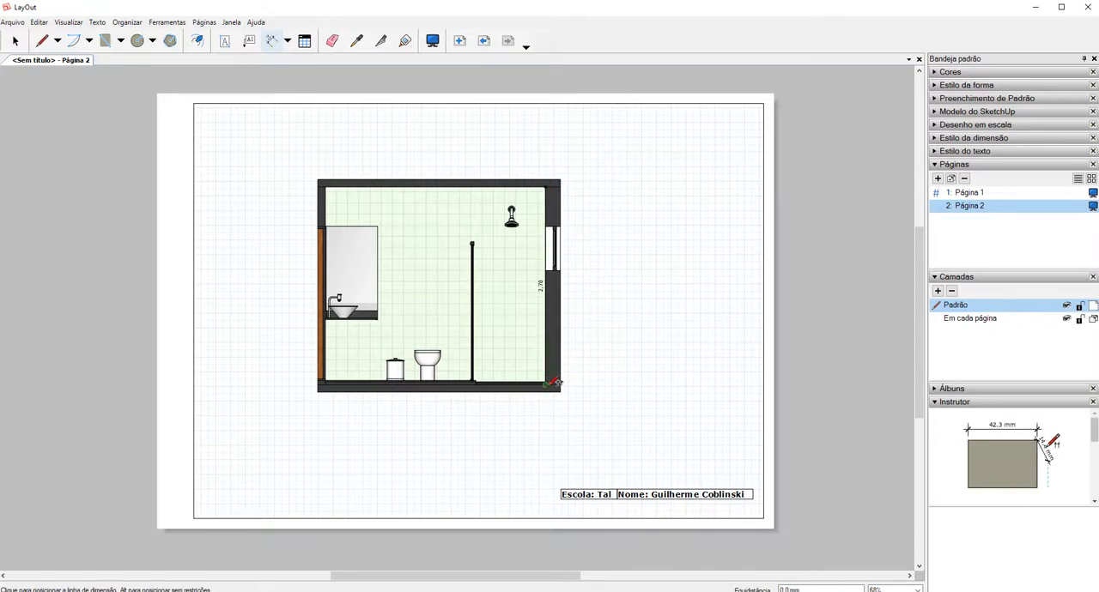
{"action": "left_click", "coordinate": [607, 379]}
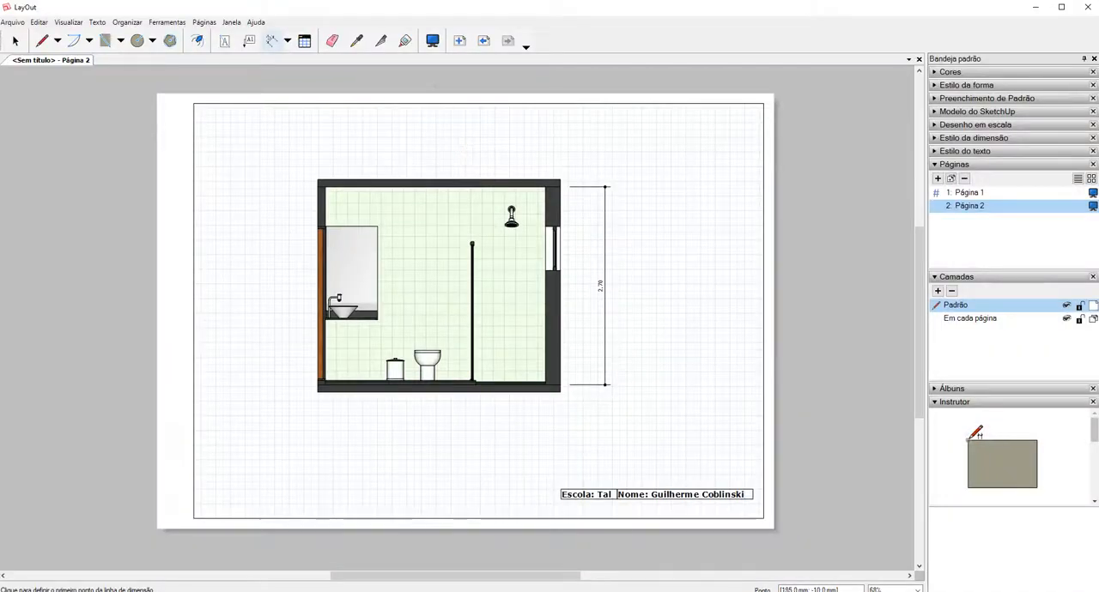
Sample a style on Página 1 with the Style tool and return to Página 2.
{"action": "left_click", "coordinate": [381, 40]}
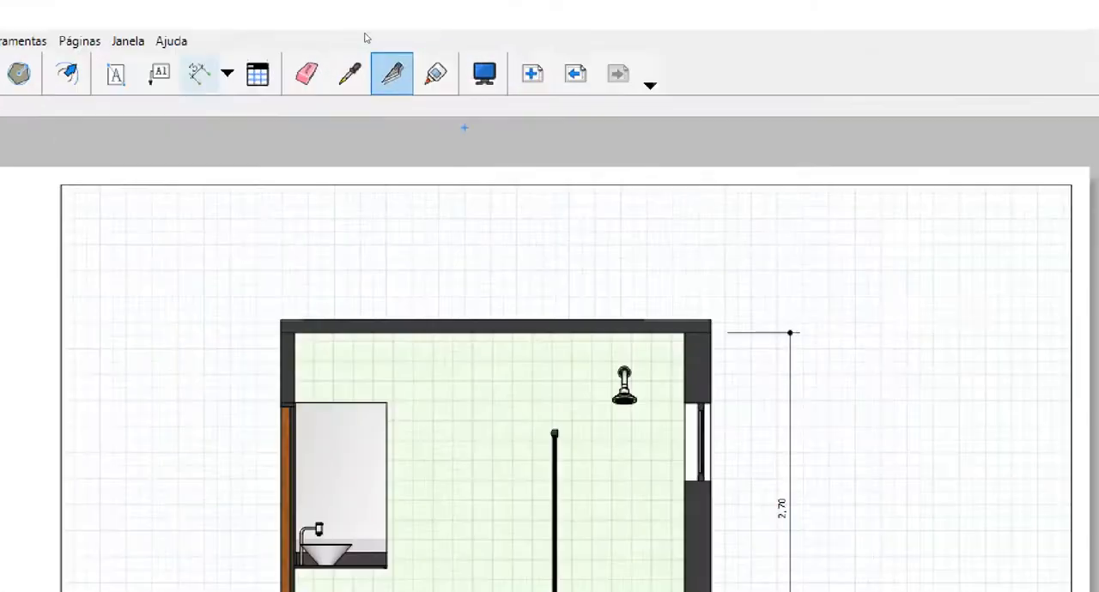
{"action": "left_click_drag", "start_coordinate": [339, 47], "coordinate": [374, 65]}
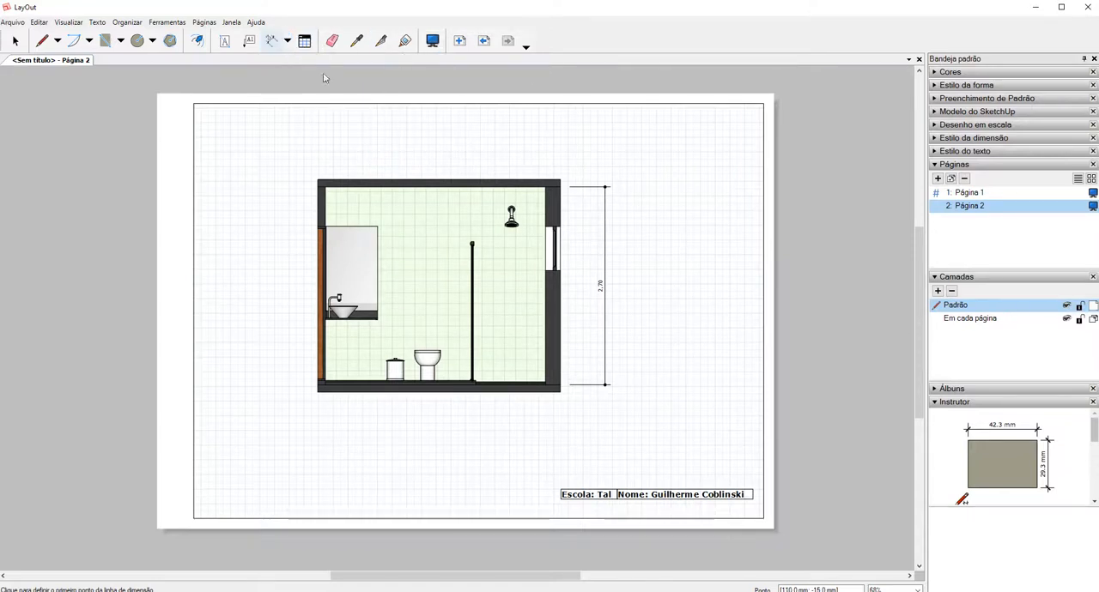
{"action": "left_click", "coordinate": [970, 192]}
{"action": "left_click", "coordinate": [356, 40]}
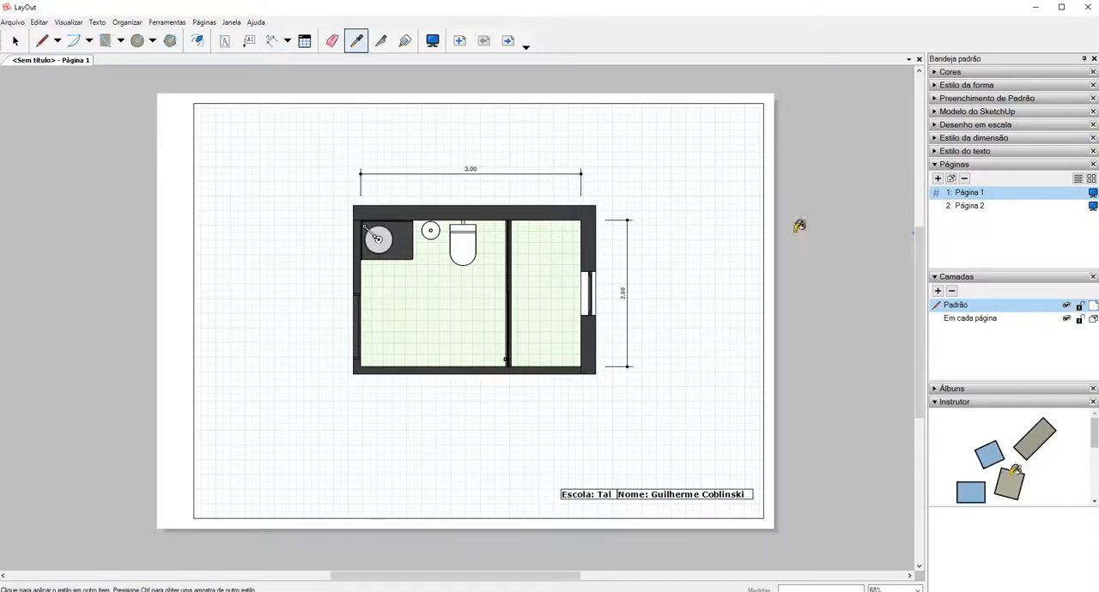
{"action": "left_click", "coordinate": [981, 206]}
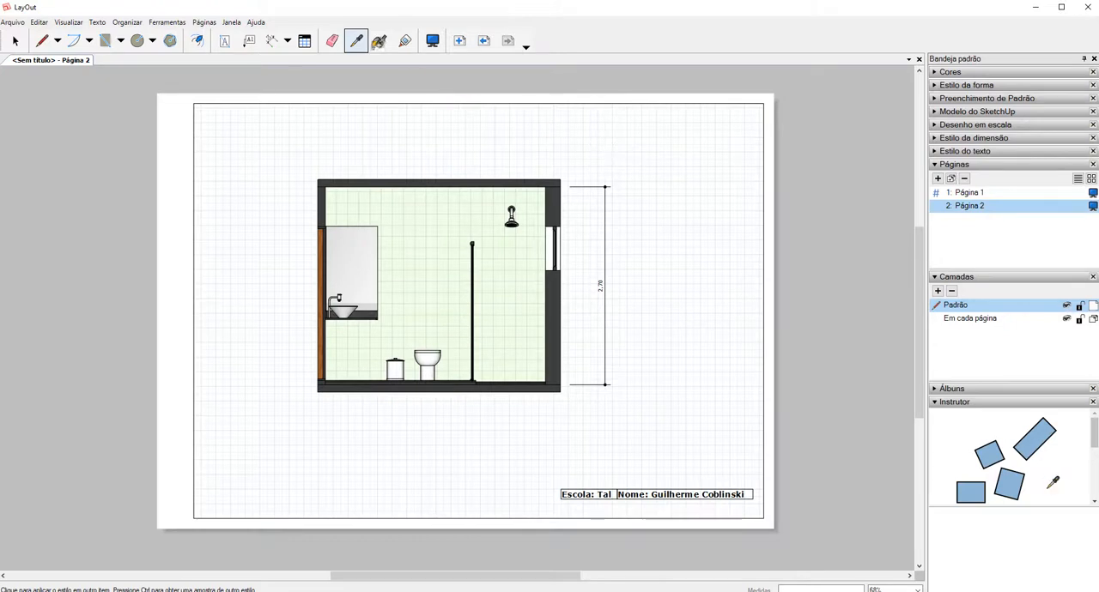
Dimension the section's interior width between the side walls above the ceiling, and delete that dimension.
{"action": "left_click", "coordinate": [273, 42]}
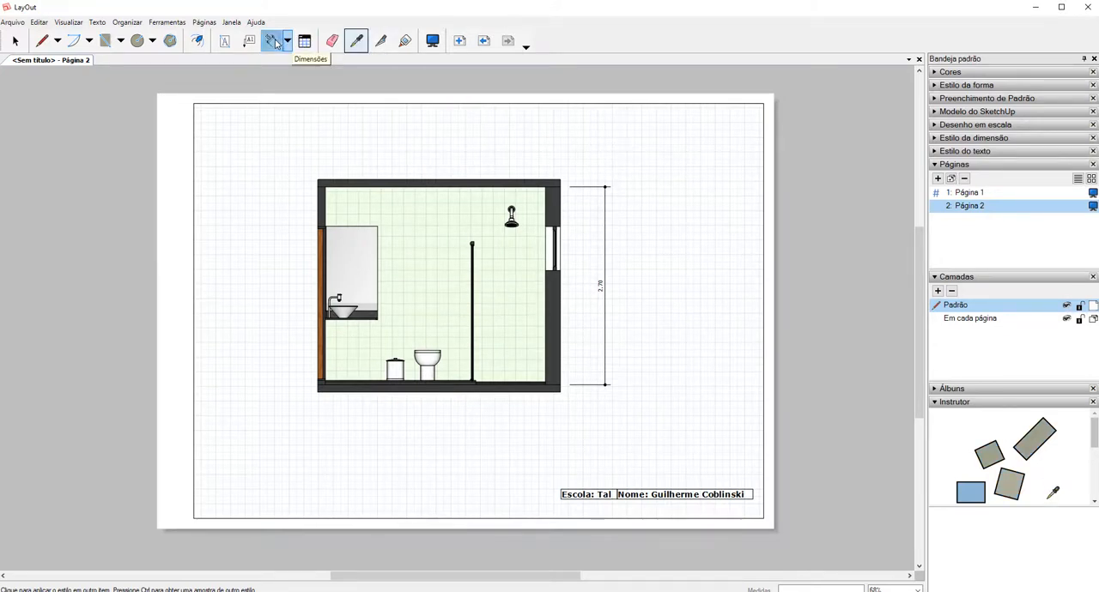
{"action": "left_click", "coordinate": [551, 181]}
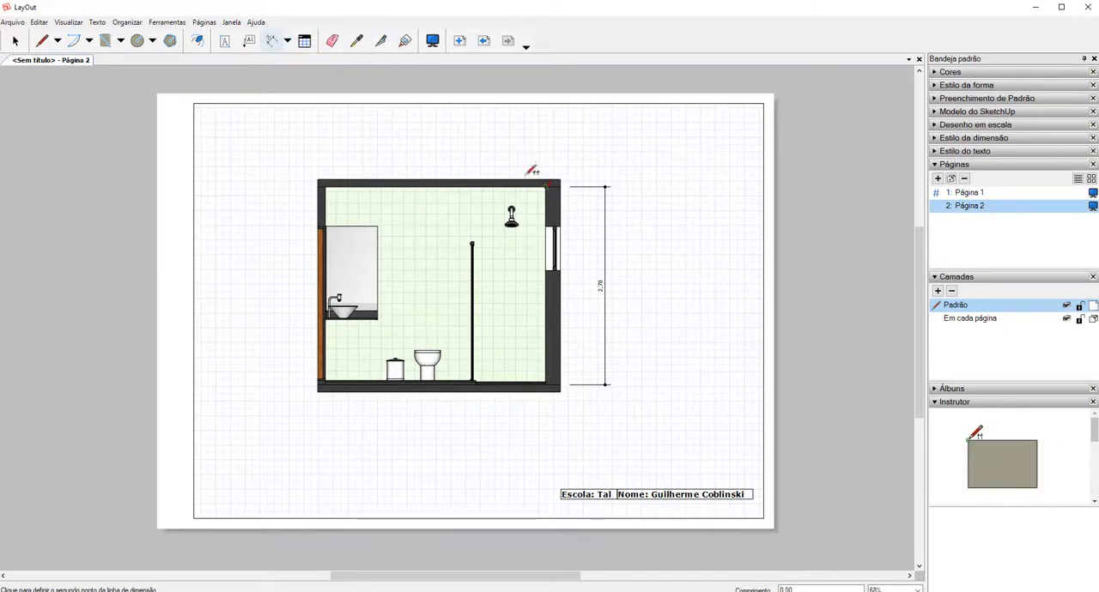
{"action": "left_click", "coordinate": [324, 182]}
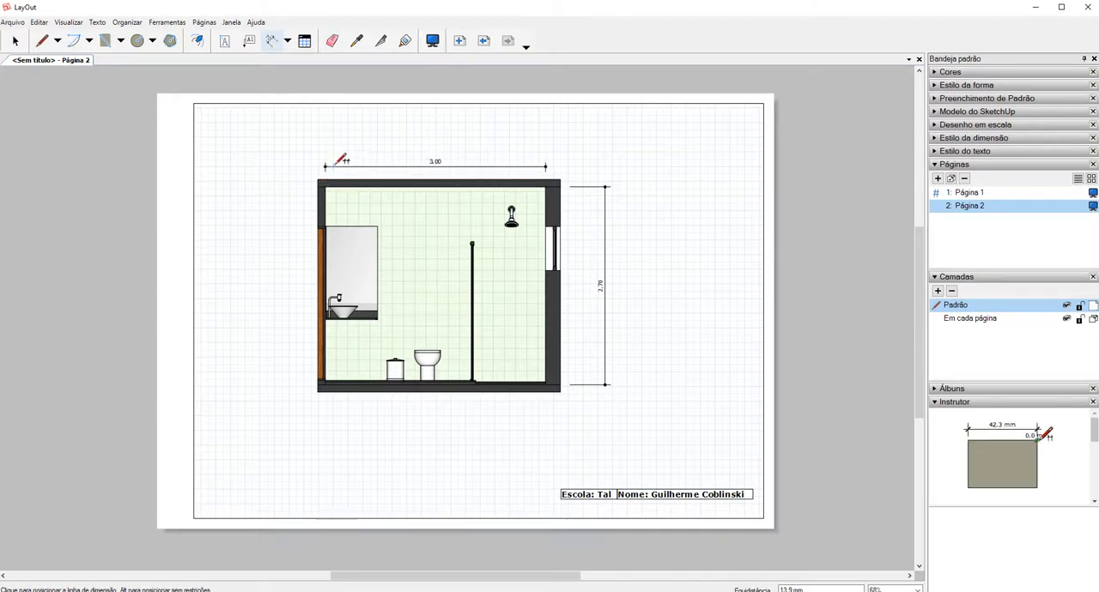
{"action": "left_click", "coordinate": [331, 148]}
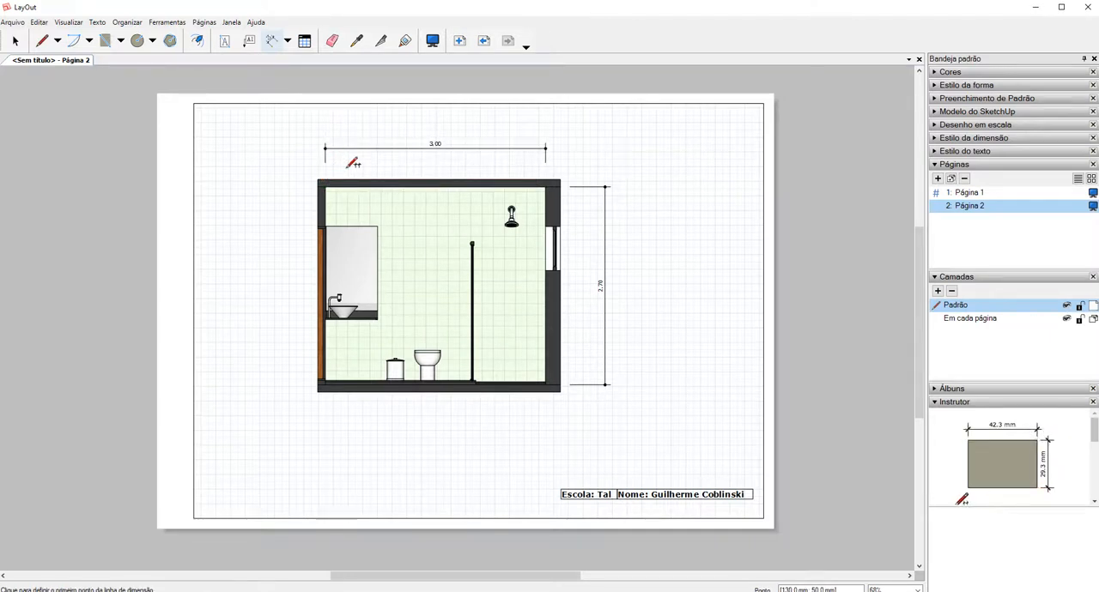
{"action": "key", "text": "space"}
{"action": "left_click", "coordinate": [379, 151]}
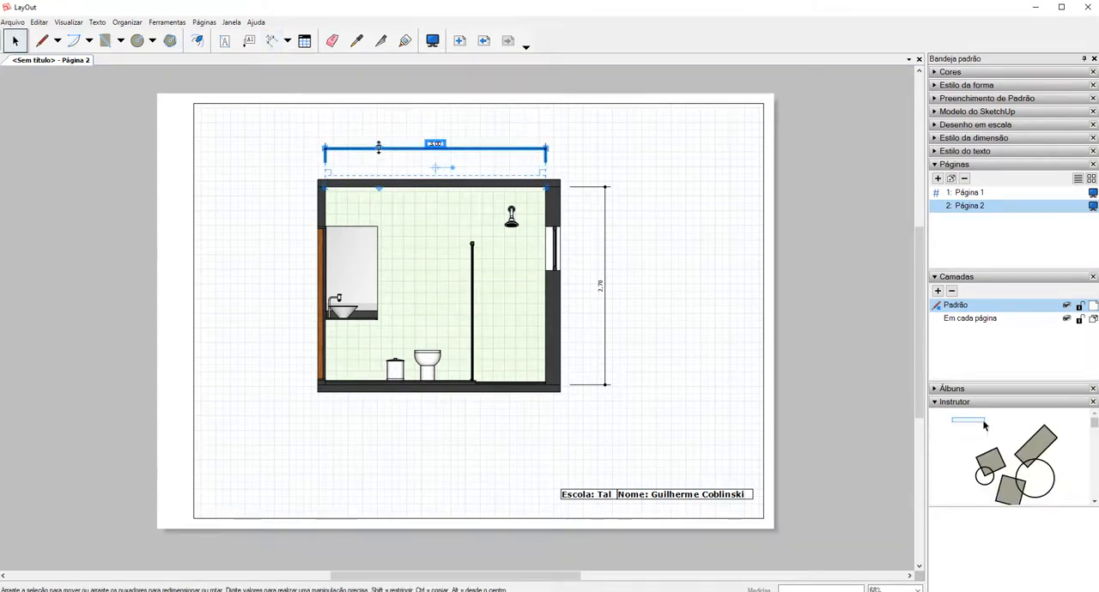
{"action": "key", "text": "Delete"}
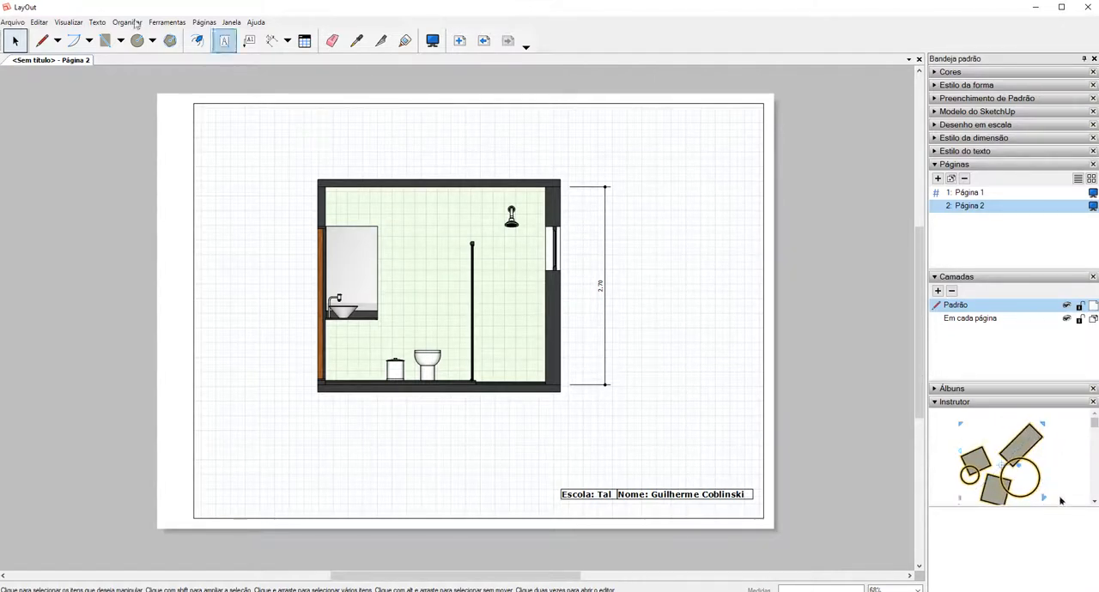
Open the PDF export dialog for the document and cancel it without exporting.
{"action": "left_click", "coordinate": [13, 22]}
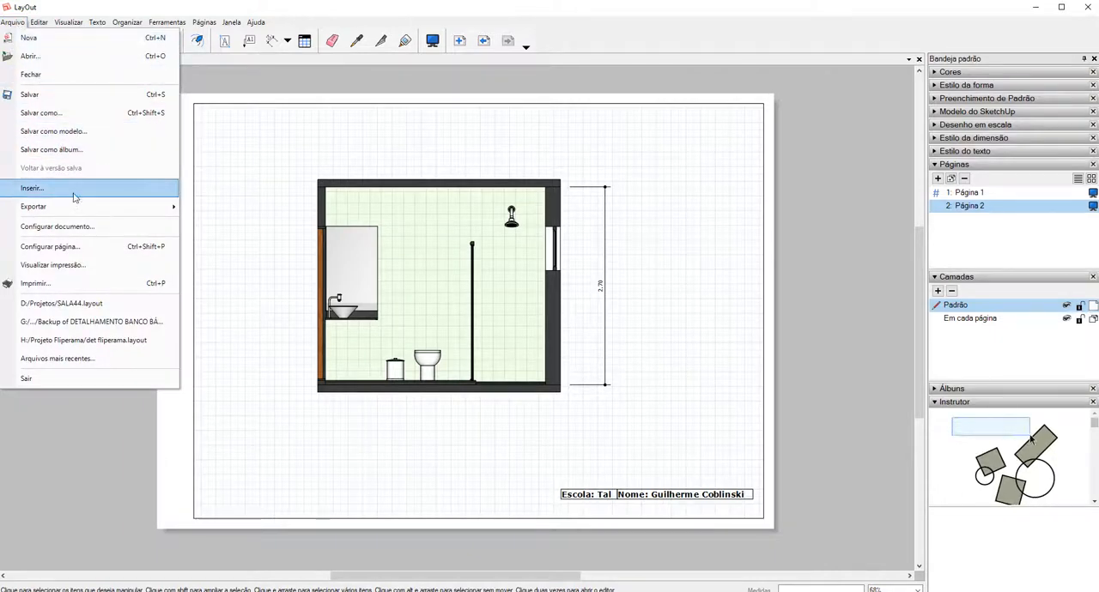
{"action": "mouse_move", "coordinate": [70, 214]}
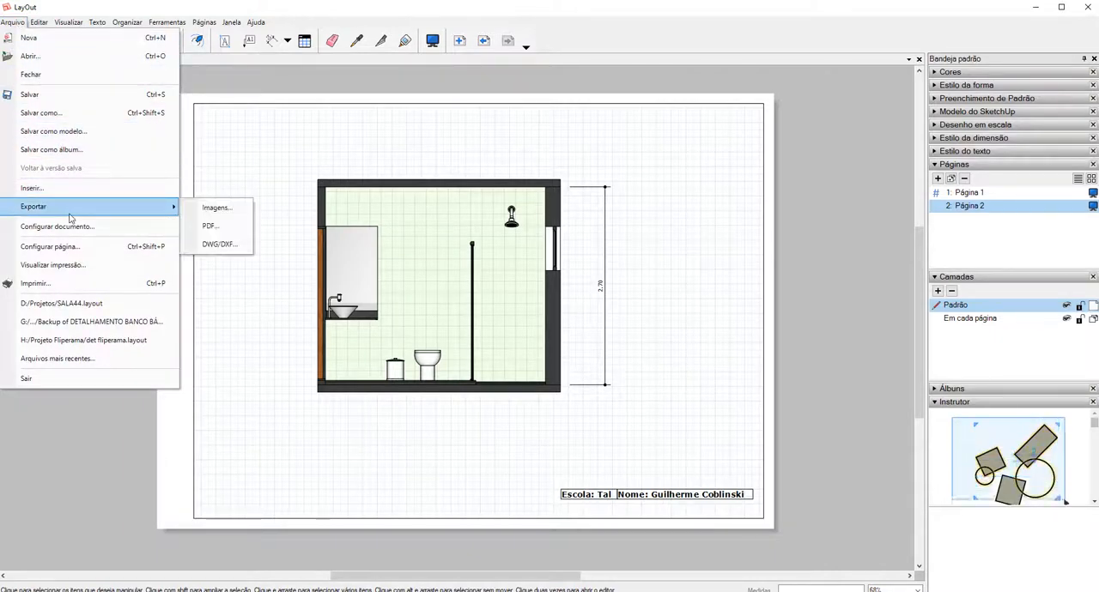
{"action": "left_click", "coordinate": [211, 226]}
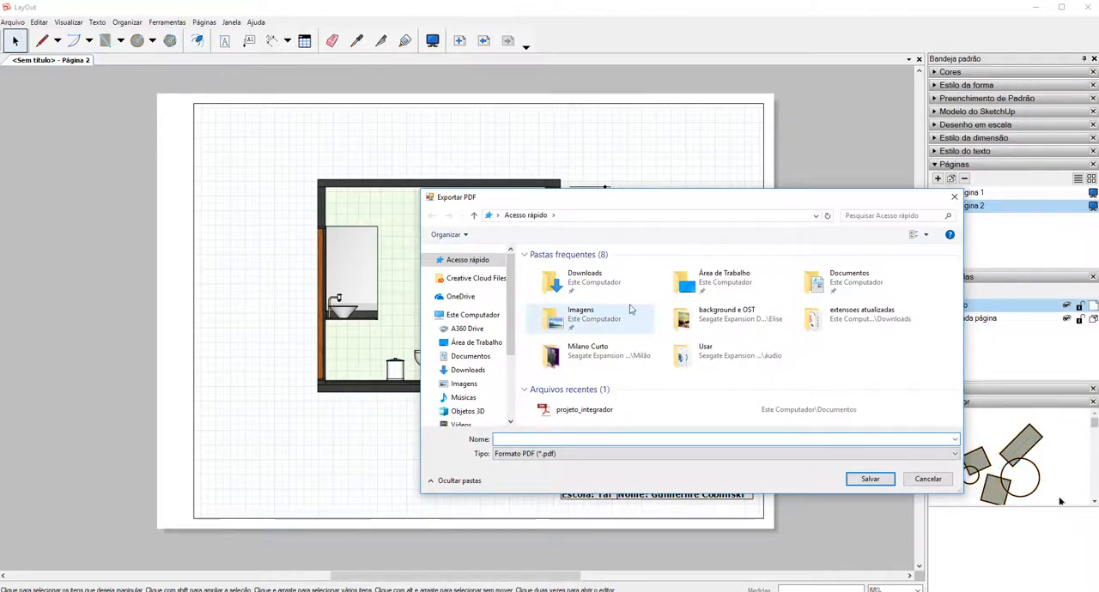
{"action": "left_click", "coordinate": [953, 197]}
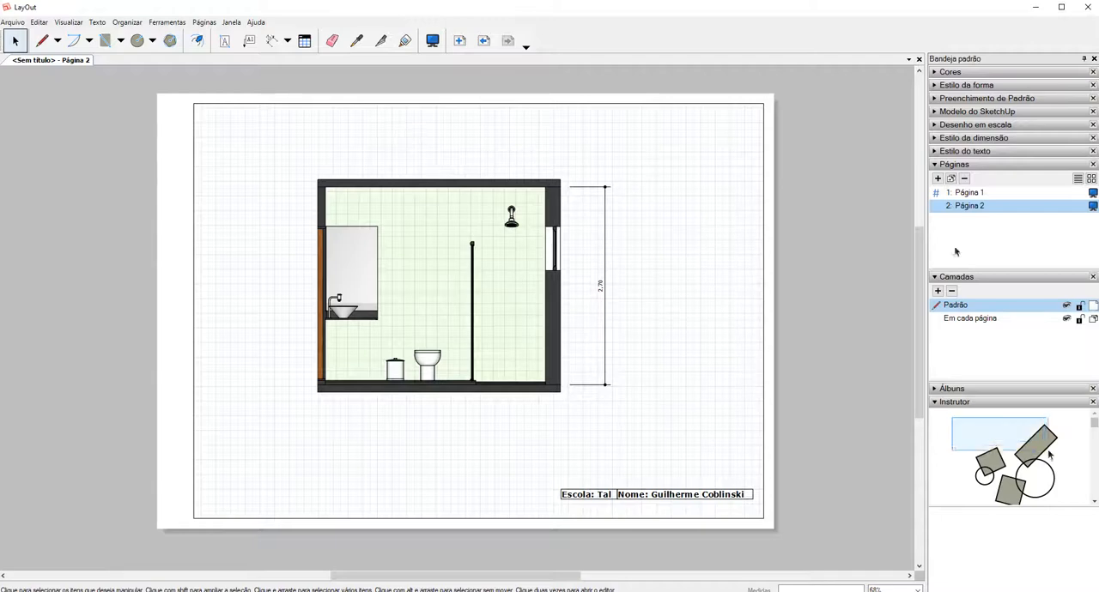
Review the plan on Página 1 and the section on Página 2, returning to Página 1.
{"action": "left_click", "coordinate": [970, 192]}
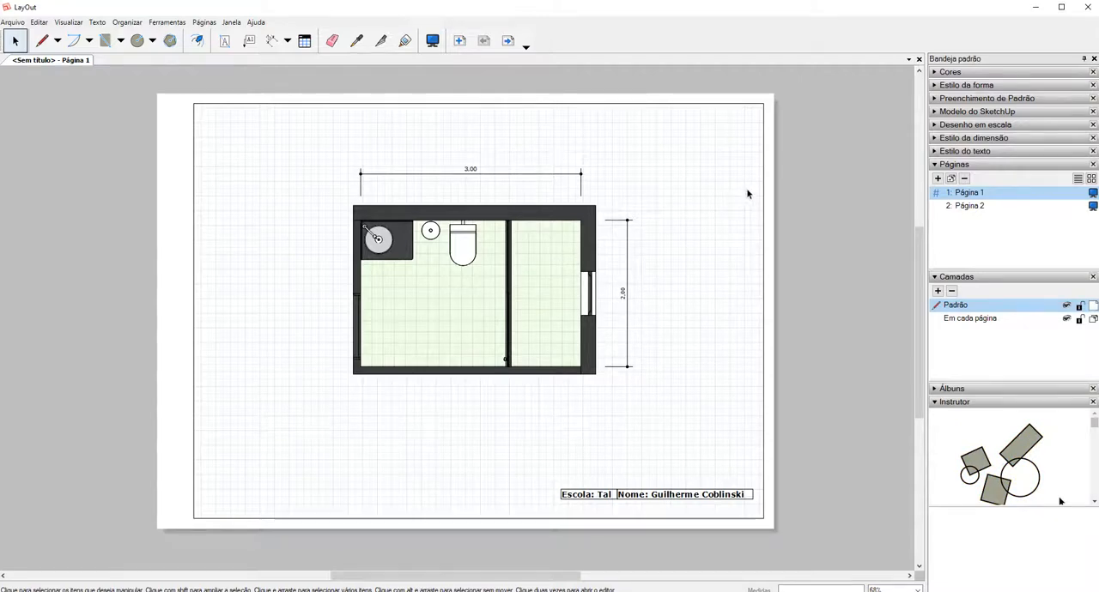
{"action": "left_click", "coordinate": [970, 207]}
{"action": "left_click", "coordinate": [981, 194]}
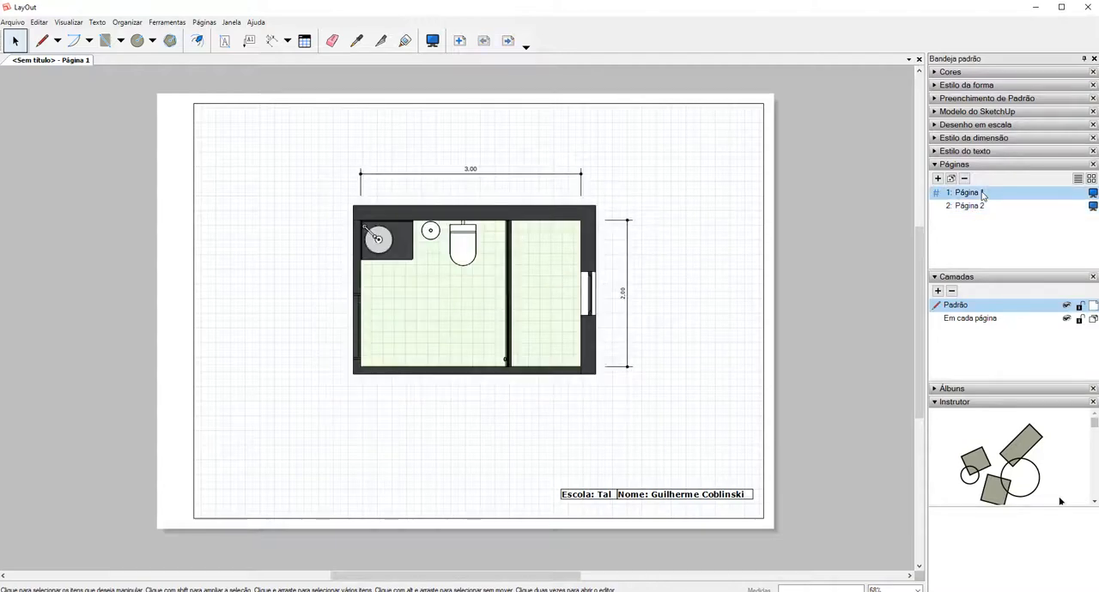
Examine the rendering styles available for the plan viewport, both in the styles library and in the model's own styles.
{"action": "left_click", "coordinate": [935, 86]}
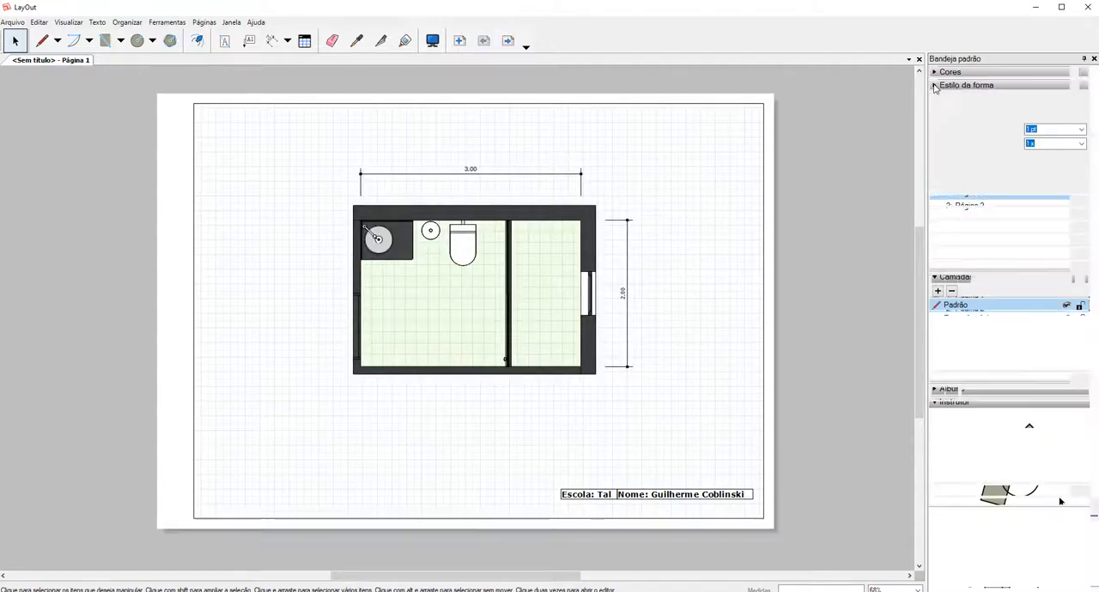
{"action": "left_click", "coordinate": [935, 85]}
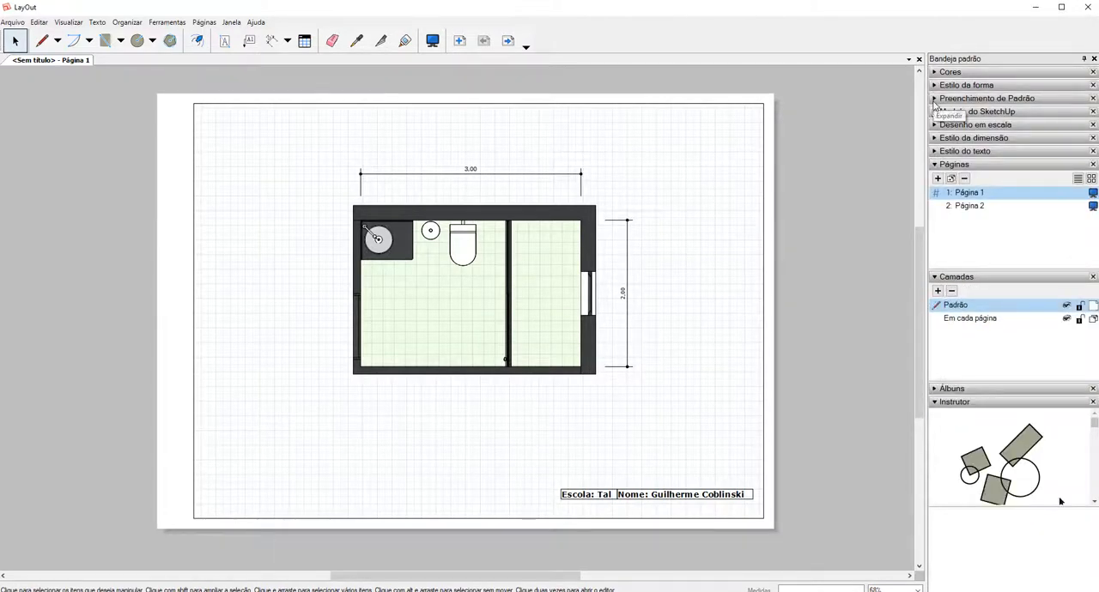
{"action": "left_click", "coordinate": [935, 111]}
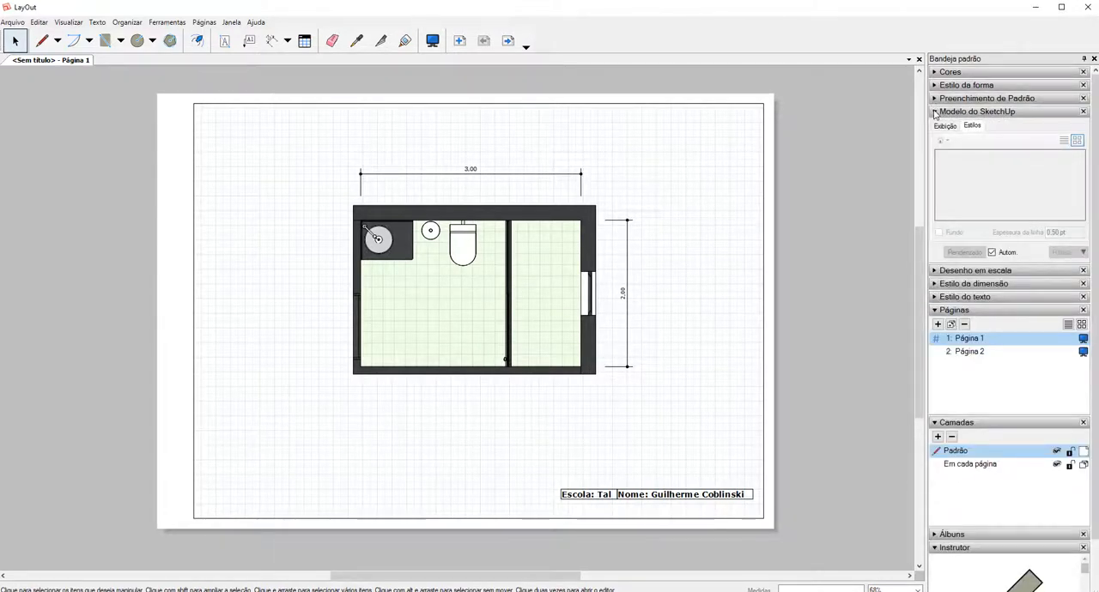
{"action": "left_click", "coordinate": [576, 246]}
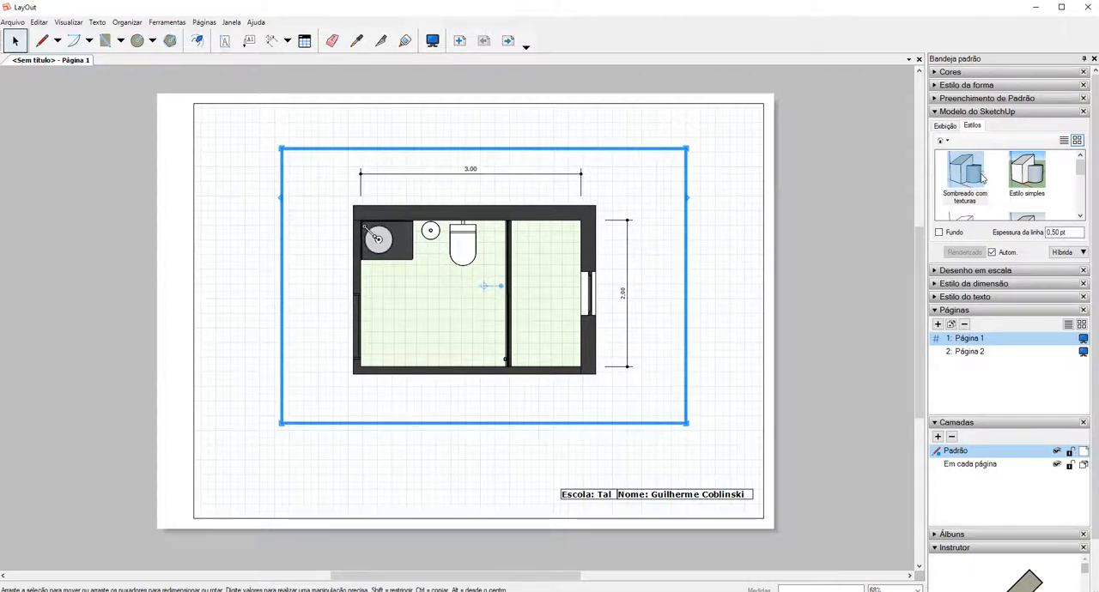
{"action": "mouse_move", "coordinate": [1080, 167]}
{"action": "left_mouse_down"}
{"action": "mouse_move", "coordinate": [1080, 211]}
{"action": "mouse_move", "coordinate": [1080, 168]}
{"action": "left_mouse_up"}
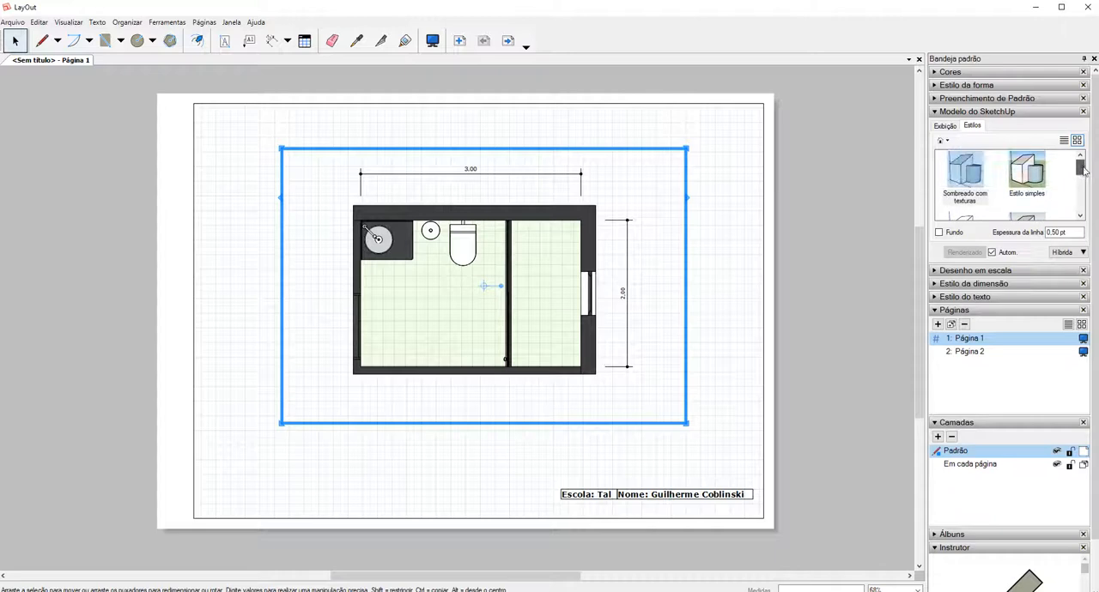
{"action": "left_click", "coordinate": [943, 141]}
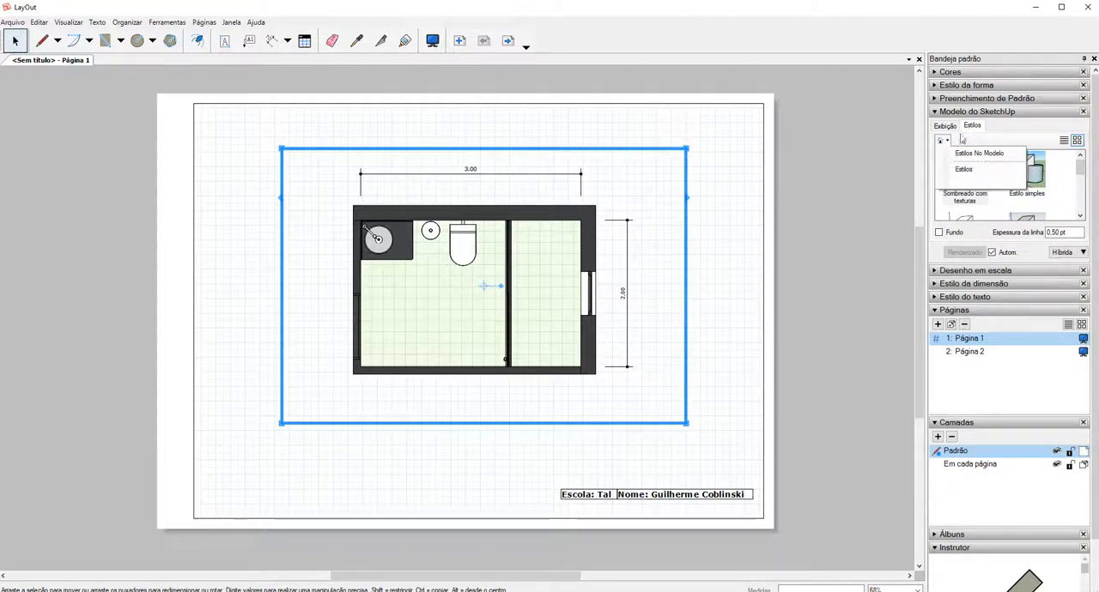
{"action": "left_click", "coordinate": [959, 170]}
{"action": "left_click", "coordinate": [942, 141]}
{"action": "left_click", "coordinate": [963, 153]}
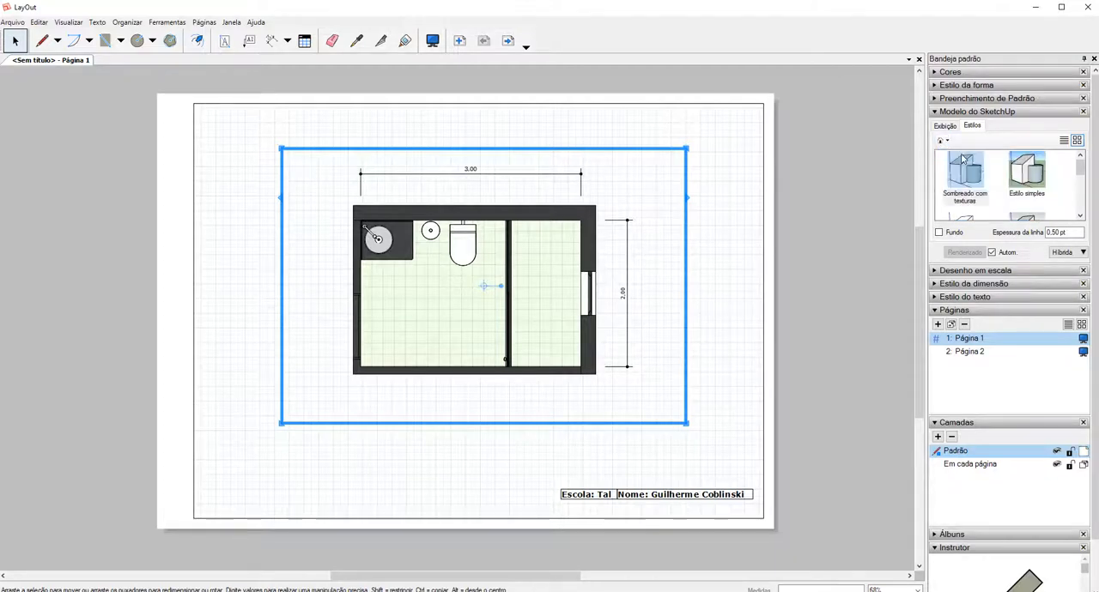
{"action": "mouse_move", "coordinate": [1080, 168]}
{"action": "left_mouse_down"}
{"action": "mouse_move", "coordinate": [1080, 205]}
{"action": "mouse_move", "coordinate": [1084, 162]}
{"action": "left_mouse_up"}
Check the plan viewport's scene options and reselect the planta scene.
{"action": "left_click", "coordinate": [952, 127]}
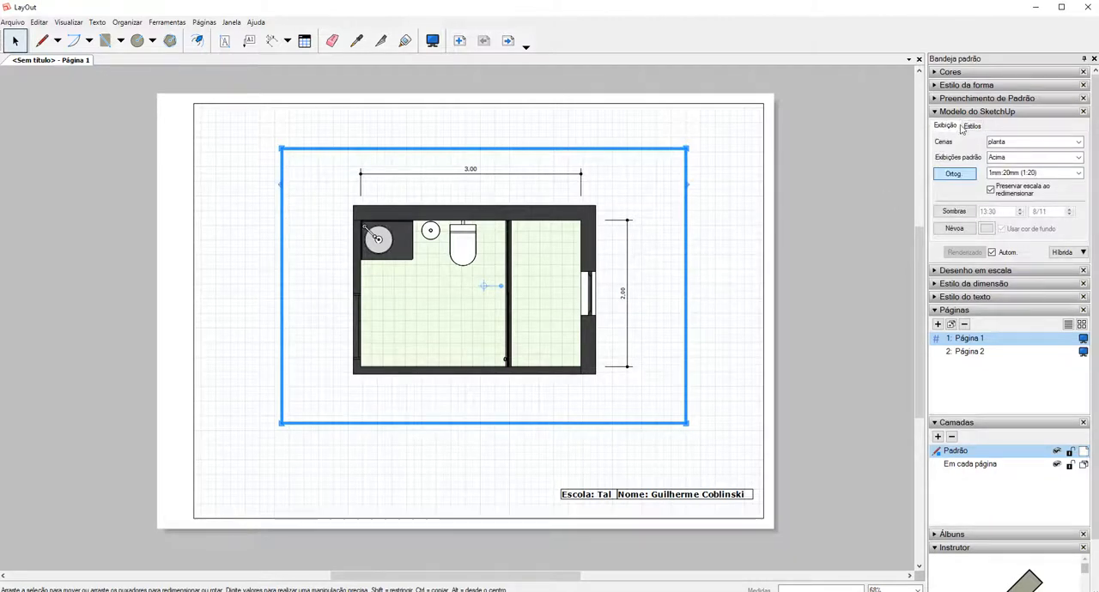
{"action": "left_click", "coordinate": [1019, 146]}
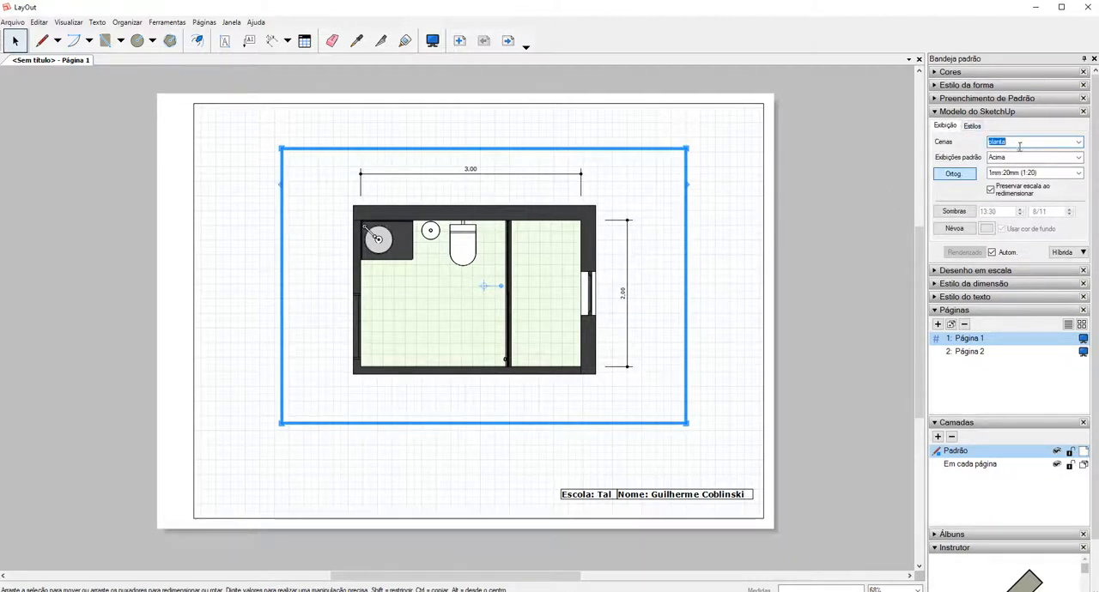
{"action": "left_click", "coordinate": [1078, 142]}
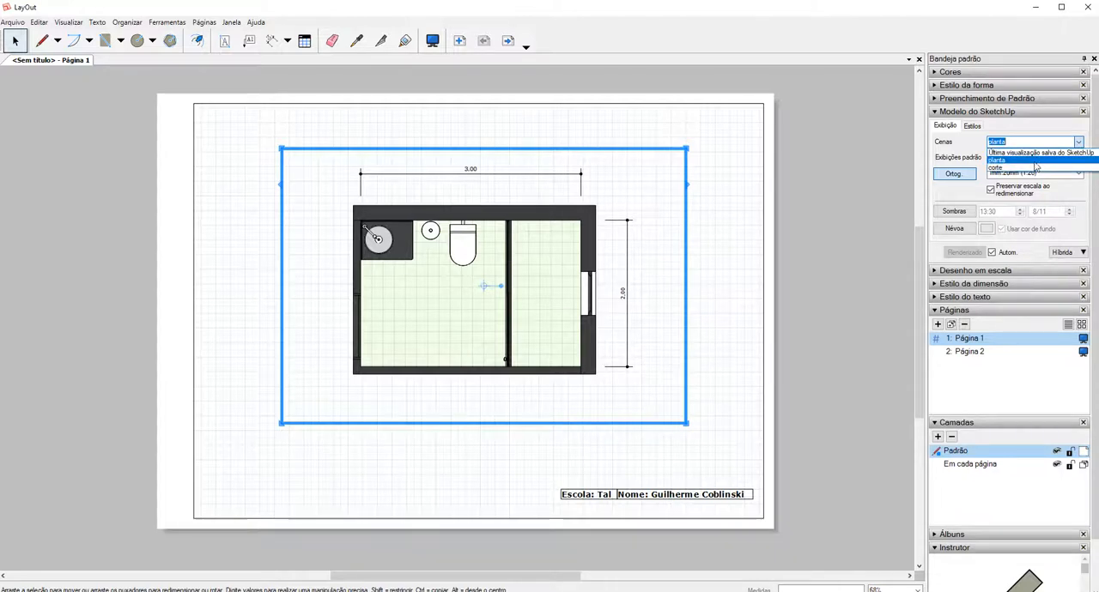
{"action": "left_click", "coordinate": [1035, 161]}
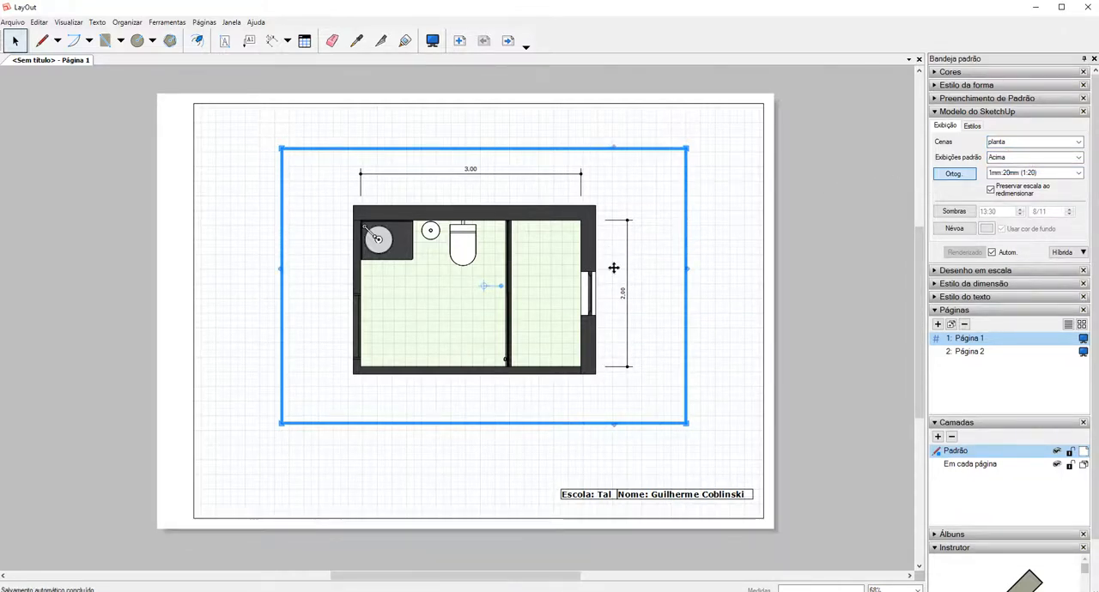
{"action": "left_click", "coordinate": [717, 261]}
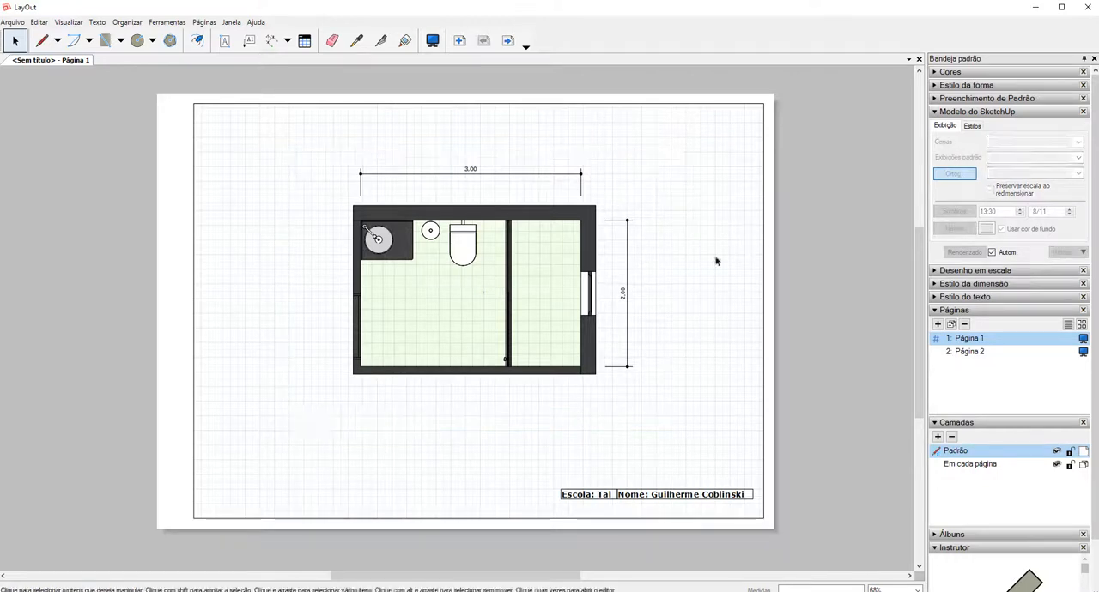
Browse the Álbuns collections of ready-made symbols, including the curved inclined 3D arrows (setas | 3D | curvas, inclinadas).
{"action": "left_click", "coordinate": [936, 114]}
{"action": "left_click", "coordinate": [951, 168]}
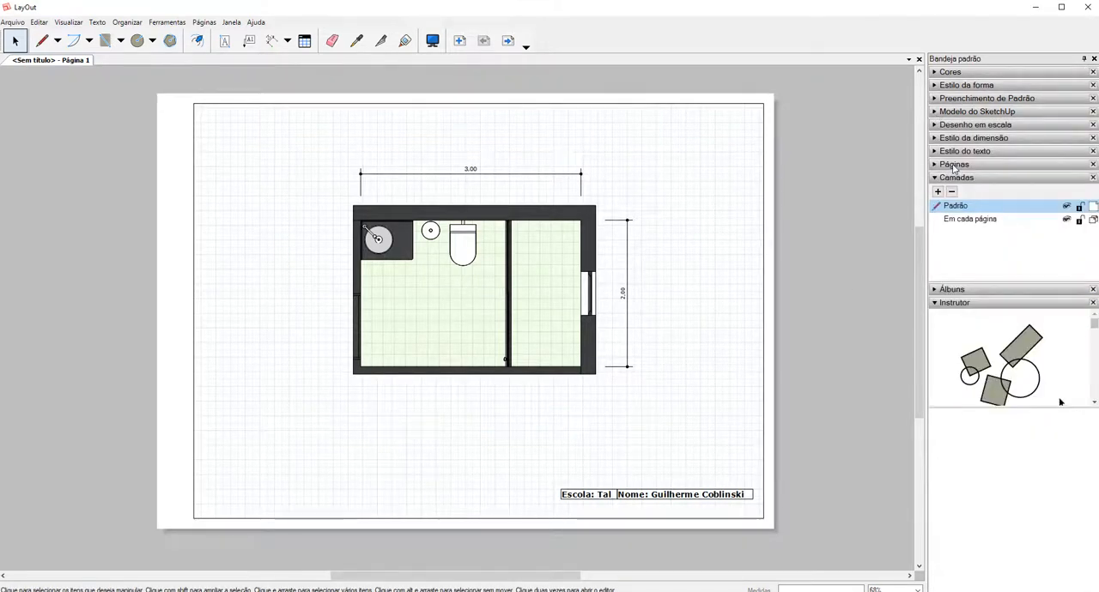
{"action": "left_click", "coordinate": [944, 178]}
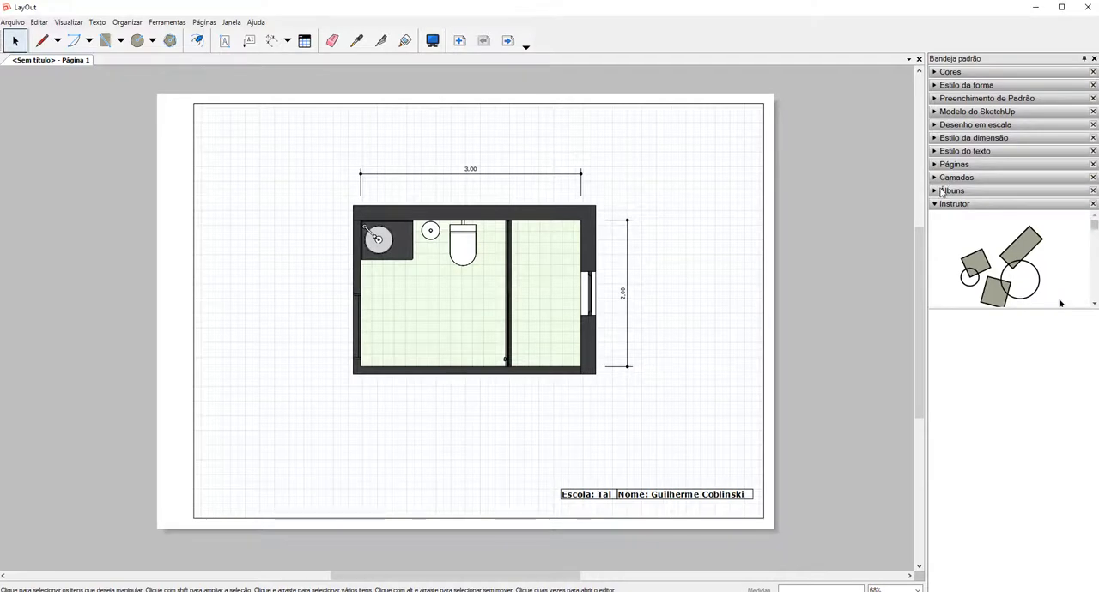
{"action": "left_click", "coordinate": [936, 192]}
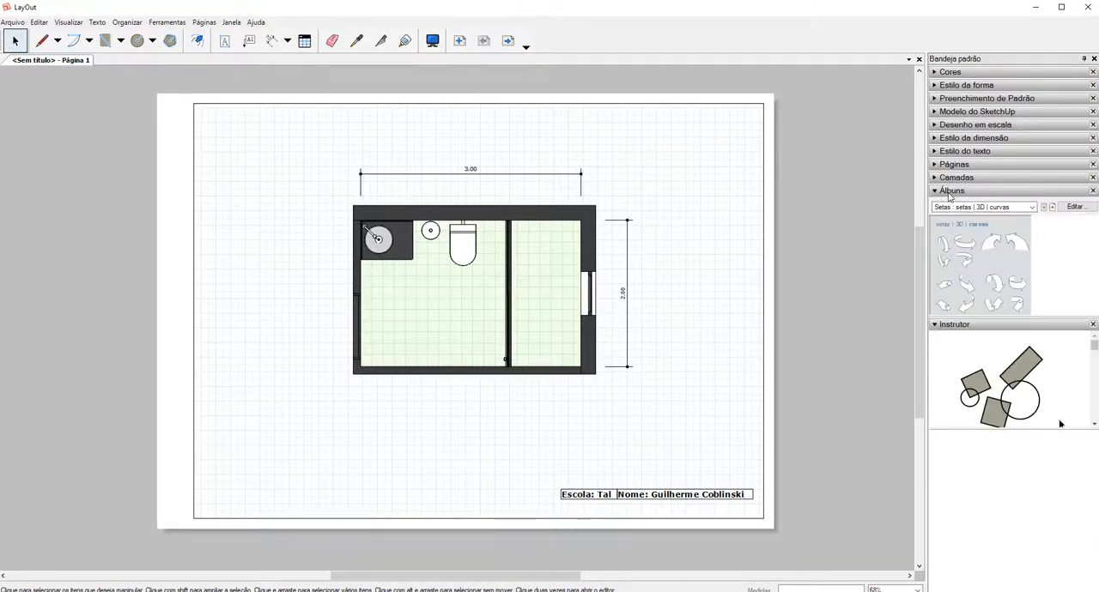
{"action": "left_click", "coordinate": [1032, 211]}
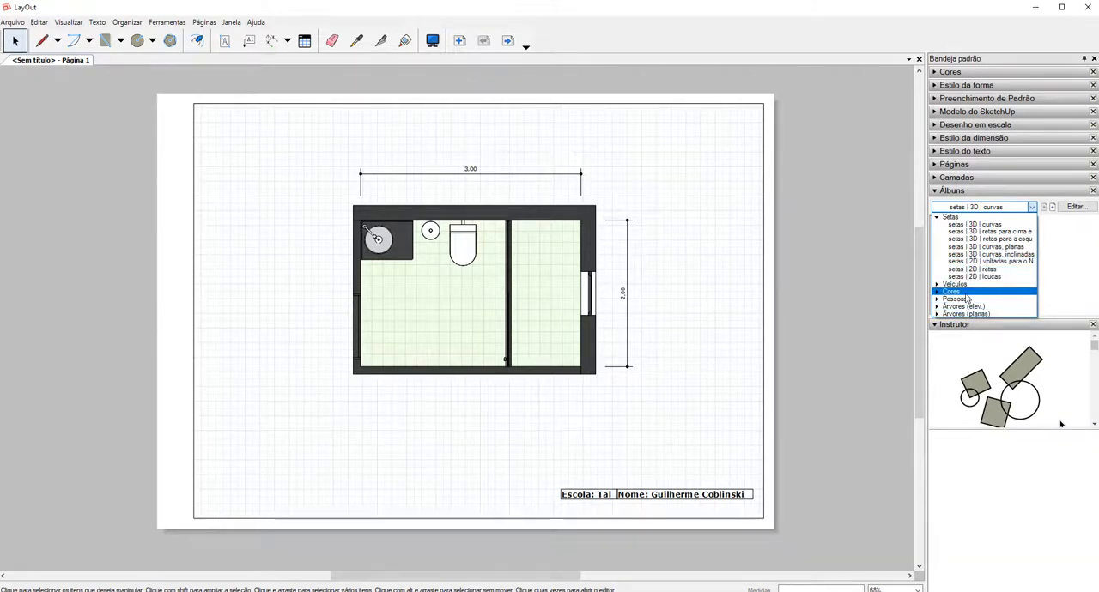
{"action": "left_click", "coordinate": [939, 222]}
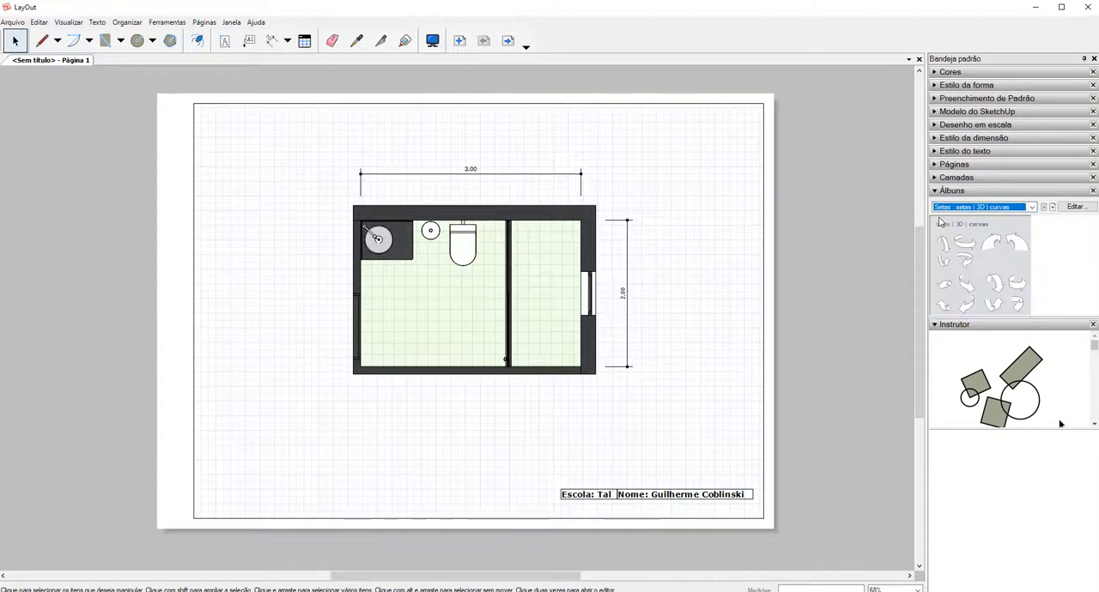
{"action": "left_click", "coordinate": [982, 208]}
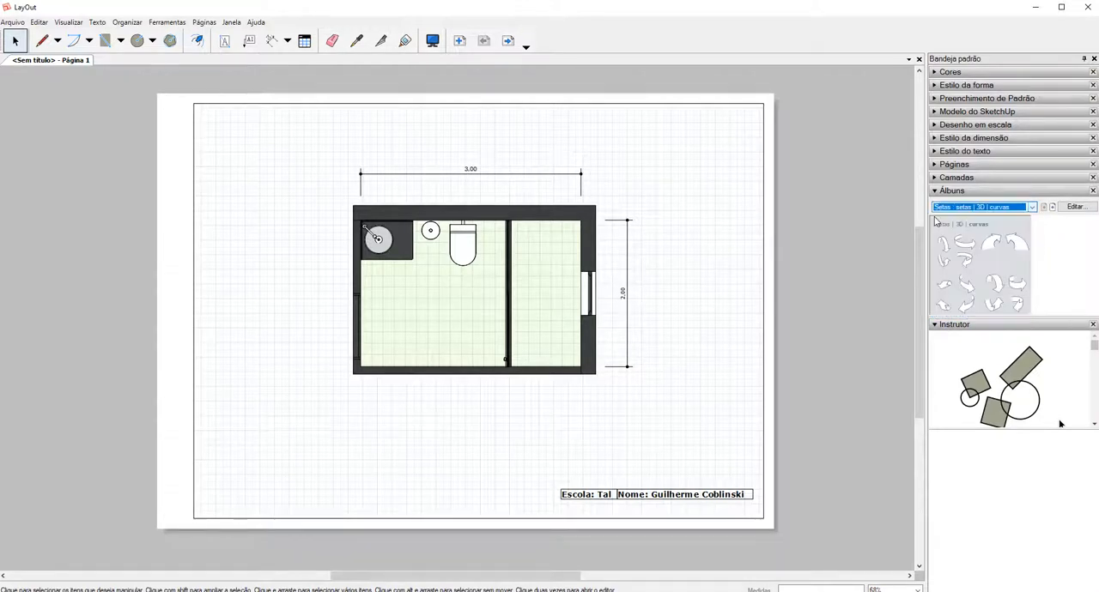
{"action": "left_click", "coordinate": [935, 220]}
{"action": "left_click", "coordinate": [953, 207]}
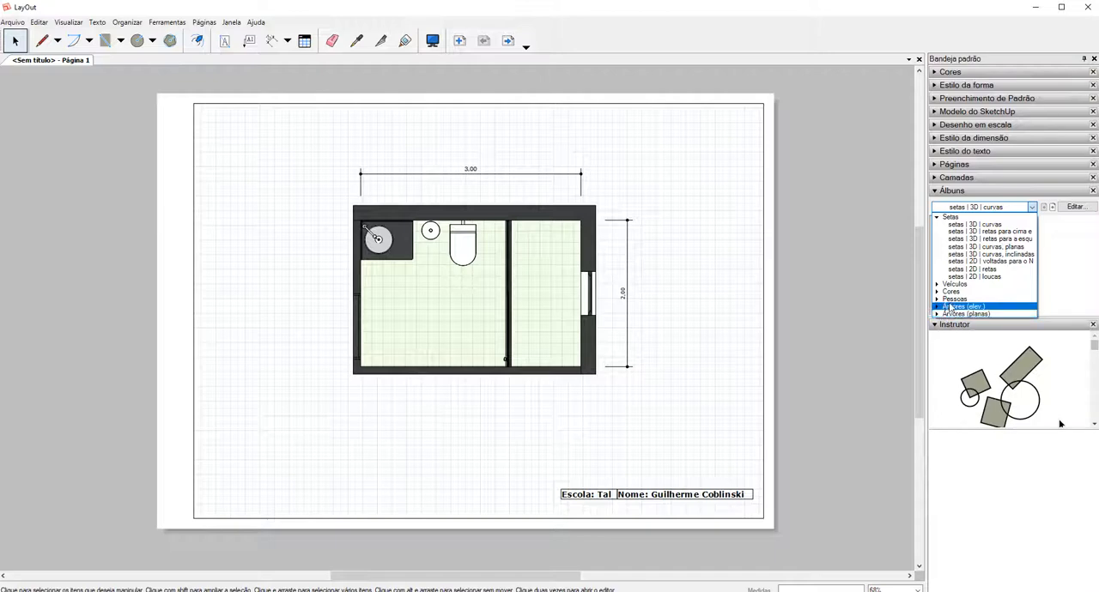
{"action": "left_click", "coordinate": [983, 255]}
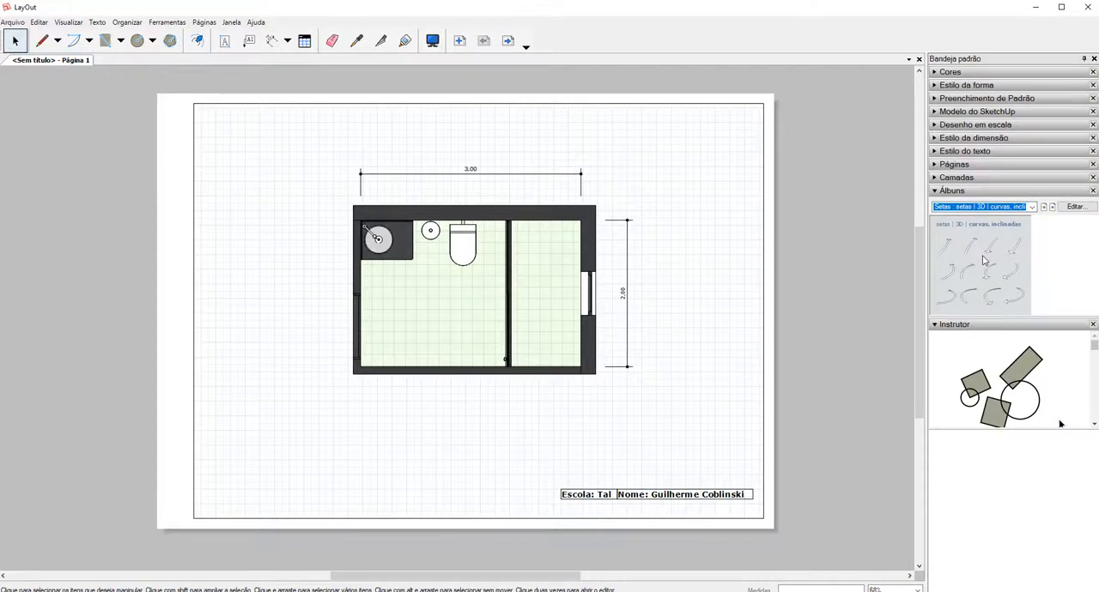
{"action": "left_click", "coordinate": [1032, 207]}
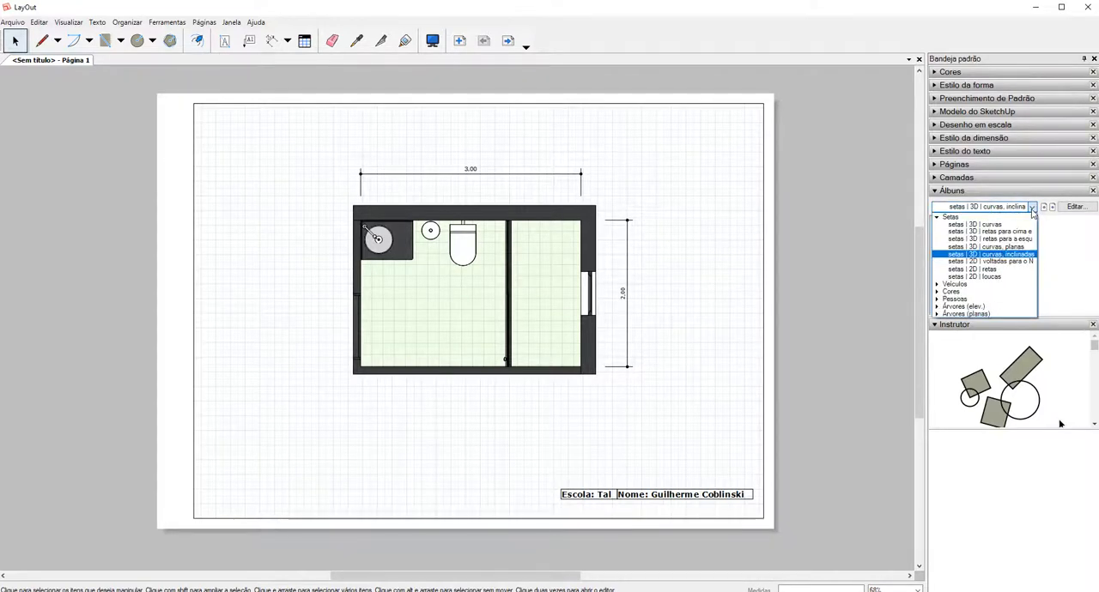
{"action": "left_click", "coordinate": [942, 217]}
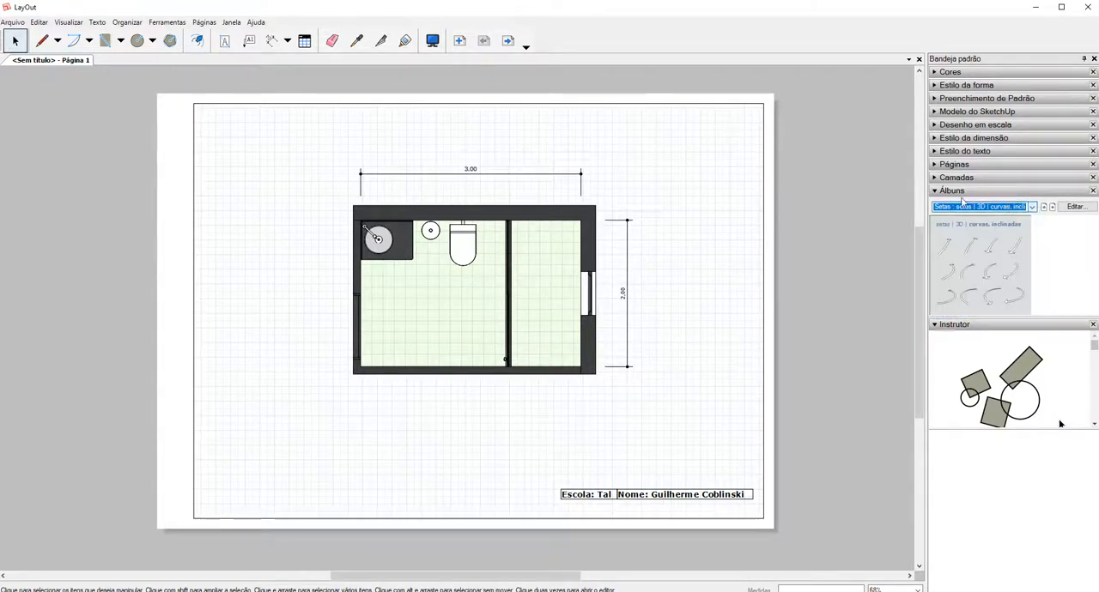
{"action": "left_click", "coordinate": [945, 192]}
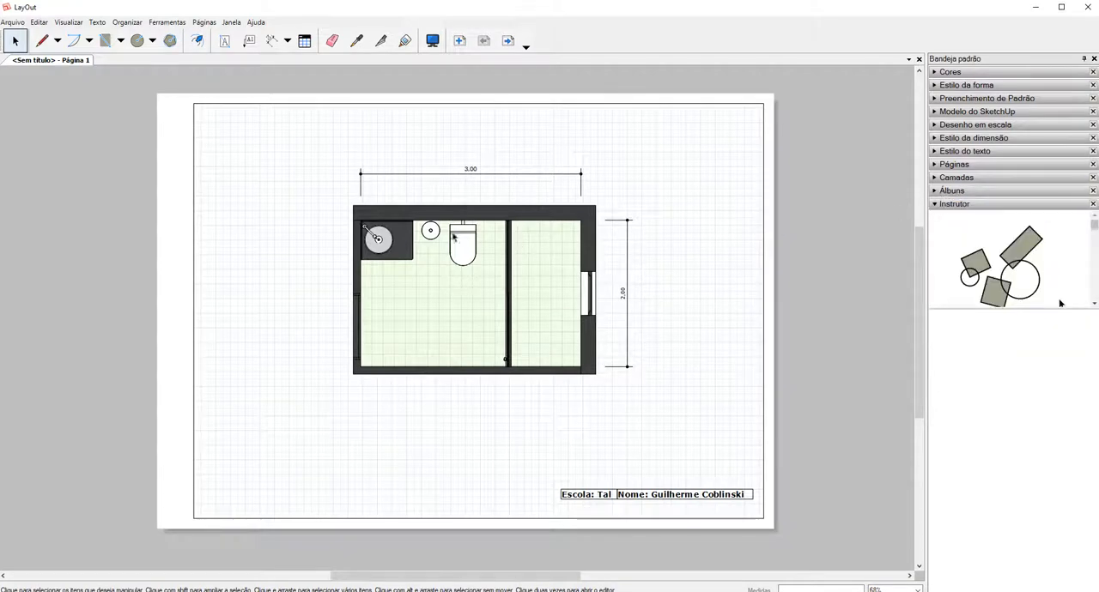
Draw a horizontal section line across the plan through the window, extending past both side walls.
{"action": "left_click", "coordinate": [41, 40]}
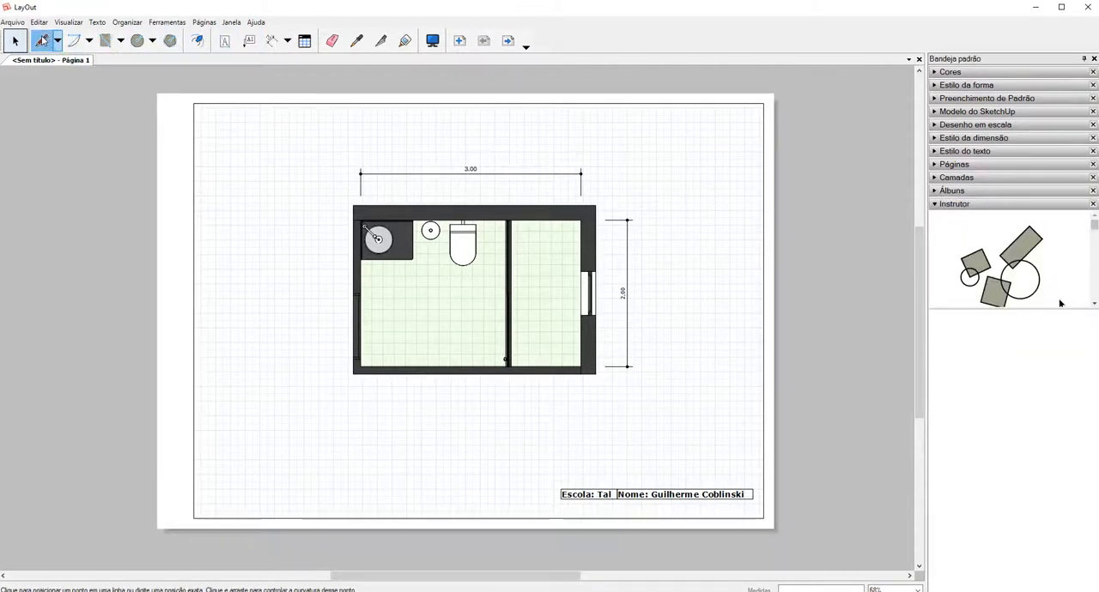
{"action": "left_click", "coordinate": [605, 305]}
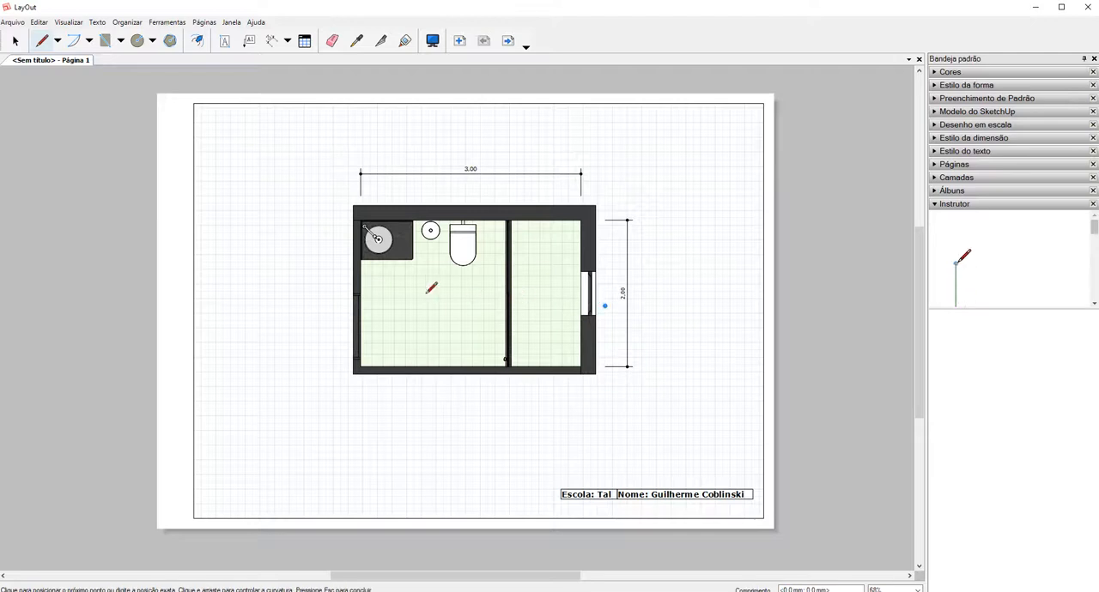
{"action": "left_click", "coordinate": [312, 306]}
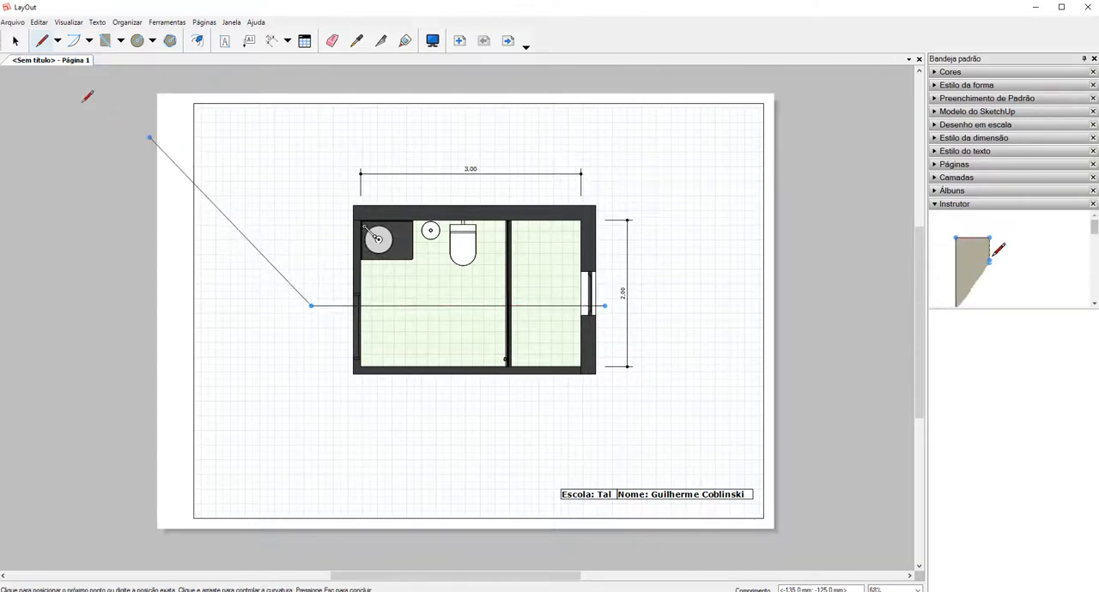
{"action": "left_click", "coordinate": [15, 40]}
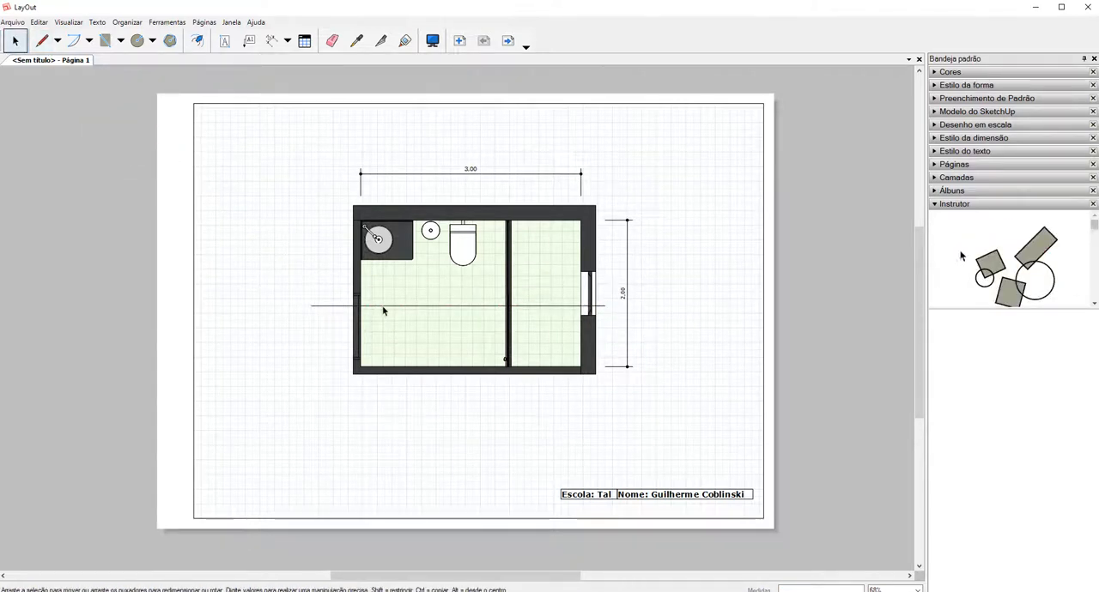
{"action": "left_click", "coordinate": [384, 307]}
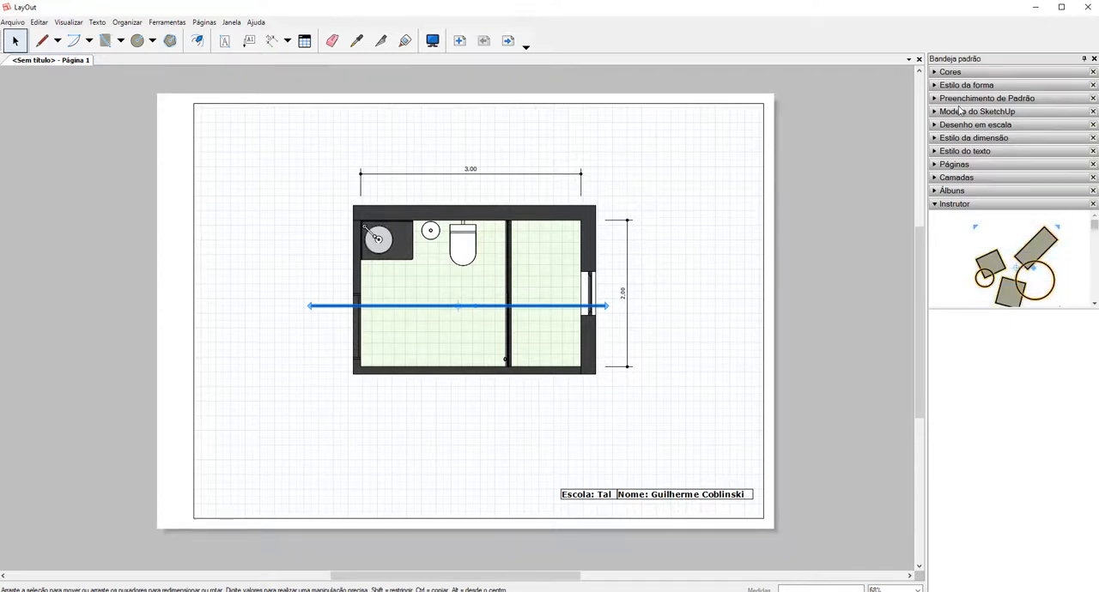
{"action": "left_click", "coordinate": [718, 228]}
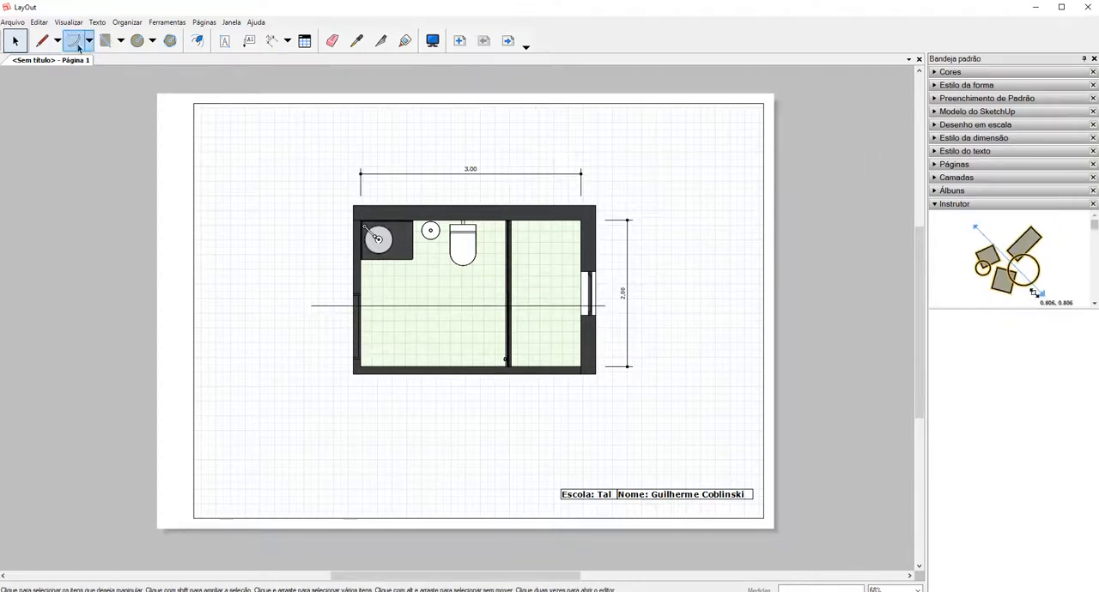
Draw a closed upward-pointing triangle about 20 mm wide and 15 mm high just below the section line's left end.
{"action": "left_click", "coordinate": [42, 40]}
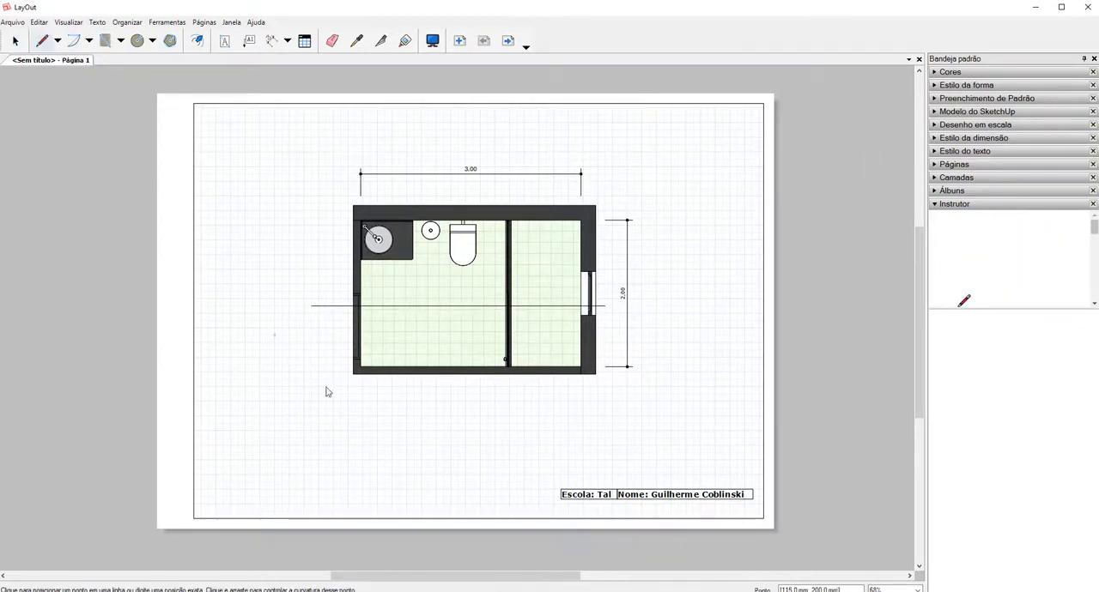
{"action": "scroll", "coordinate": [307, 317], "scroll_direction": "up", "scroll_amount": 1}
{"action": "scroll", "coordinate": [306, 318], "scroll_direction": "up", "scroll_amount": 2}
{"action": "left_click", "coordinate": [321, 320]}
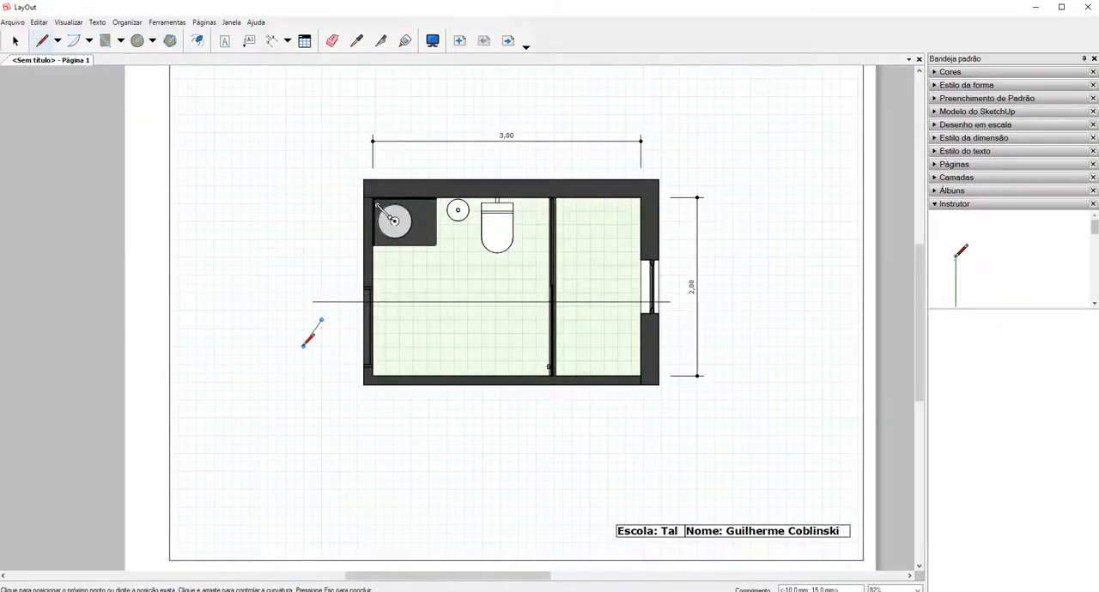
{"action": "left_click", "coordinate": [303, 346]}
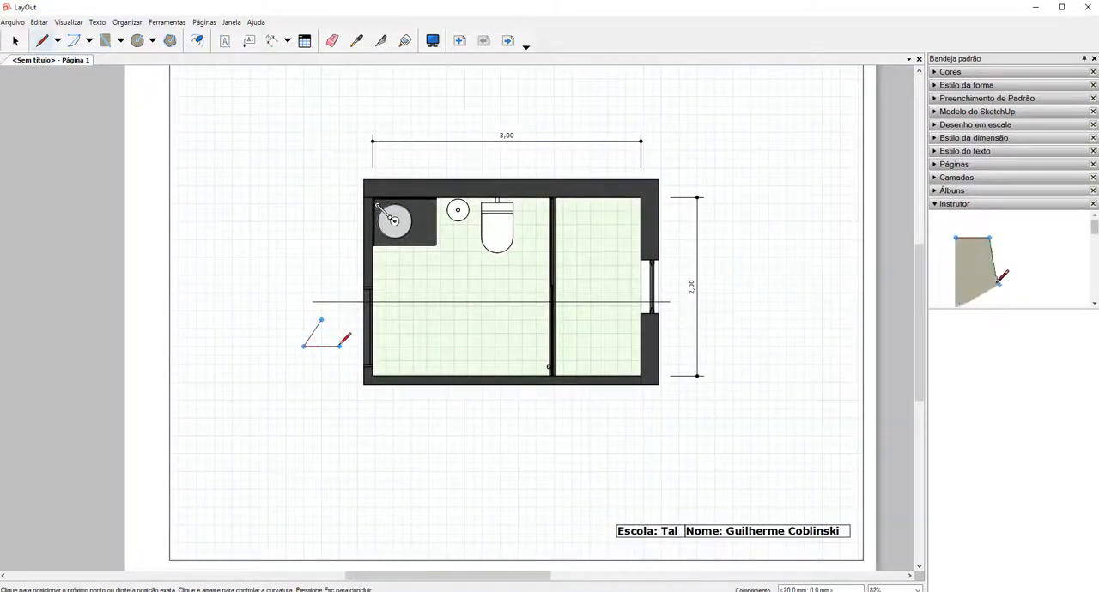
{"action": "left_click", "coordinate": [339, 346]}
{"action": "left_click", "coordinate": [321, 320]}
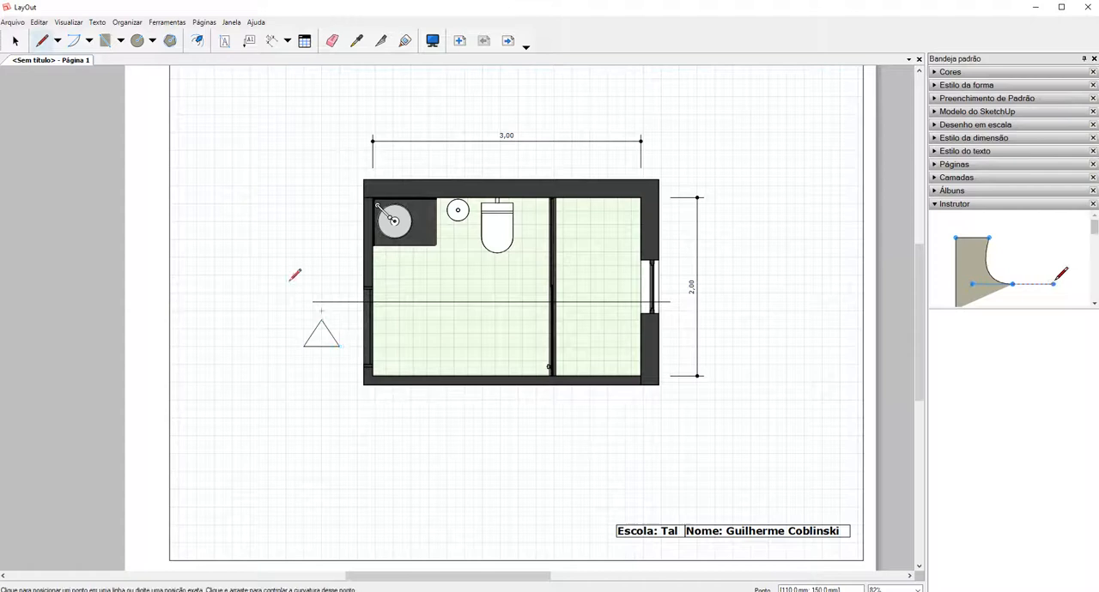
Apply a short-dash stroke pattern to the horizontal section line across the plan.
{"action": "left_click", "coordinate": [15, 41]}
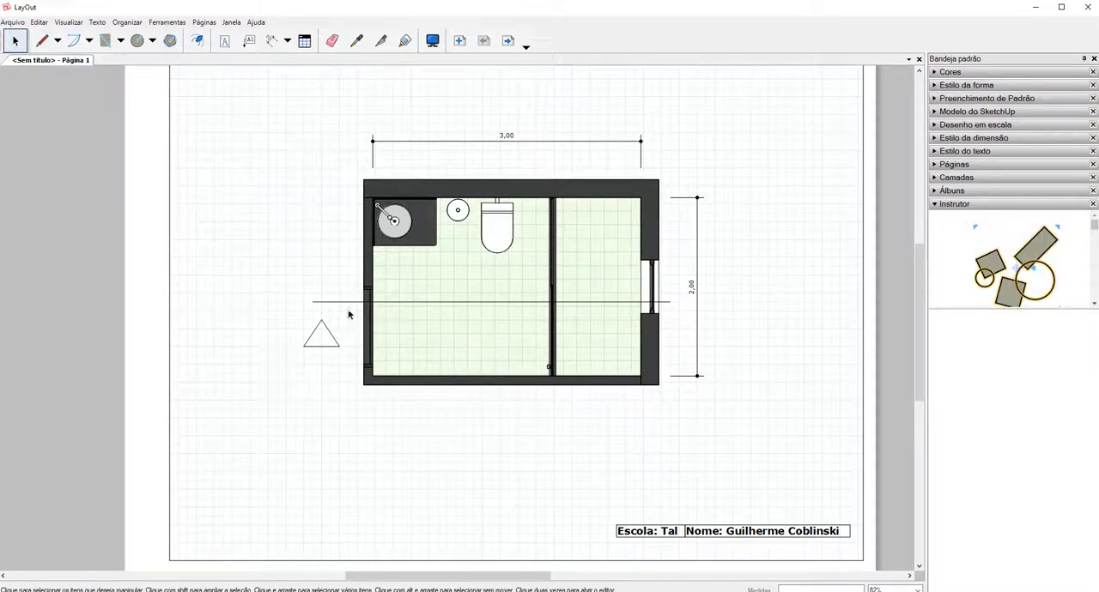
{"action": "left_click", "coordinate": [343, 303]}
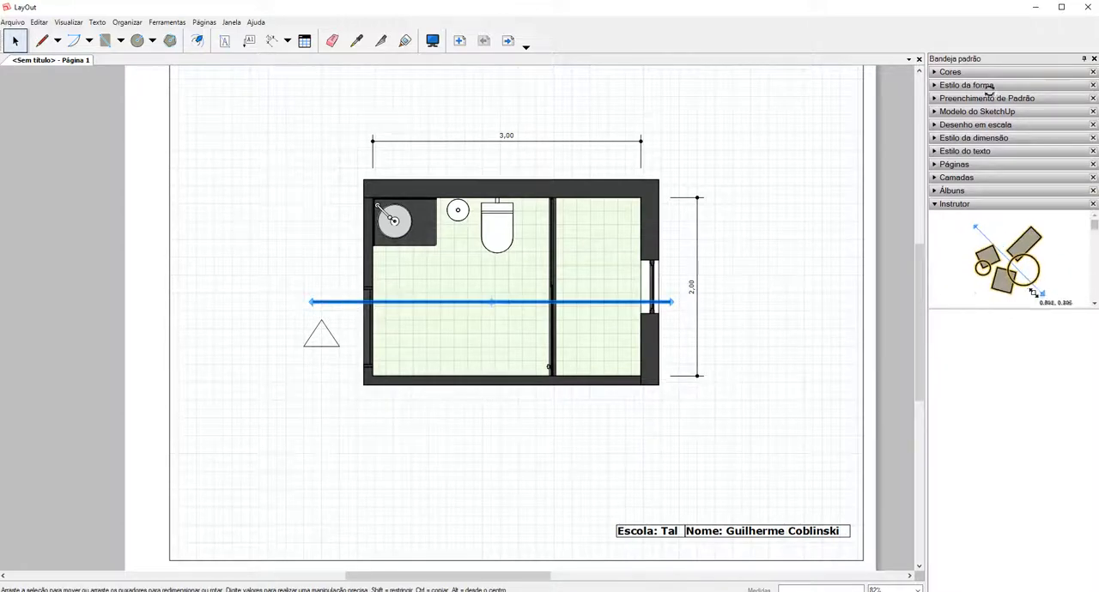
{"action": "left_click", "coordinate": [962, 85]}
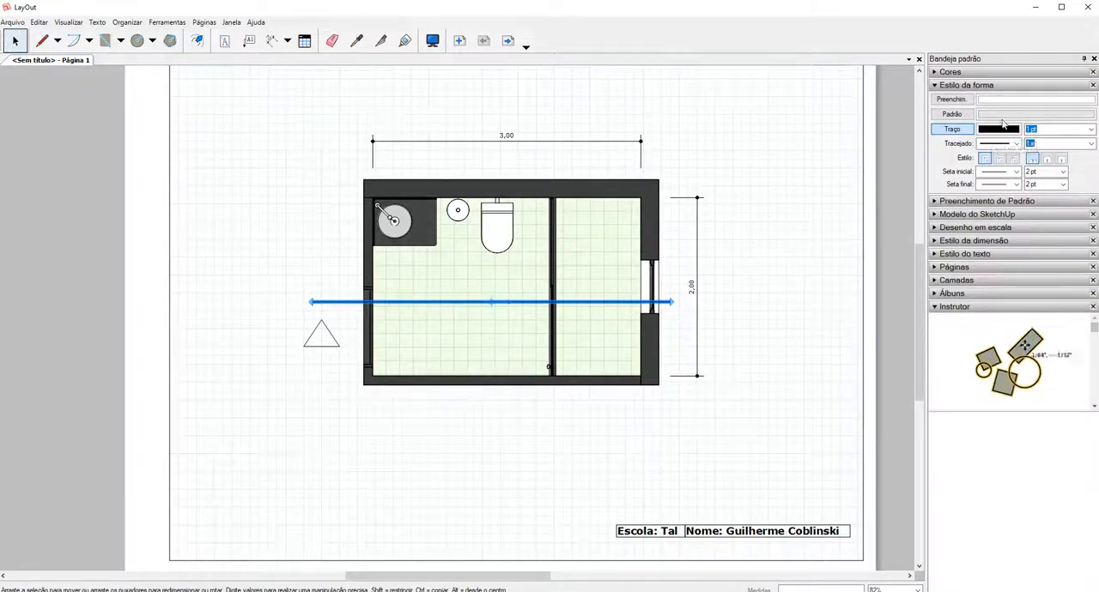
{"action": "left_click", "coordinate": [1014, 143]}
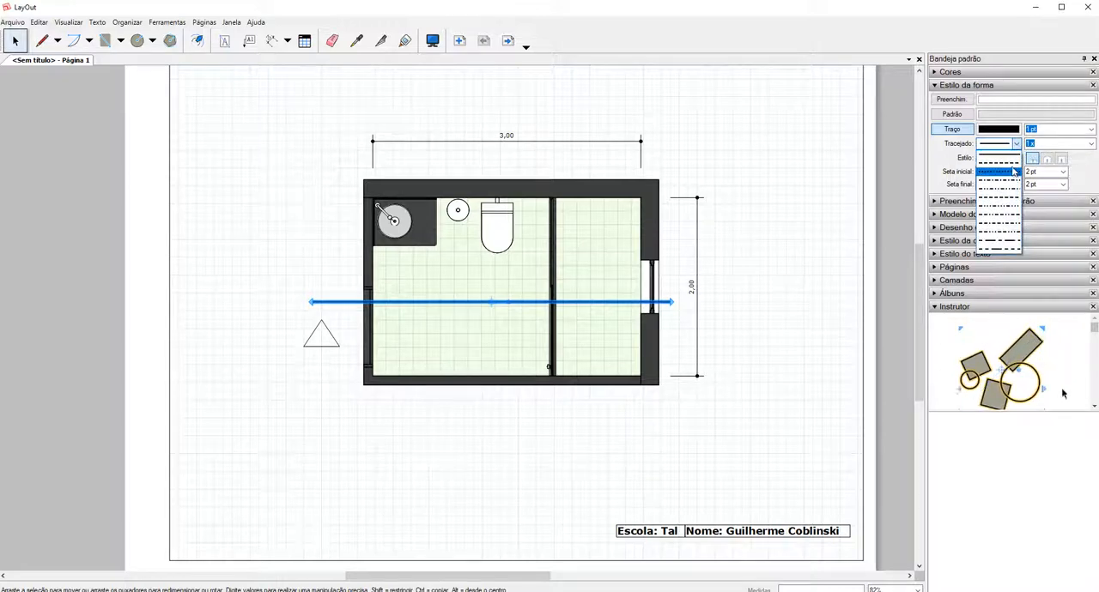
{"action": "left_click", "coordinate": [1013, 172]}
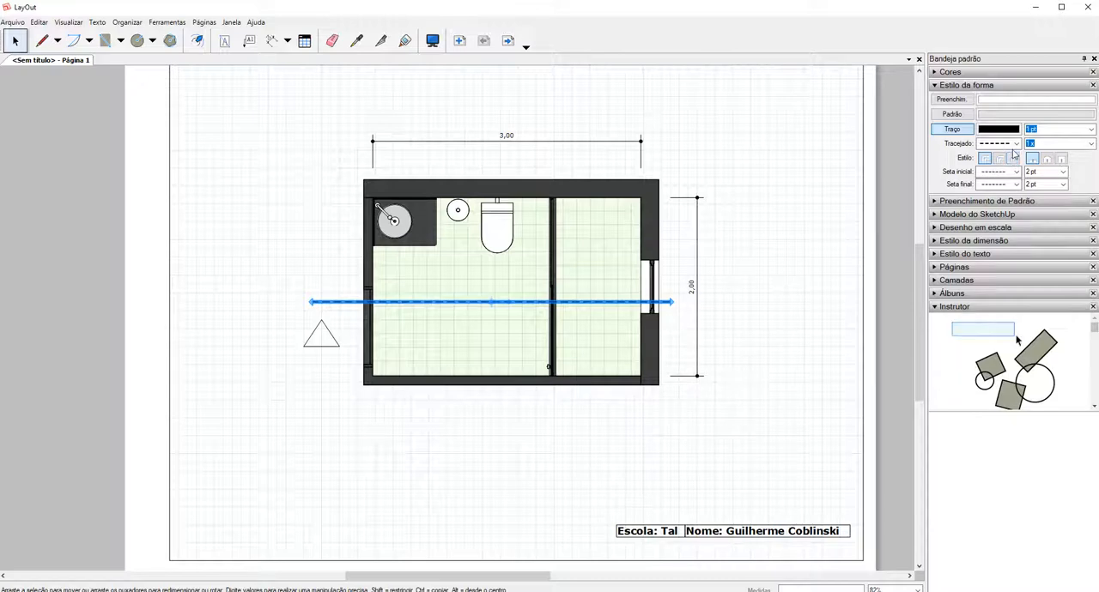
{"action": "left_click", "coordinate": [729, 261]}
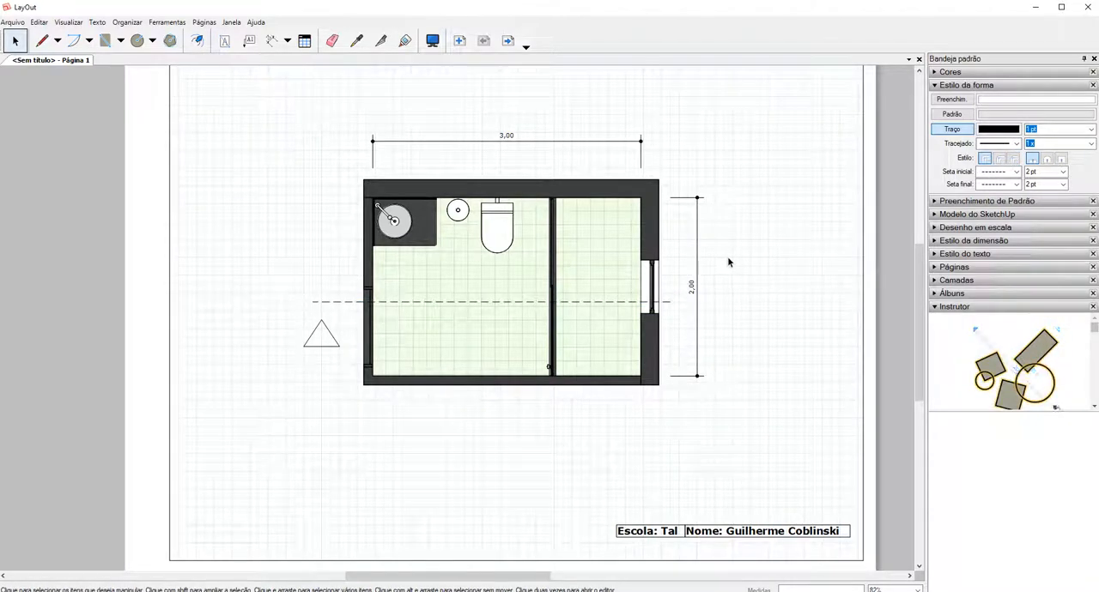
Add a text label reading A at the base of the section marker triangle.
{"action": "scroll", "coordinate": [319, 325], "scroll_direction": "up", "scroll_amount": 1}
{"action": "scroll", "coordinate": [319, 325], "scroll_direction": "up", "scroll_amount": 3}
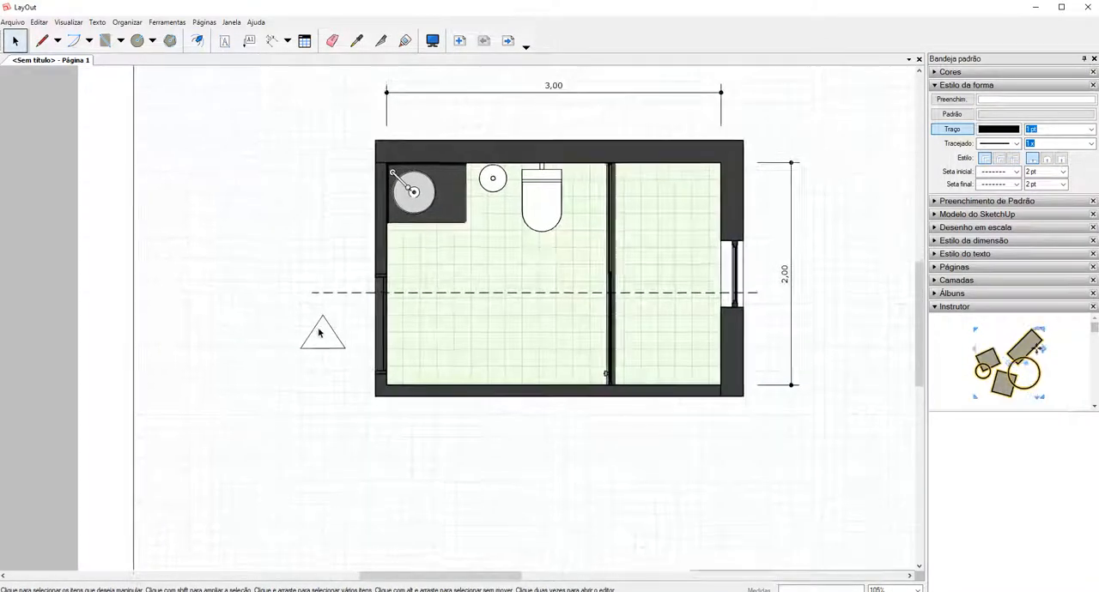
{"action": "left_click", "coordinate": [228, 41]}
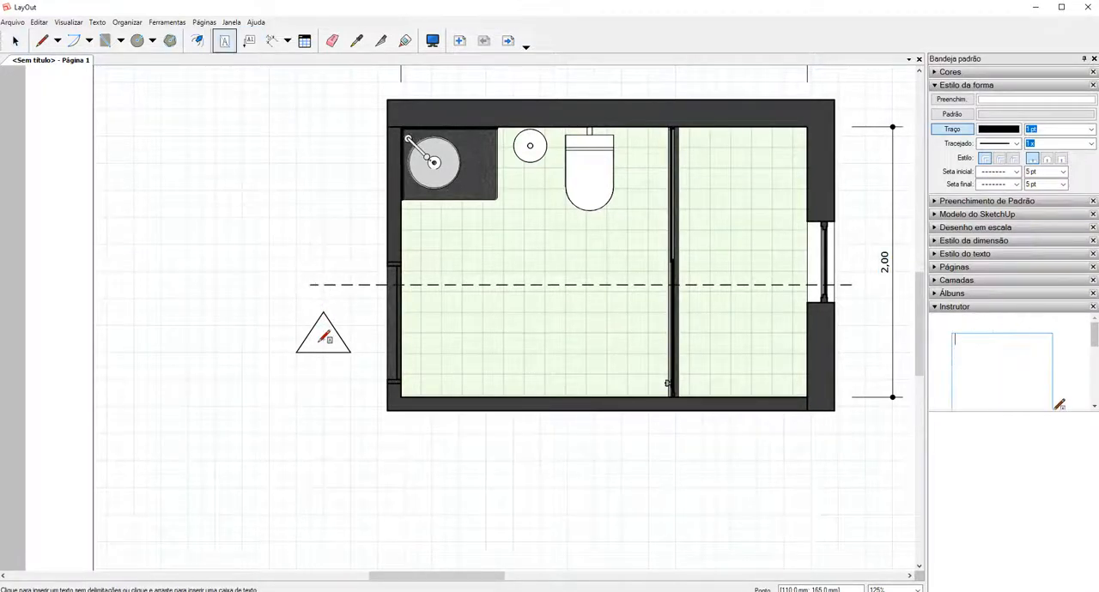
{"action": "scroll", "coordinate": [326, 337], "scroll_direction": "up", "scroll_amount": 4}
{"action": "scroll", "coordinate": [321, 337], "scroll_direction": "up", "scroll_amount": 2}
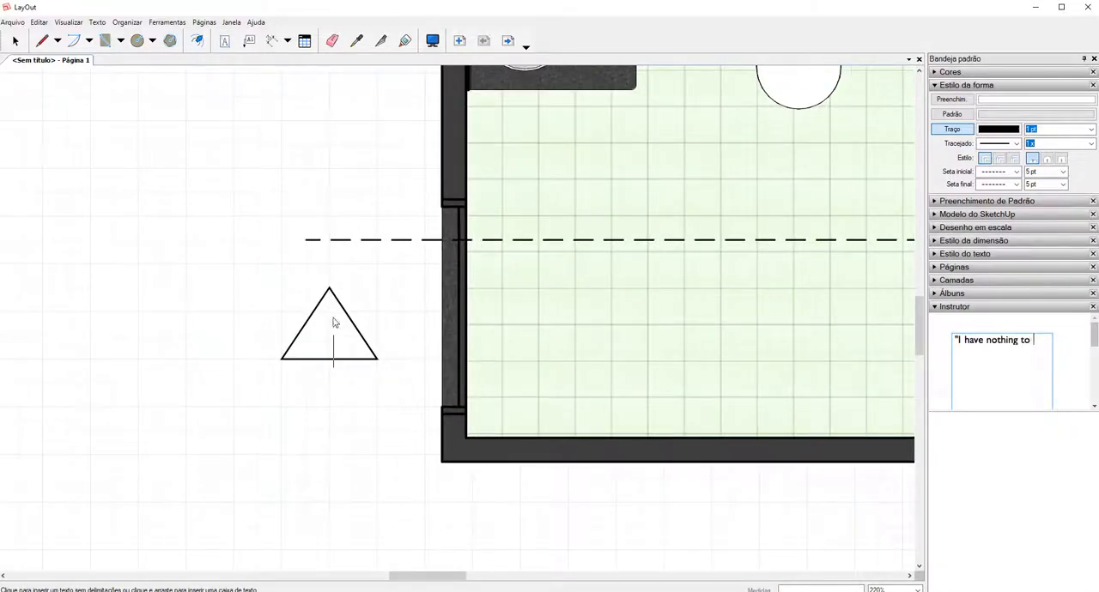
{"action": "type", "text": "a"}
{"action": "key", "text": "BackSpace"}
{"action": "type", "text": "A"}
Format the marker's letter A in Verdana Normal at 16 pt.
{"action": "left_click_drag", "start_coordinate": [353, 354], "coordinate": [331, 354]}
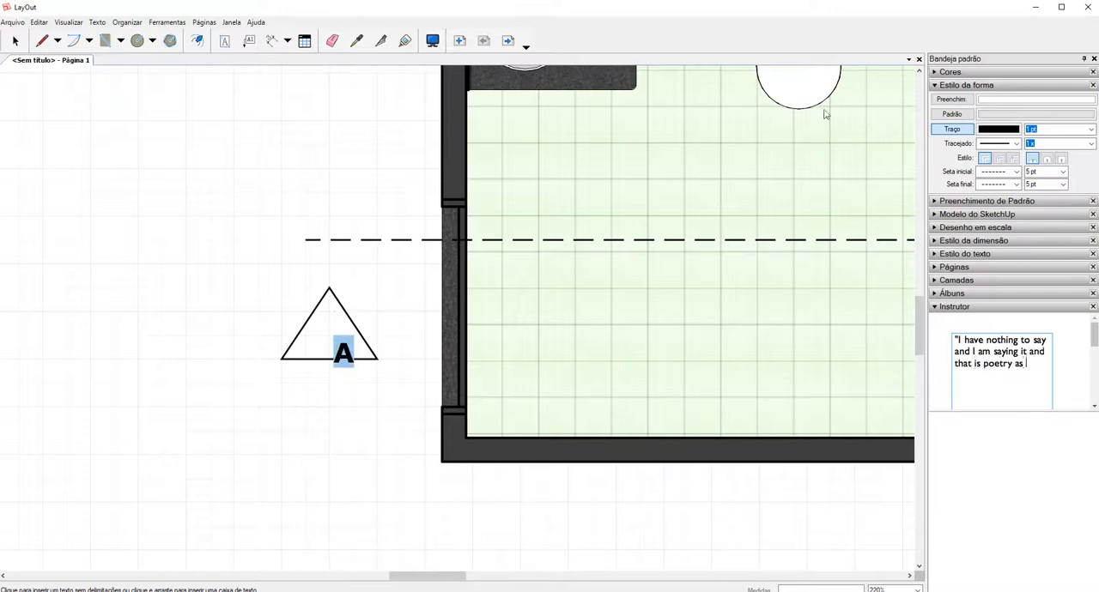
{"action": "left_click", "coordinate": [953, 85]}
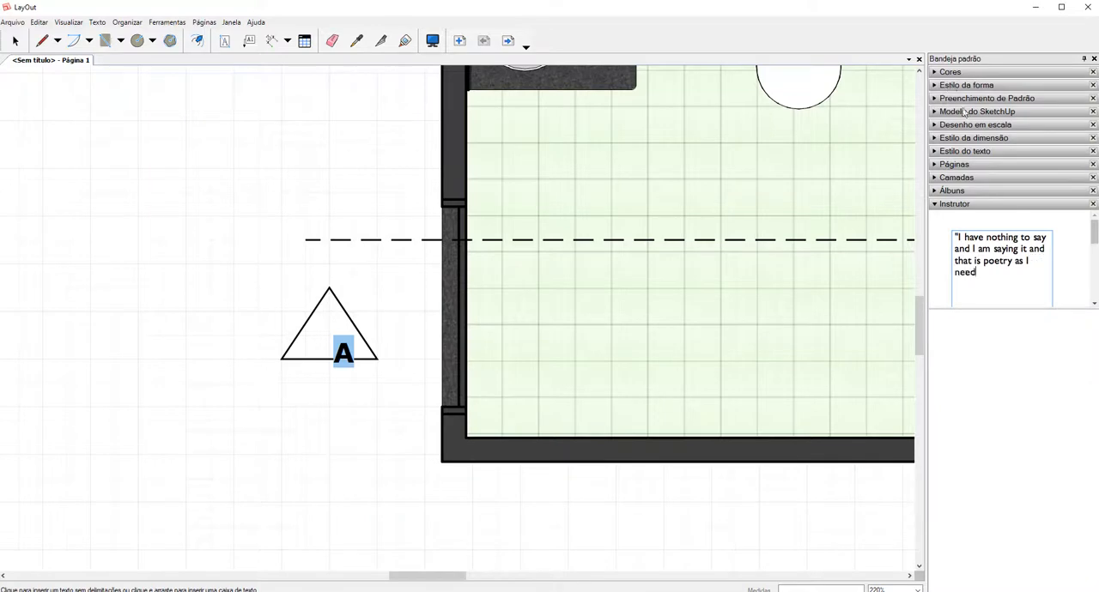
{"action": "left_click", "coordinate": [957, 152]}
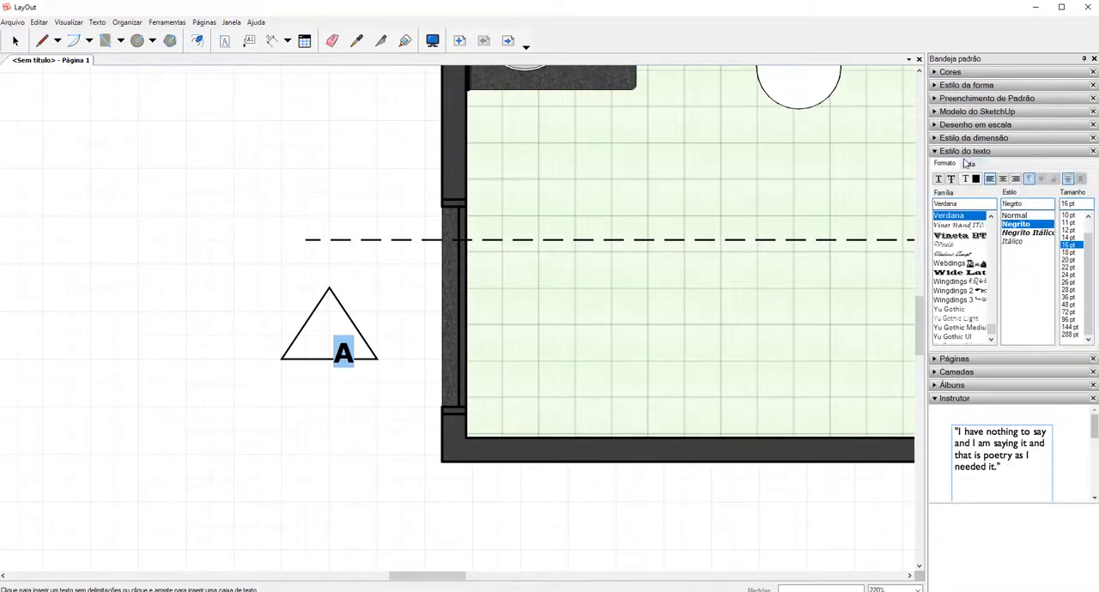
{"action": "left_click", "coordinate": [1068, 238]}
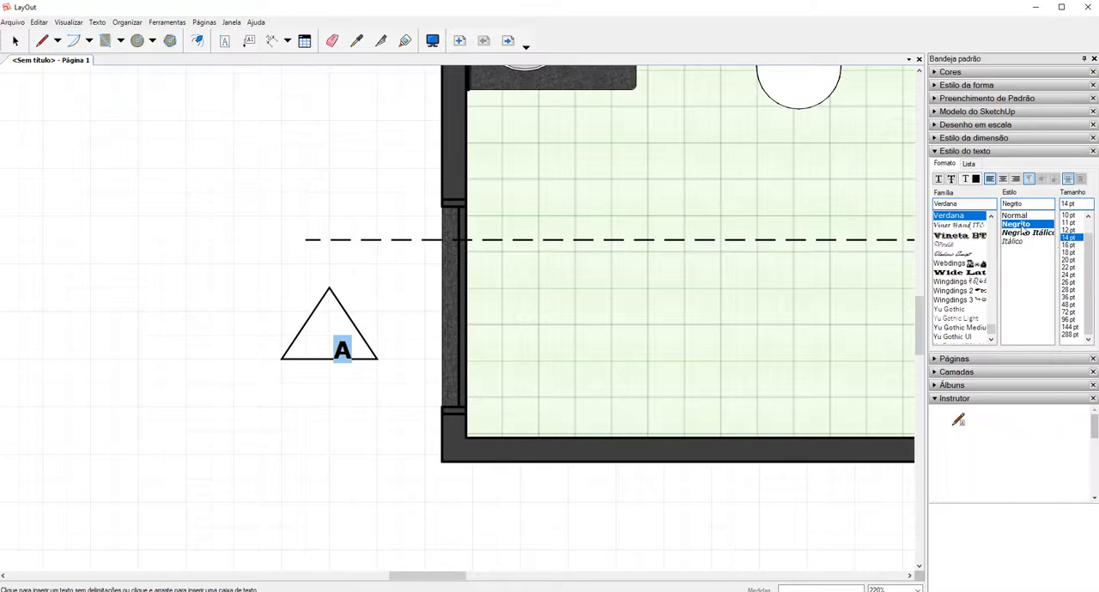
{"action": "left_click", "coordinate": [1024, 216]}
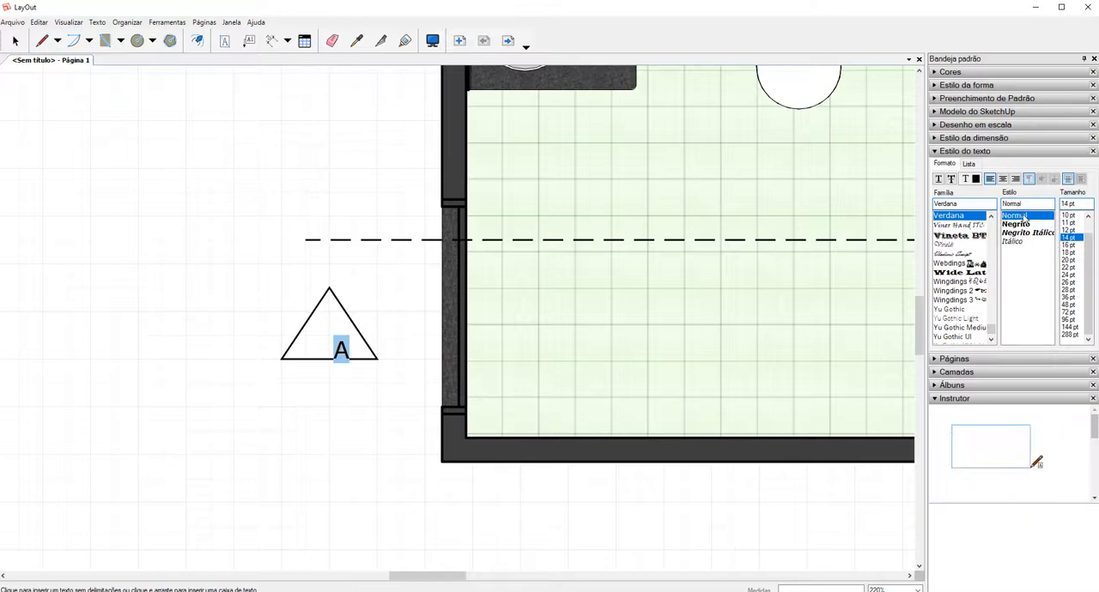
{"action": "left_click", "coordinate": [1072, 245]}
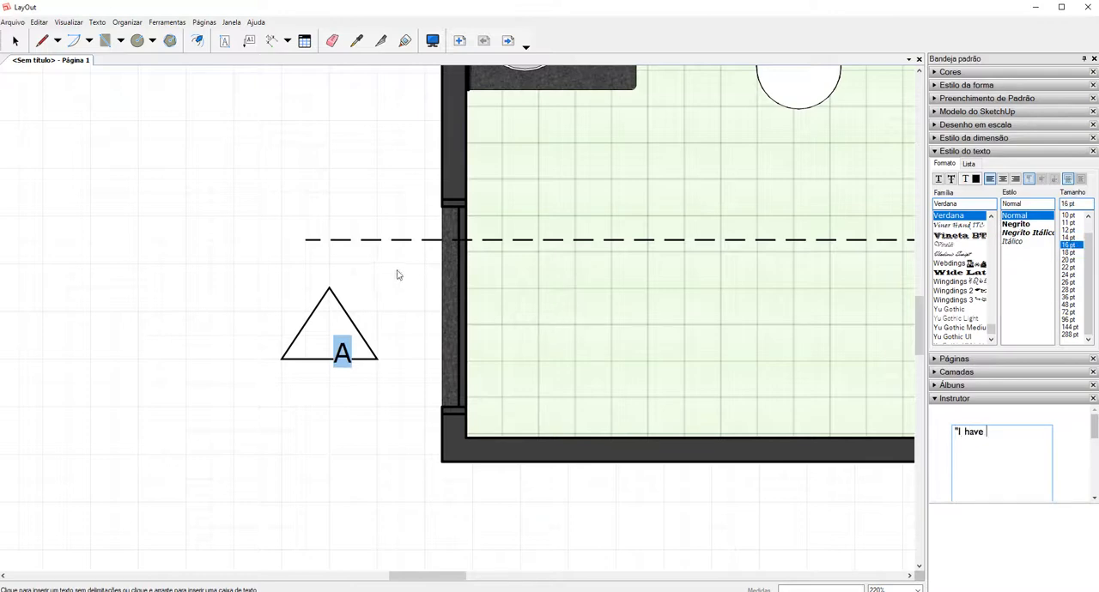
{"action": "key", "text": "t"}
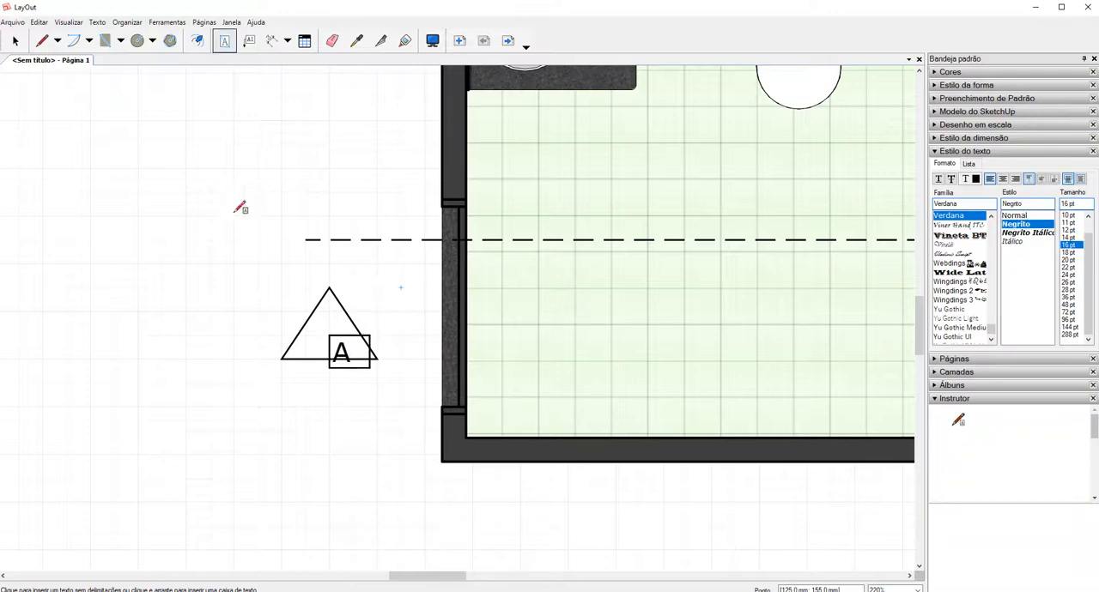
Remove the outline stroke from the letter A's text box.
{"action": "left_click", "coordinate": [15, 41]}
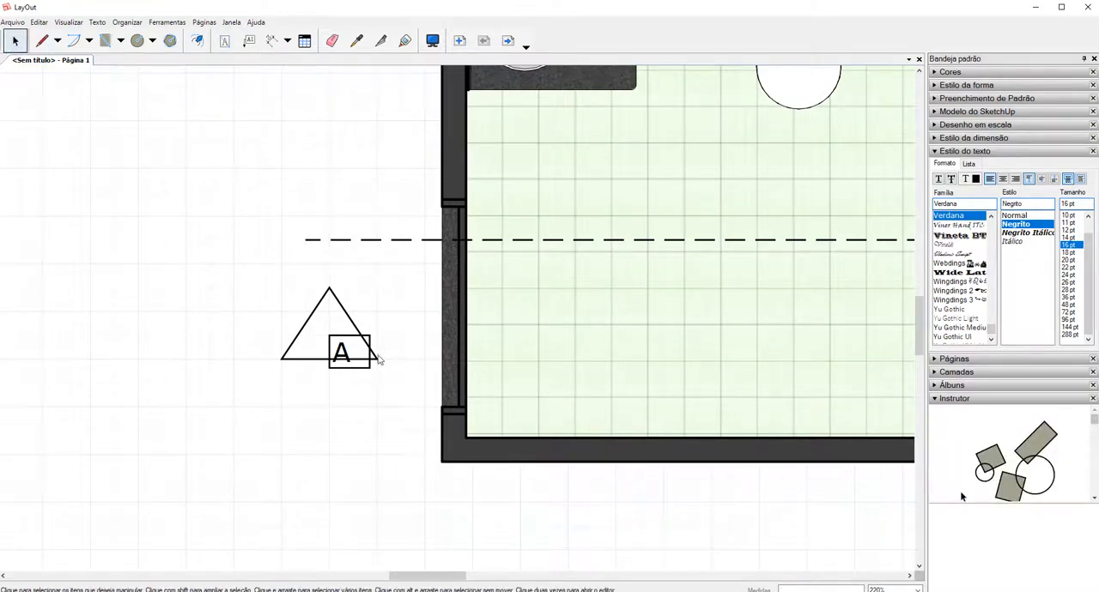
{"action": "left_click", "coordinate": [341, 355]}
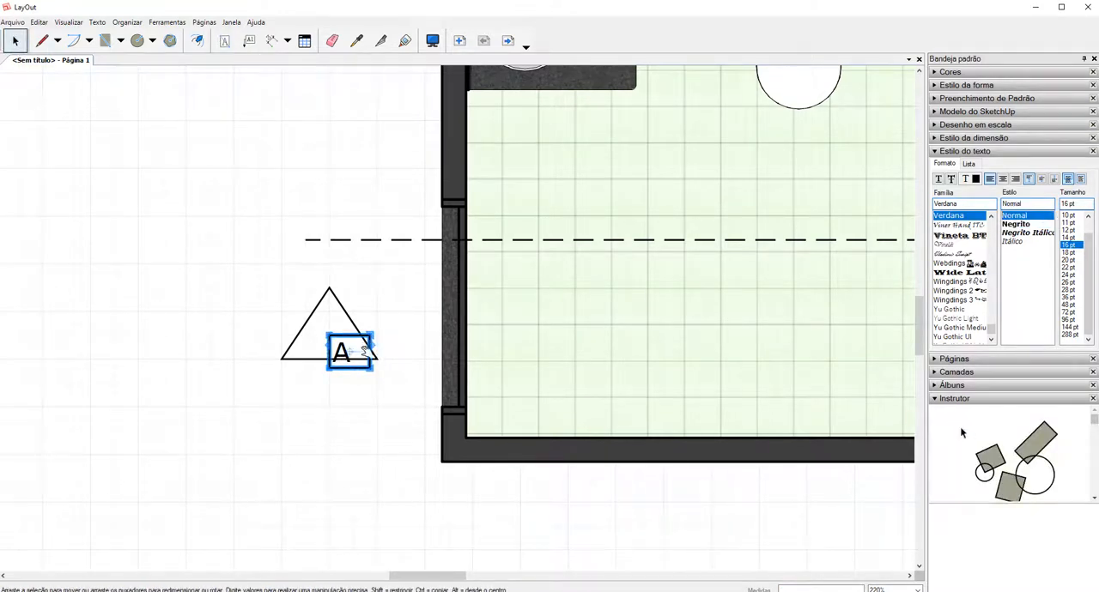
{"action": "left_click", "coordinate": [969, 86]}
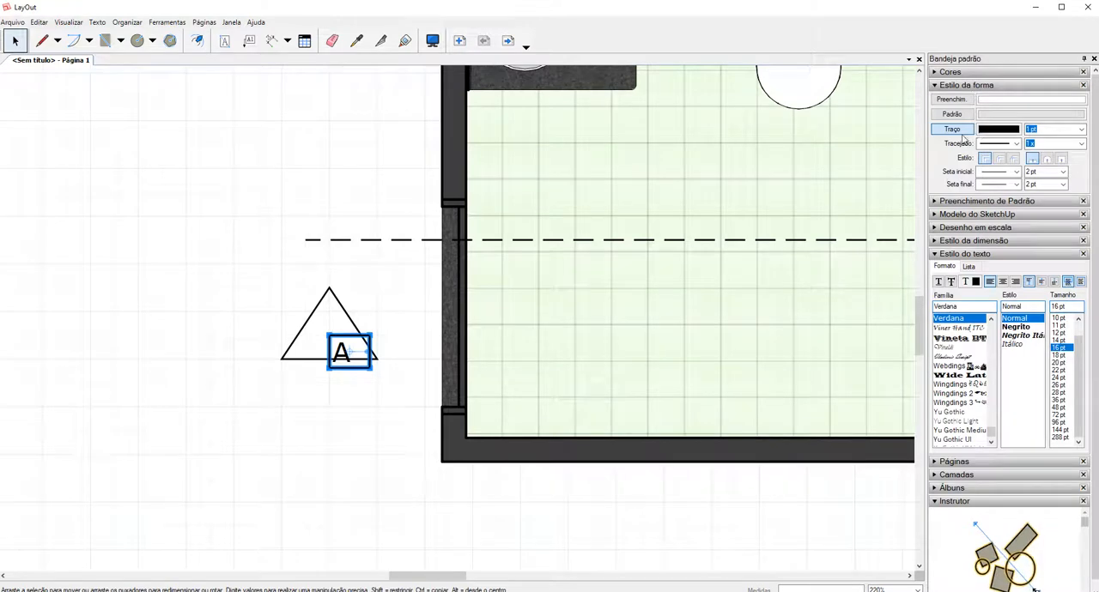
{"action": "left_click", "coordinate": [960, 132]}
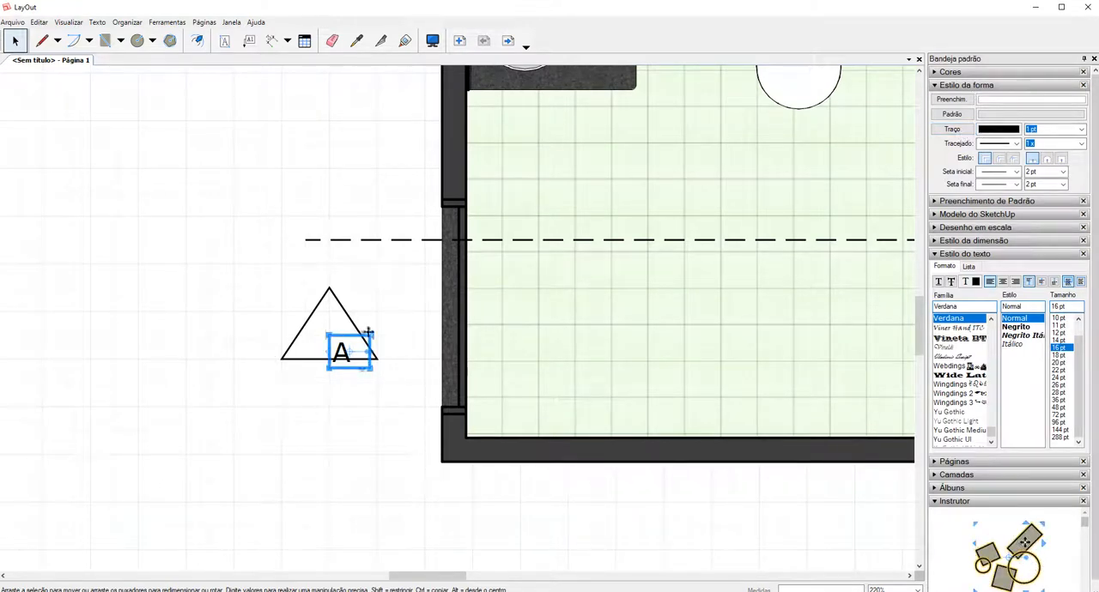
{"action": "left_click", "coordinate": [397, 321]}
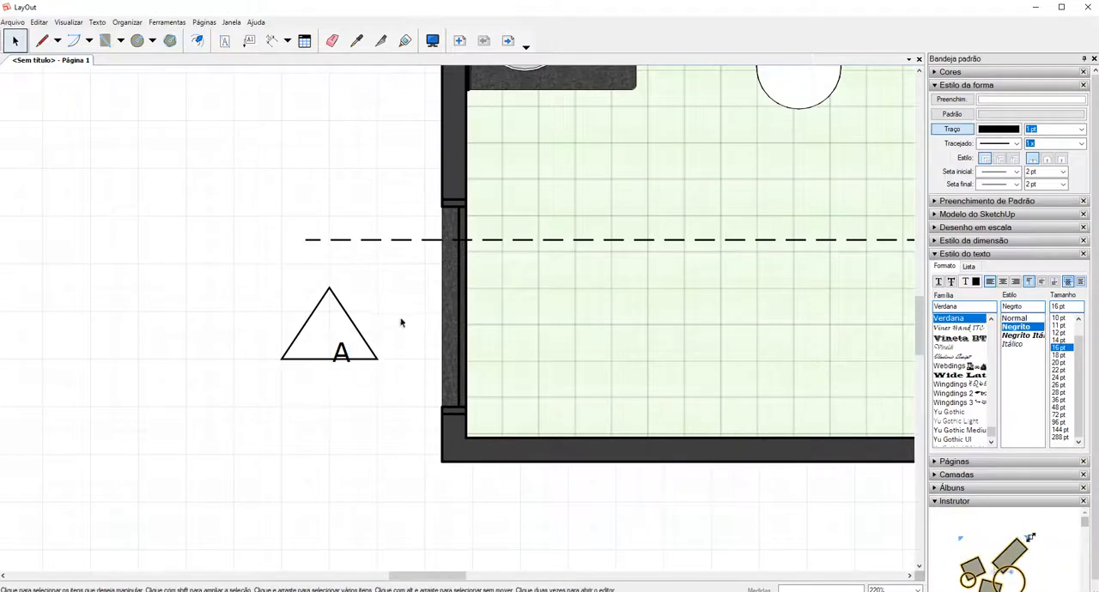
Move the letter A to the middle of the triangle, fine-tuning its position with small nudges.
{"action": "left_click", "coordinate": [344, 352]}
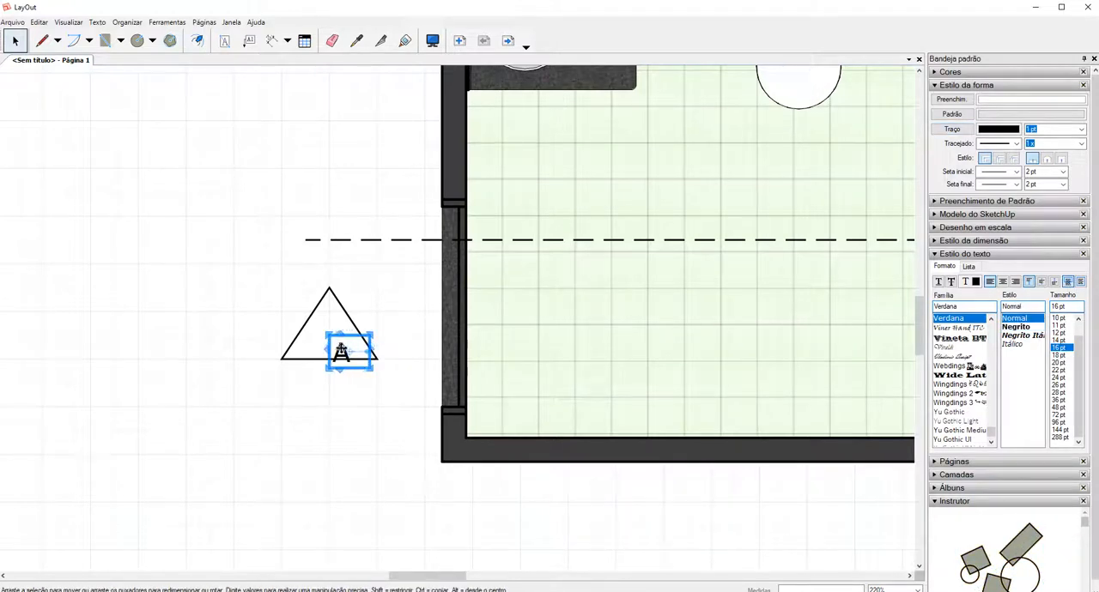
{"action": "double_click", "coordinate": [341, 352]}
{"action": "key", "text": "Escape"}
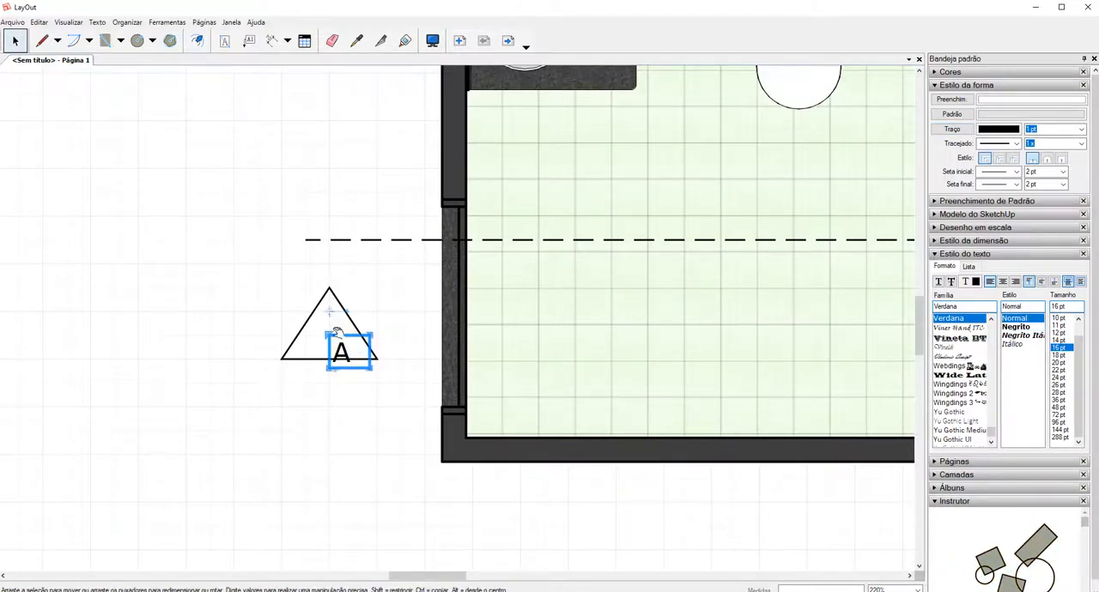
{"action": "left_click_drag", "start_coordinate": [331, 316], "coordinate": [348, 336]}
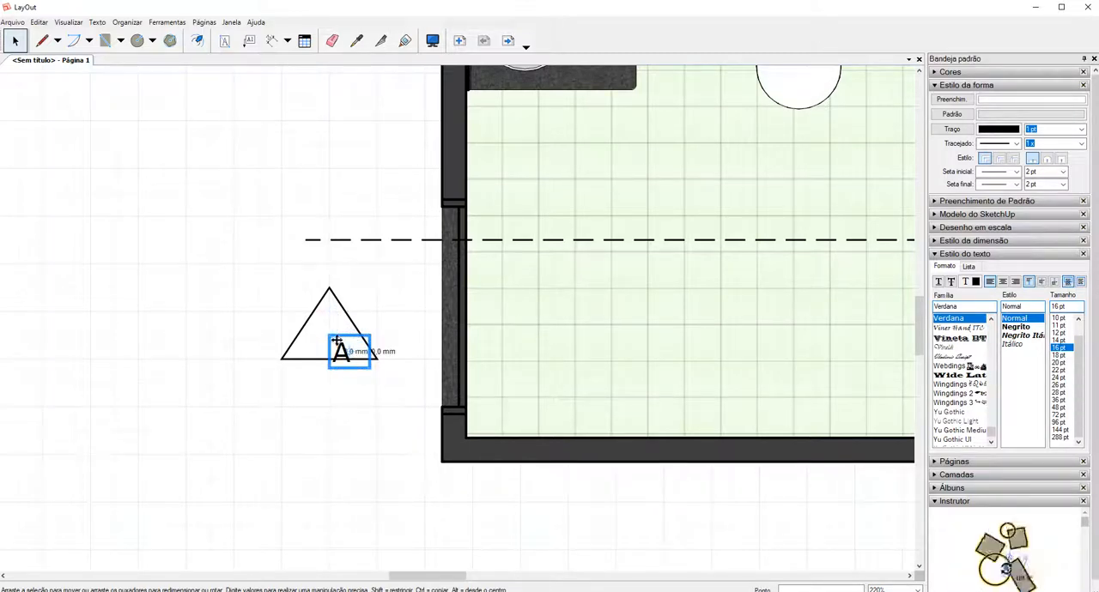
{"action": "left_click_drag", "start_coordinate": [337, 342], "coordinate": [322, 324]}
{"action": "scroll", "coordinate": [317, 328], "scroll_direction": "up", "scroll_amount": 4}
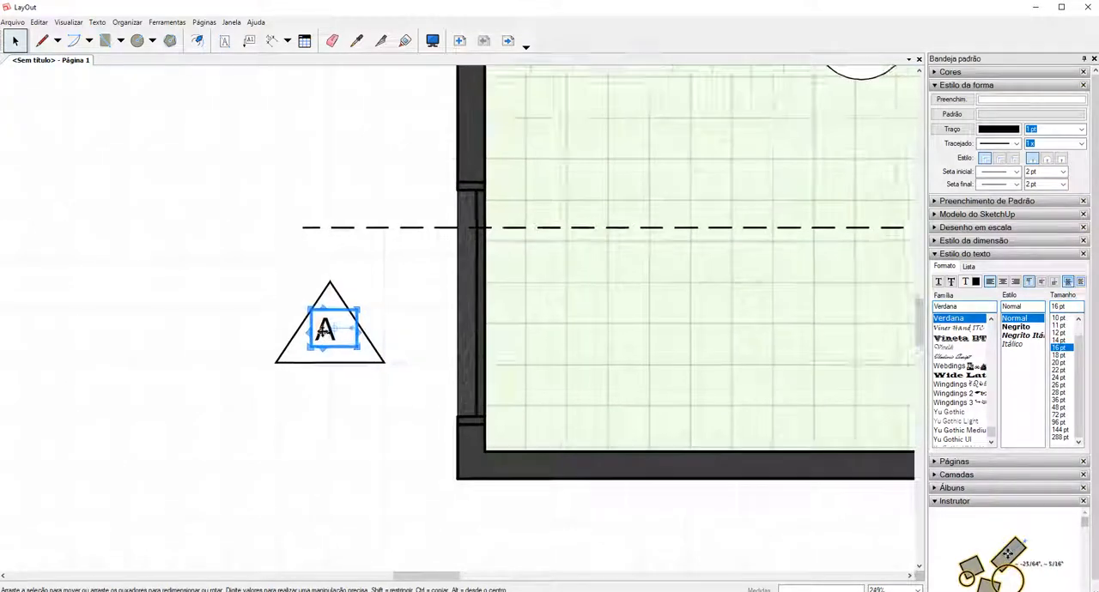
{"action": "scroll", "coordinate": [306, 322], "scroll_direction": "up", "scroll_amount": 1}
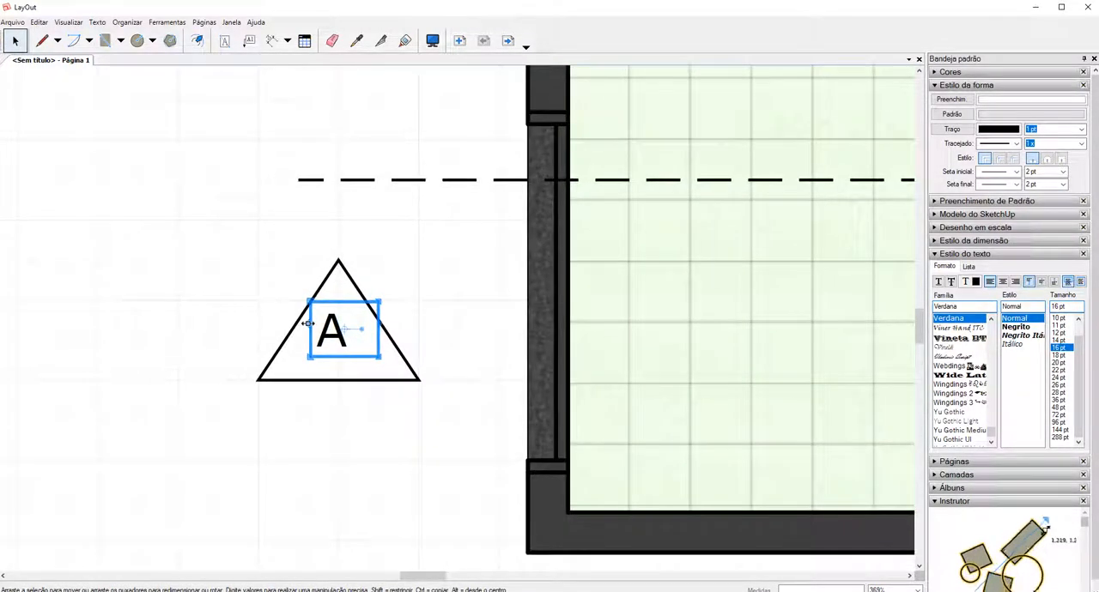
{"action": "left_click_drag", "start_coordinate": [306, 322], "coordinate": [309, 327]}
{"action": "key", "text": "Down"}
{"action": "key", "text": "Right"}
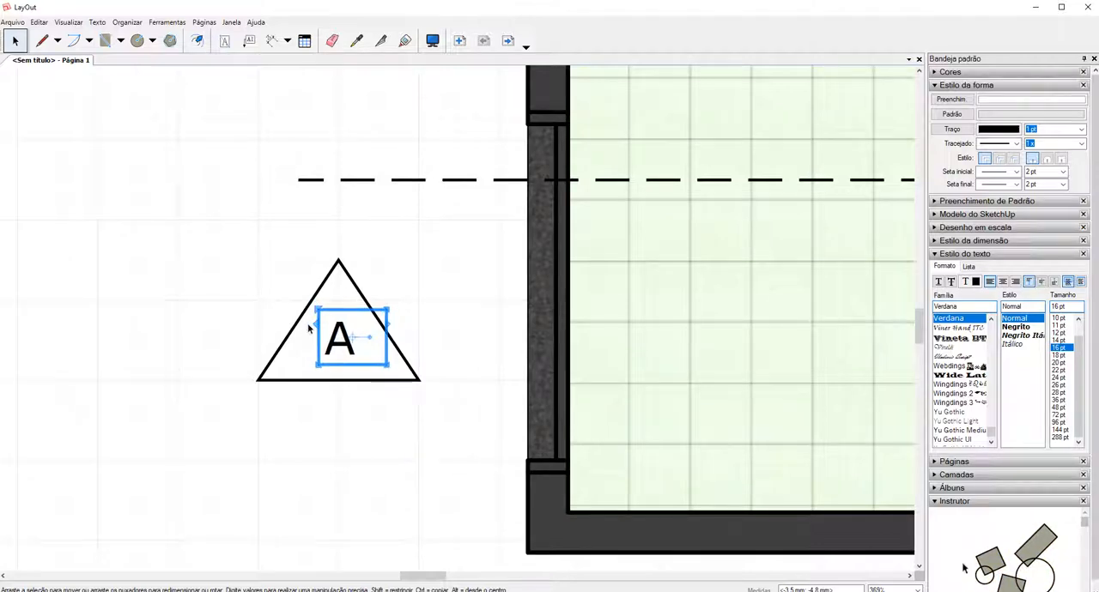
{"action": "scroll", "coordinate": [371, 346], "scroll_direction": "down", "scroll_amount": 2}
{"action": "left_click", "coordinate": [370, 372]}
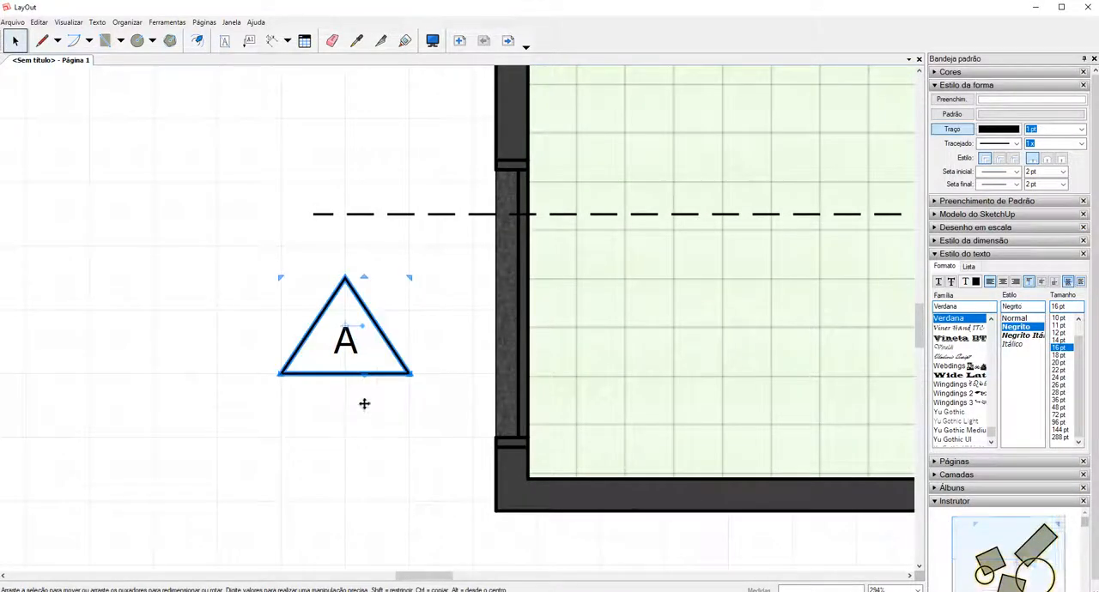
{"action": "scroll", "coordinate": [378, 473], "scroll_direction": "down", "scroll_amount": 1}
{"action": "left_click", "coordinate": [378, 473]}
Apply a dash-dot stroke pattern to the horizontal section line.
{"action": "scroll", "coordinate": [349, 348], "scroll_direction": "down", "scroll_amount": 4}
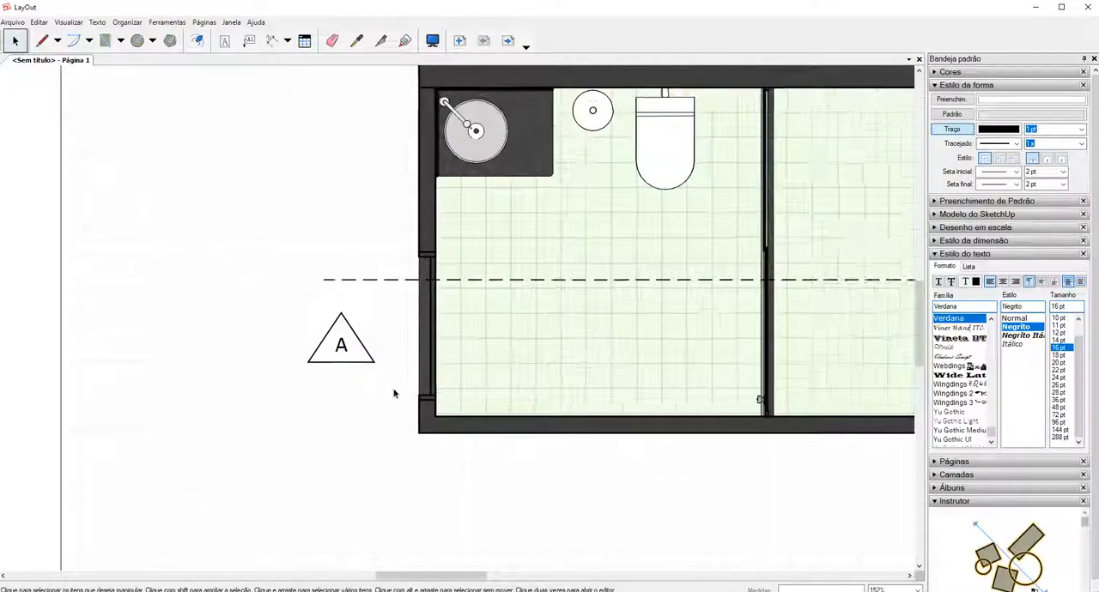
{"action": "scroll", "coordinate": [389, 393], "scroll_direction": "down", "scroll_amount": 3}
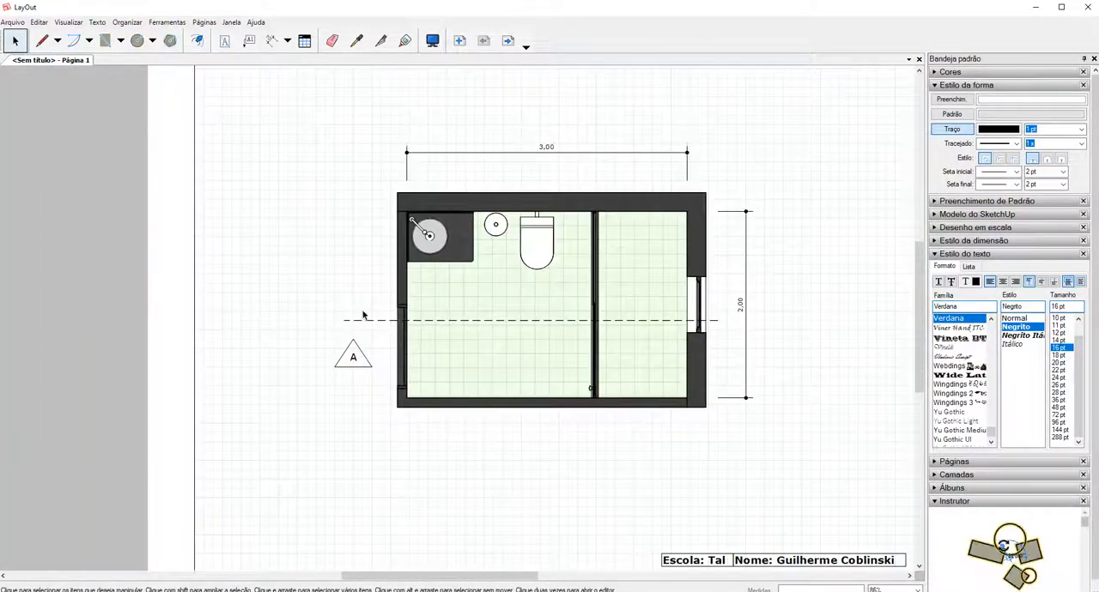
{"action": "scroll", "coordinate": [396, 305], "scroll_direction": "up", "scroll_amount": 2}
{"action": "left_click", "coordinate": [377, 319]}
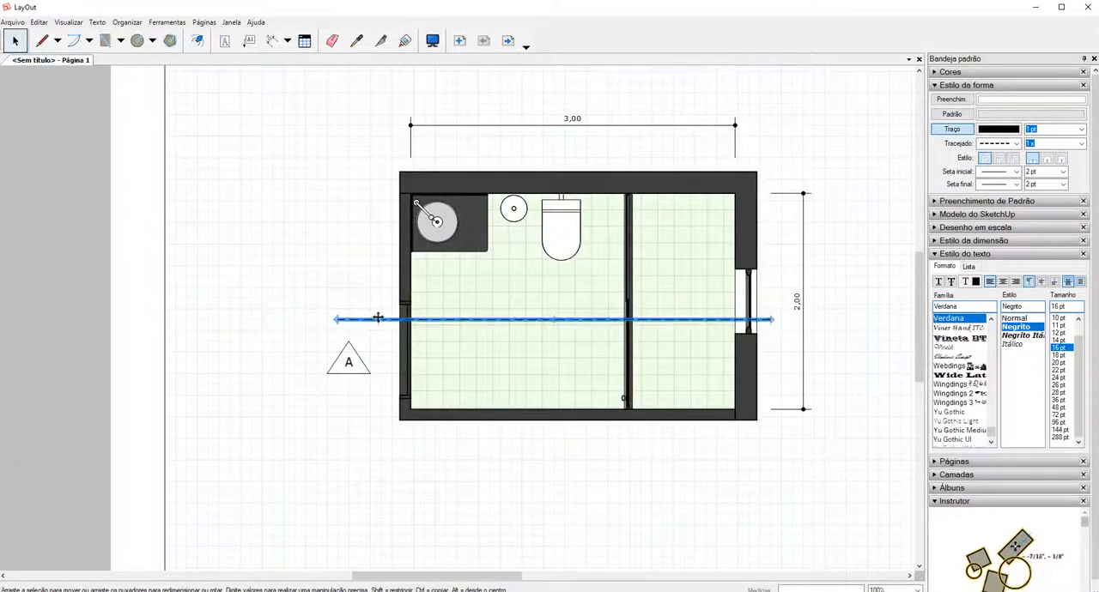
{"action": "left_click", "coordinate": [1009, 144]}
{"action": "left_click", "coordinate": [1013, 187]}
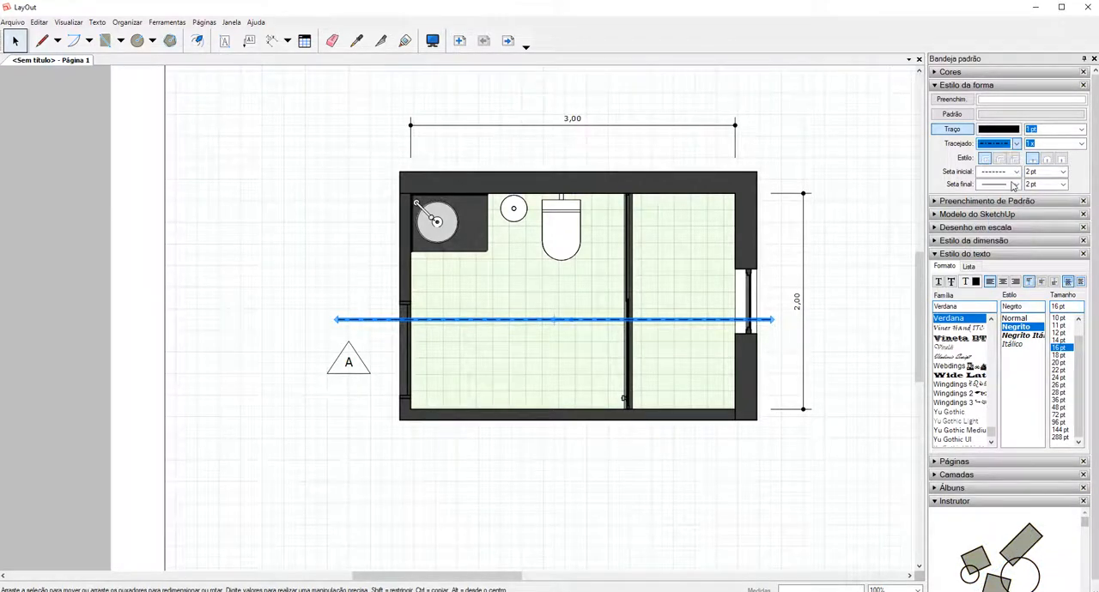
{"action": "left_click", "coordinate": [366, 330]}
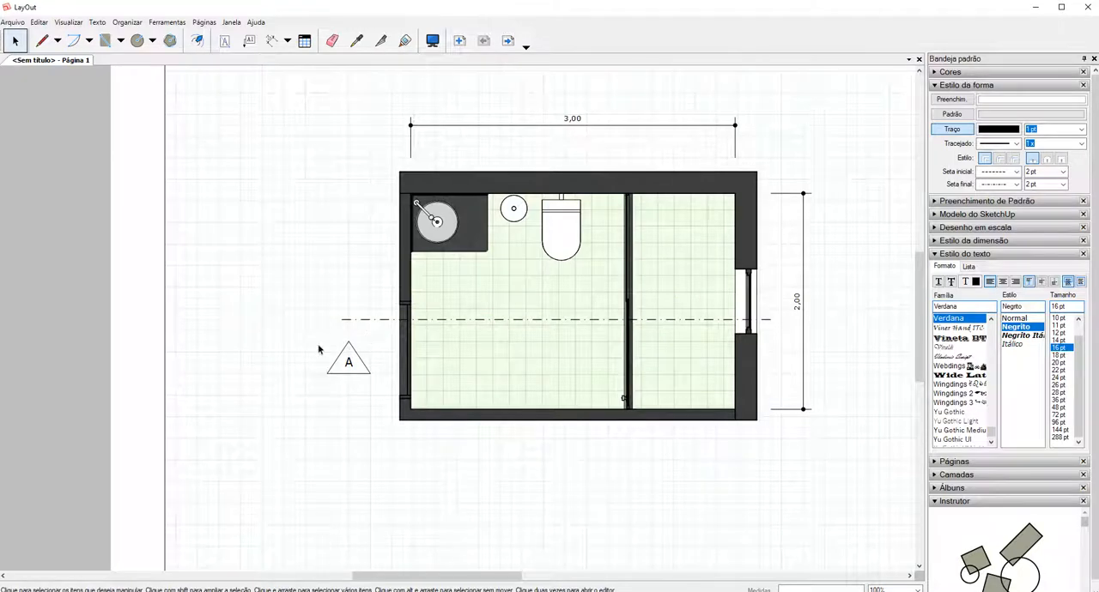
Move the triangle and its letter A together so the apex meets the section line's left end.
{"action": "left_click_drag", "start_coordinate": [307, 331], "coordinate": [388, 405]}
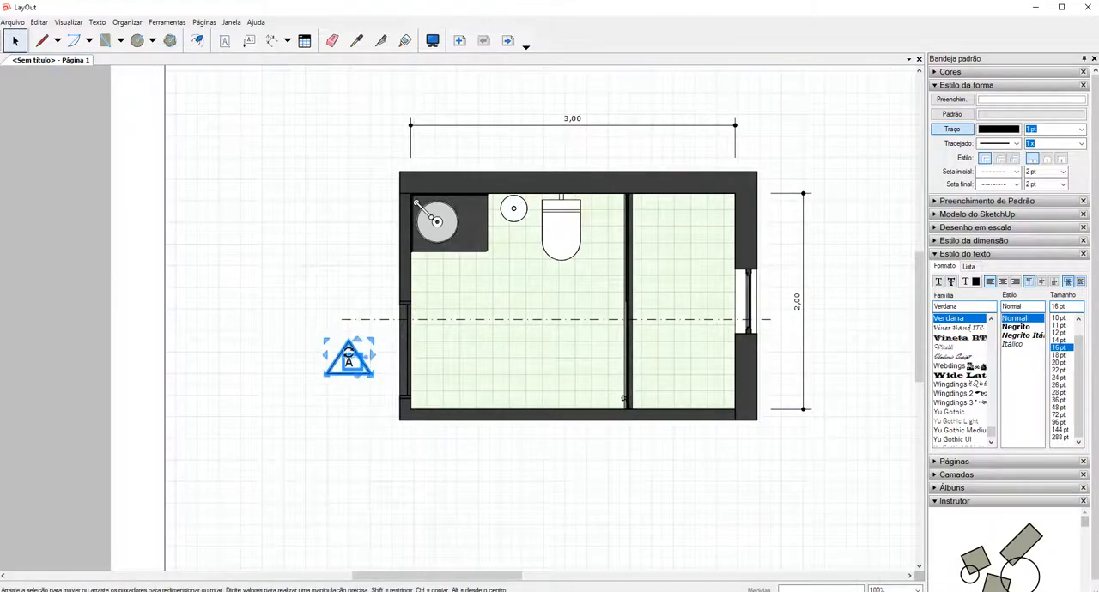
{"action": "scroll", "coordinate": [370, 386], "scroll_direction": "up", "scroll_amount": 1}
{"action": "scroll", "coordinate": [349, 348], "scroll_direction": "up", "scroll_amount": 2}
{"action": "mouse_move", "coordinate": [350, 349]}
{"action": "left_mouse_down"}
{"action": "mouse_move", "coordinate": [354, 323]}
{"action": "mouse_move", "coordinate": [333, 324]}
{"action": "mouse_move", "coordinate": [343, 310]}
{"action": "left_mouse_up"}
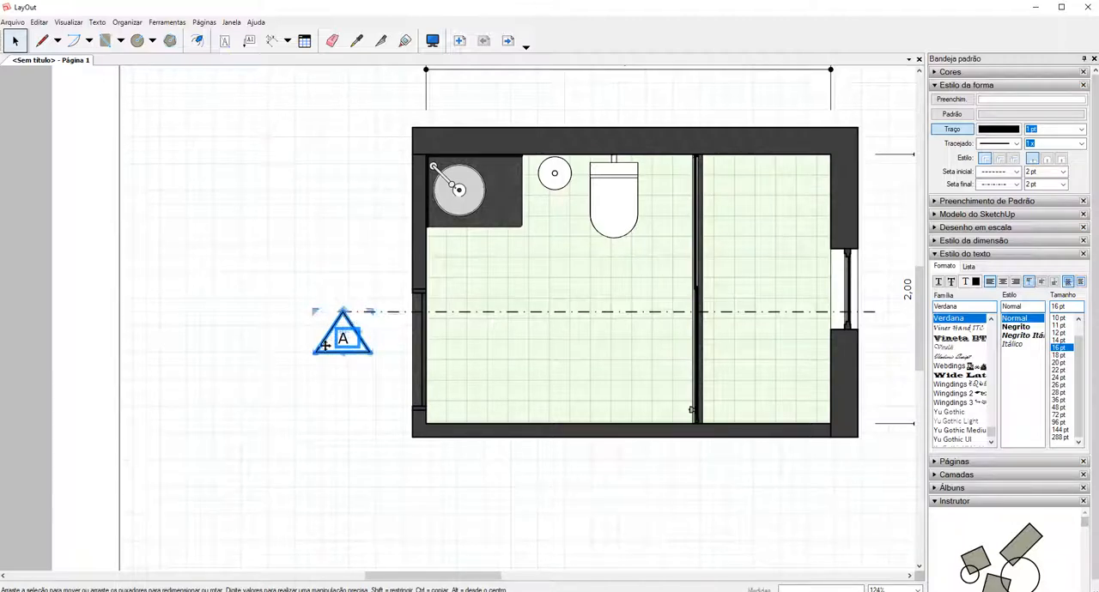
Deselect the section marker and start a PDF export of the LayOut document.
{"action": "left_click", "coordinate": [282, 412]}
{"action": "scroll", "coordinate": [282, 412], "scroll_direction": "down", "scroll_amount": 1}
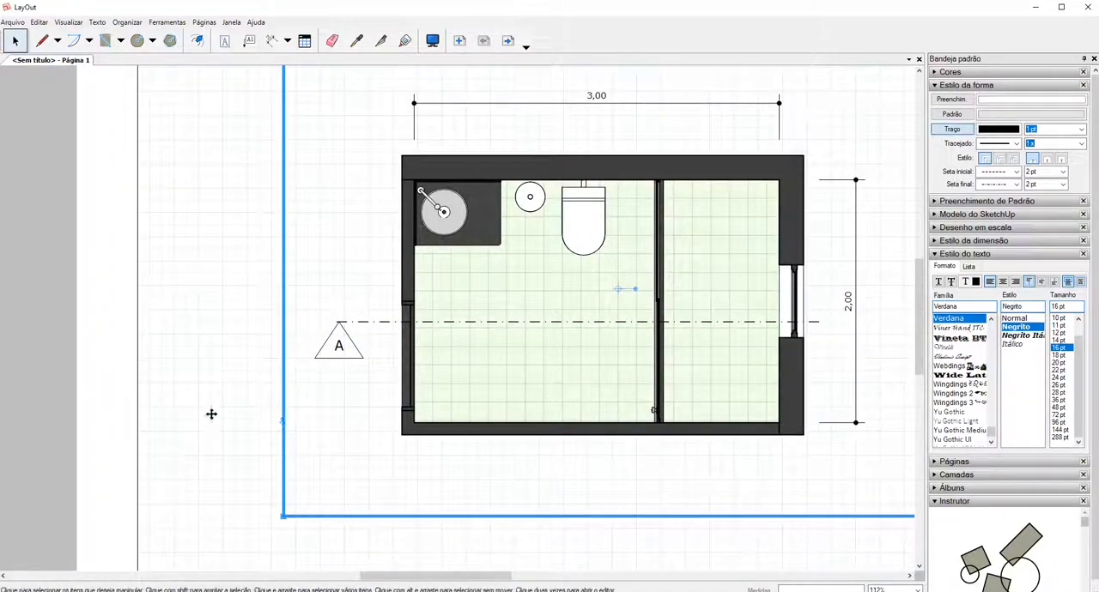
{"action": "scroll", "coordinate": [218, 410], "scroll_direction": "down", "scroll_amount": 1}
{"action": "scroll", "coordinate": [218, 410], "scroll_direction": "down", "scroll_amount": 2}
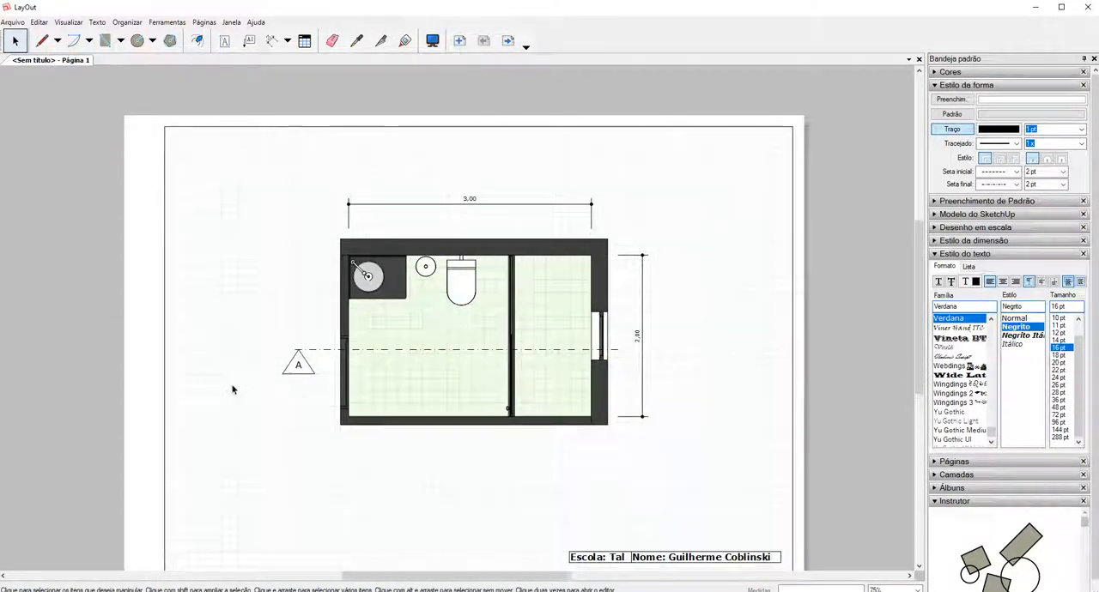
{"action": "scroll", "coordinate": [232, 390], "scroll_direction": "down", "scroll_amount": 1}
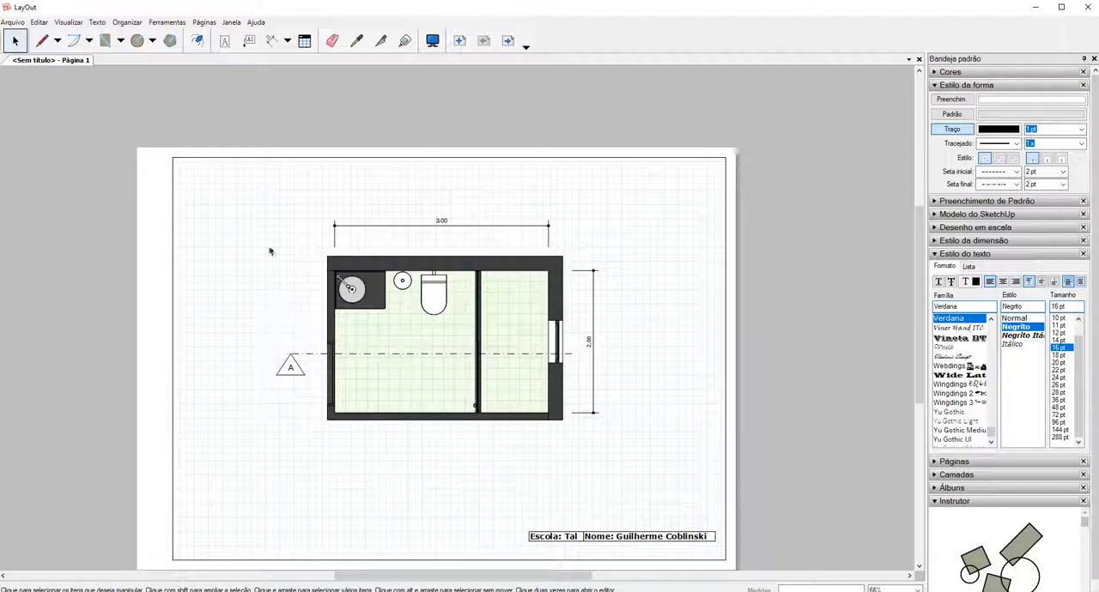
{"action": "left_click", "coordinate": [10, 22]}
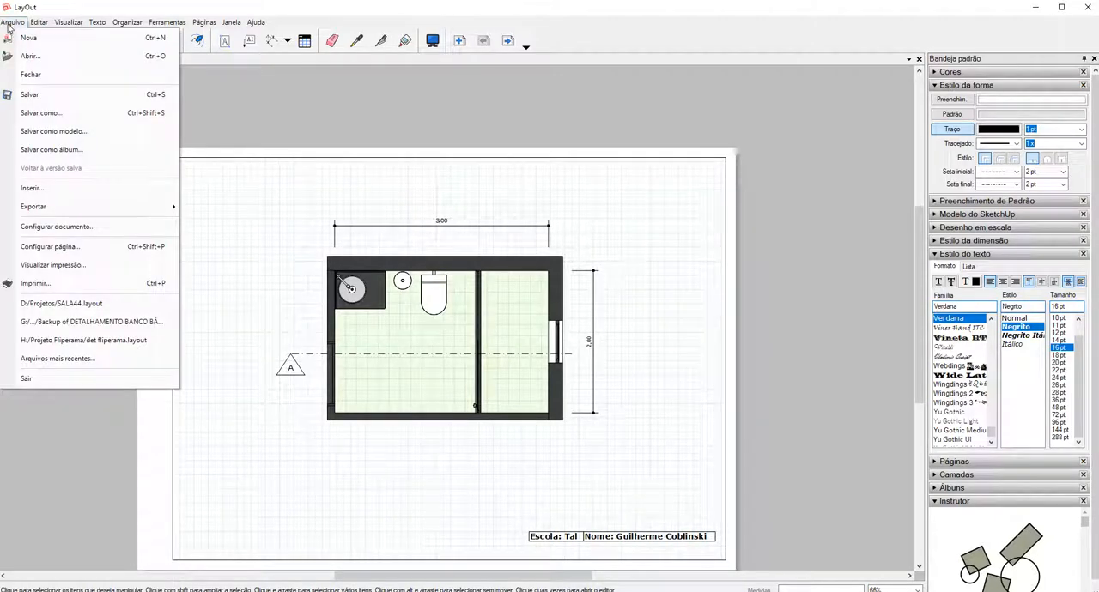
{"action": "mouse_move", "coordinate": [102, 207]}
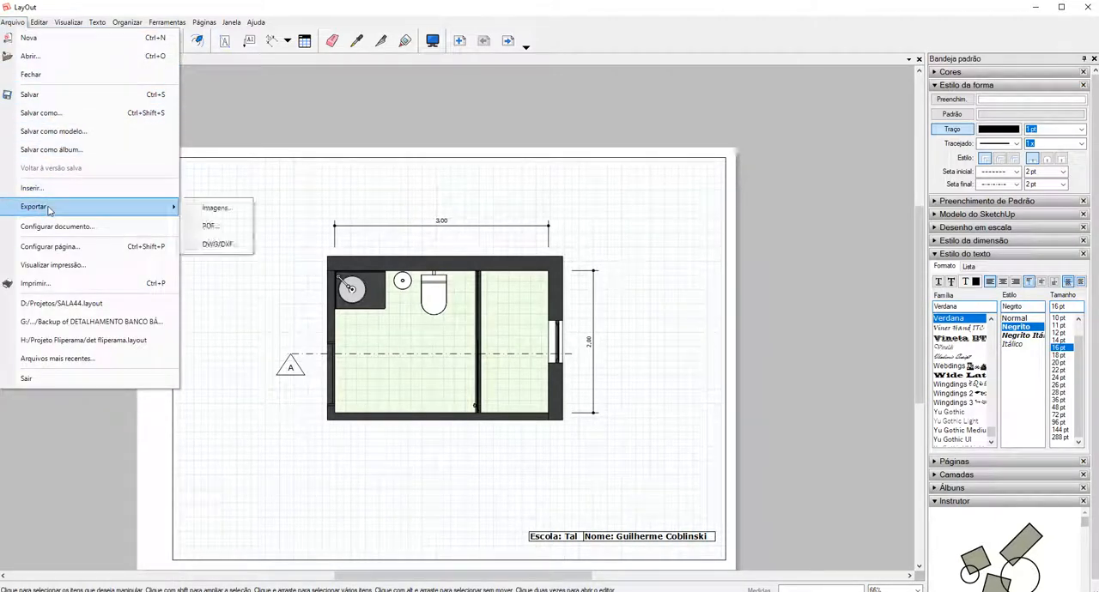
{"action": "left_click", "coordinate": [211, 231]}
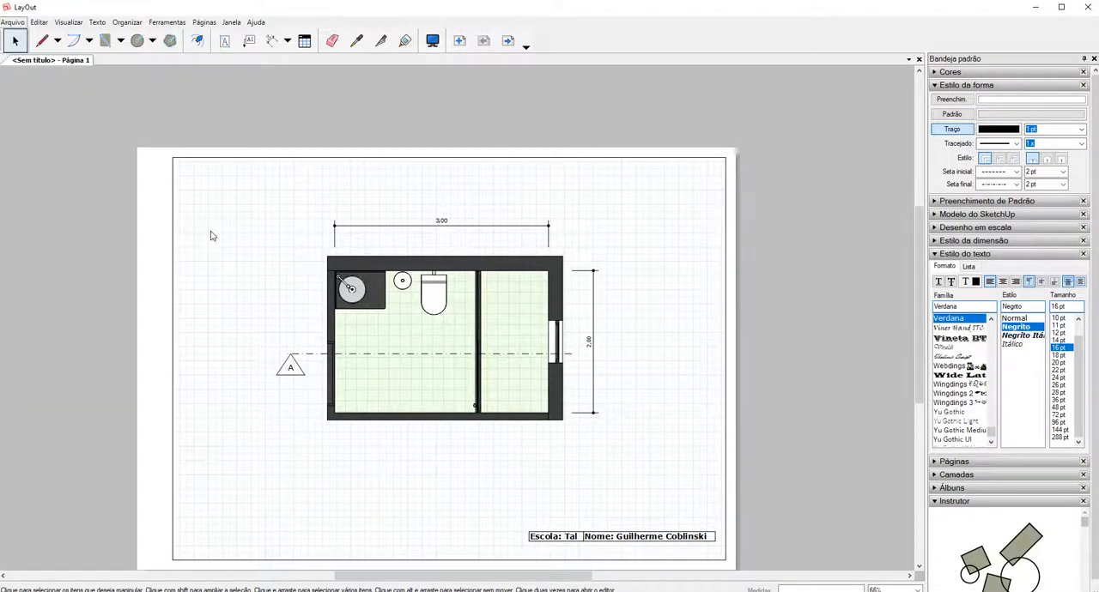
Name the PDF "Planta e Corte" and choose the Downloads folder as its save location.
{"action": "left_click_drag", "start_coordinate": [583, 200], "coordinate": [563, 162]}
{"action": "type", "text": "Corte"}
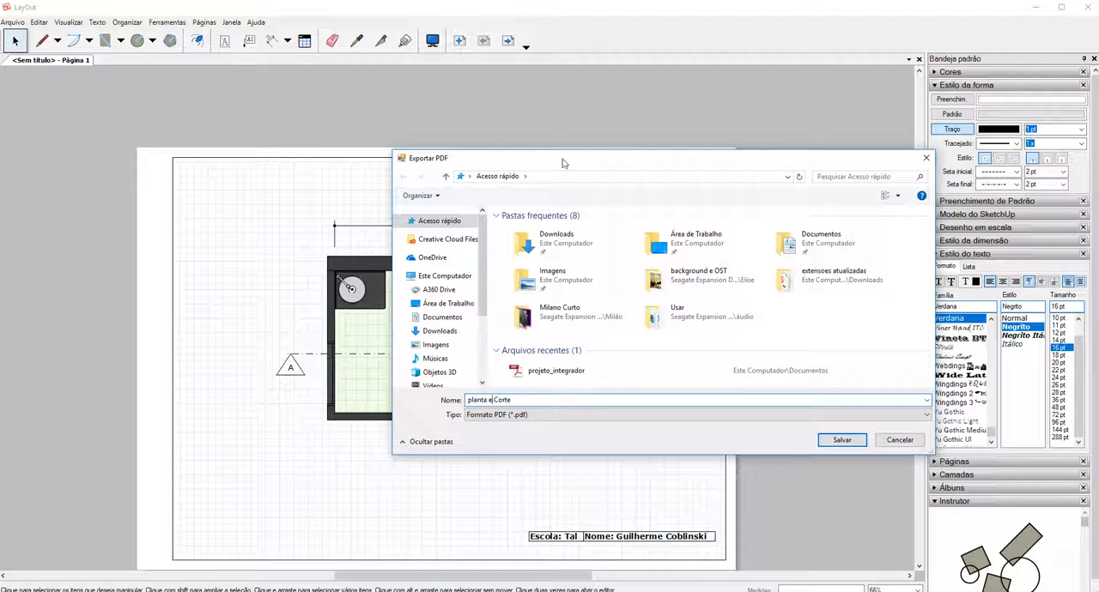
{"action": "key", "text": "BackSpace"}
{"action": "type", "text": "P"}
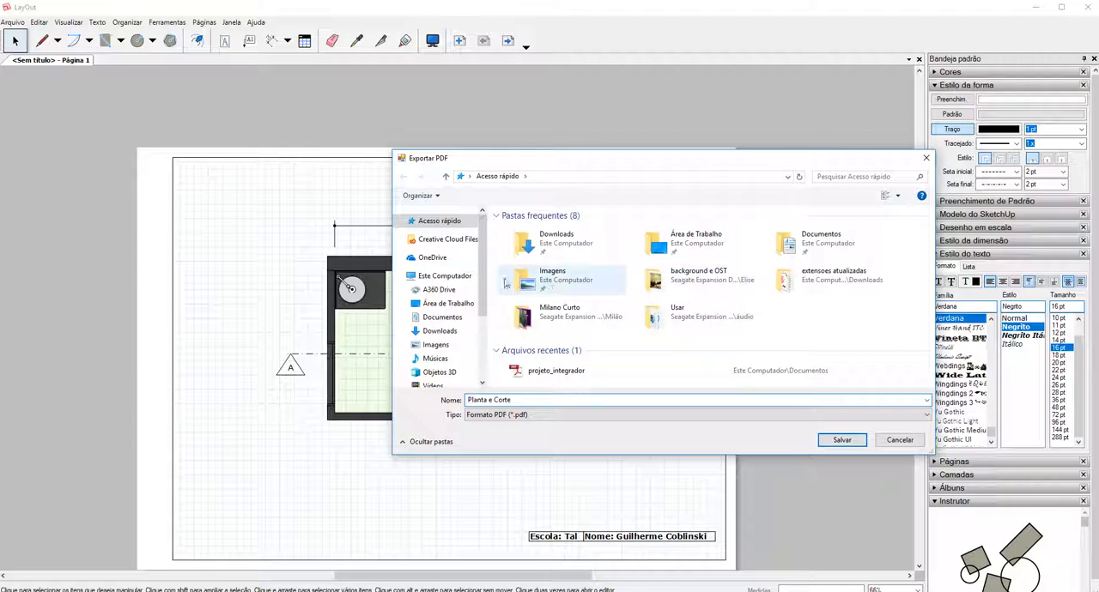
{"action": "left_click", "coordinate": [455, 332]}
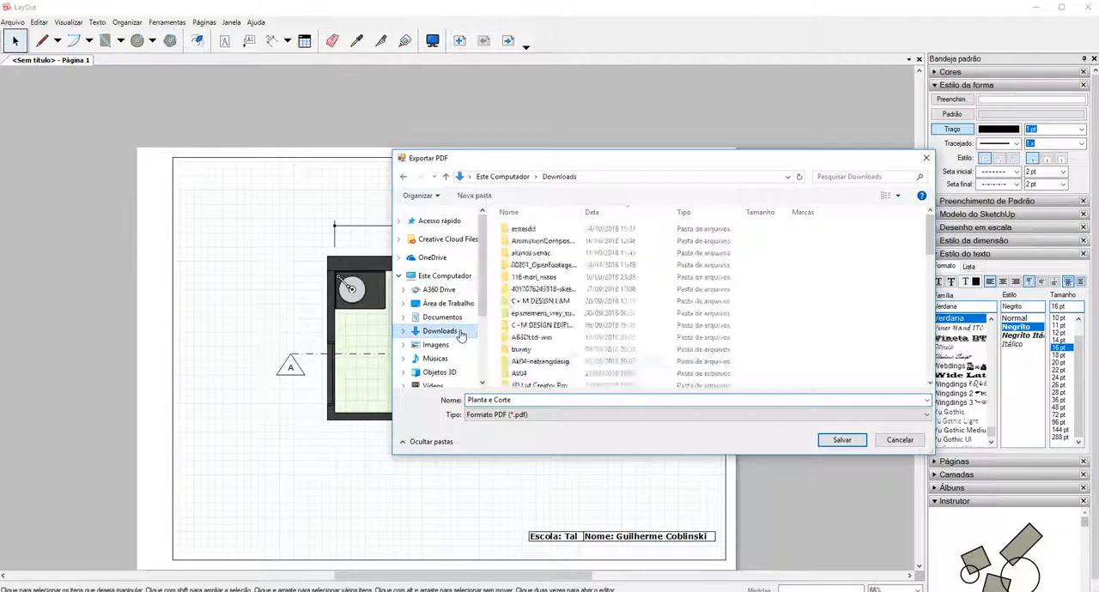
{"action": "left_click", "coordinate": [841, 441]}
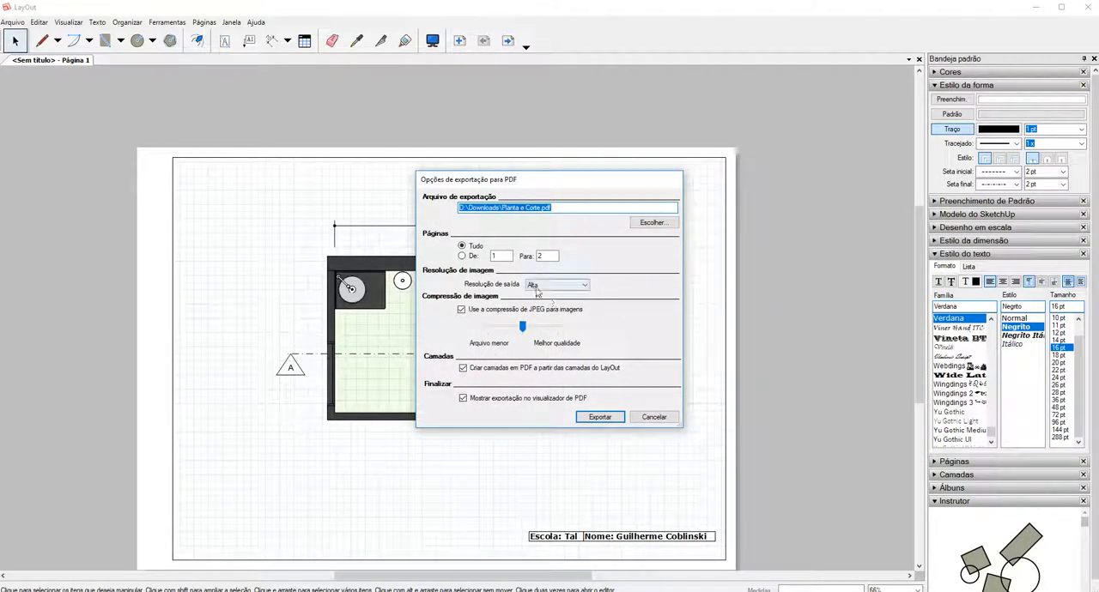
Export all pages to PDF with the output resolution at Alta.
{"action": "left_click", "coordinate": [546, 286]}
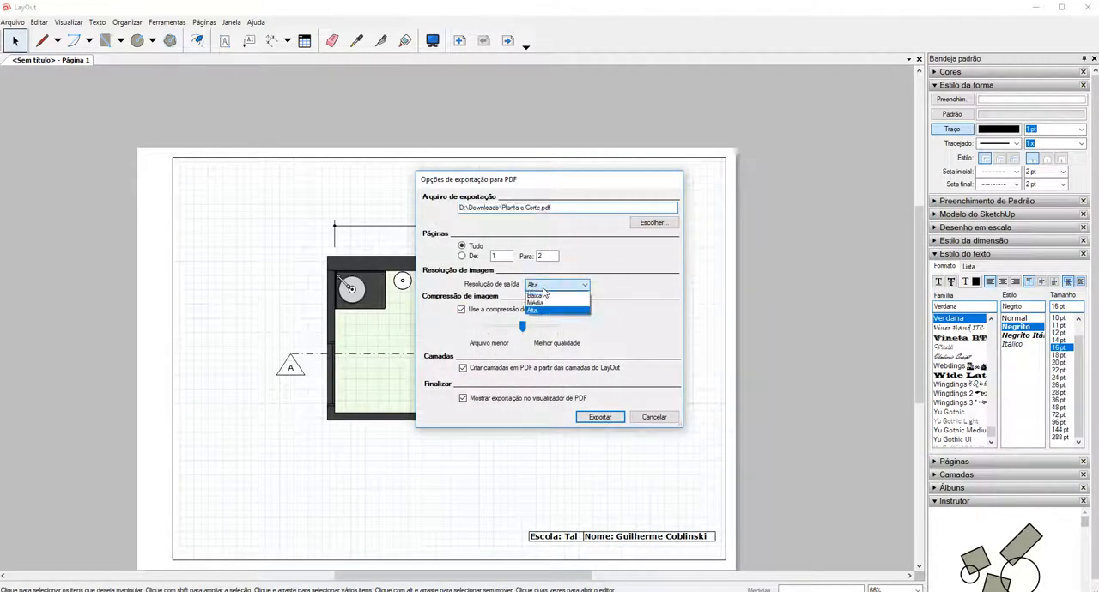
{"action": "left_click", "coordinate": [544, 293]}
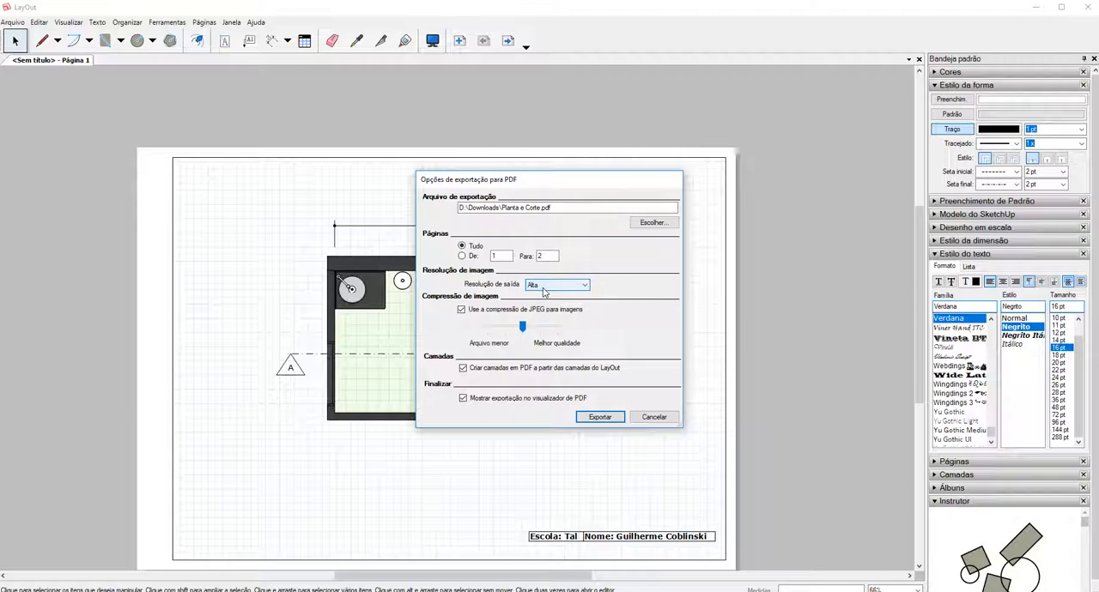
{"action": "left_click", "coordinate": [600, 418]}
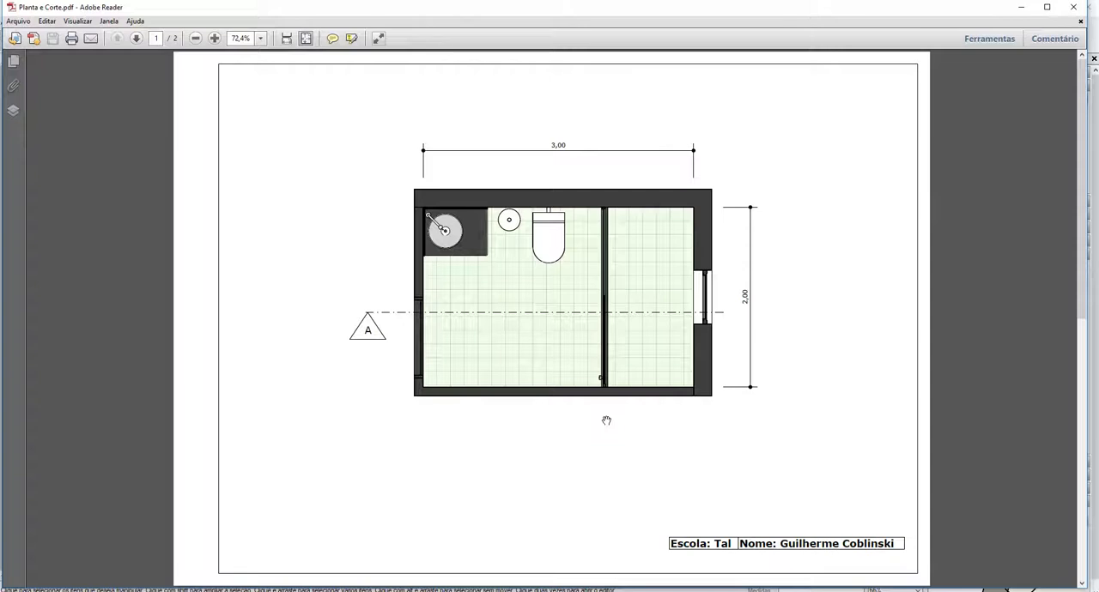
Review the floor plan and section pages of the exported PDF in Adobe Reader.
{"action": "scroll", "coordinate": [607, 421], "scroll_direction": "down", "scroll_amount": 1}
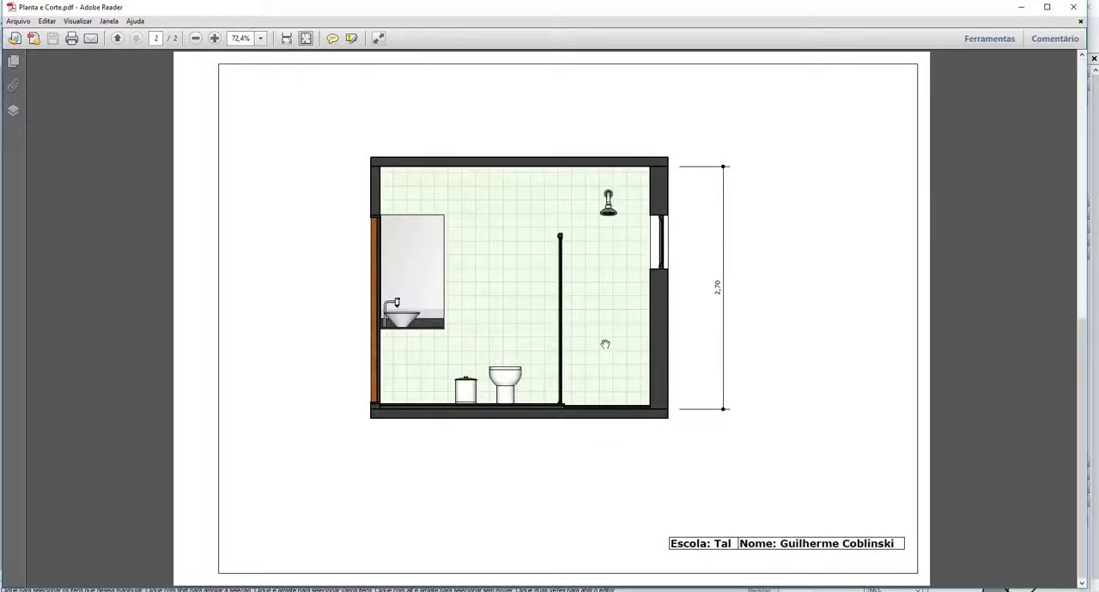
{"action": "scroll", "coordinate": [606, 344], "scroll_direction": "up", "scroll_amount": 1}
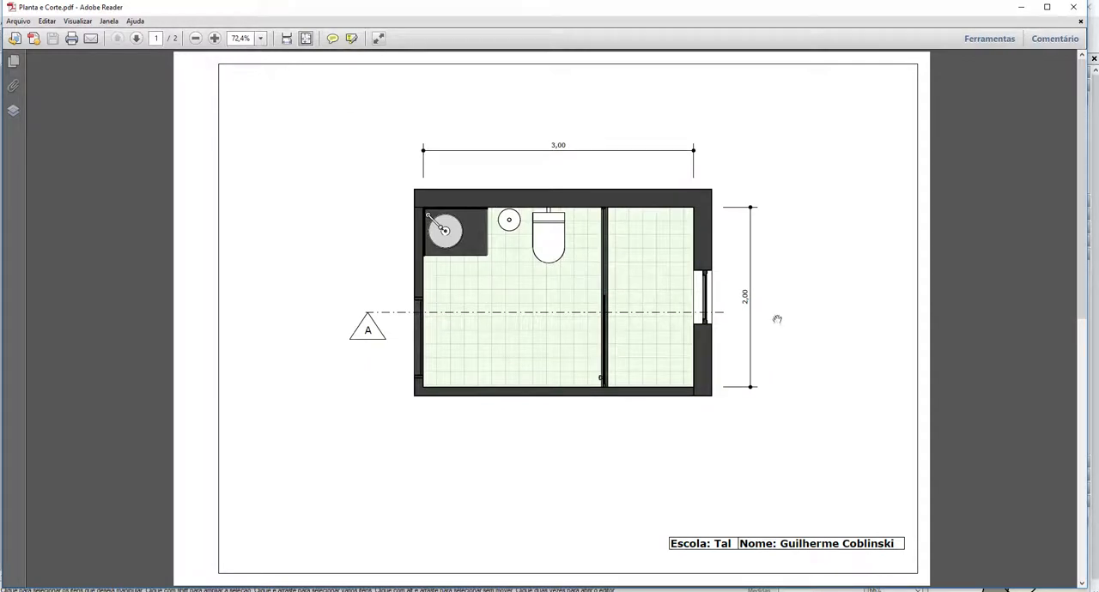
{"action": "left_click", "coordinate": [194, 38]}
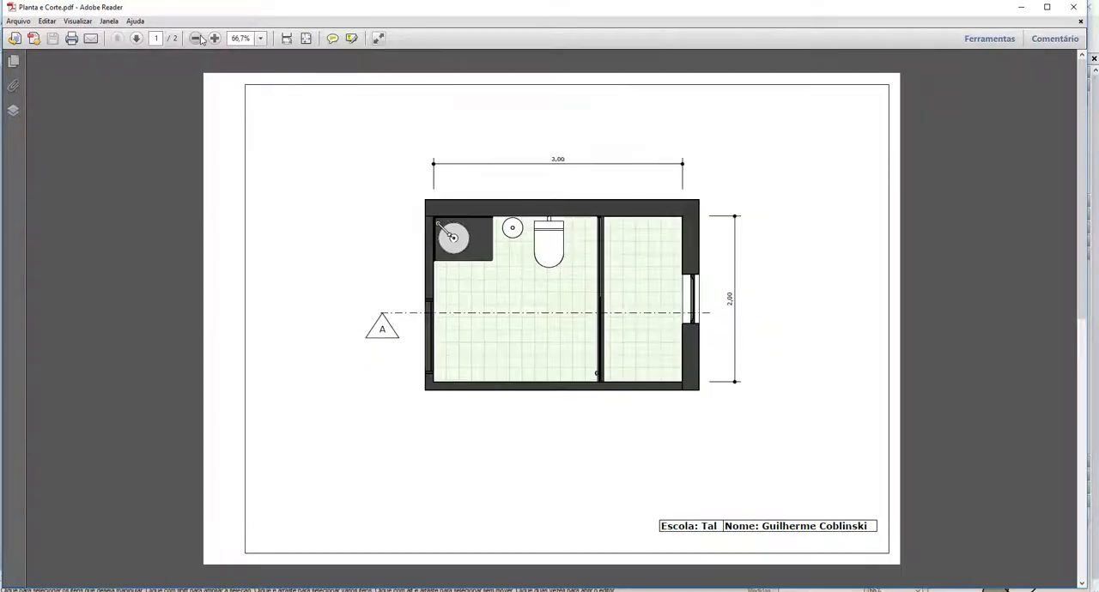
{"action": "left_click", "coordinate": [195, 37]}
{"action": "scroll", "coordinate": [360, 206], "scroll_direction": "down", "scroll_amount": 1}
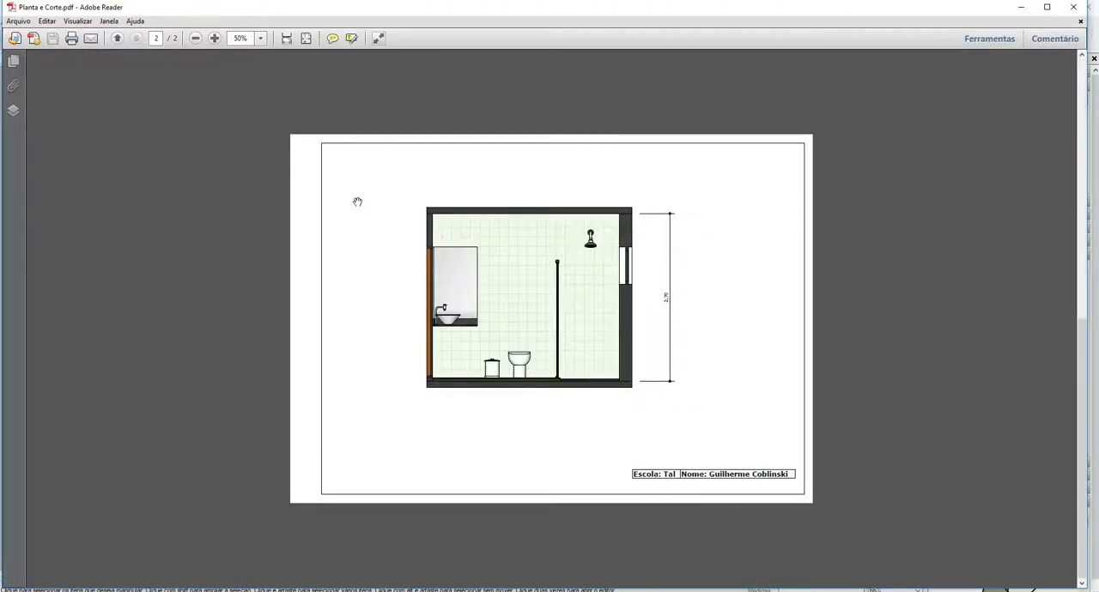
{"action": "scroll", "coordinate": [357, 201], "scroll_direction": "up", "scroll_amount": 1}
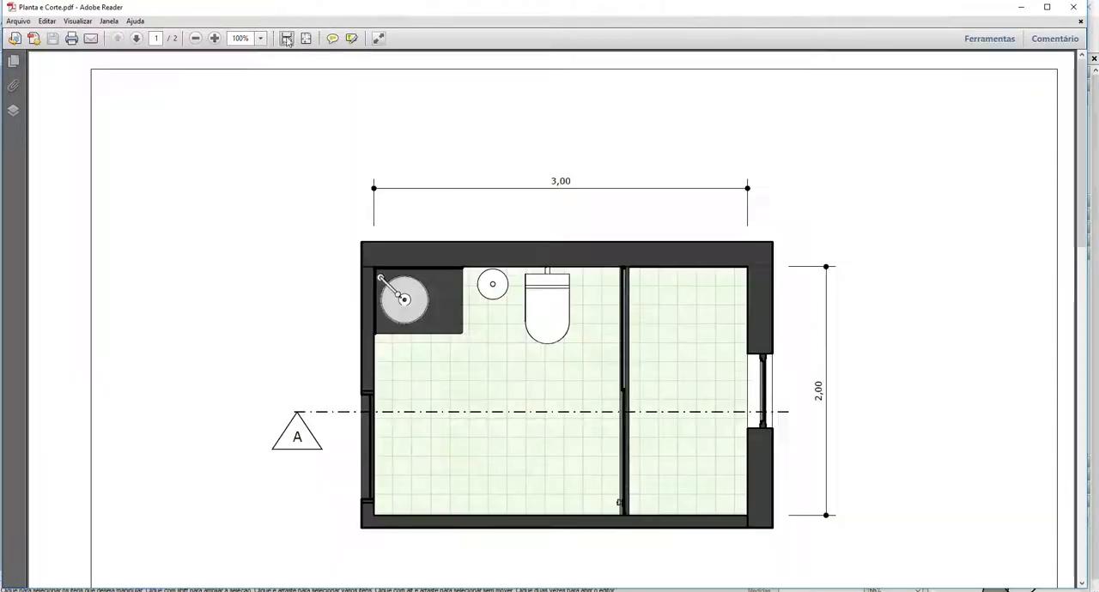
Display the PDF as continuous pages at 33.3% zoom to compare the plan and section sheets together.
{"action": "left_click", "coordinate": [286, 38]}
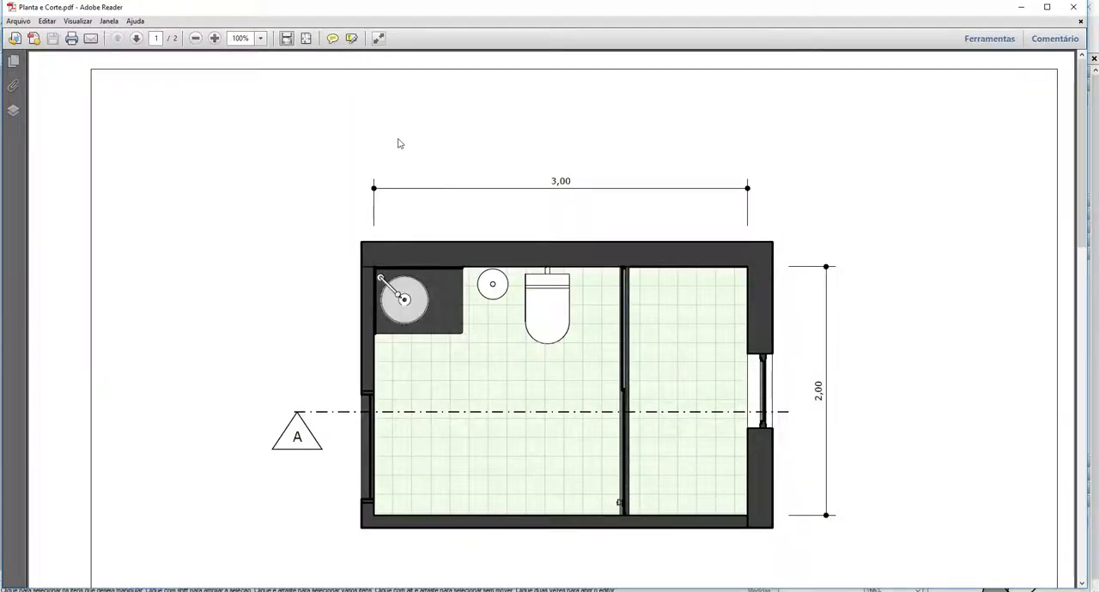
{"action": "left_click", "coordinate": [198, 39]}
{"action": "left_click", "coordinate": [198, 38]}
{"action": "left_click", "coordinate": [197, 38]}
{"action": "left_click", "coordinate": [198, 39]}
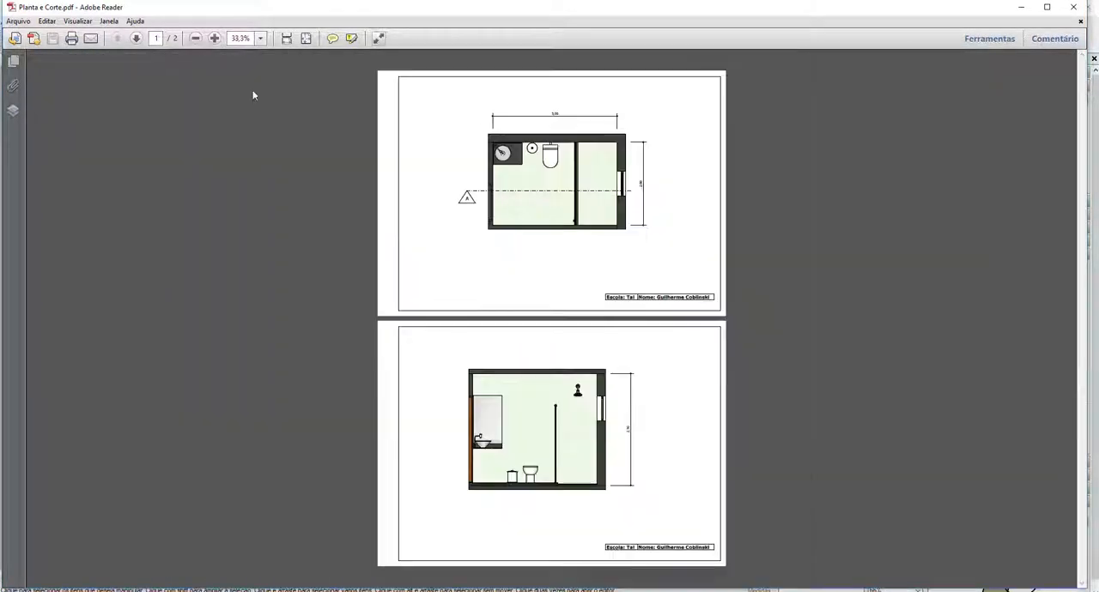